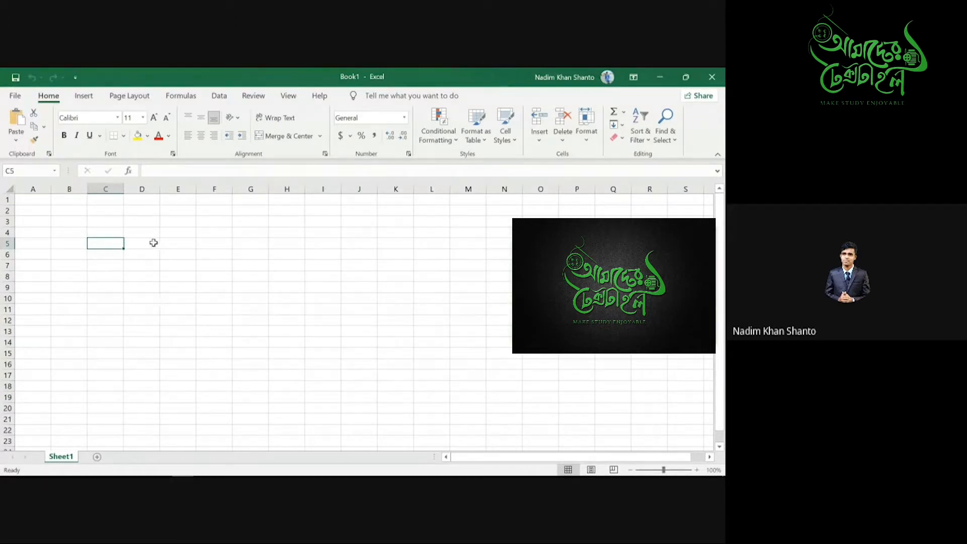
- Enter the label Formula in D5 and Function in D6
left_click(143, 245)
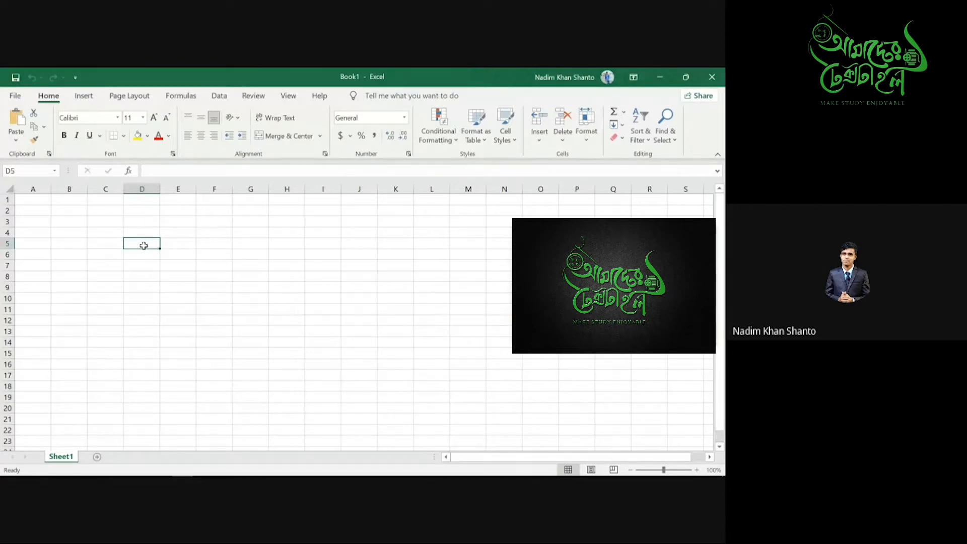
type("For")
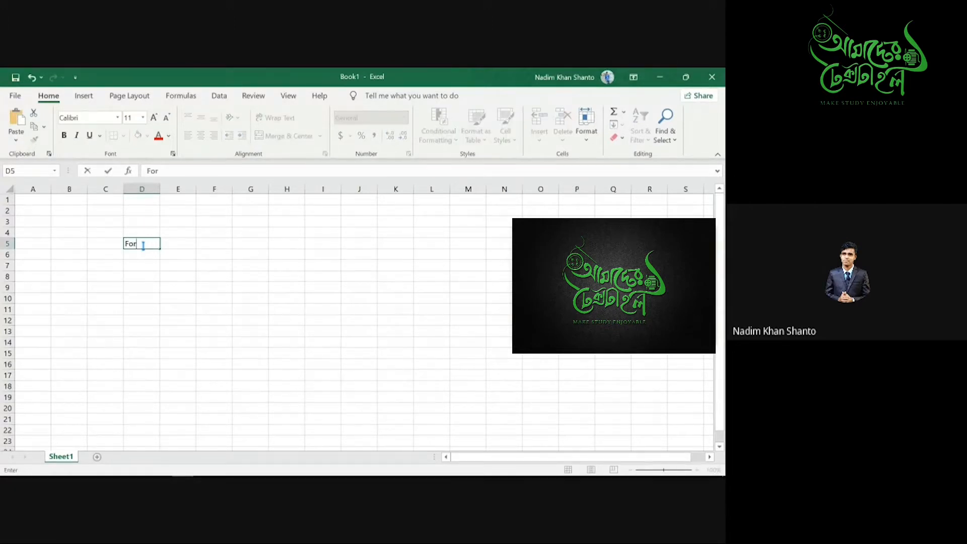
type("mula")
key("Return")
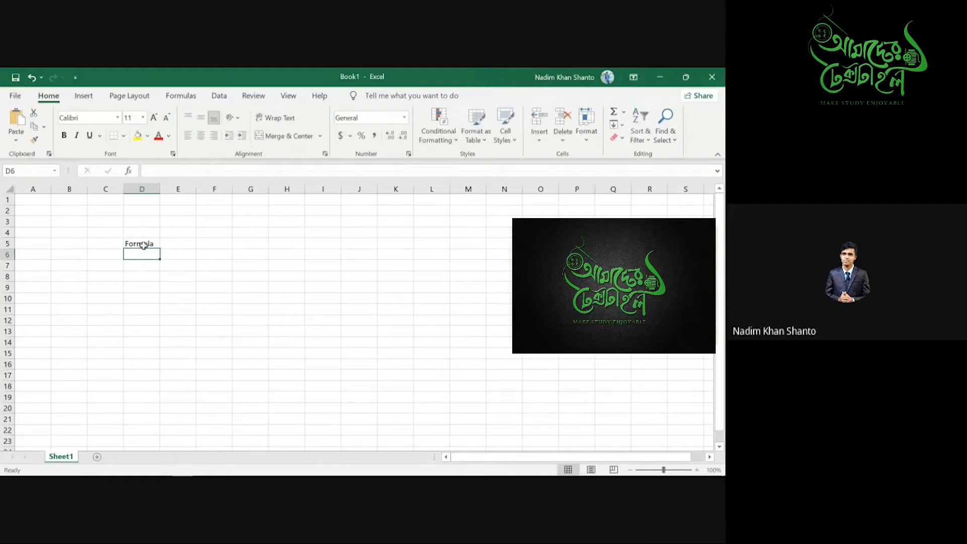
type("Function")
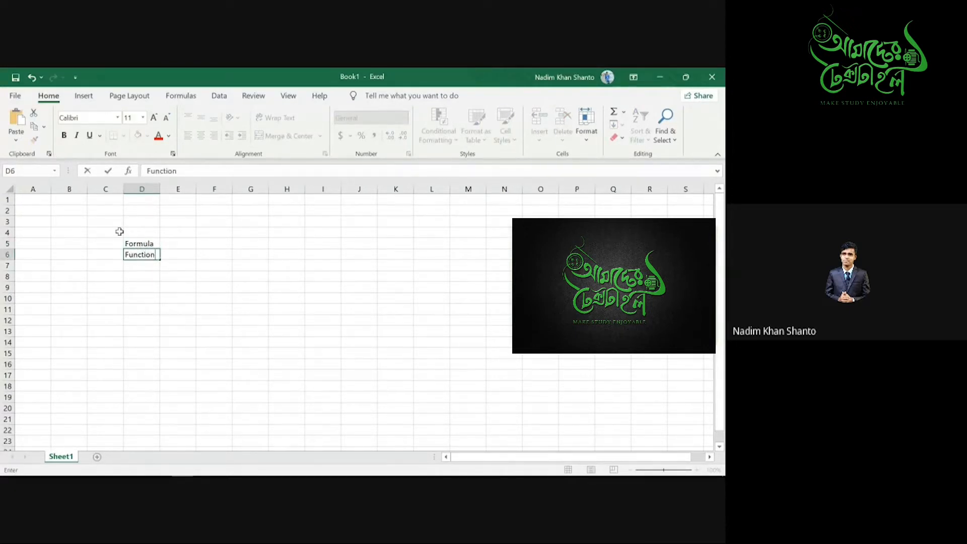
- Select C4:E9 and delete the Formula and Function labels
left_click_drag(113, 231, 196, 275)
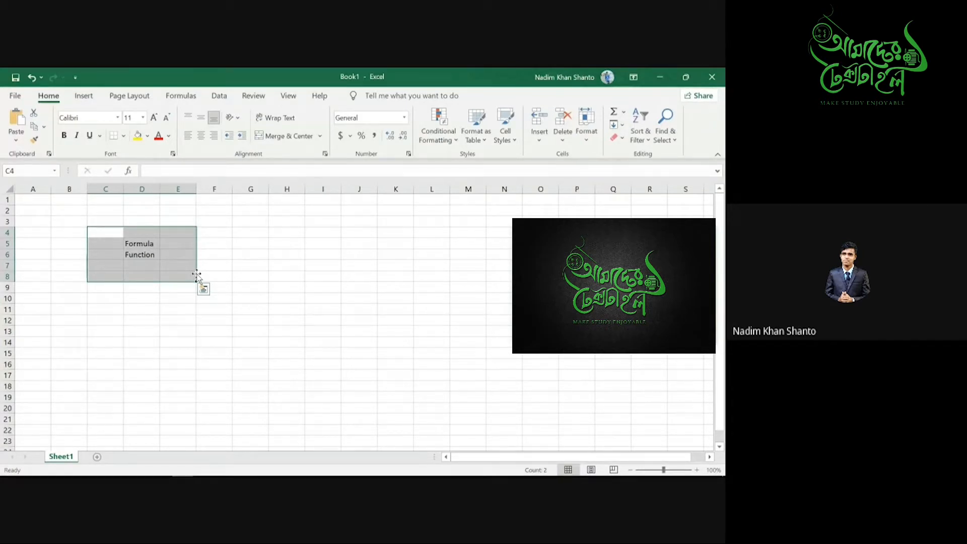
key("Delete")
key("End")
left_click(222, 246)
- Start a formula in E5 referencing E6 and F5, then trim the reference
left_click(167, 244)
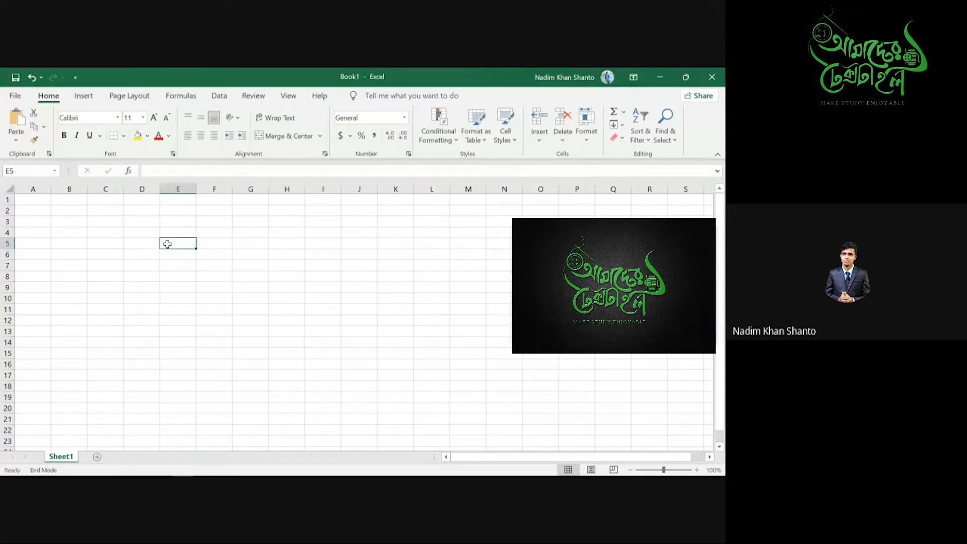
type("+")
left_click(168, 255)
left_click(205, 244)
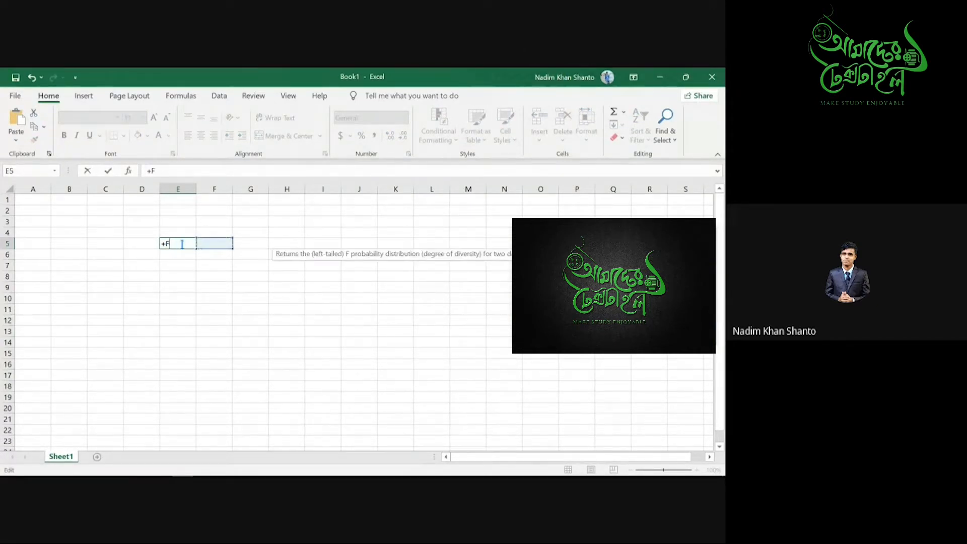
key("BackSpace")
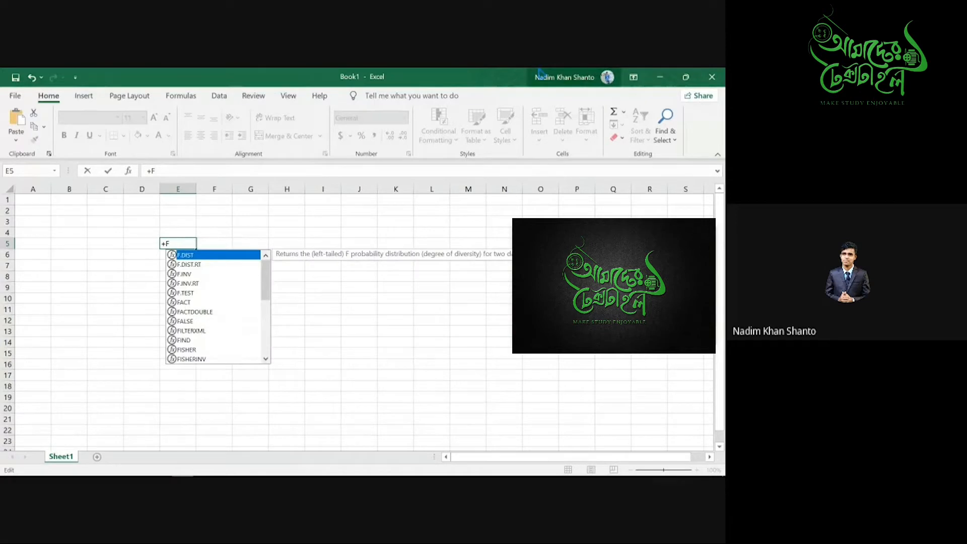
- Minimize Excel and create a new blank Word document
left_click(659, 77)
left_click(268, 470)
left_click(207, 79)
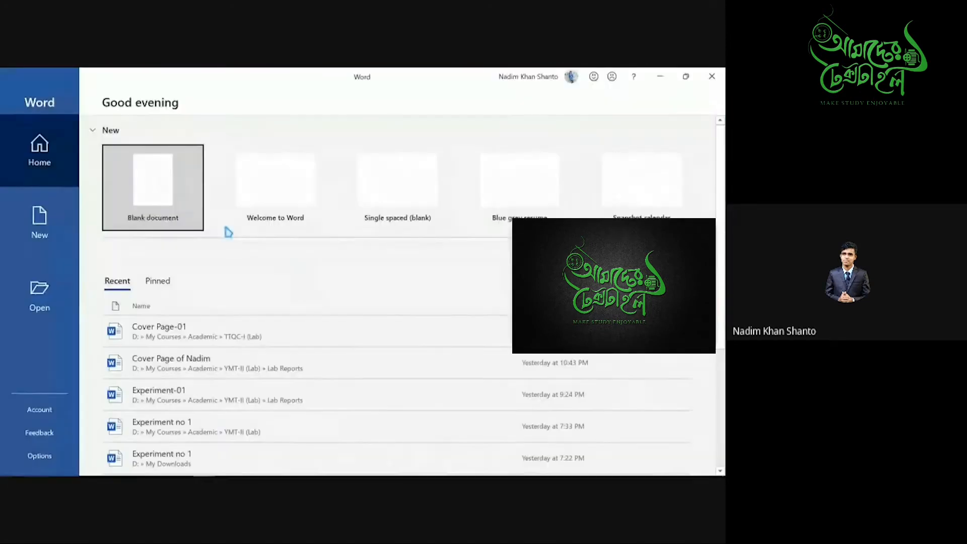
left_click(182, 202)
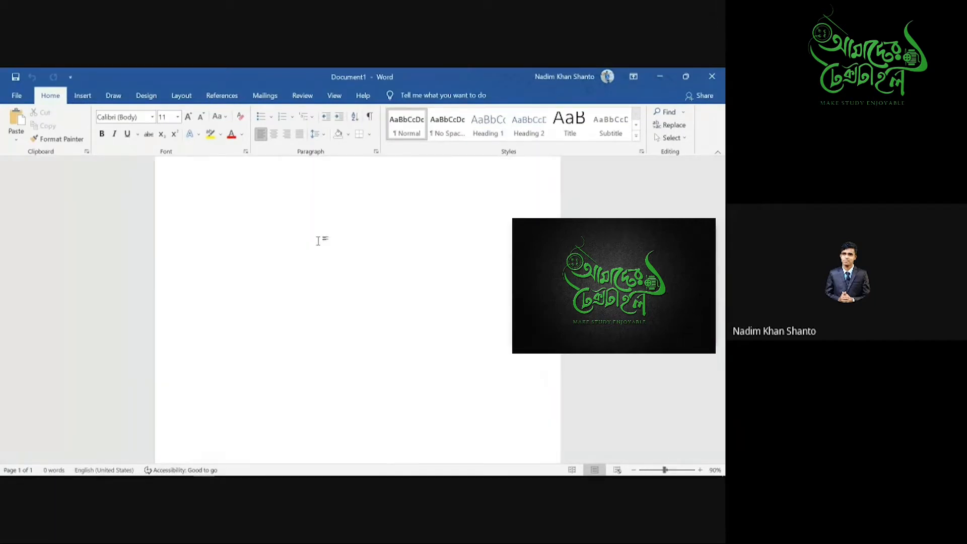
- At font size 22, type +, -, * and / on separate lines
left_click(178, 116)
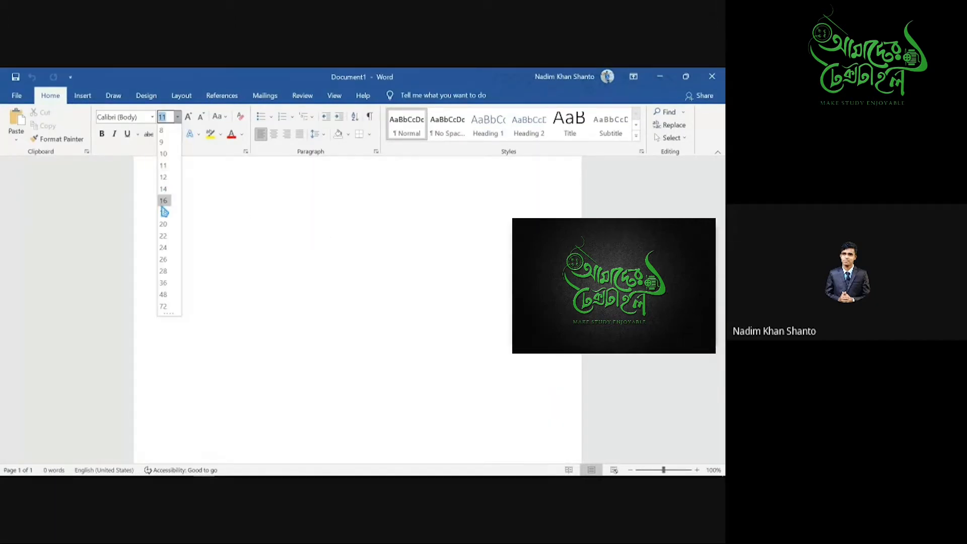
left_click(182, 231)
type("+")
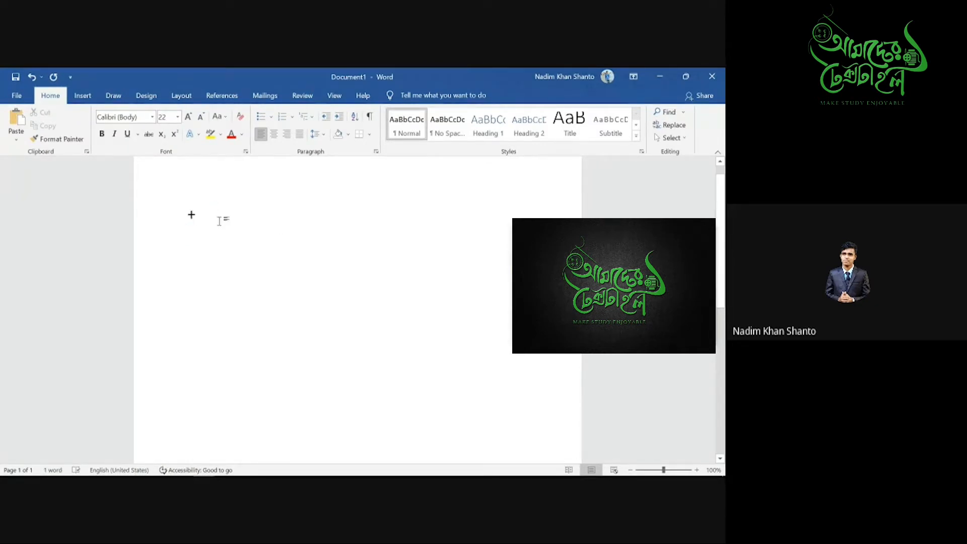
key("Return")
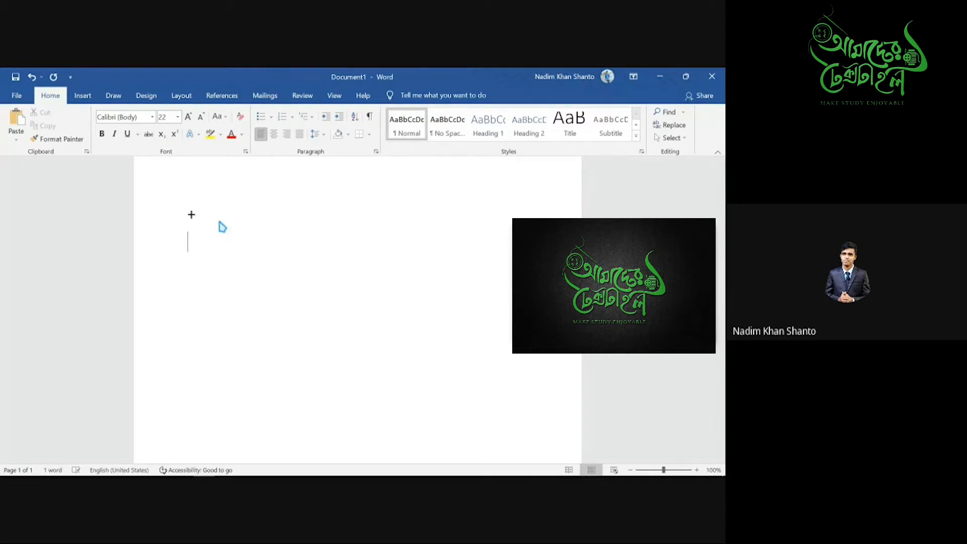
type("-")
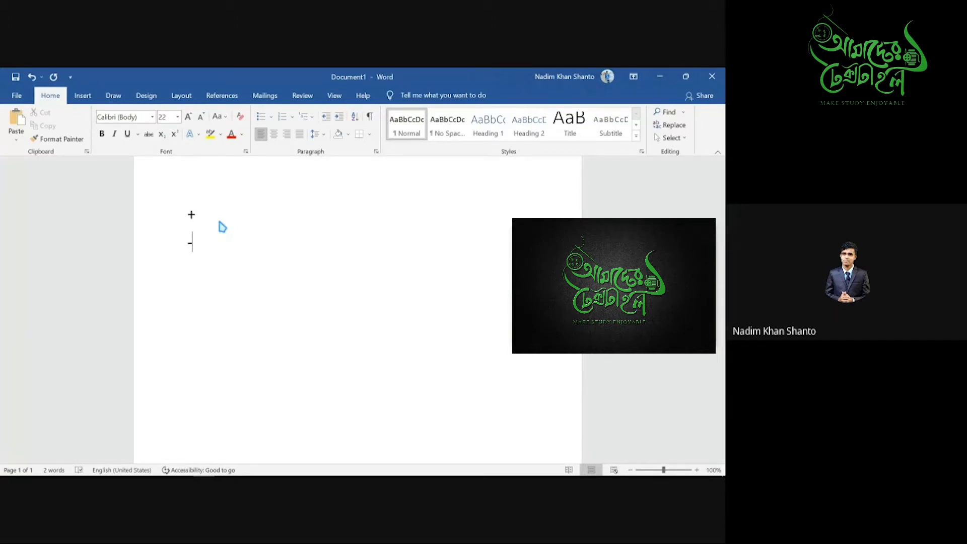
key("Return")
type("*")
key("Return")
type("/")
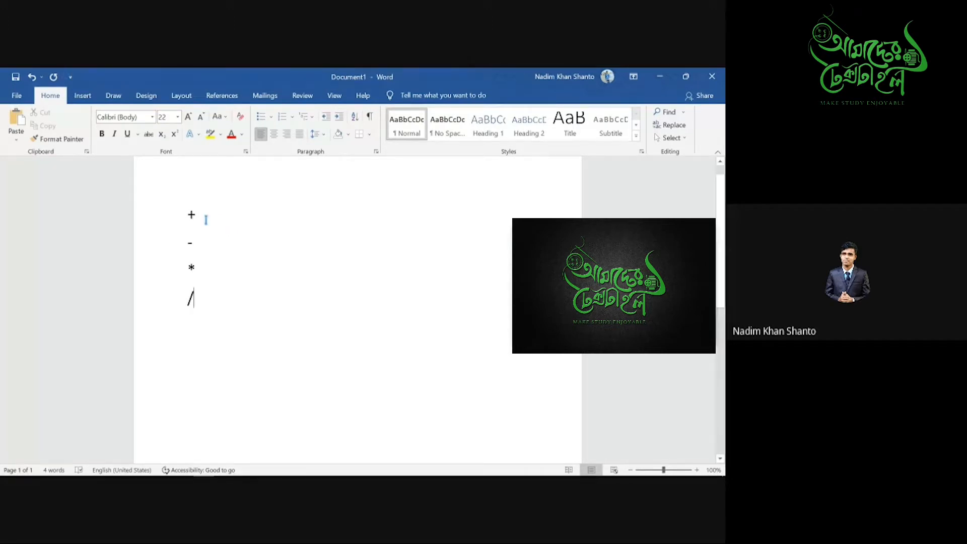
- Delete the operator lines so the page is empty
left_click_drag(196, 214, 187, 277)
left_click(204, 294)
key("BackSpace")
key("BackSpace")
key("BackSpace")
key("BackSpace")
key("BackSpace")
key("BackSpace")
key("BackSpace")
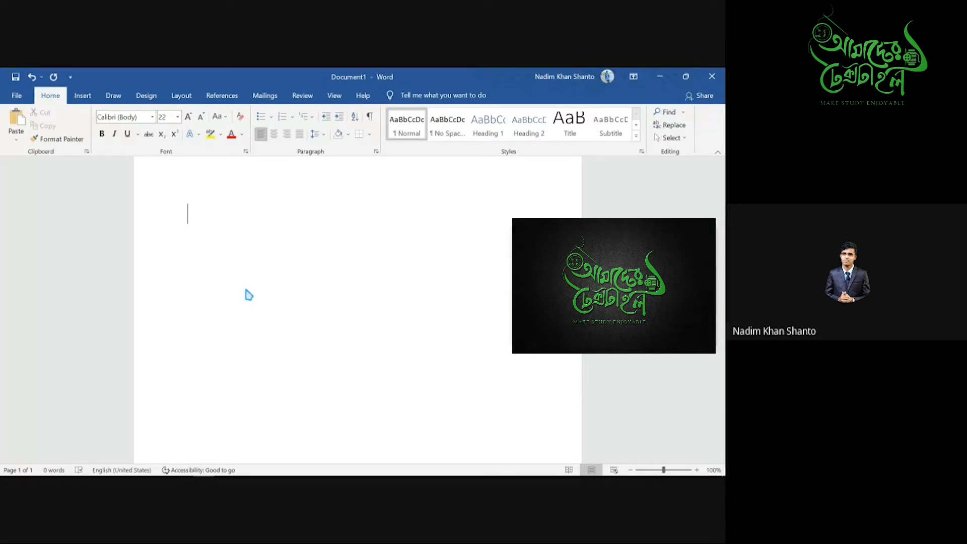
- Fix the typed 5+7= into =5+7 in Document1, then return to Book1 in Excel
type("5")
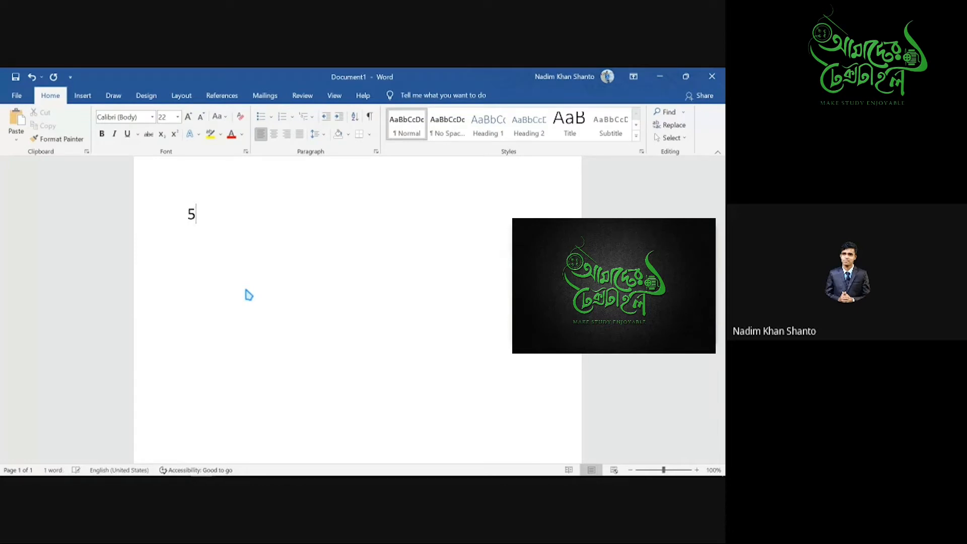
type("+7")
type("=")
key("BackSpace")
key("BackSpace")
key("BackSpace")
key("BackSpace")
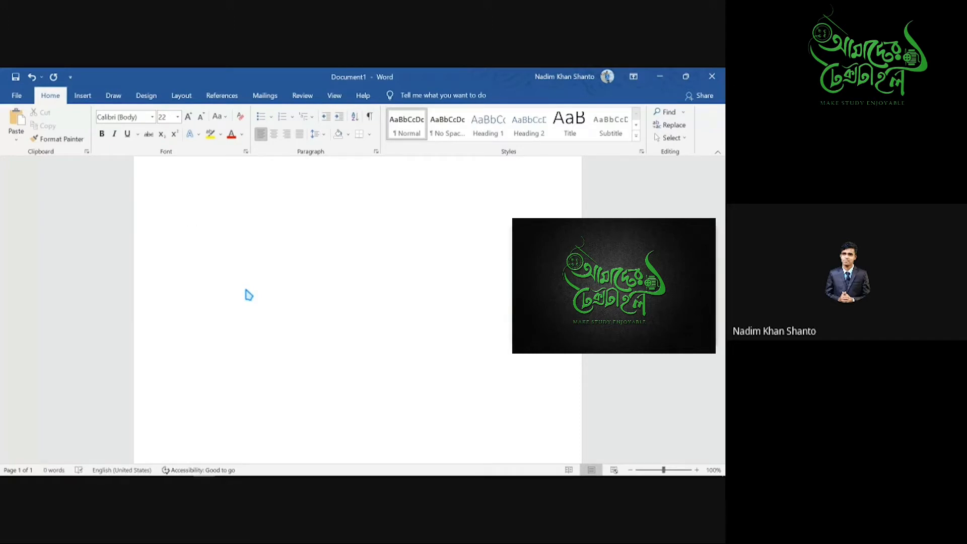
type("=")
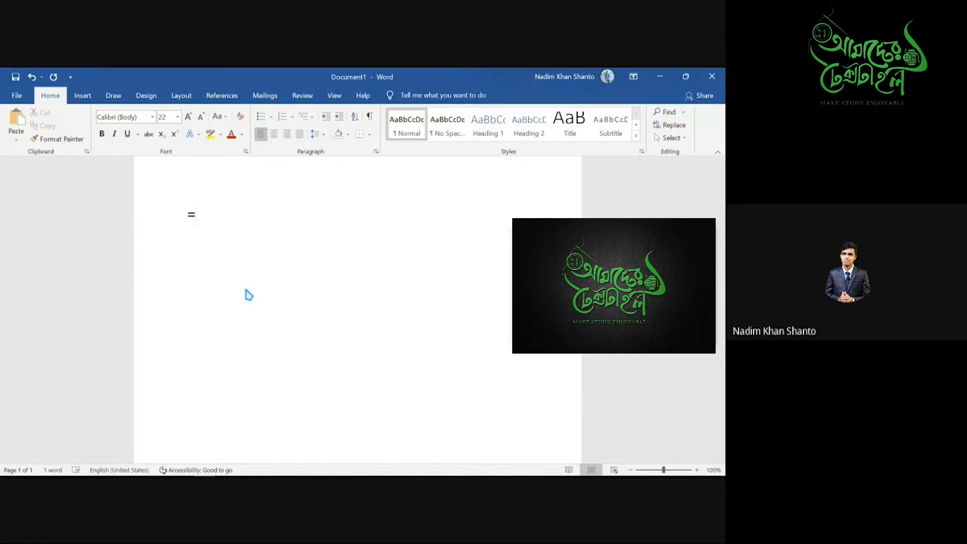
type("5+7")
left_click(660, 77)
left_click(182, 467)
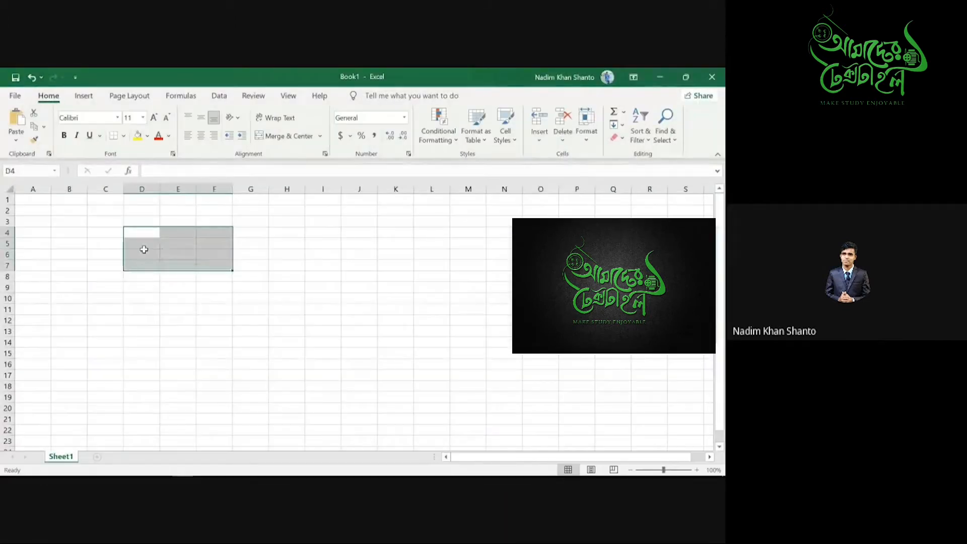
- Enter =5+7, =7-6, =7*5 and =12/2 in E5:E8, giving 12, 1, 35 and 6
left_click(170, 243)
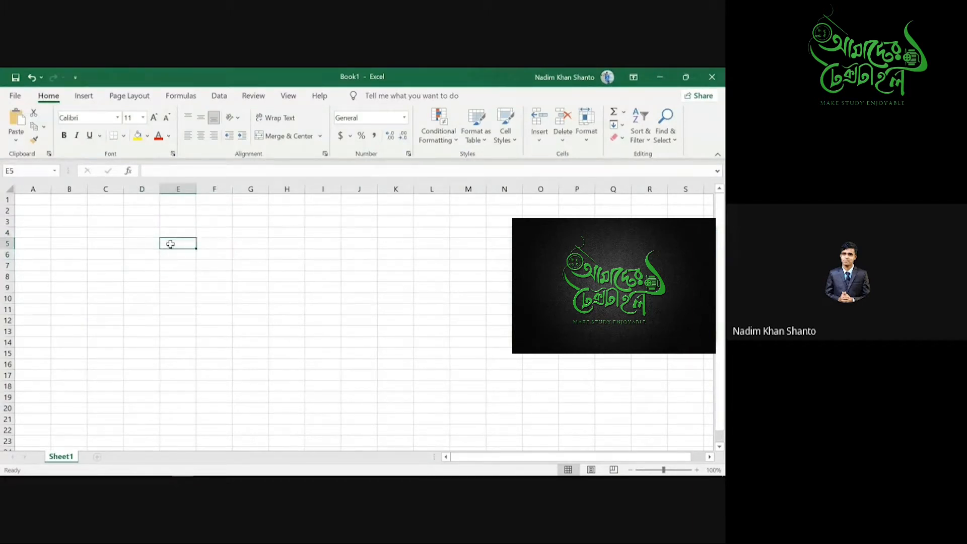
type("=")
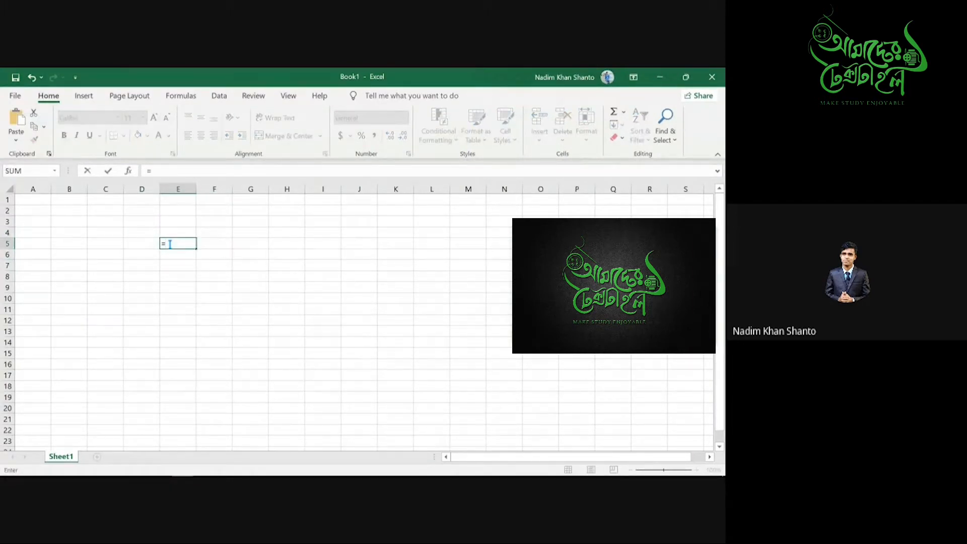
type("5+7")
key("Return")
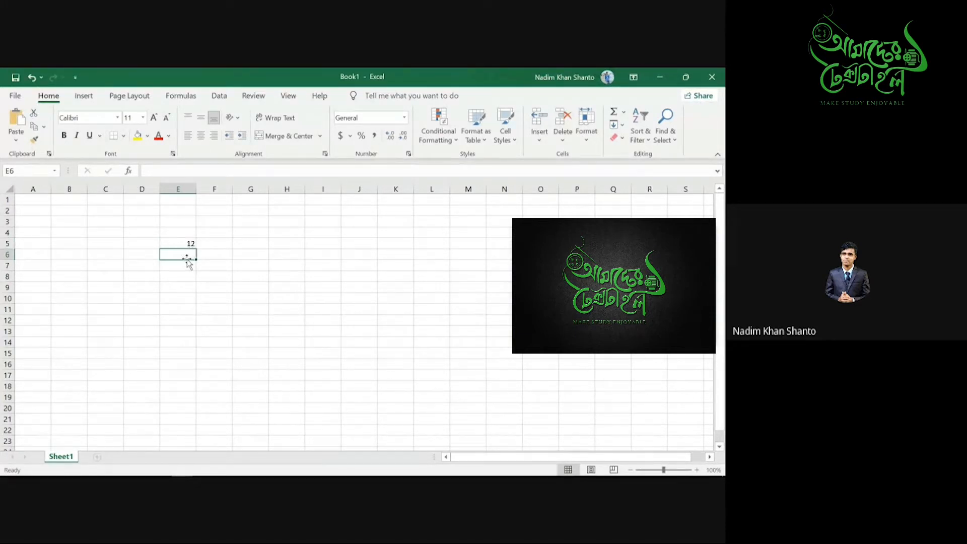
type("=7-6")
key("Return")
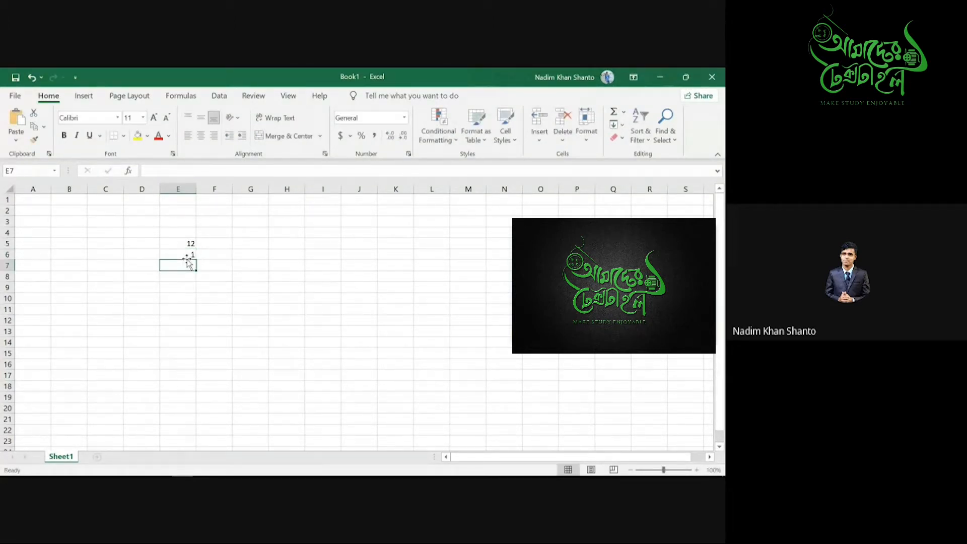
type("=")
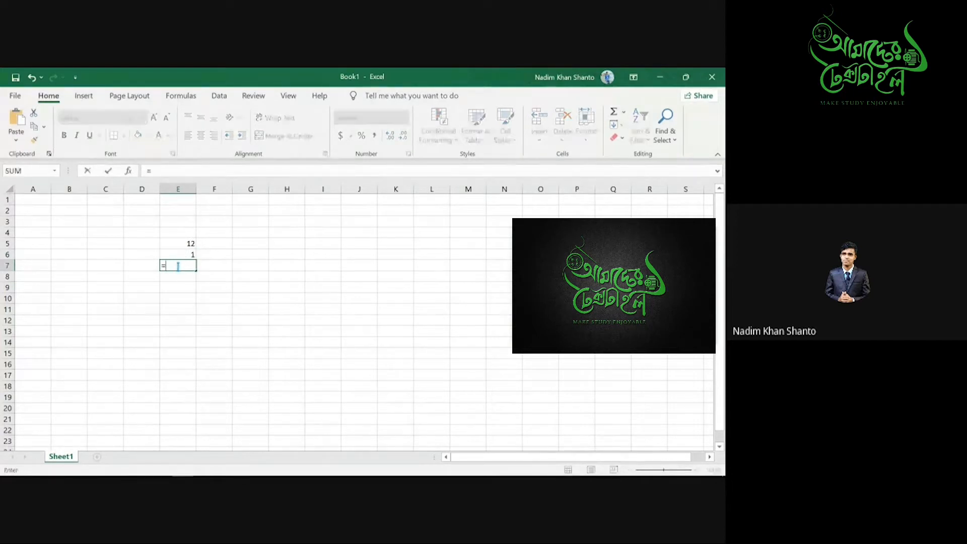
type("7*5")
key("Return")
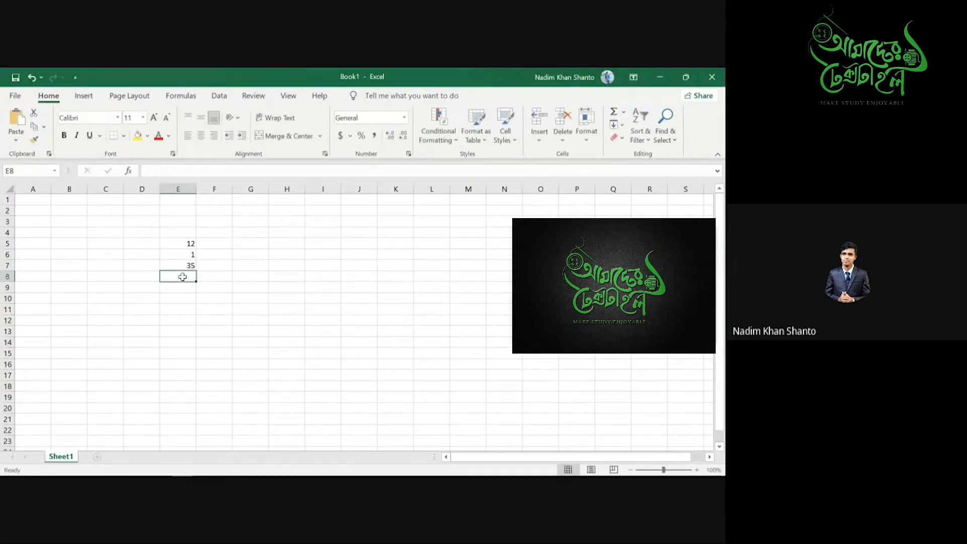
type("=1")
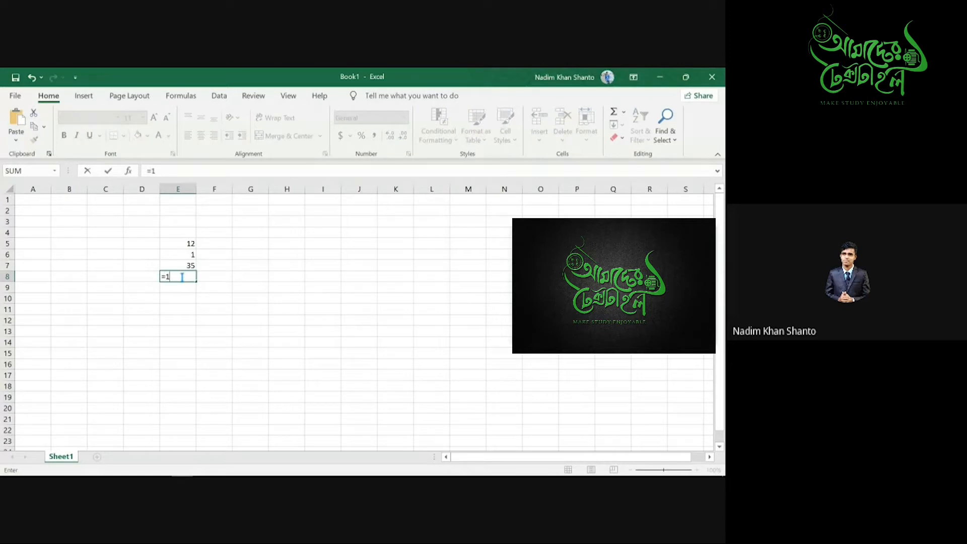
type("2/2")
key("Return")
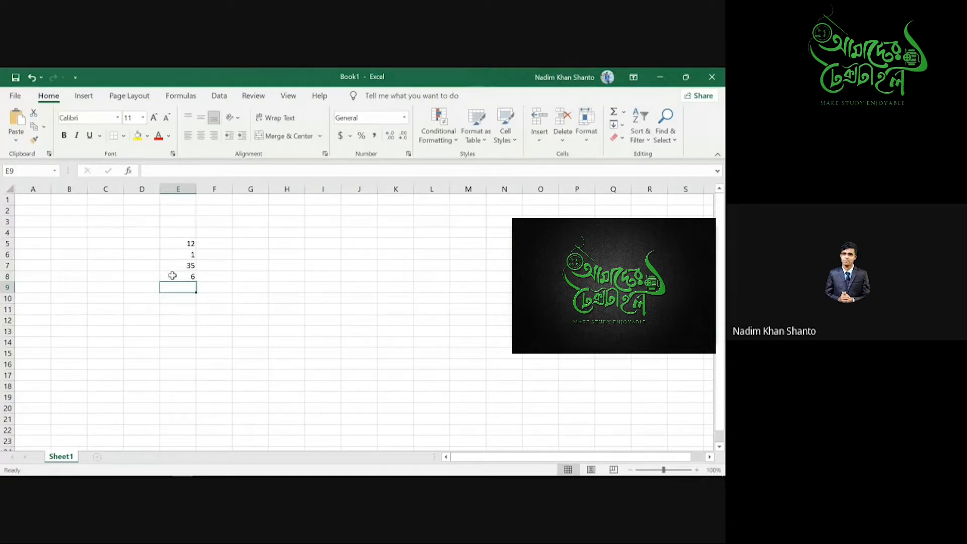
- Type the heading Formula in cell E3
left_click_drag(149, 232, 225, 312)
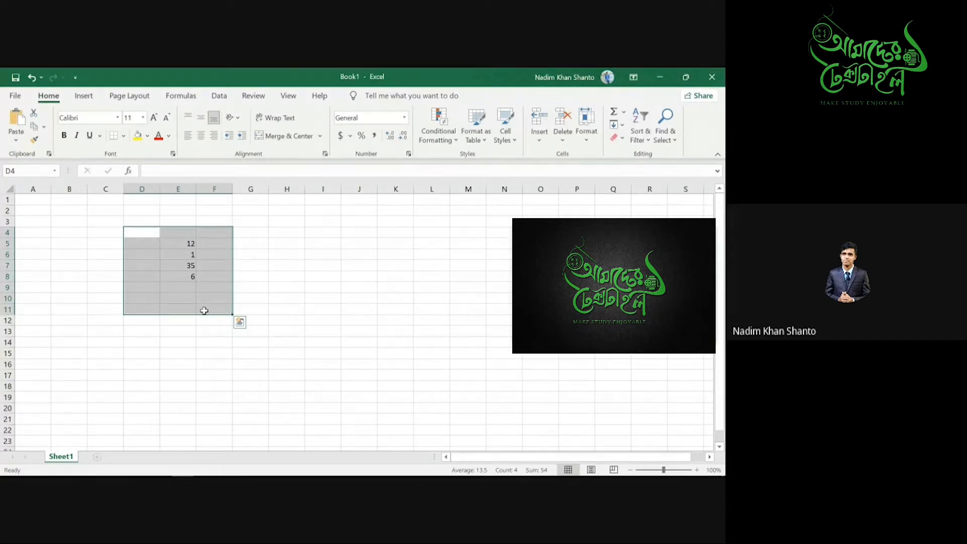
left_click(187, 231)
left_click(176, 221)
type("Formula")
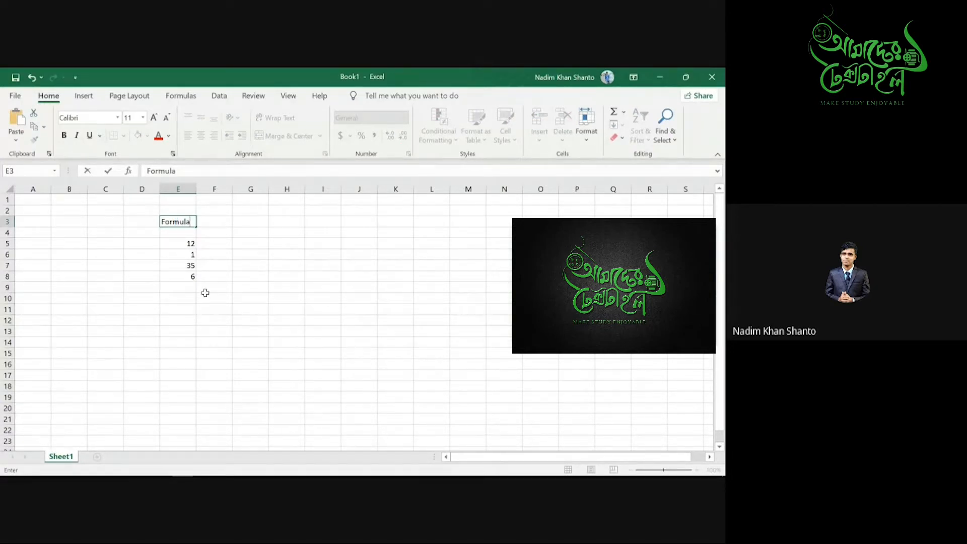
left_click(212, 309)
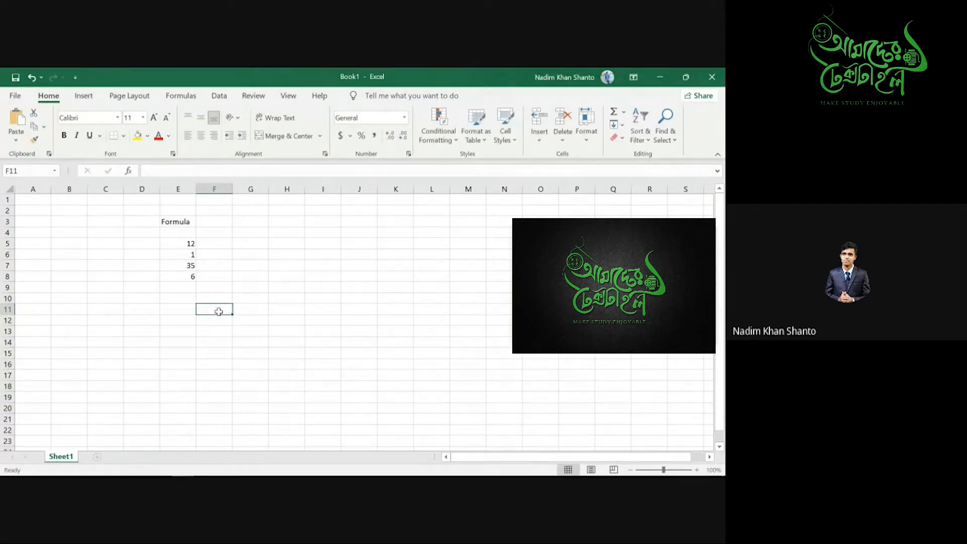
- Enter 10 in F11 and change it to =10^2 showing 100, clearing the stray ^ in G9
type("10")
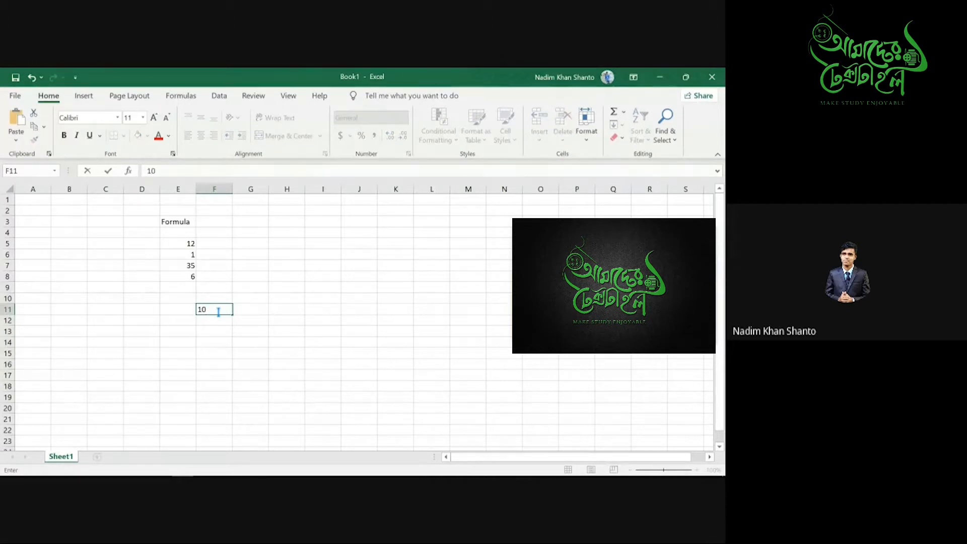
left_click(260, 286)
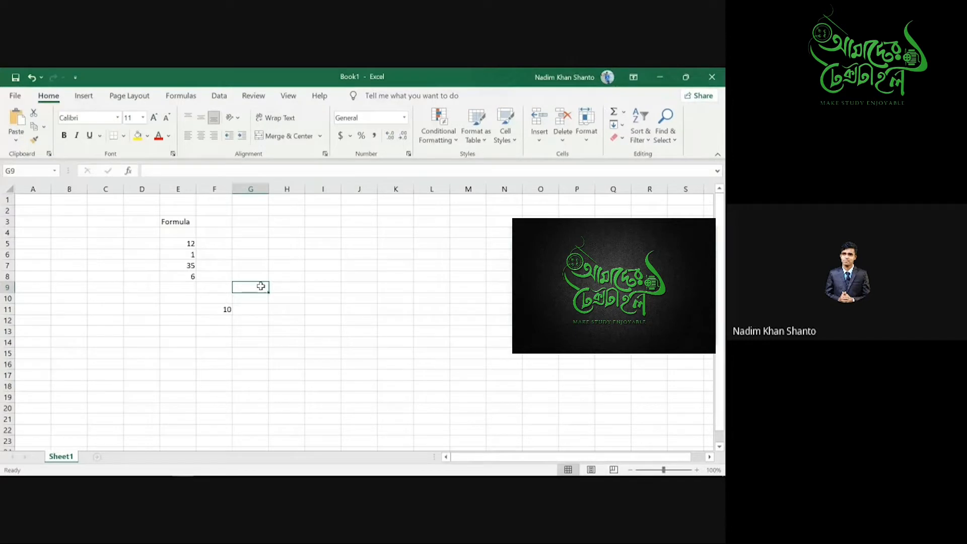
type("^")
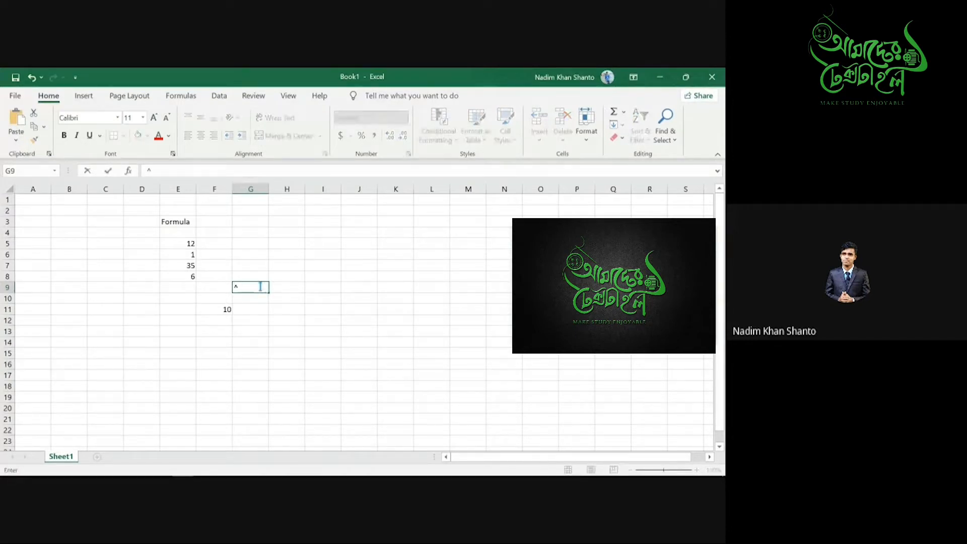
left_click_drag(244, 285, 226, 287)
key("ctrl+Return")
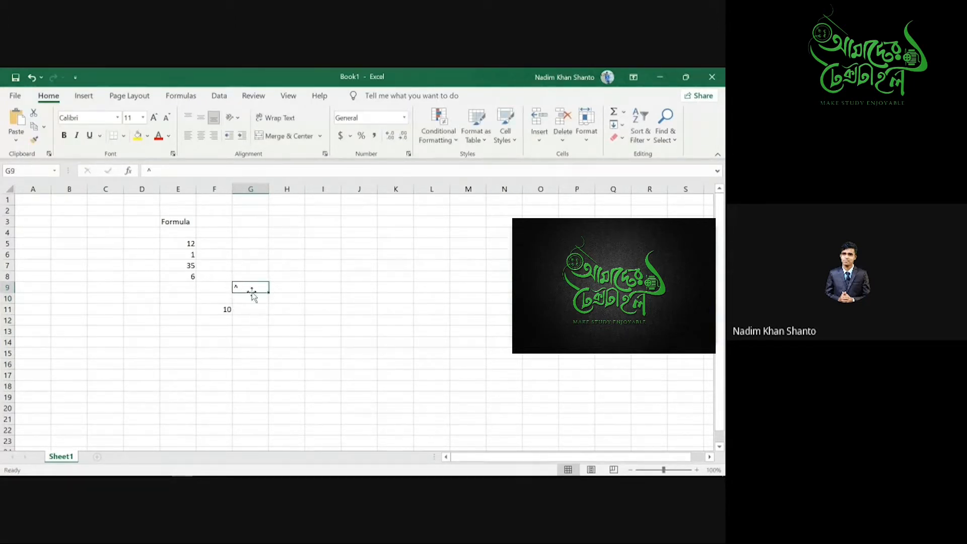
key("BackSpace")
double_click(204, 311)
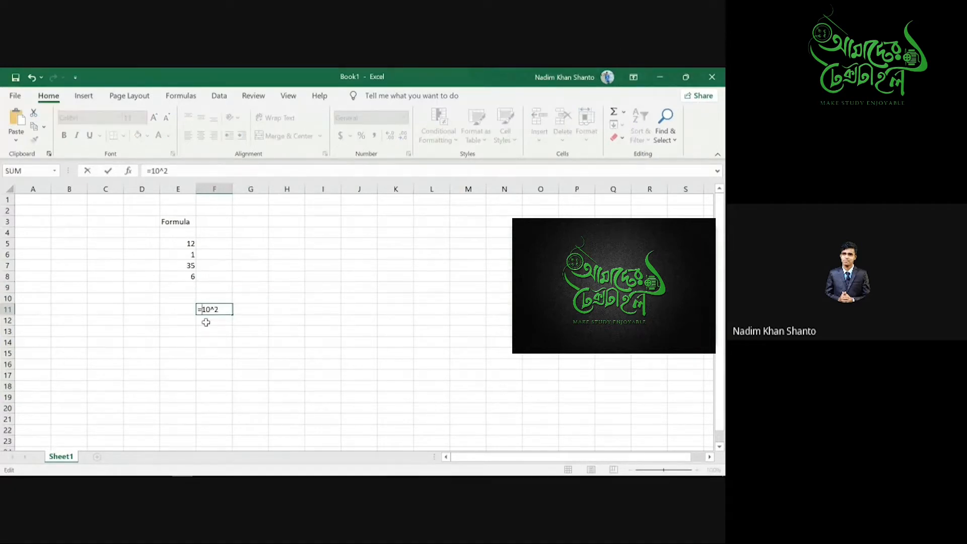
key("Return")
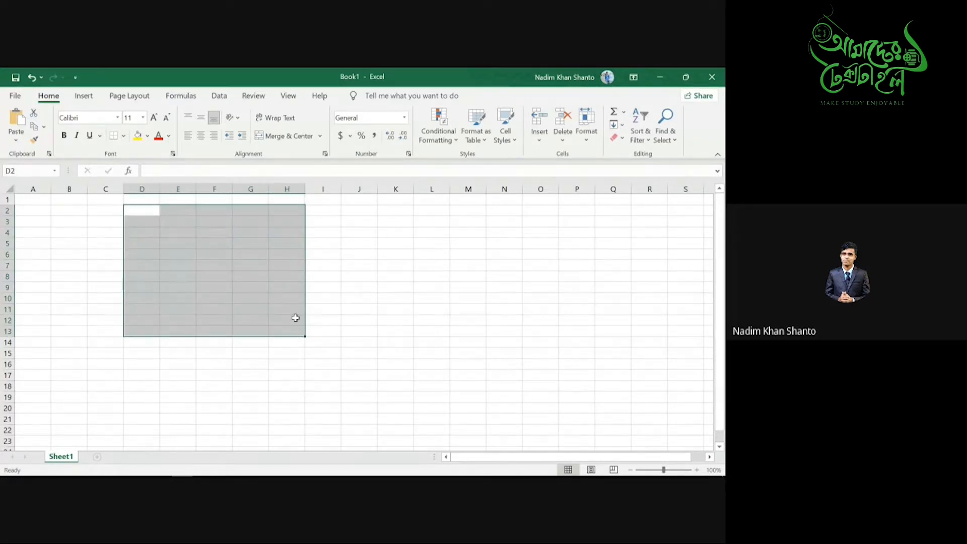
- Type the label Sum into cell G6
left_click(253, 257)
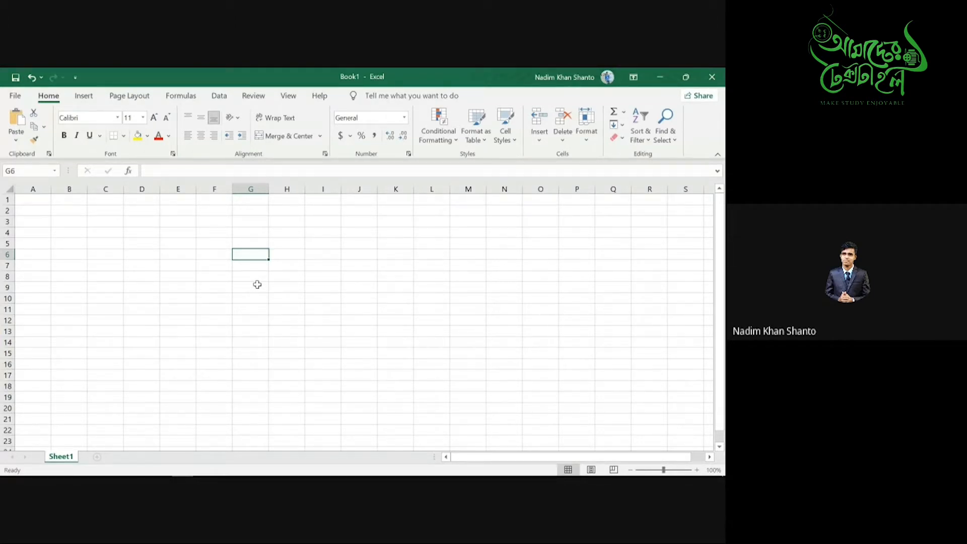
type("Sum")
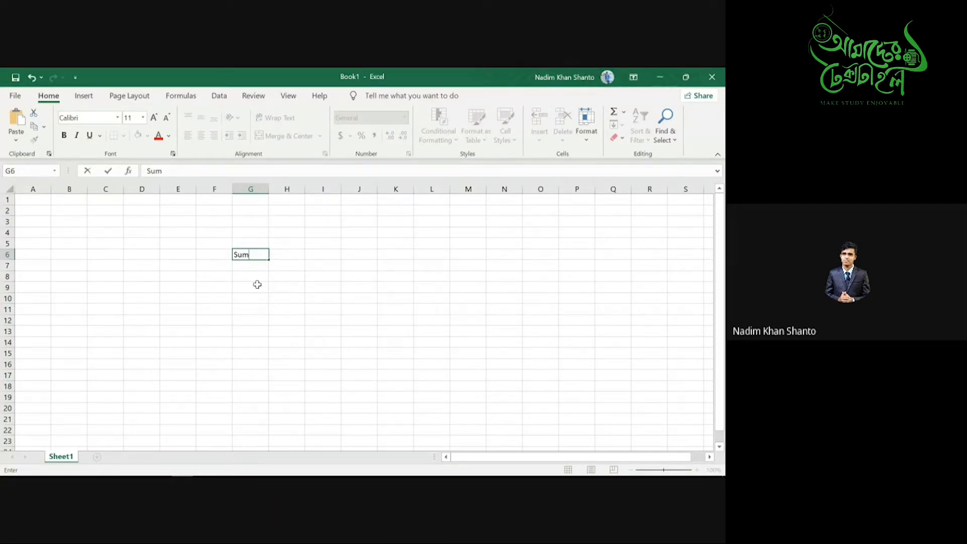
- Commit the Sum label in G6 and select cell J4
left_click(351, 233)
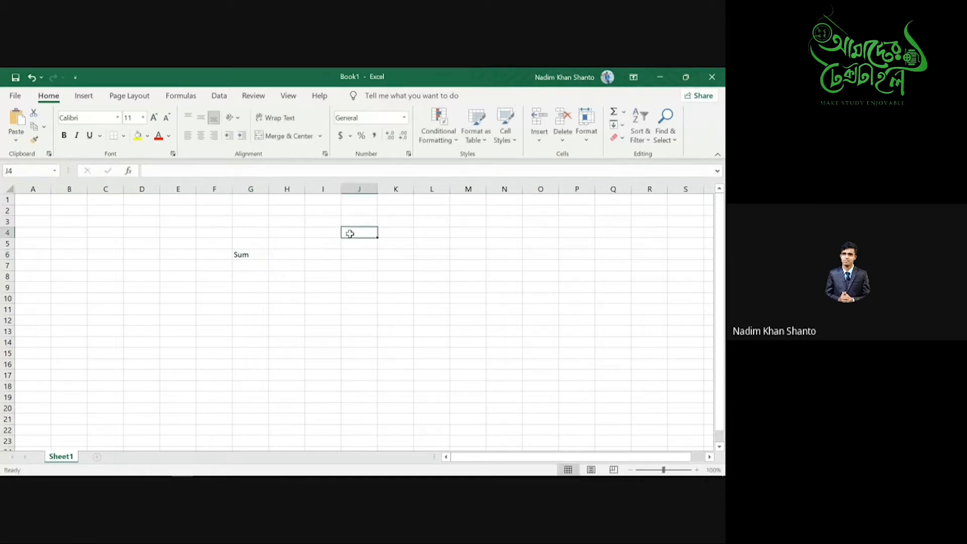
- Enter 5, 7 and 12 in J4:J6 and delete the Sum label from G6
type("5")
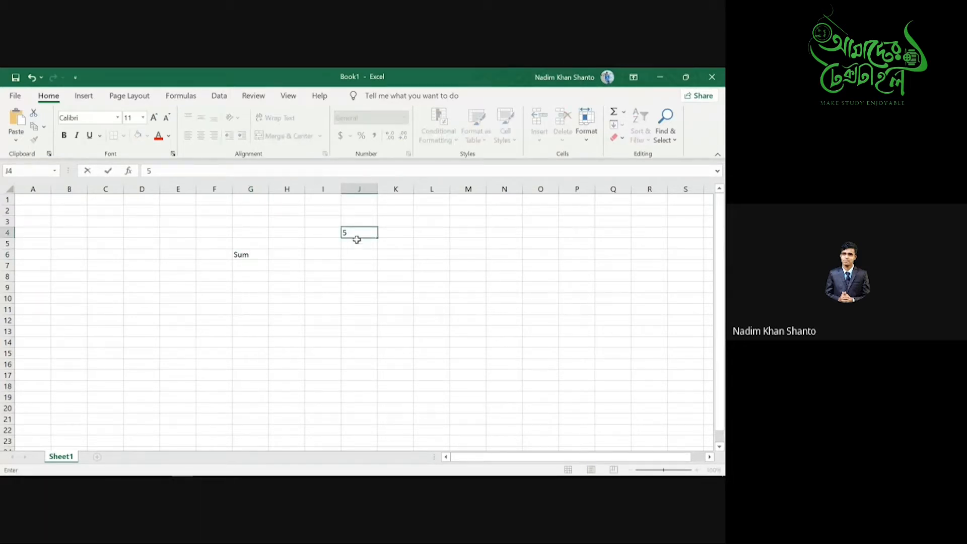
left_click(359, 244)
type("7")
left_click(360, 256)
type("12")
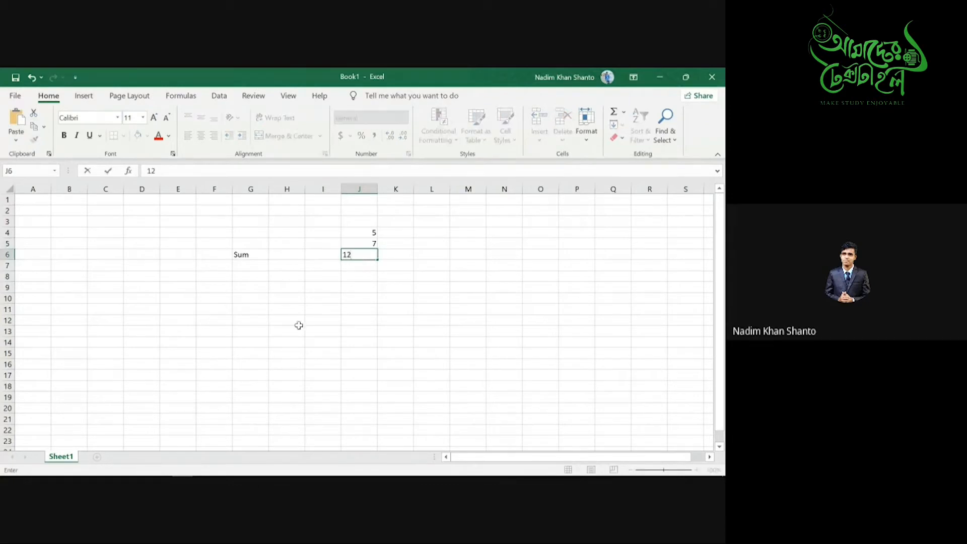
double_click(255, 256)
key("BackSpace")
key("BackSpace")
key("BackSpace")
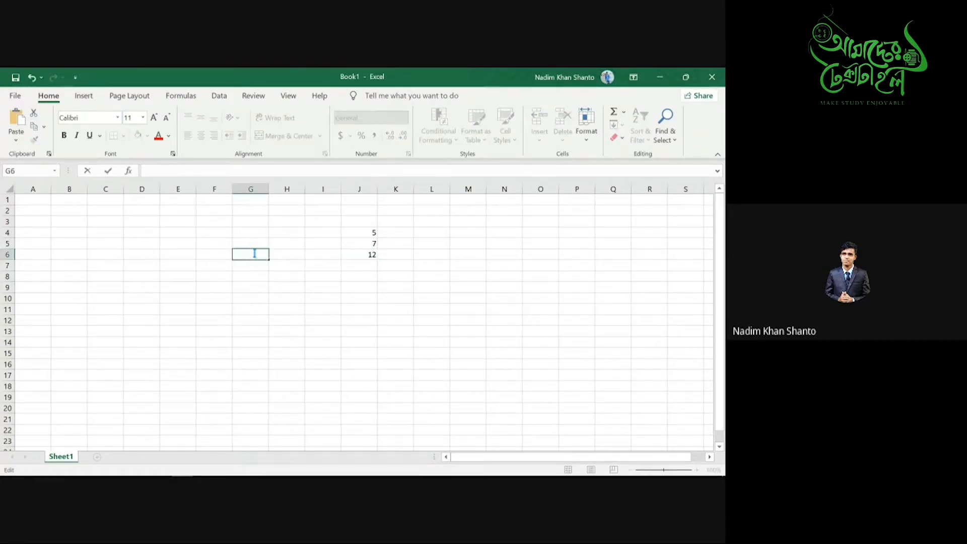
- Build =J4+J5+J6 in J9 so it shows 24
left_click(351, 288)
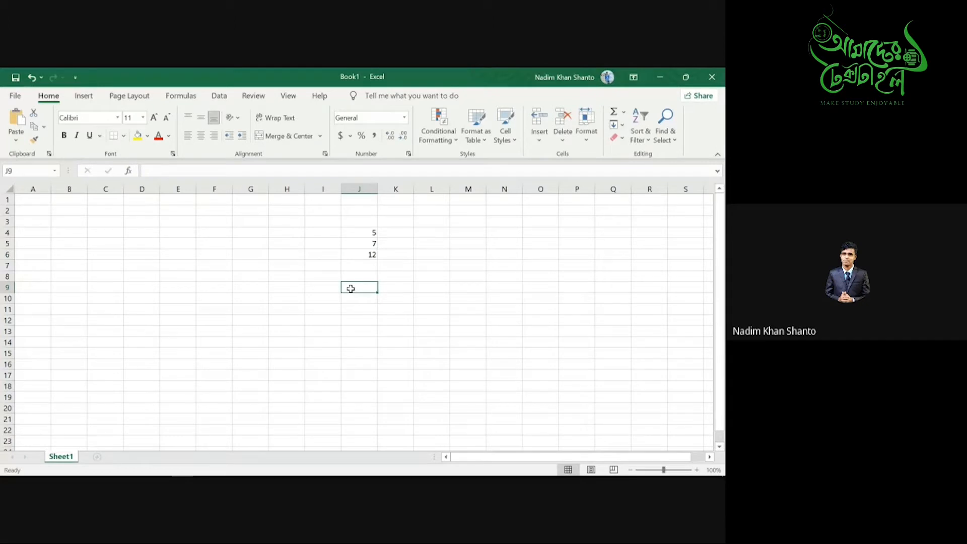
type("=")
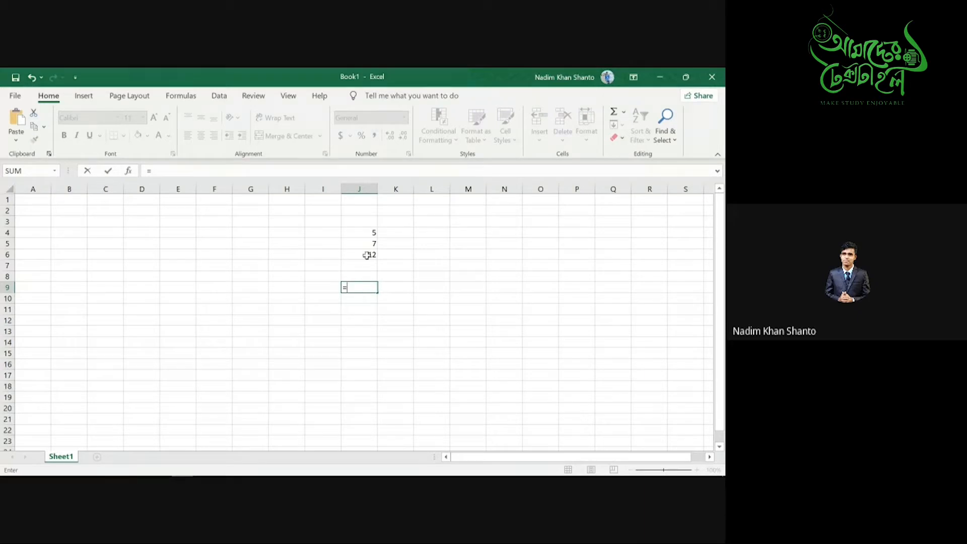
left_click(366, 231)
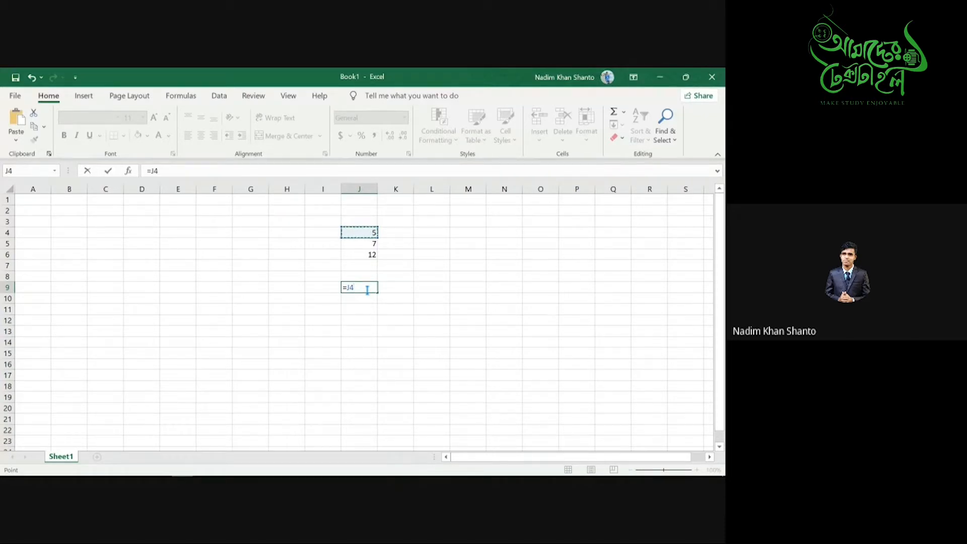
type("+")
left_click(366, 245)
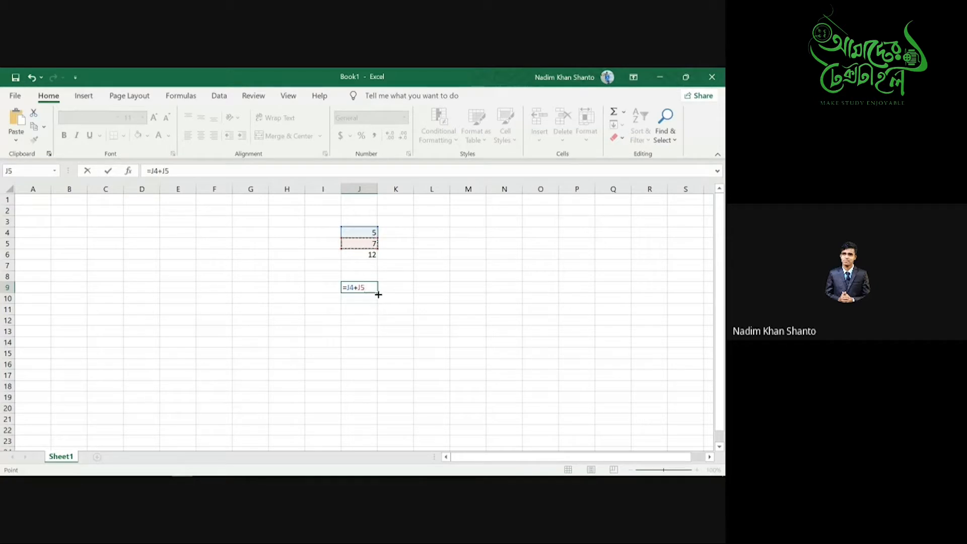
type("+")
left_click(361, 255)
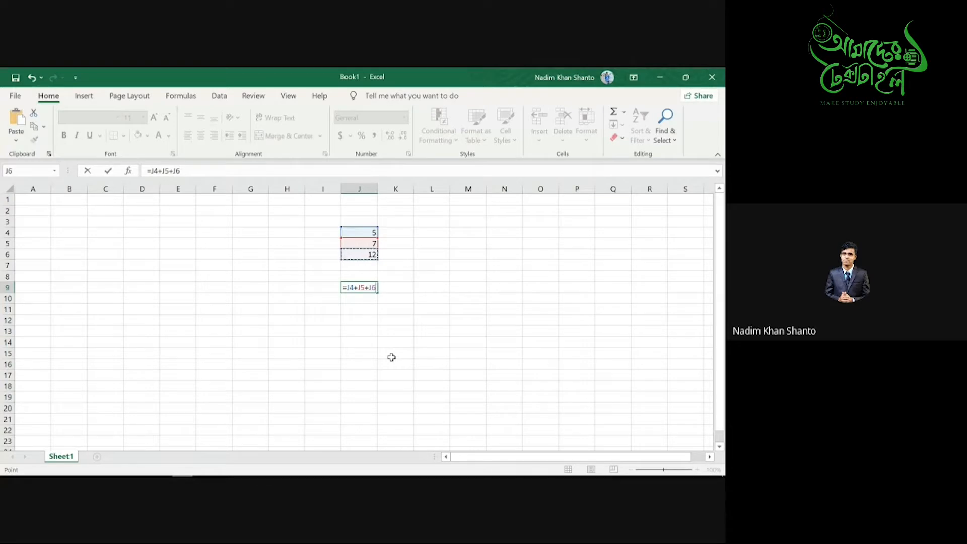
key("Return")
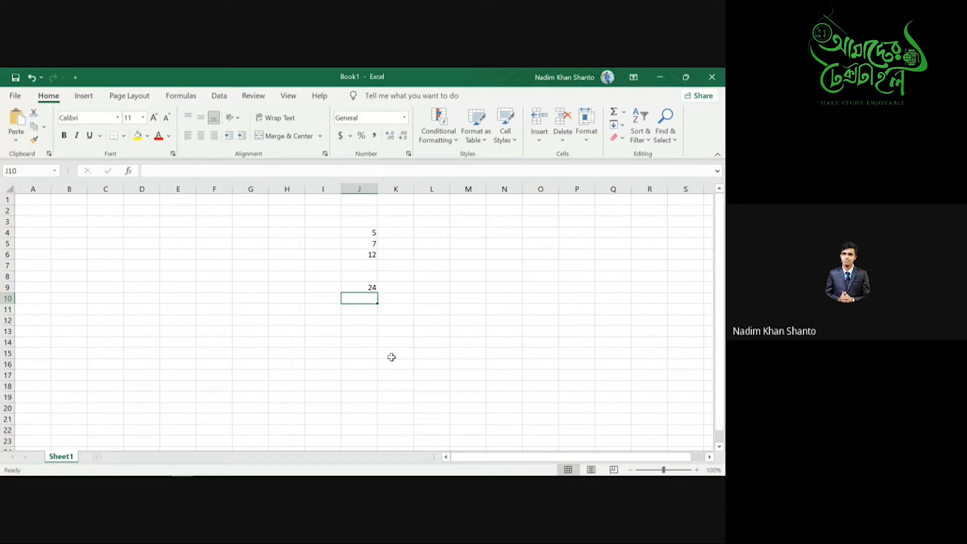
left_click(375, 288)
double_click(375, 288)
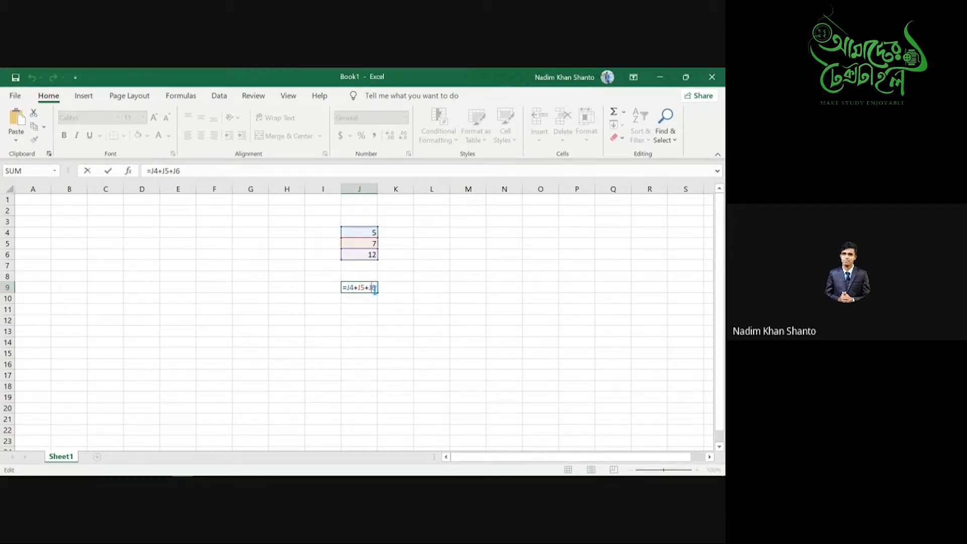
key("Return")
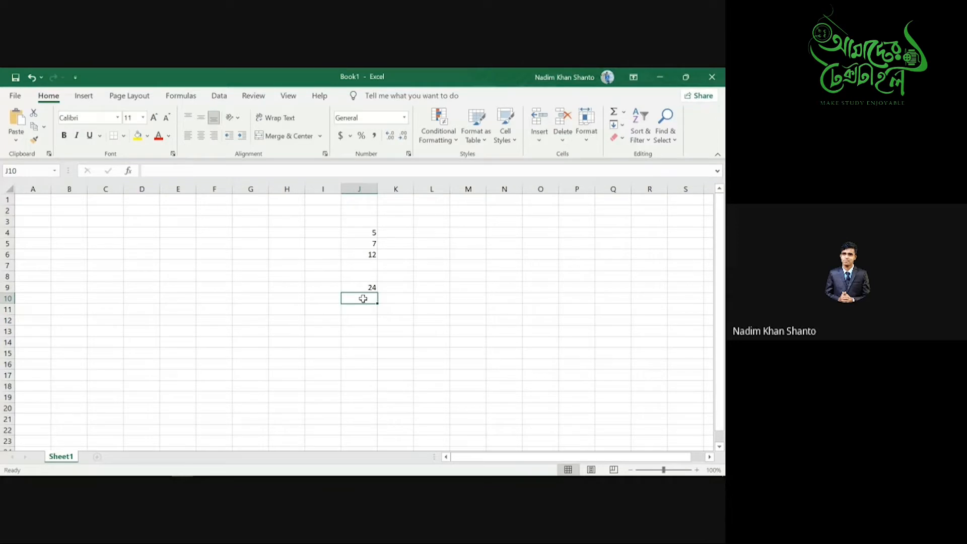
- Enter =SUM(J4:J6) in J10 to total 5, 7 and 12 as 24
type("=")
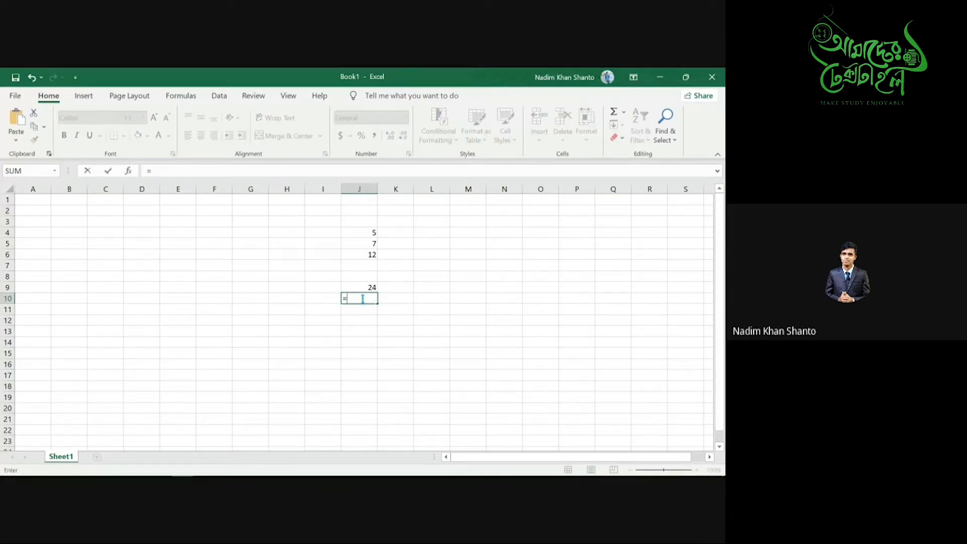
type("sum")
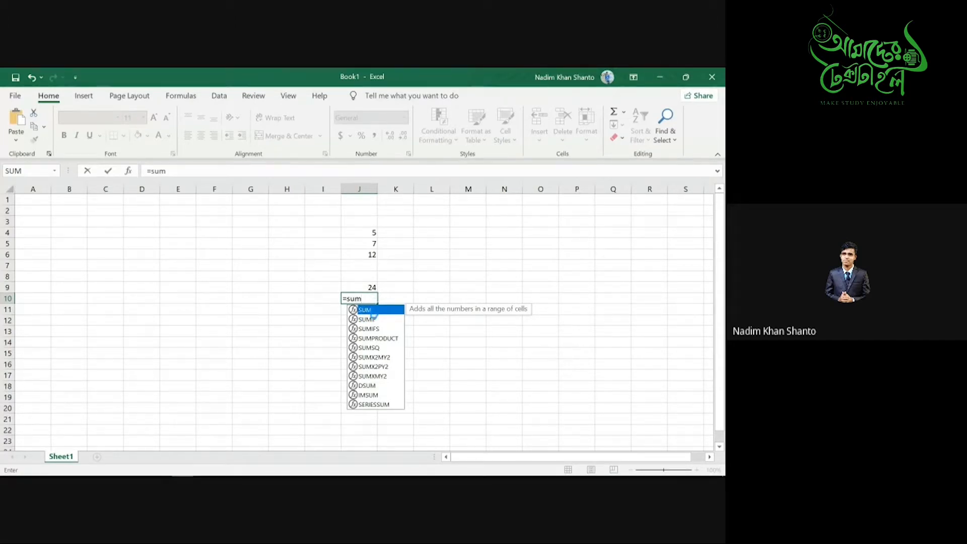
double_click(372, 310)
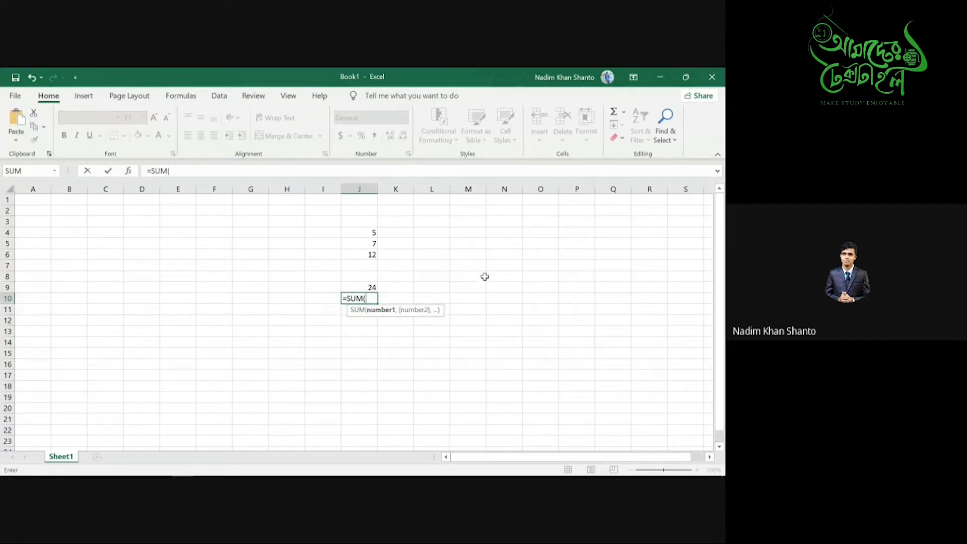
left_click(364, 232)
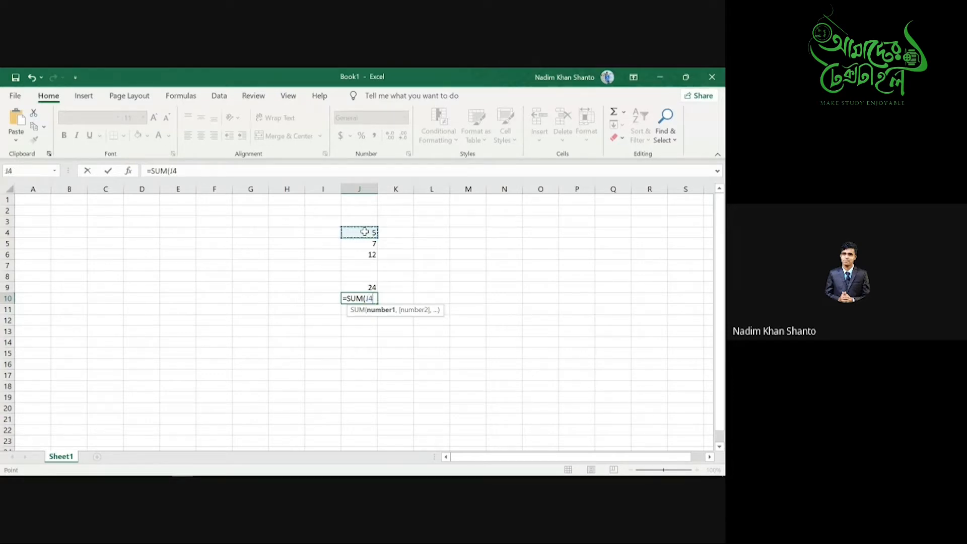
left_click_drag(364, 236, 366, 252)
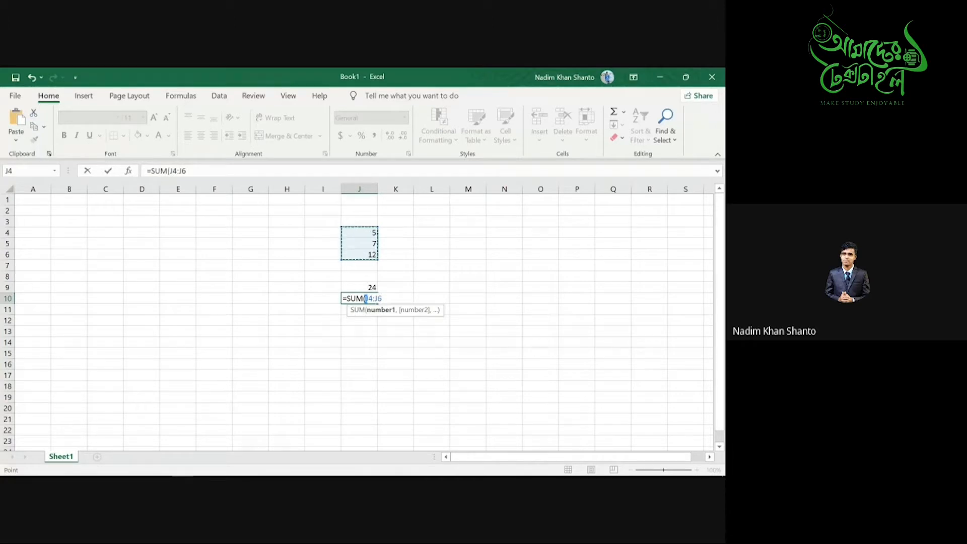
type(")")
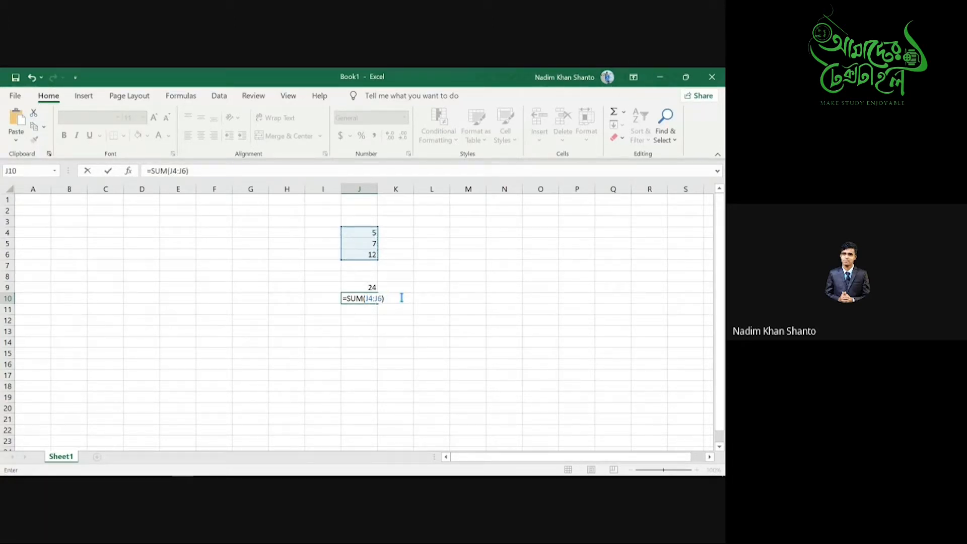
key("Return")
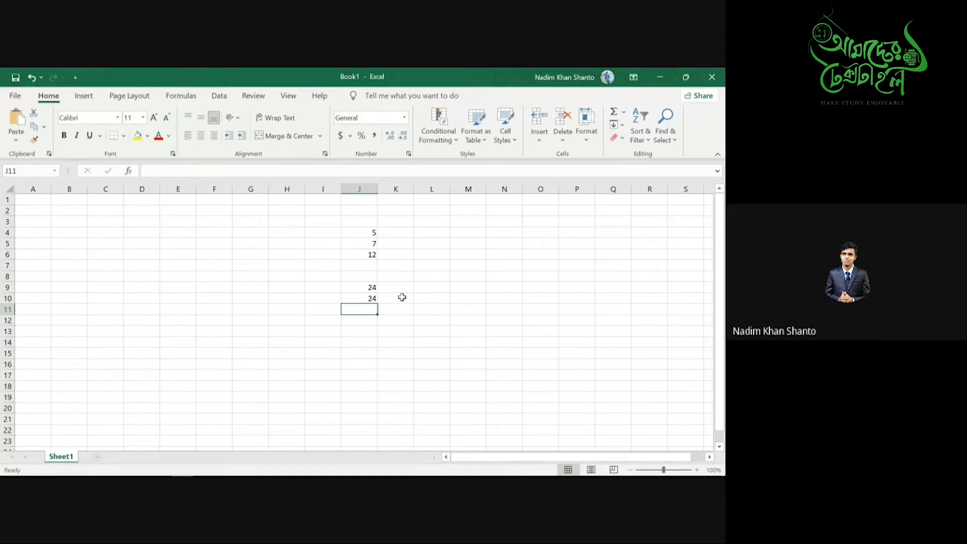
- Change J10's formula from the J4:J6 range to =SUM(J4,J6)
left_click_drag(361, 232, 373, 256)
left_click(365, 302)
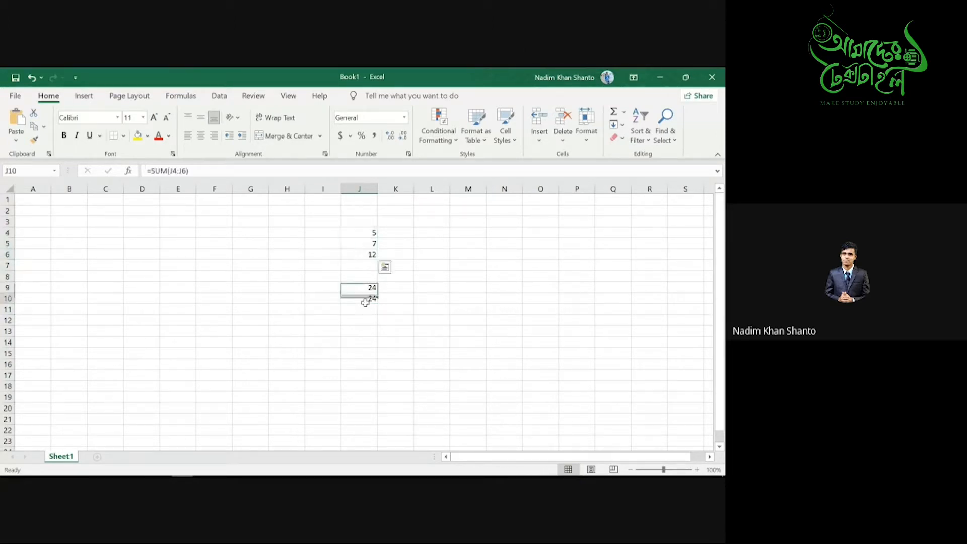
double_click(372, 299)
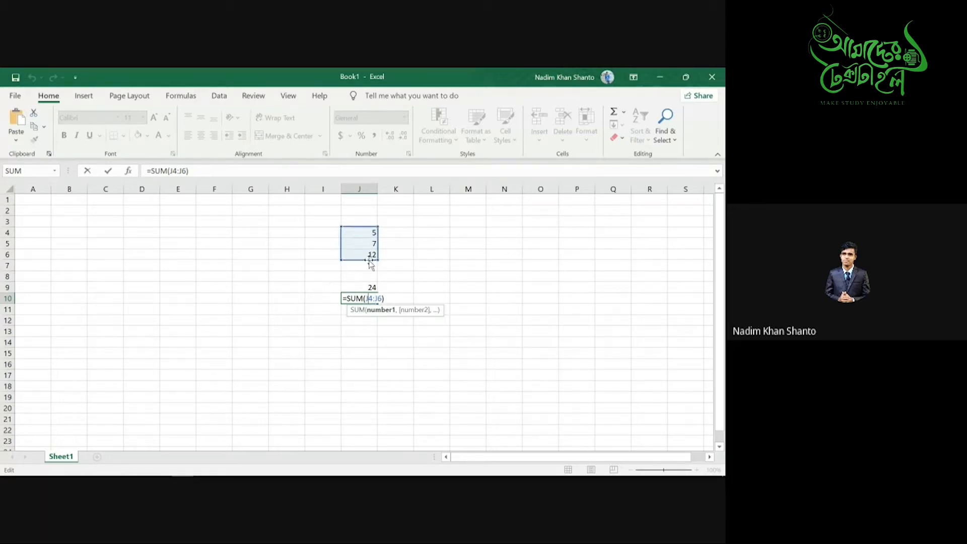
left_click(373, 231)
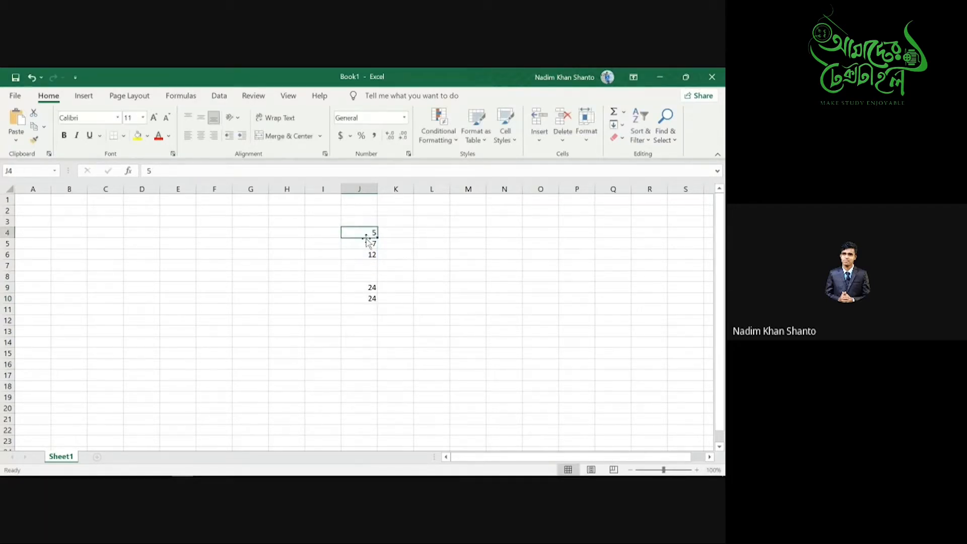
left_click(370, 256)
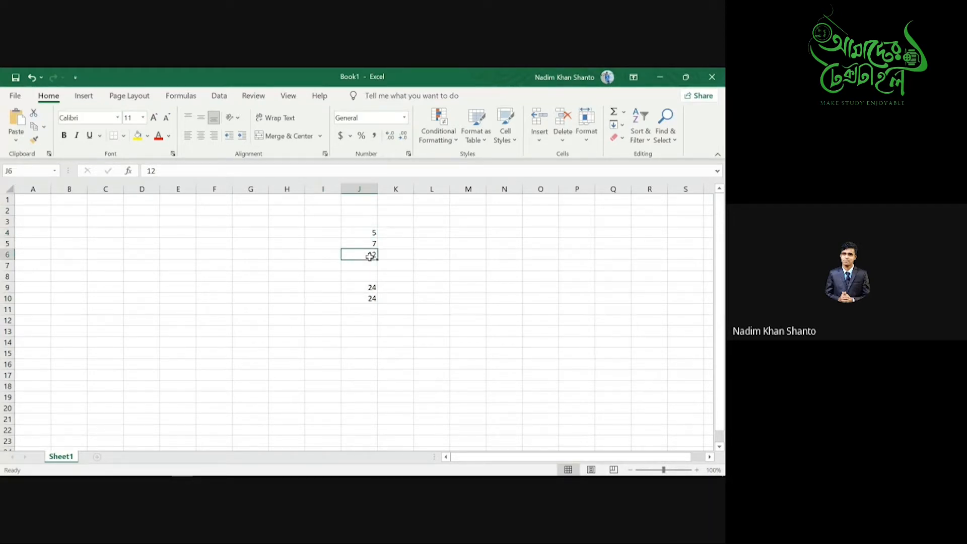
double_click(370, 299)
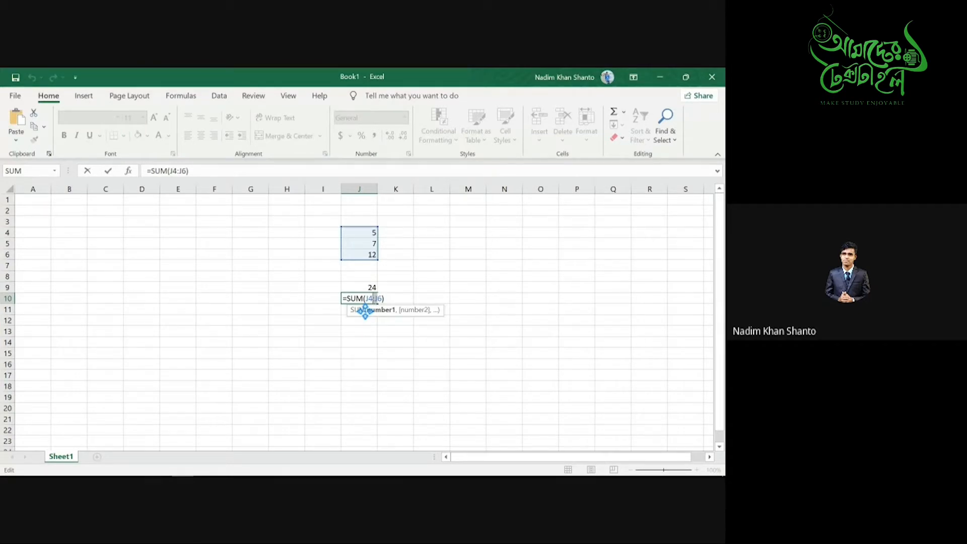
left_click(374, 311)
key("BackSpace")
type(",")
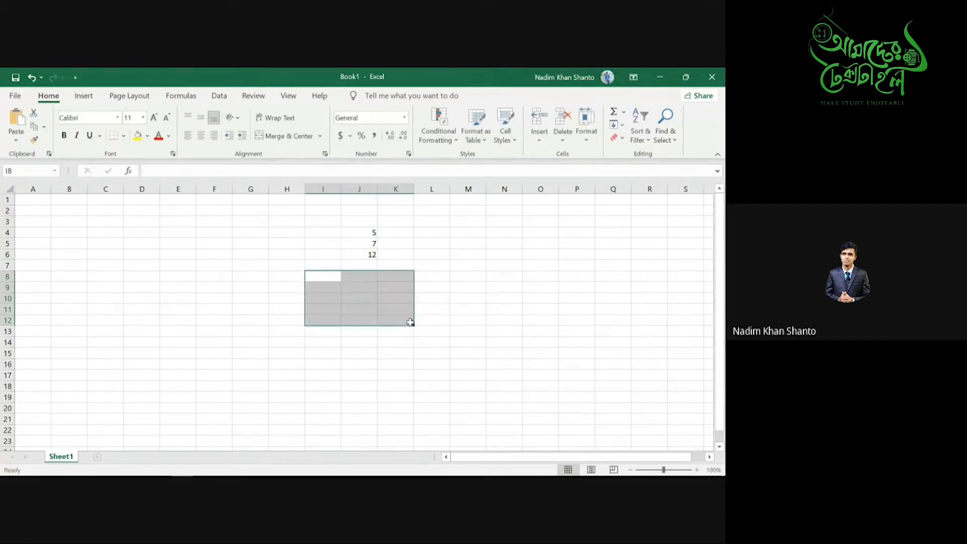
- Enter 23 in J7 and 34 in J8
left_click(365, 263)
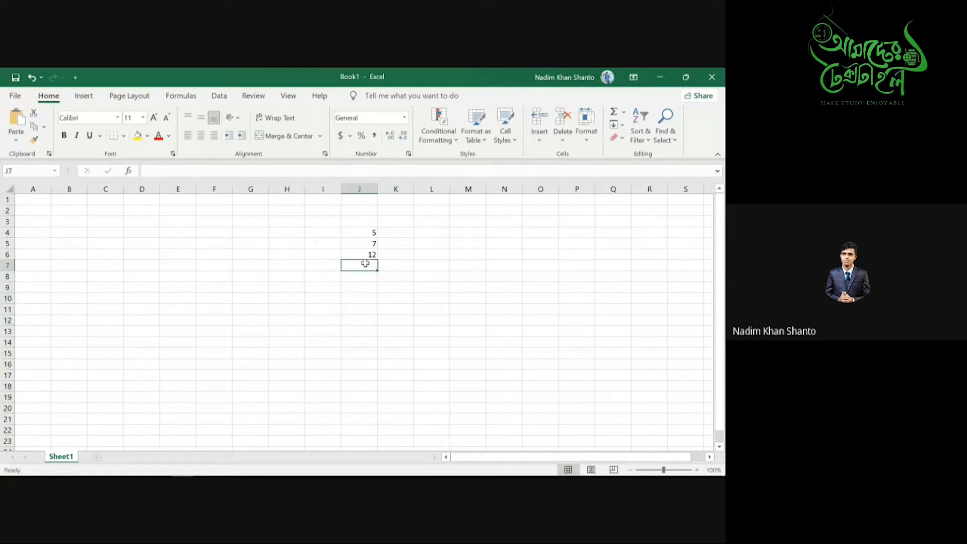
type("23")
key("Return")
type("34")
key("ctrl+Return")
- Fill 34 down from J8 through J19
left_click_drag(377, 281, 375, 345)
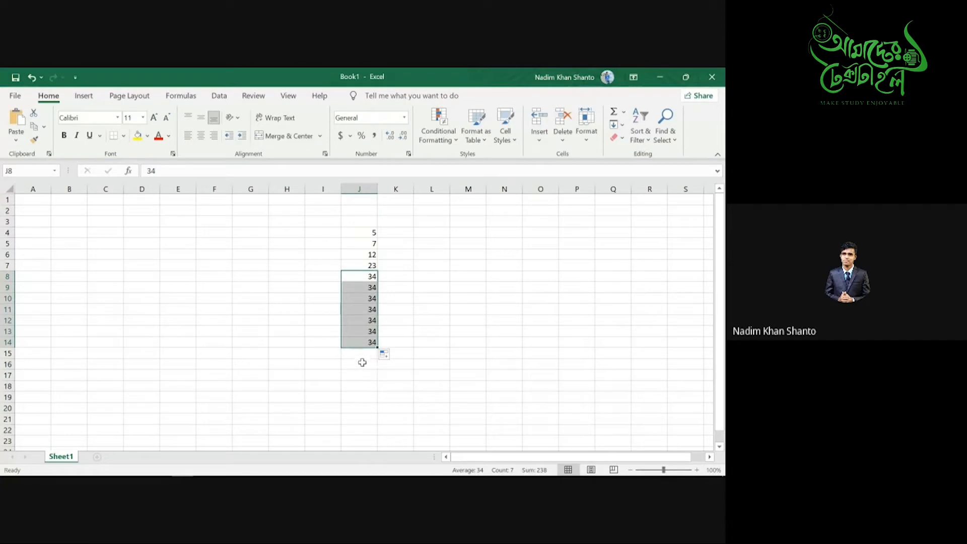
left_click(361, 357)
left_click_drag(372, 344, 382, 400)
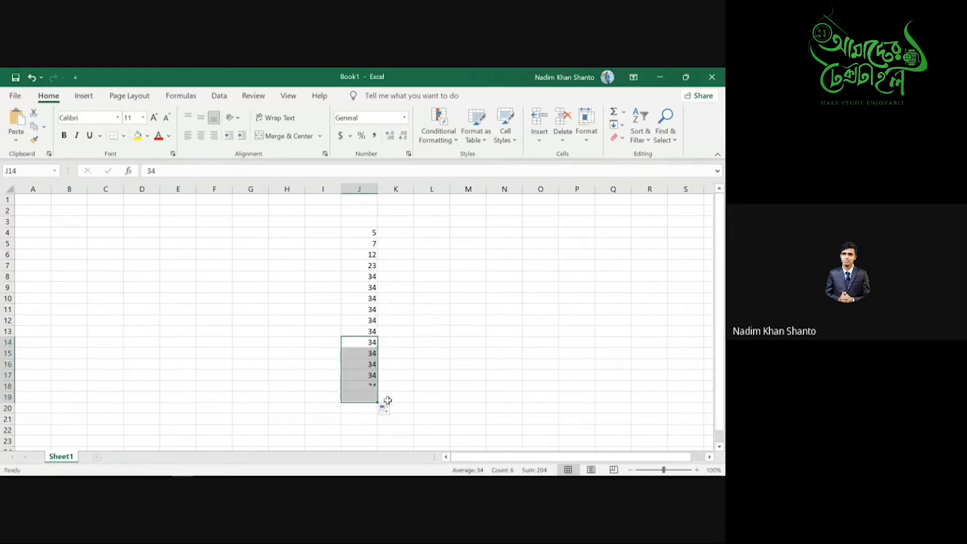
left_click(353, 410)
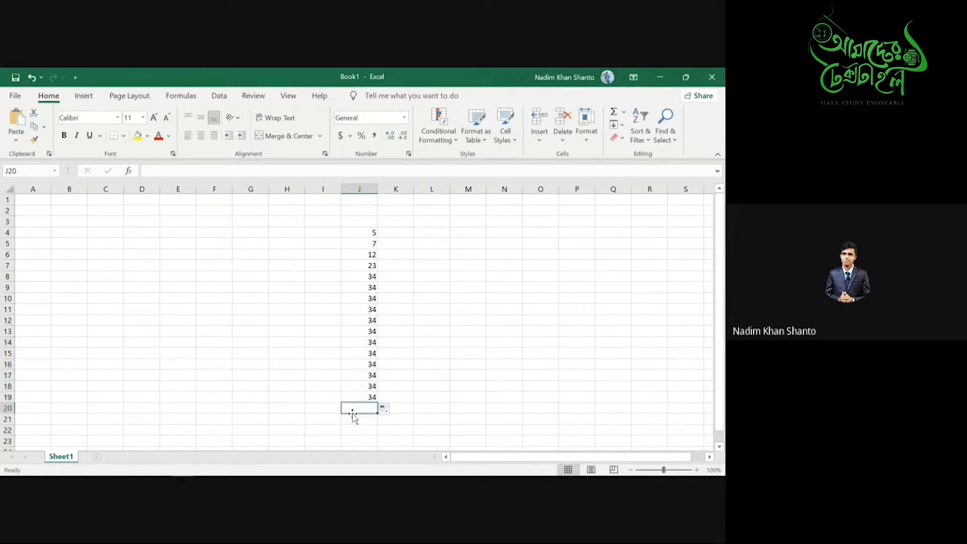
left_click(323, 419)
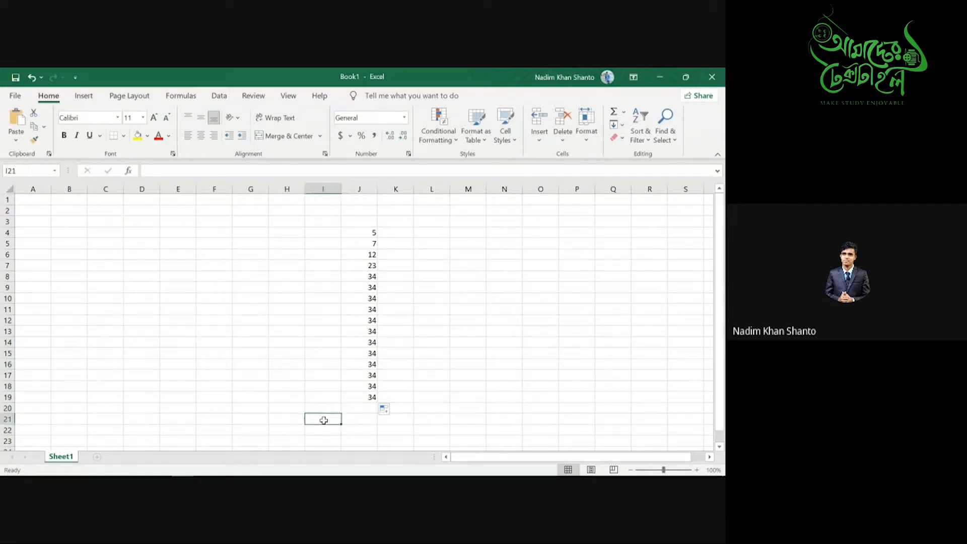
- Type the label Total in cell I20
double_click(317, 410)
type("Total")
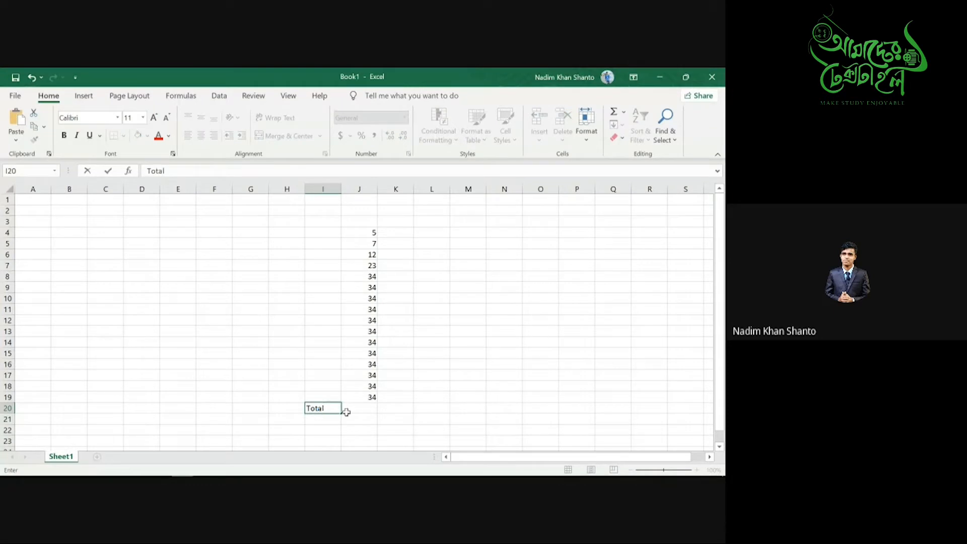
left_click(350, 410)
- Build =SUM(J4:J19) in J20, then erase it and start a fresh = entry
type("=")
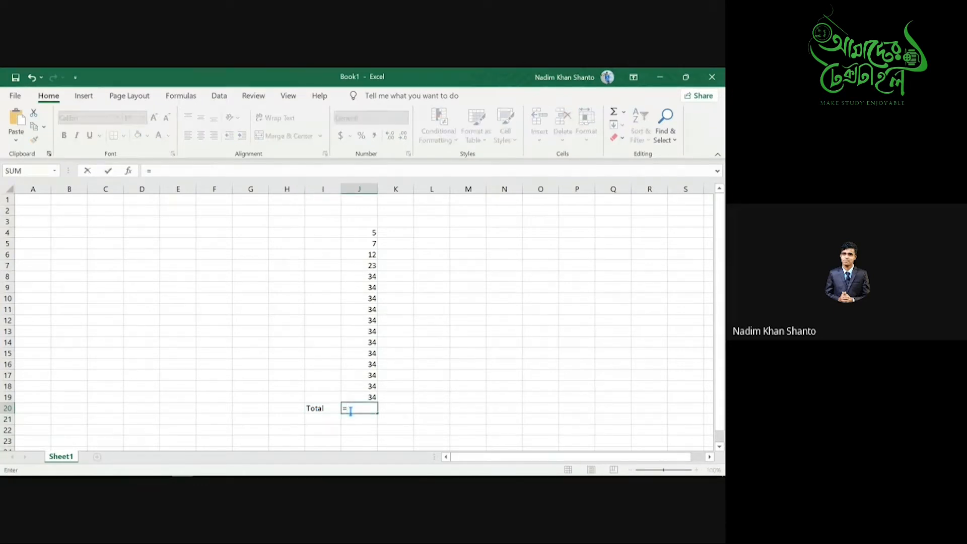
type("Sum")
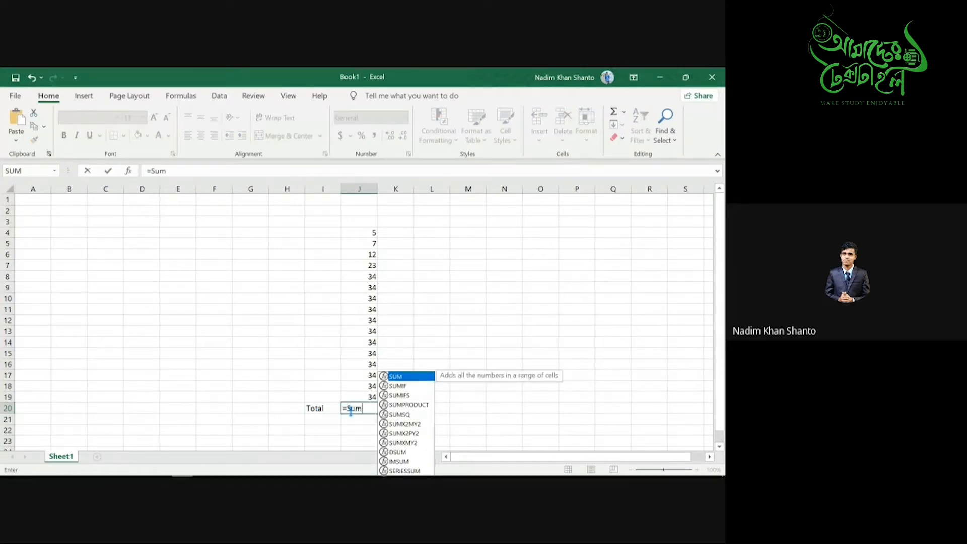
key("Tab")
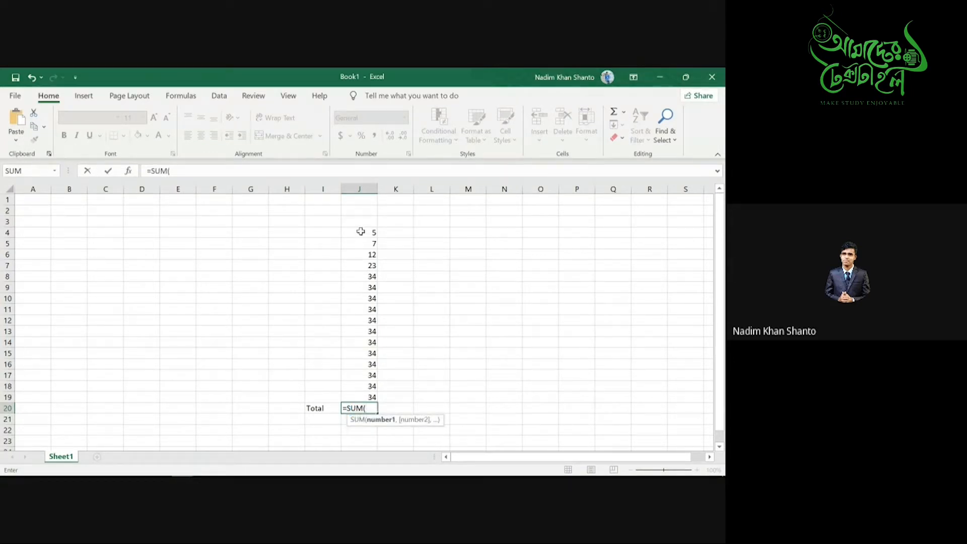
left_click_drag(363, 230, 373, 399)
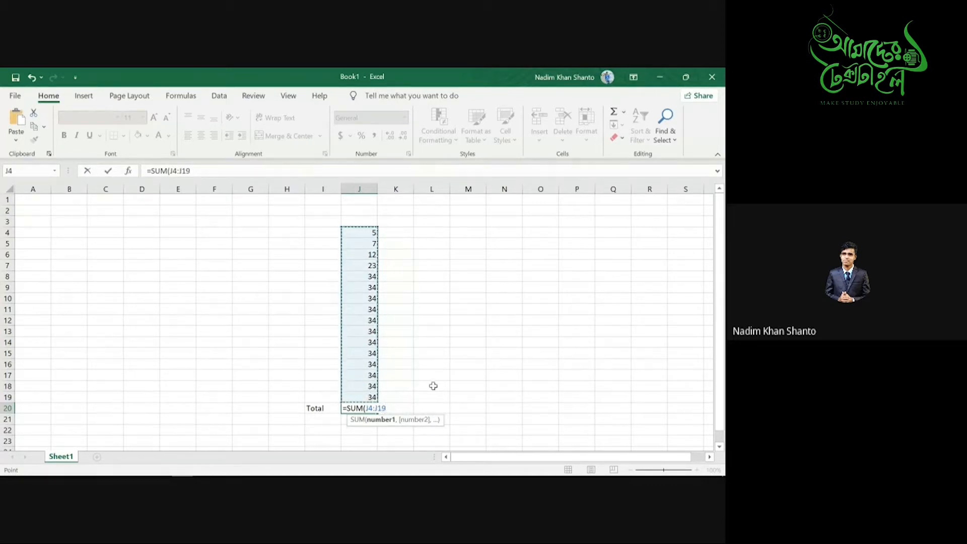
type(")")
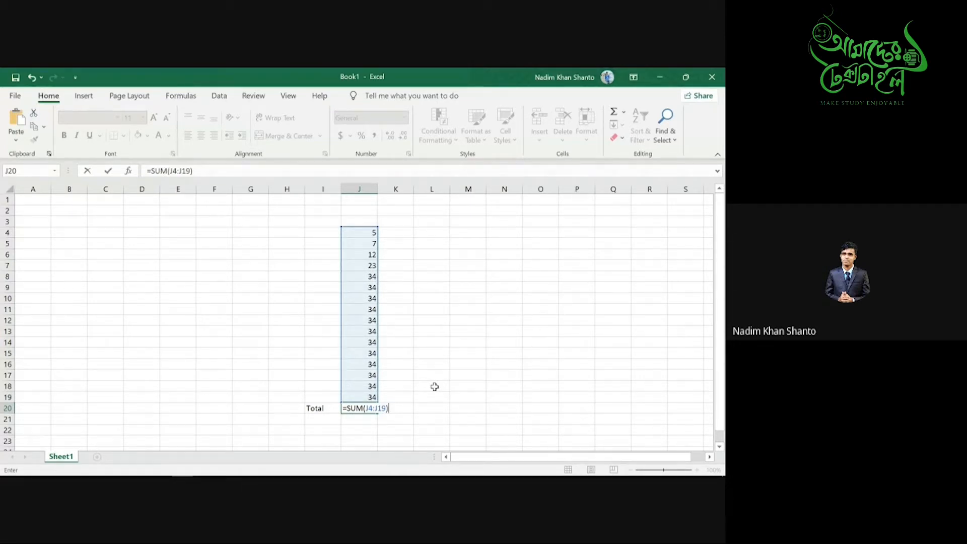
key("BackSpace")
key("BackSpace")
key("BackSpace")
key("BackSpace")
key("BackSpace")
key("BackSpace")
key("BackSpace")
key("BackSpace")
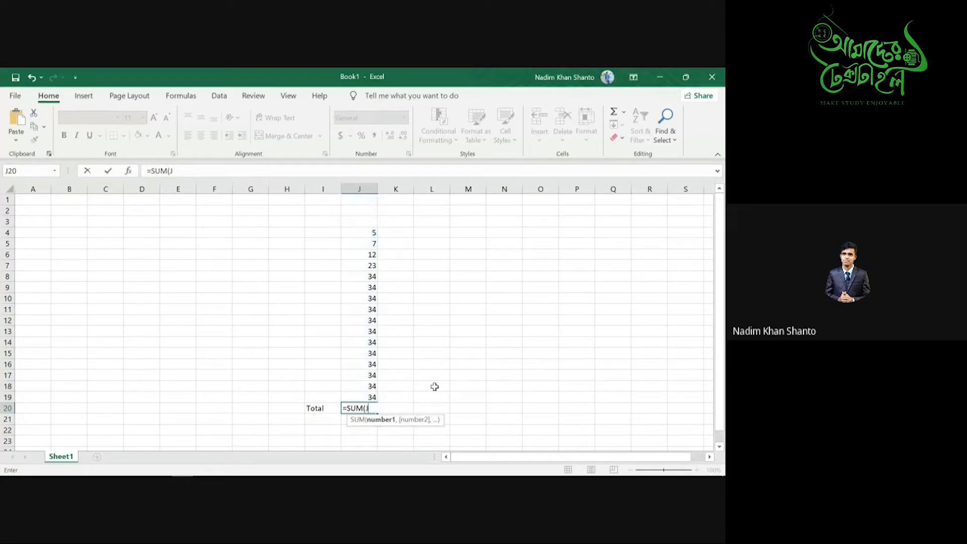
key("BackSpace")
key("BackSpace")
key("BackSpace")
key("BackSpace")
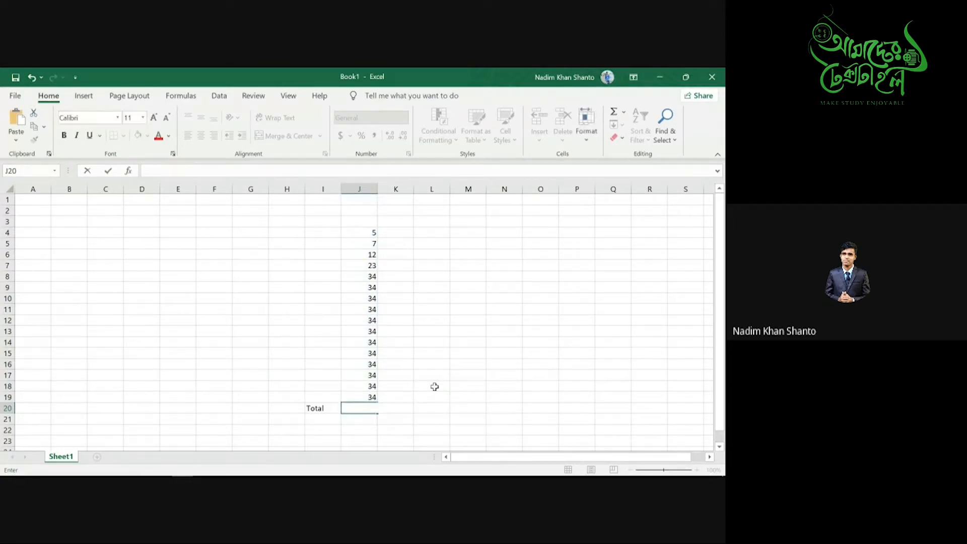
key("Escape")
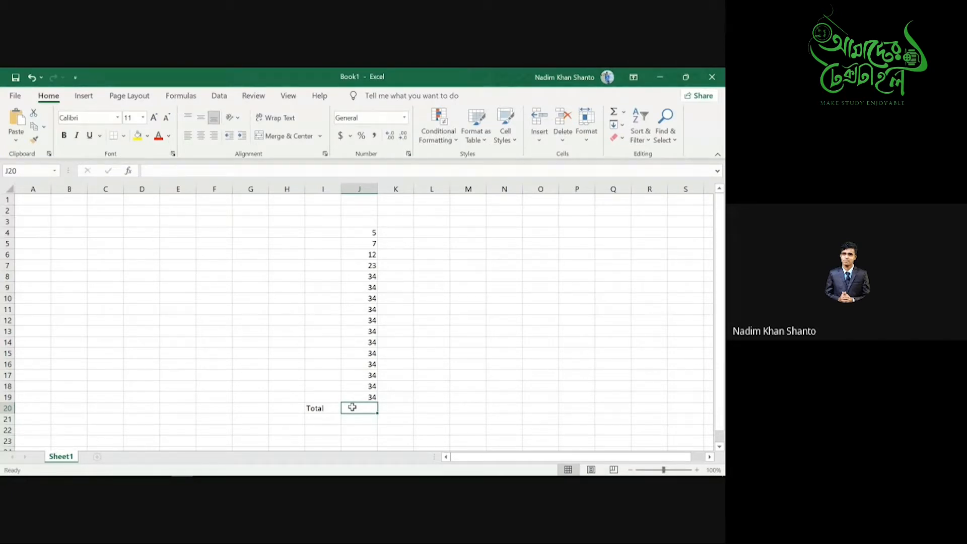
type("=")
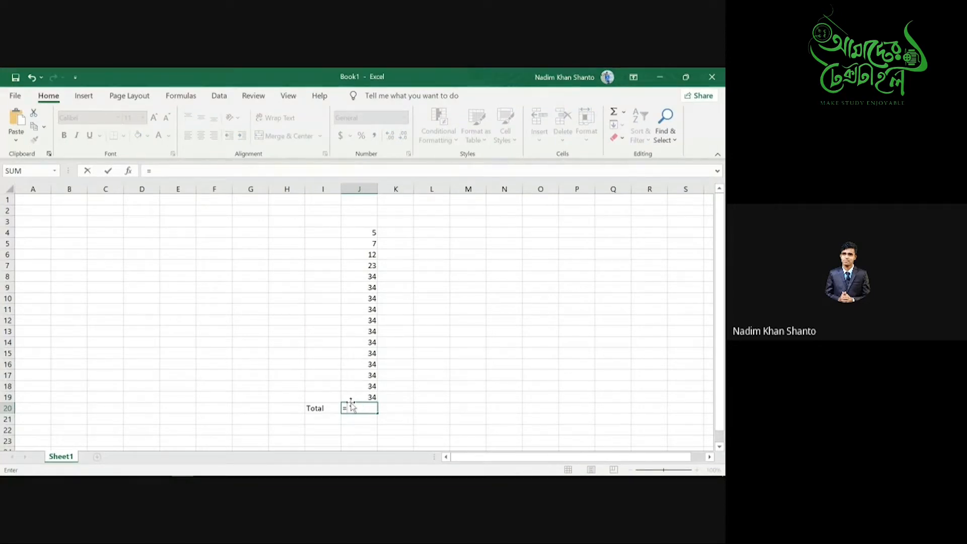
- Insert an AutoSum of J4:J19 in J20 from the Formulas tab, giving 455
left_click(180, 96)
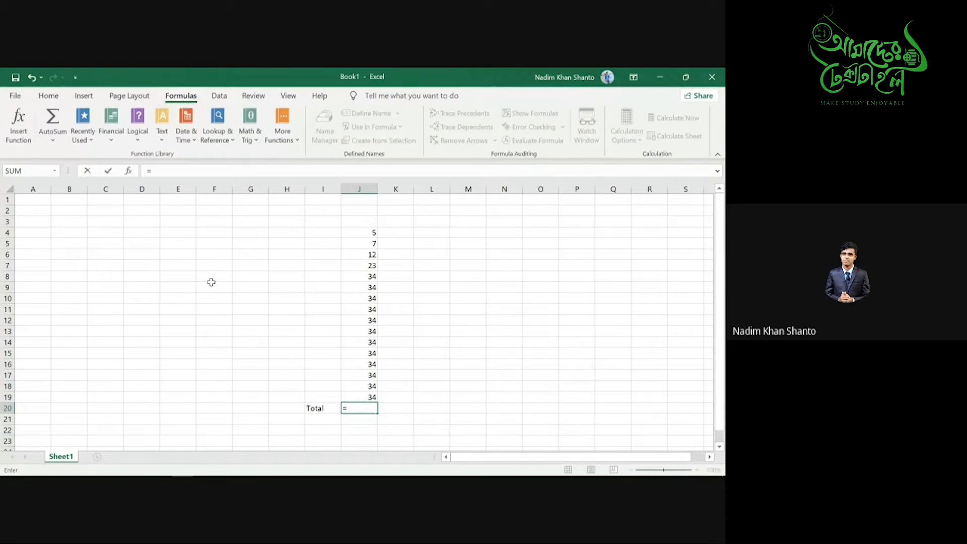
left_click(56, 123)
left_click(56, 124)
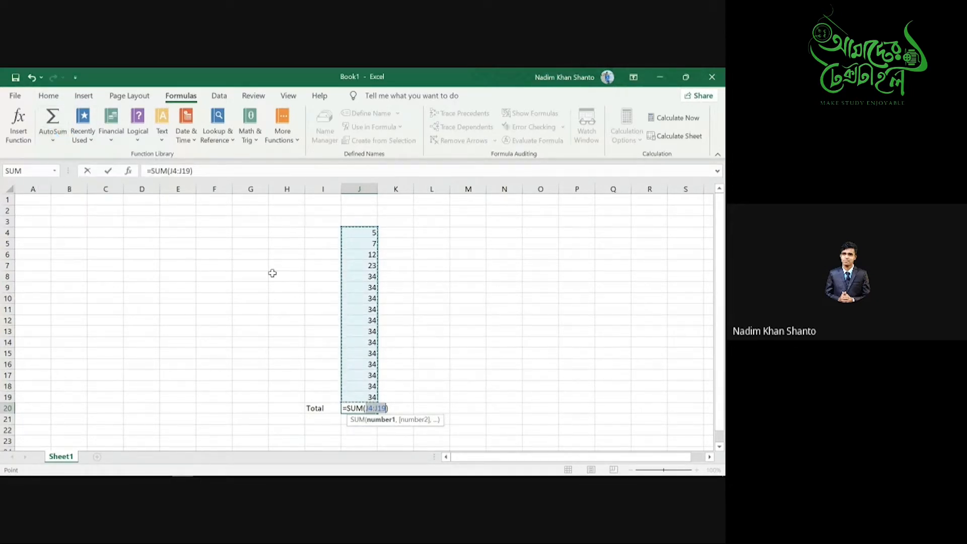
left_click(390, 410)
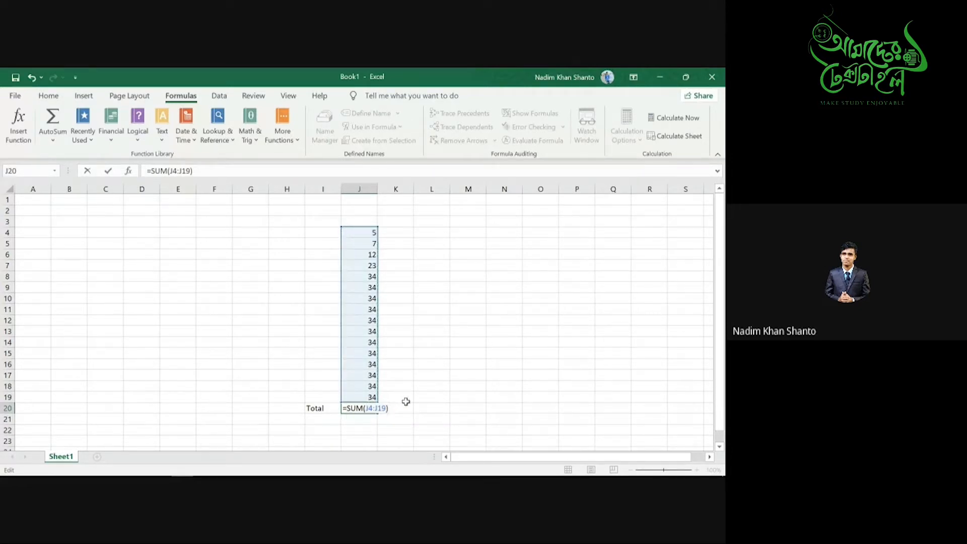
key("Return")
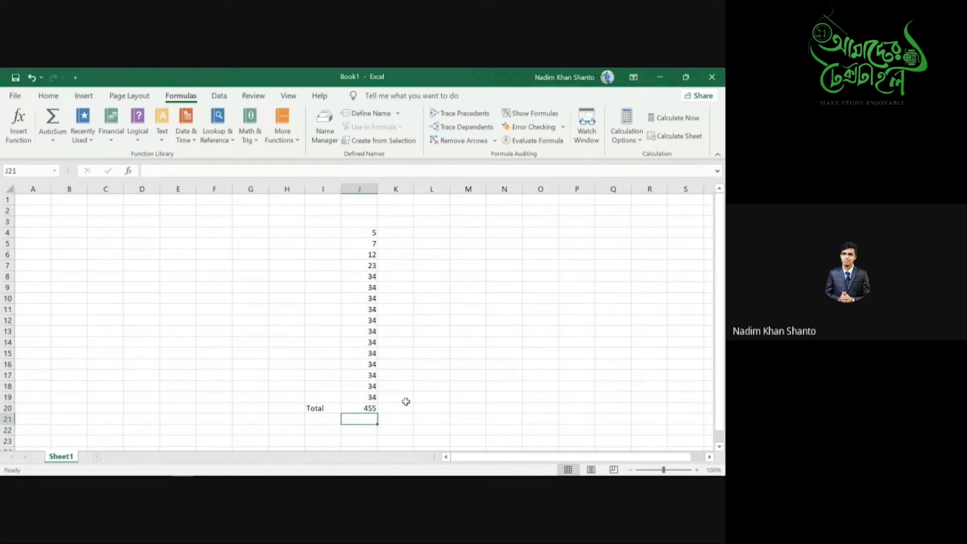
- Delete the sum formula from J20, leaving it empty
double_click(369, 407)
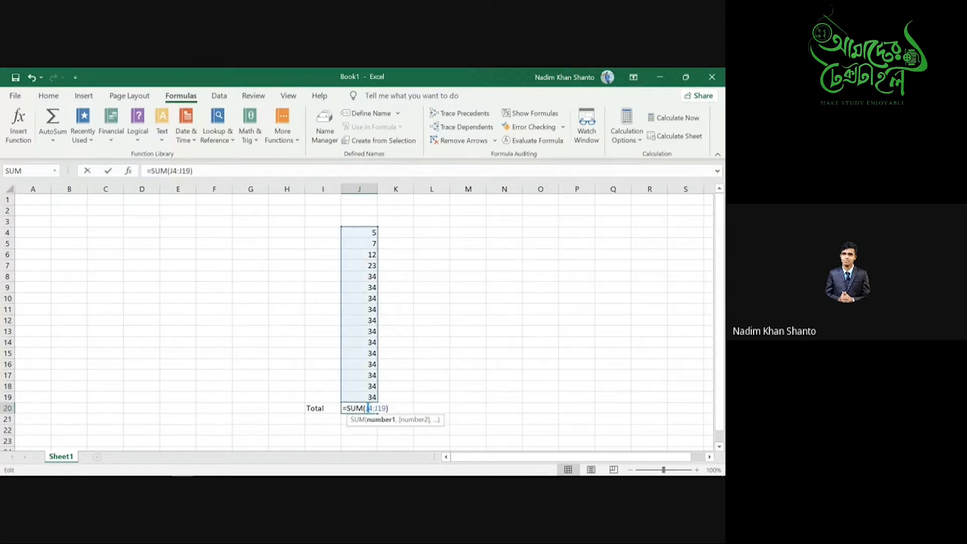
key("BackSpace")
key("BackSpace")
key("BackSpace")
key("BackSpace")
key("BackSpace")
key("BackSpace")
key("BackSpace")
key("BackSpace")
key("BackSpace")
key("BackSpace")
key("BackSpace")
key("BackSpace")
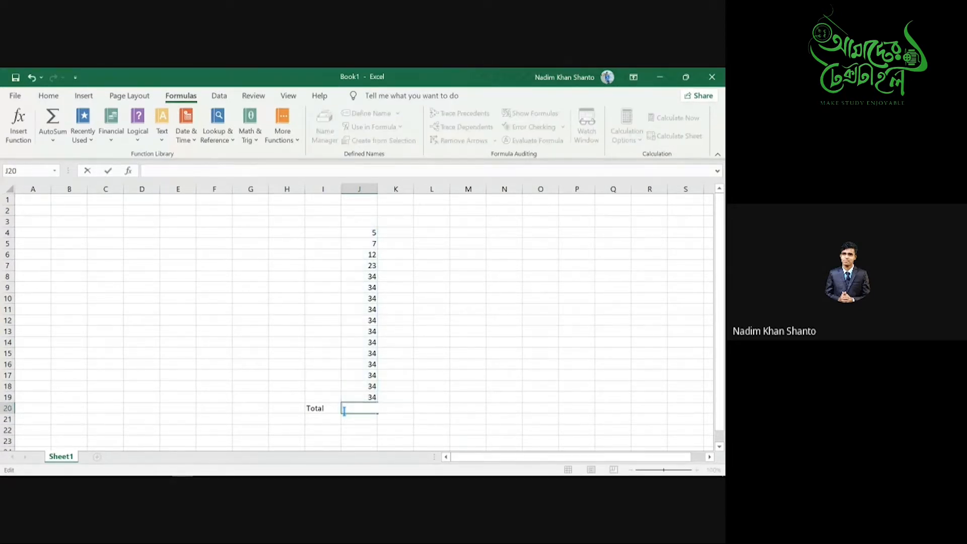
left_click(356, 418)
left_click(354, 410)
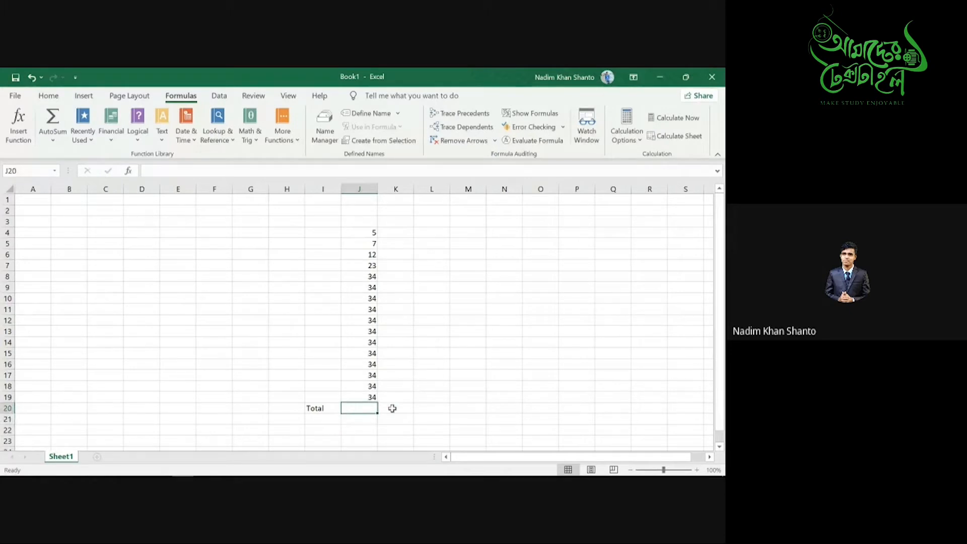
mouse_move(393, 475)
- Insert an automatic sum in J20 with the Alt+= shortcut
left_click(48, 95)
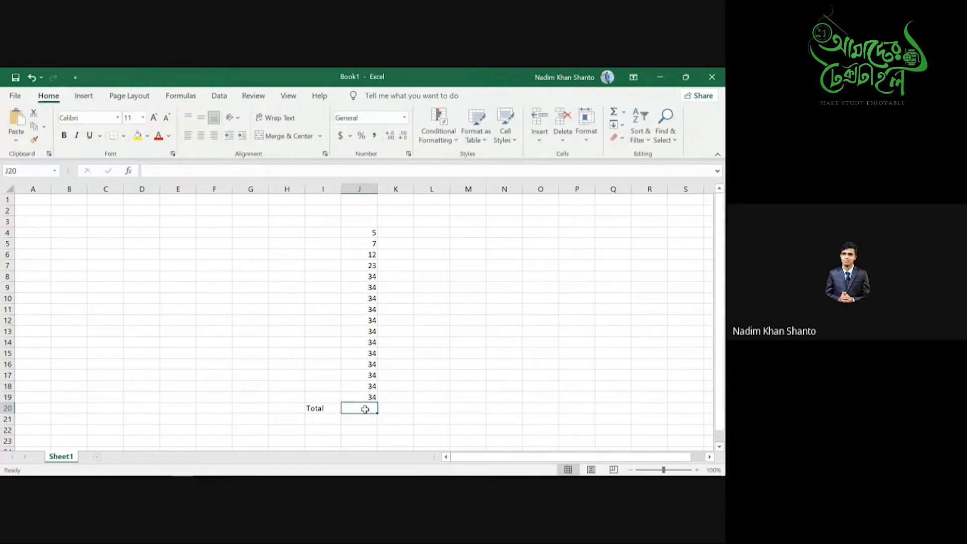
left_click(178, 99)
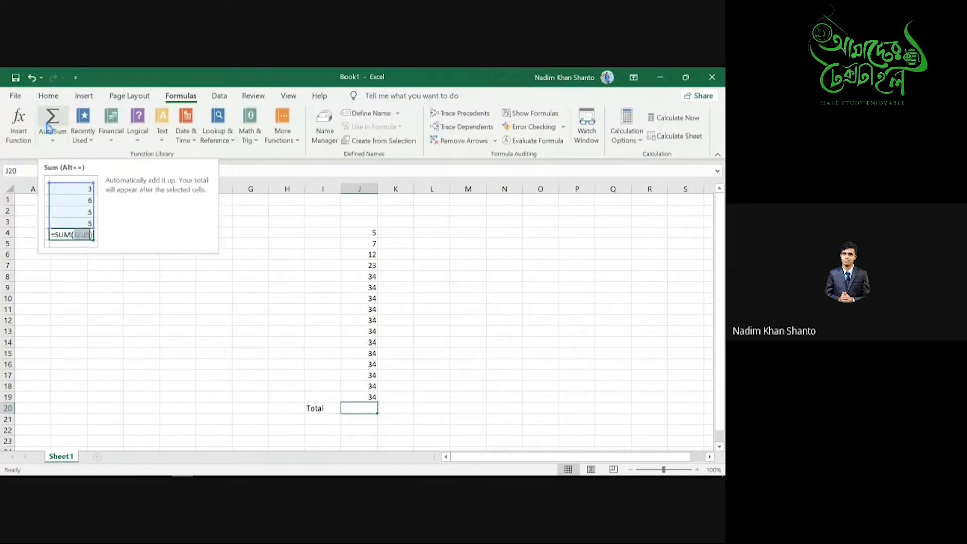
double_click(360, 406)
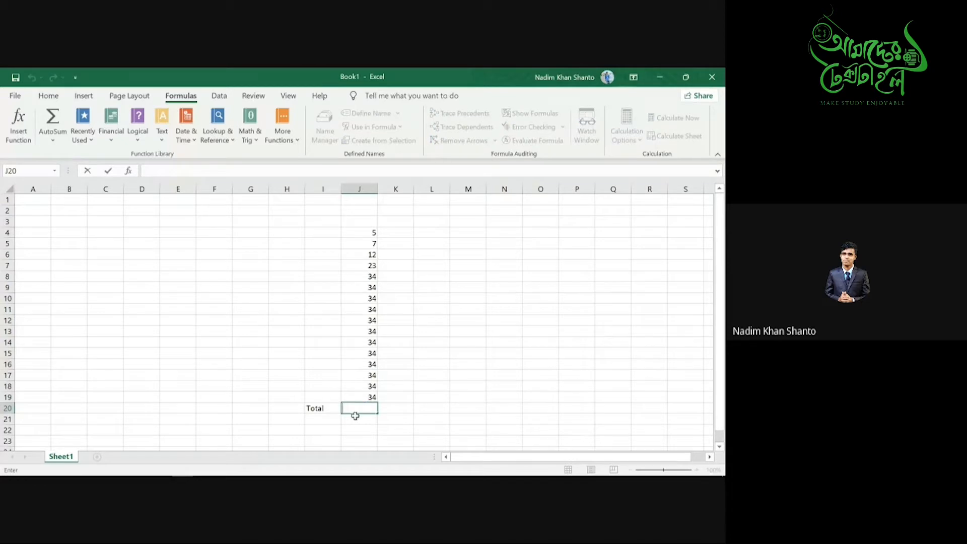
left_click(356, 417)
double_click(356, 411)
key("alt")
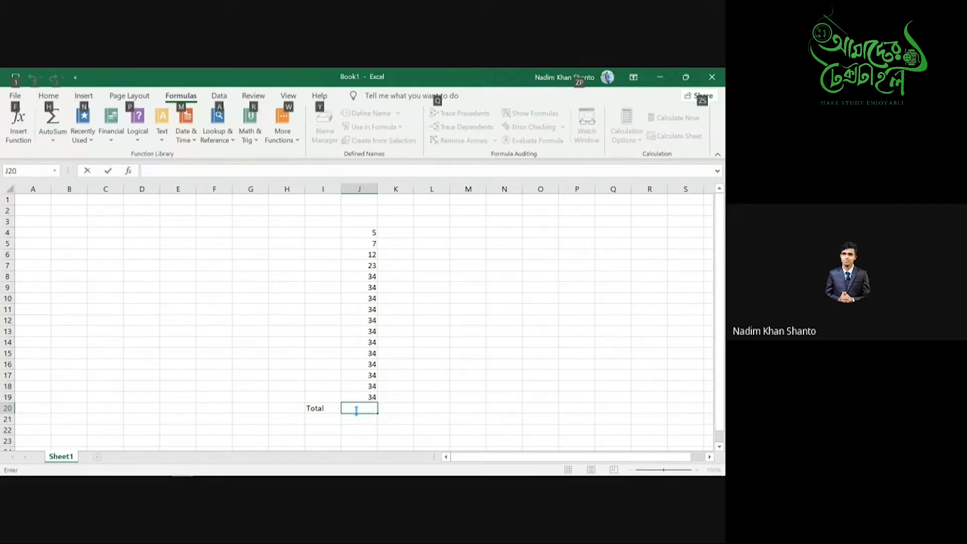
key("Escape")
key("alt+equal")
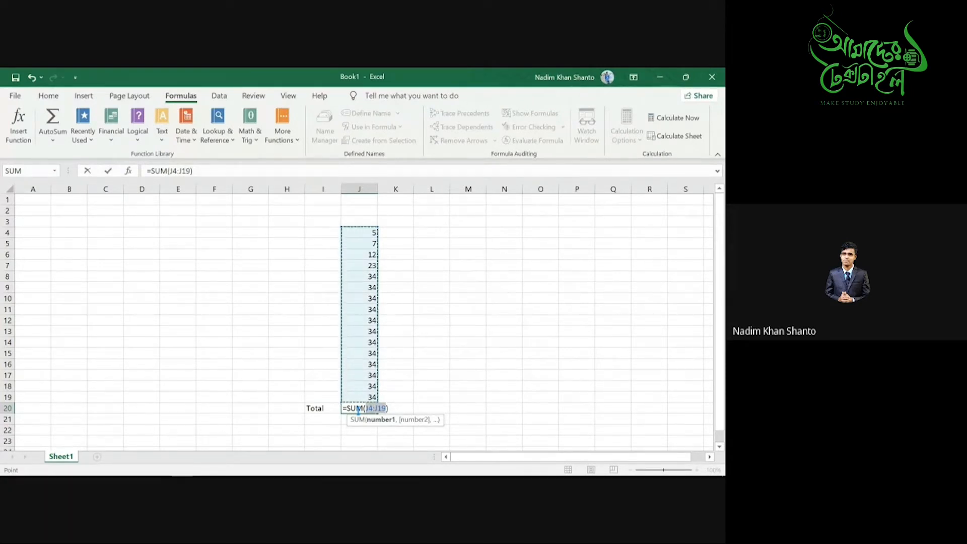
- Write the Alt+ = note in N6 and erase the stray N7 sum from J20
left_click(498, 265)
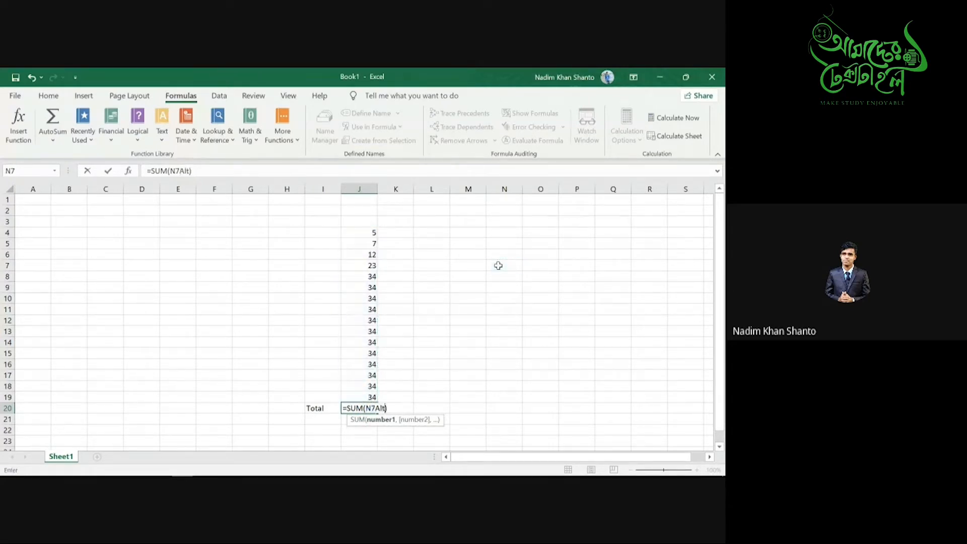
key("Return")
left_click(505, 257)
type("Alt+ =")
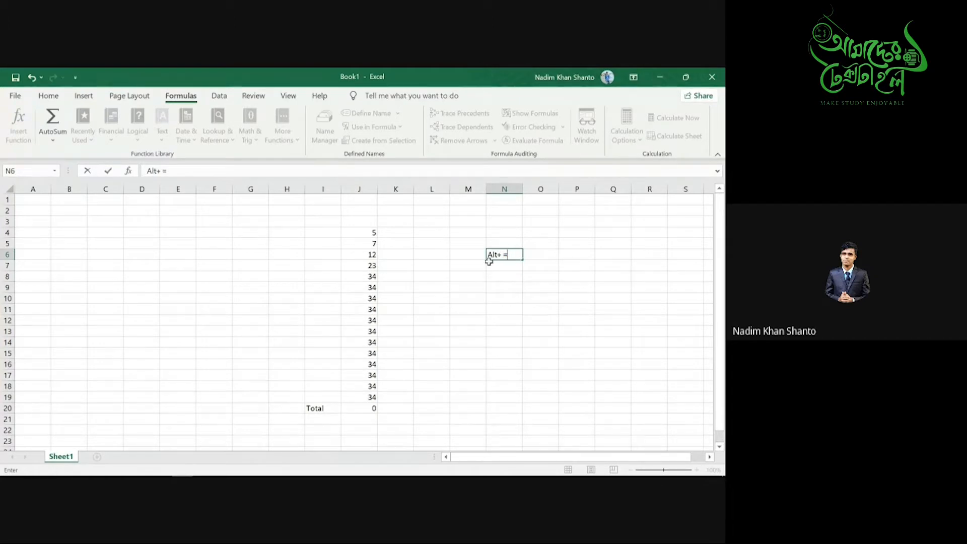
double_click(372, 408)
key("BackSpace")
key("BackSpace")
key("BackSpace")
key("BackSpace")
key("BackSpace")
key("BackSpace")
key("BackSpace")
key("BackSpace")
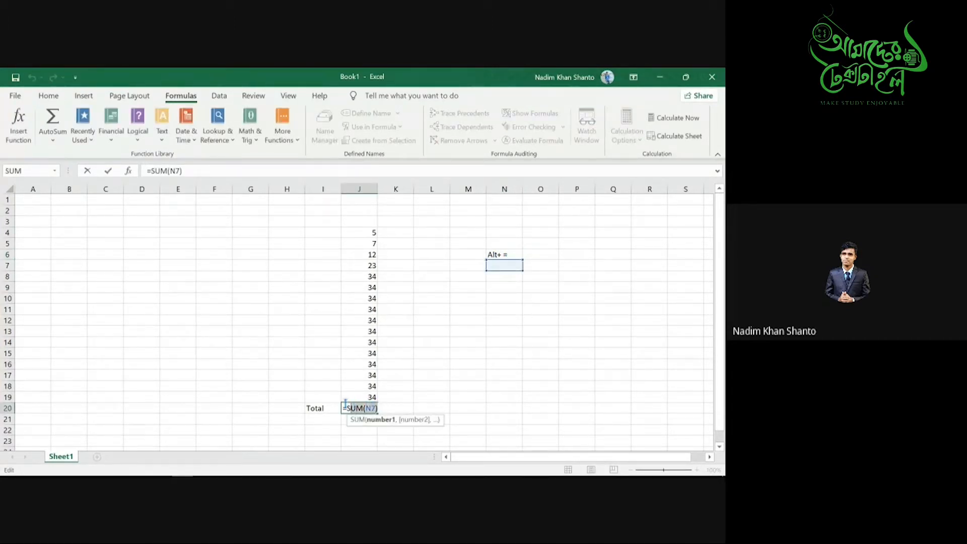
- Undo an accidental clear to bring back the numbers and the Total label
left_click(324, 418)
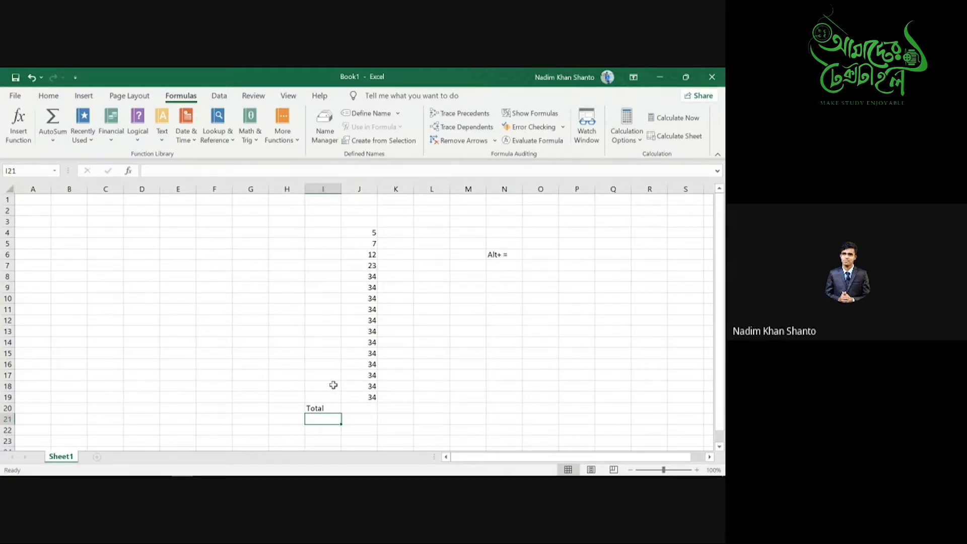
left_click(225, 237)
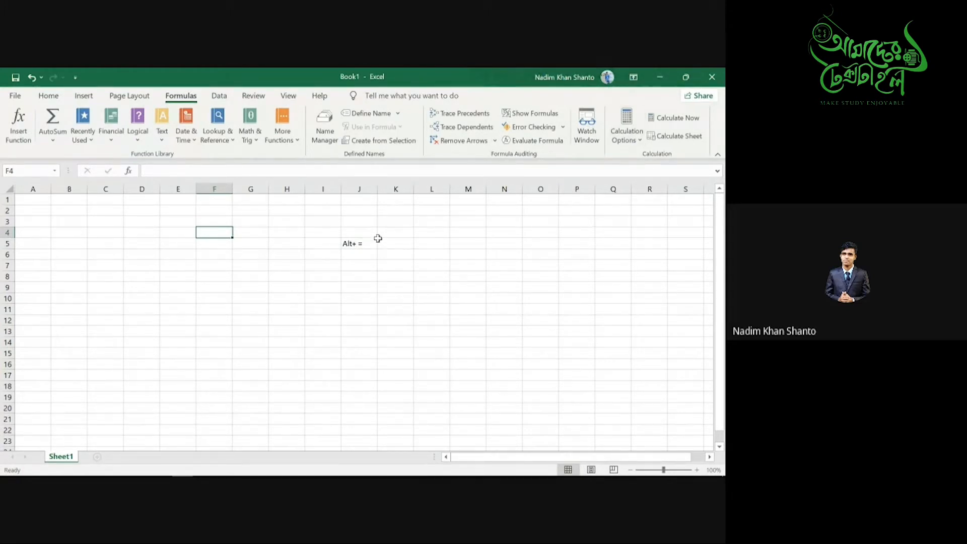
left_click_drag(350, 239, 365, 253)
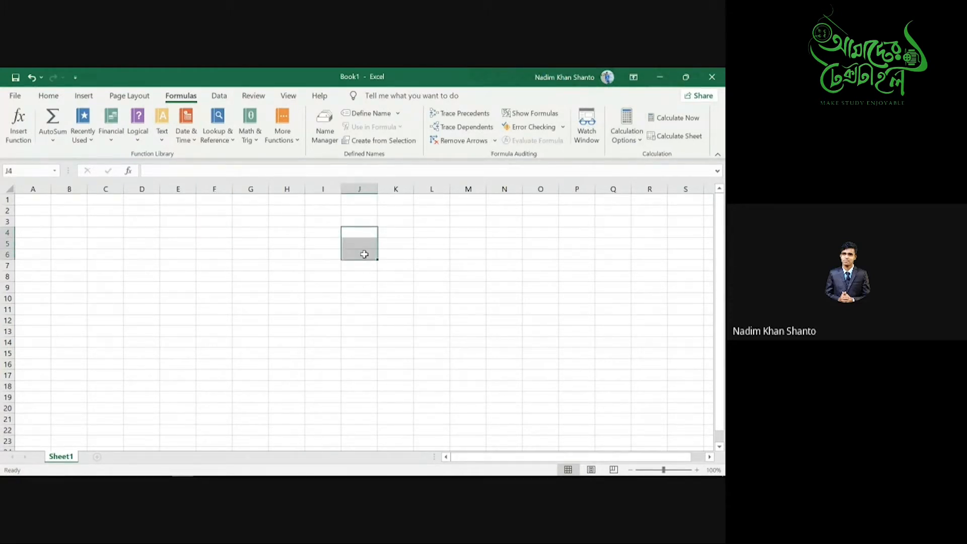
left_click(361, 234)
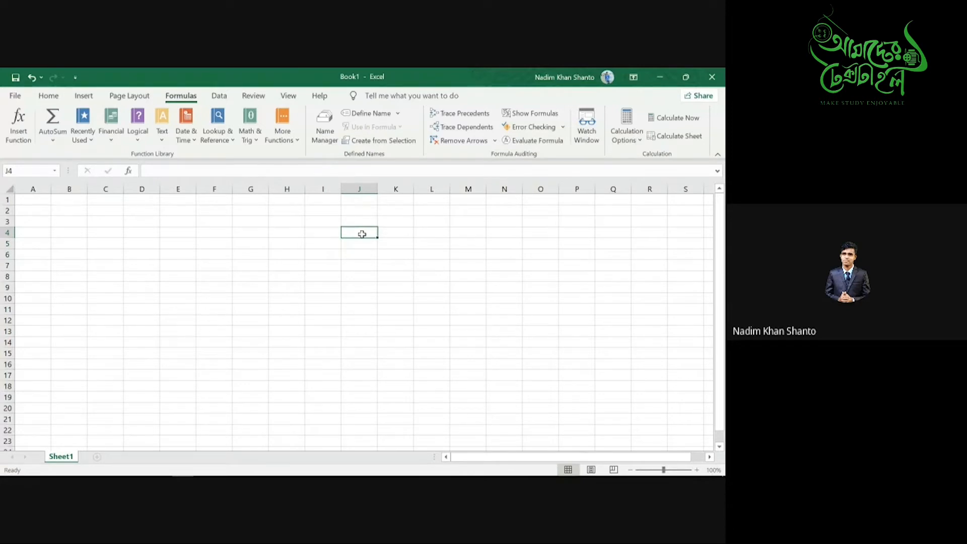
key("ctrl+z")
key("ctrl+z")
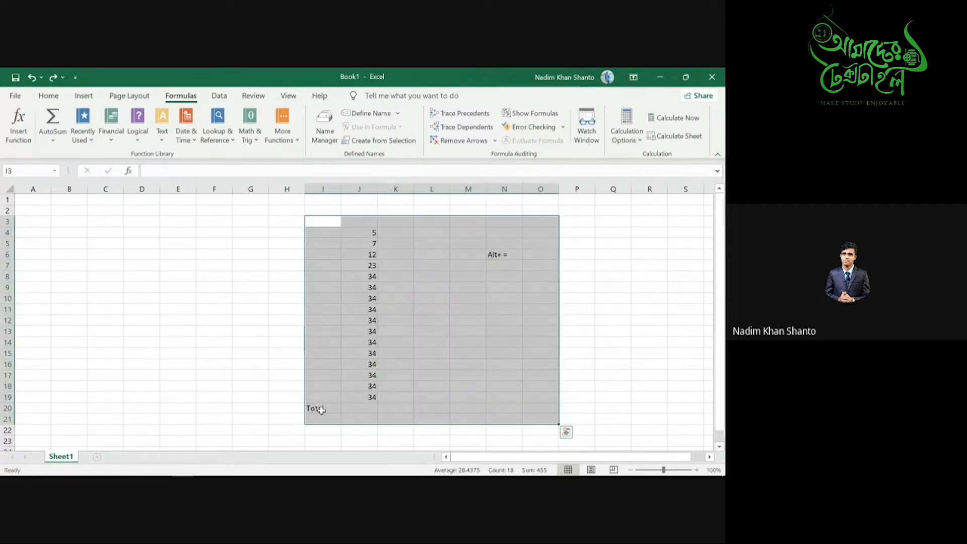
- Clear the Total label, the final 34 in J19, and the Alt+ = note
left_click(321, 410)
left_click_drag(296, 393, 342, 428)
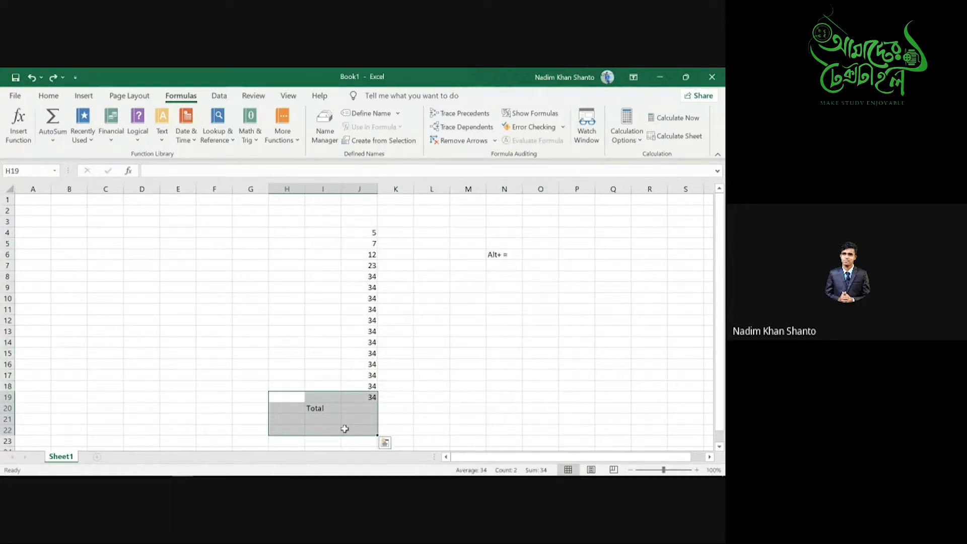
key("Delete")
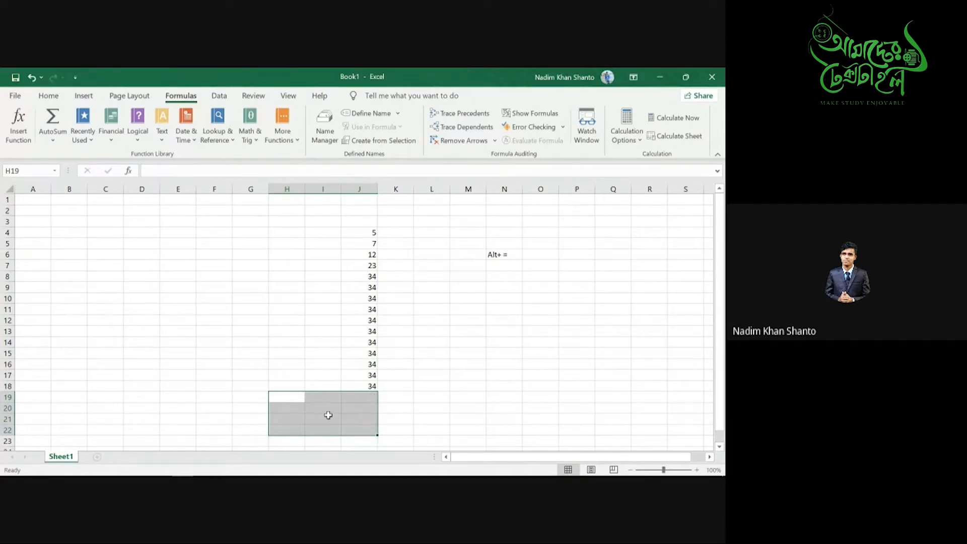
left_click_drag(468, 242, 517, 262)
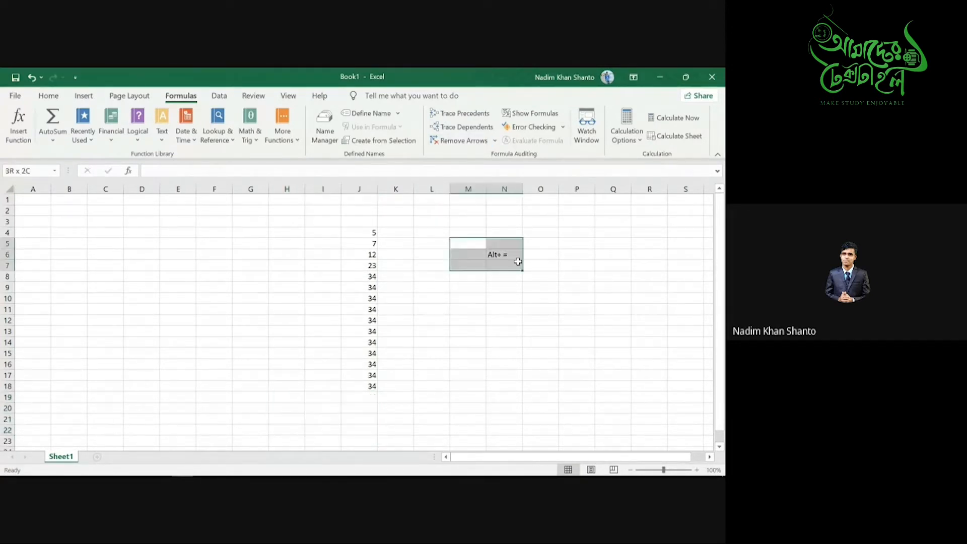
key("Delete")
left_click(325, 408)
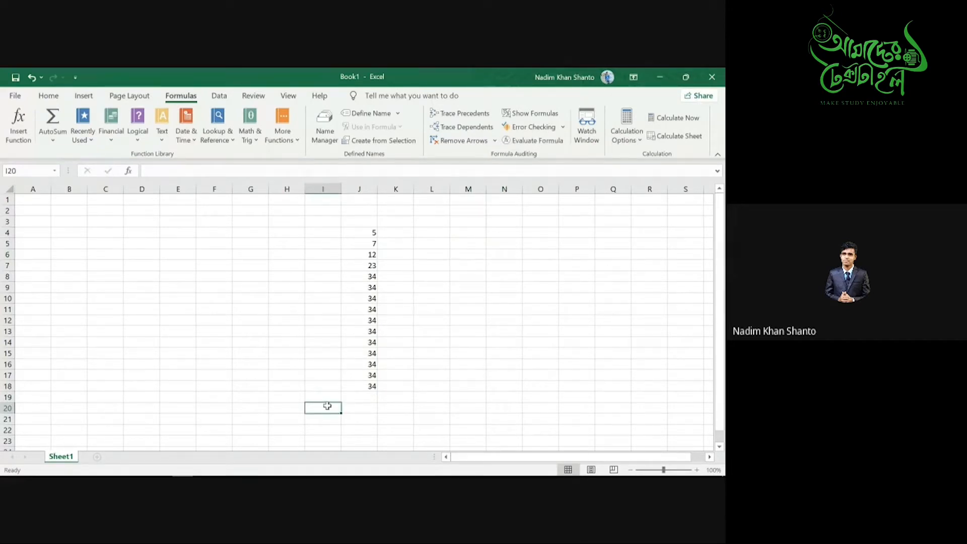
type("Average")
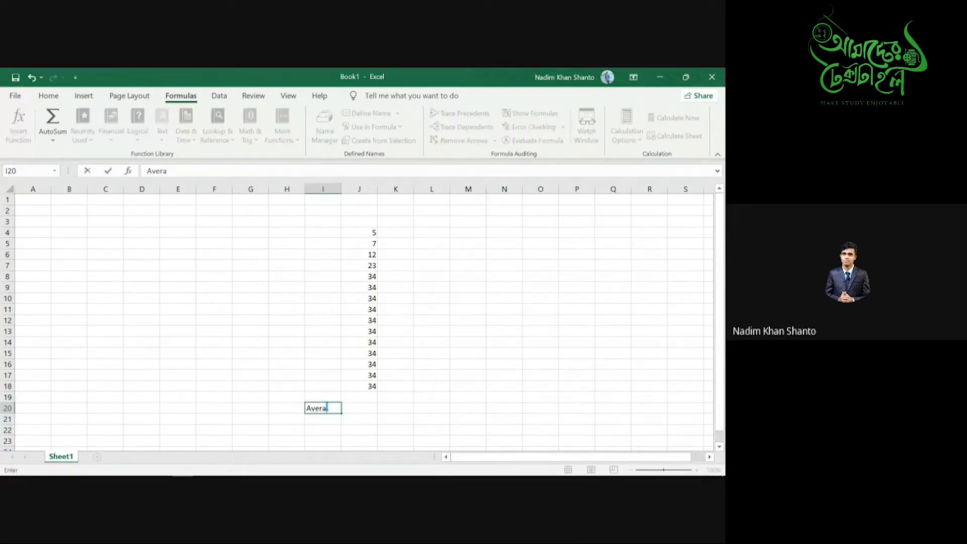
left_click(371, 410)
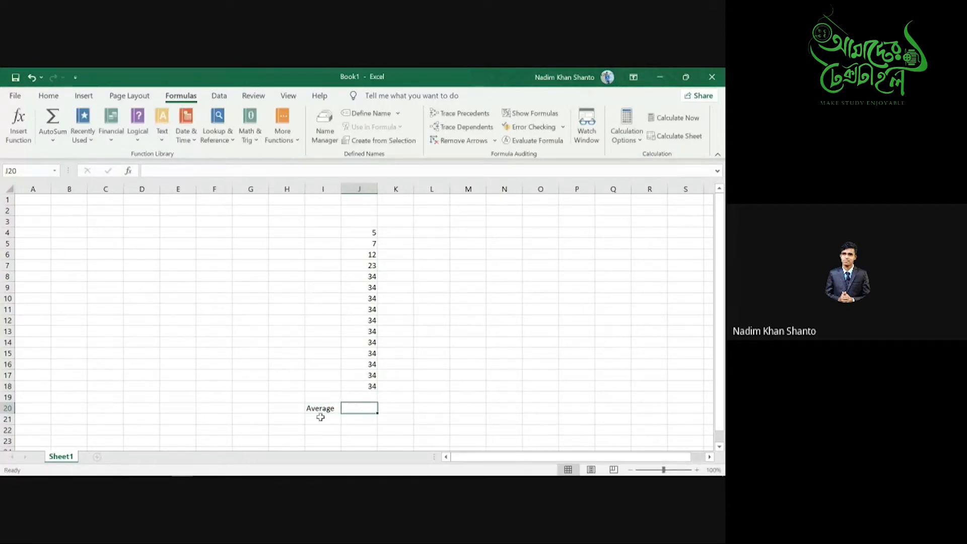
left_click(49, 96)
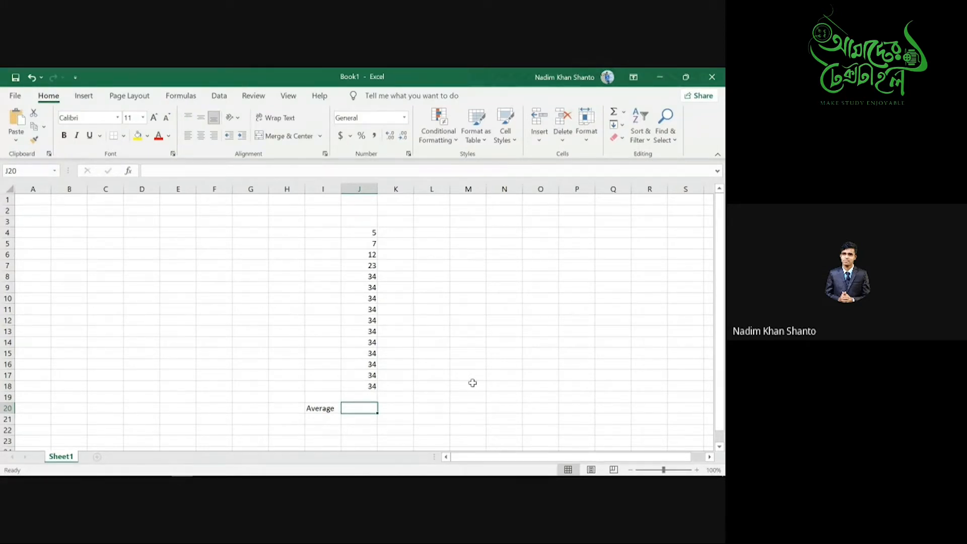
type("=")
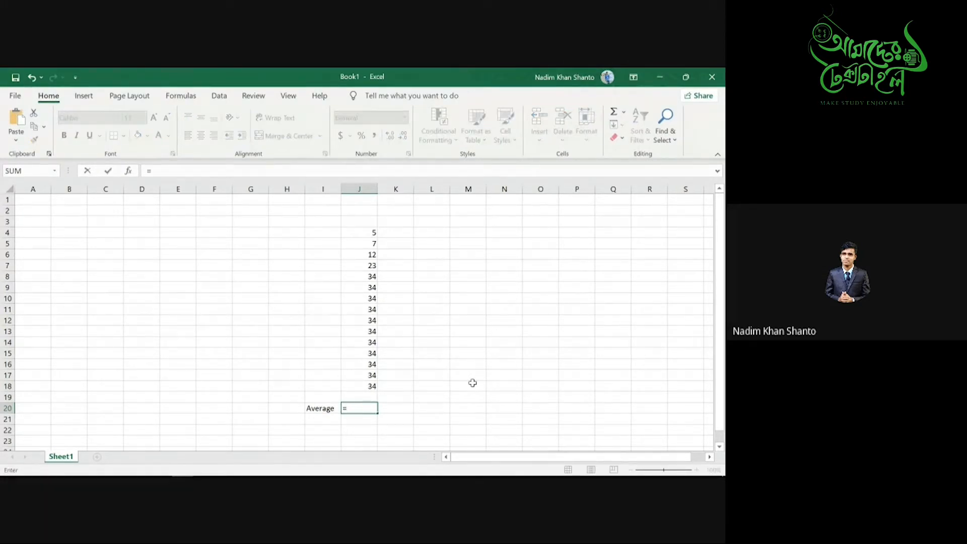
type("Avera")
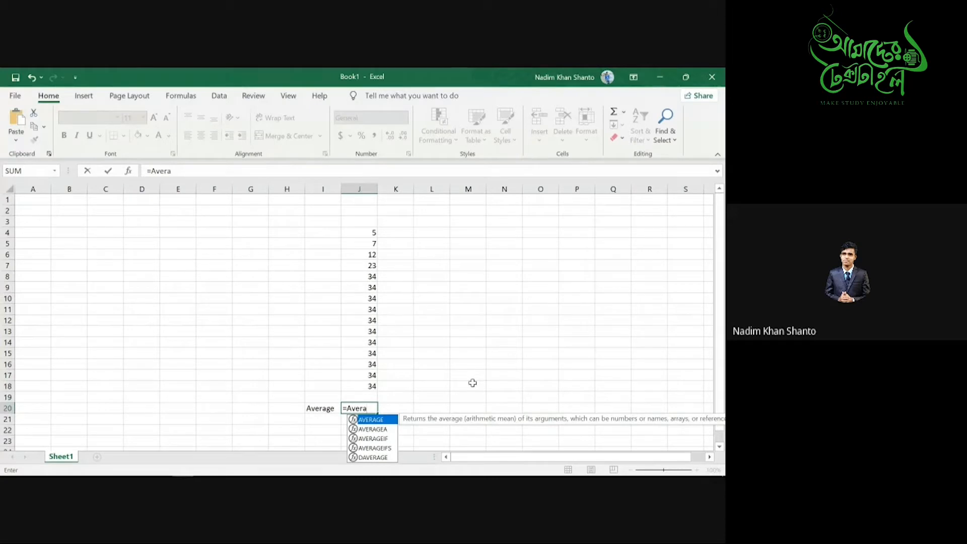
key("Tab")
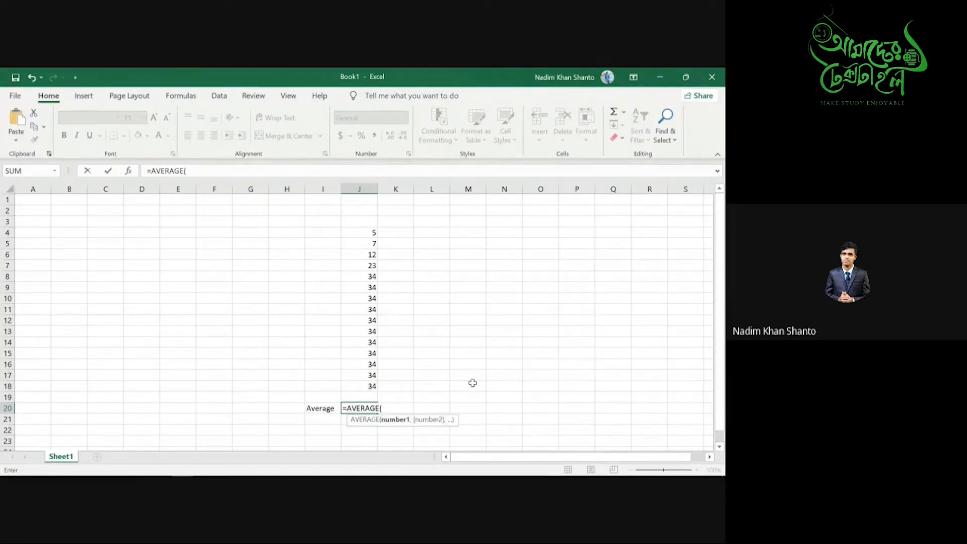
left_click_drag(353, 233, 370, 386)
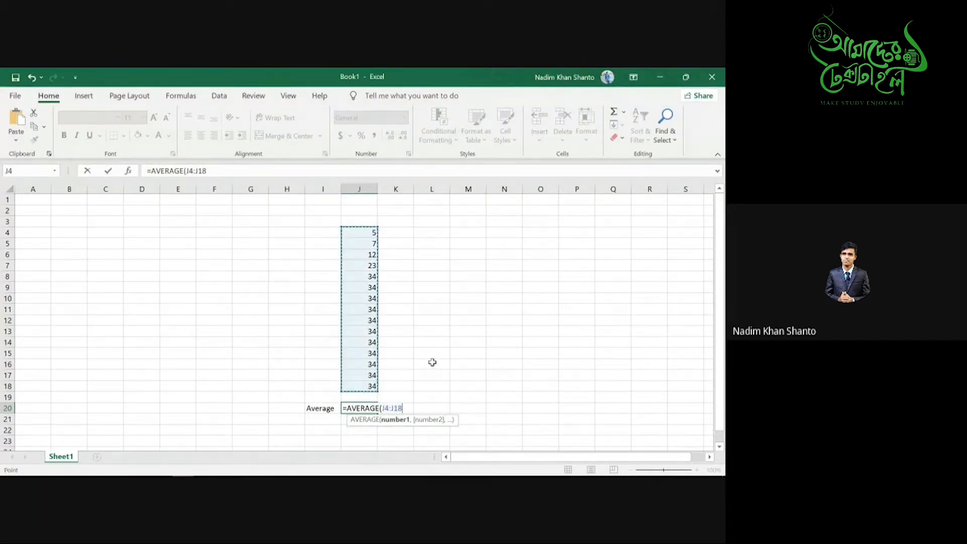
type(")")
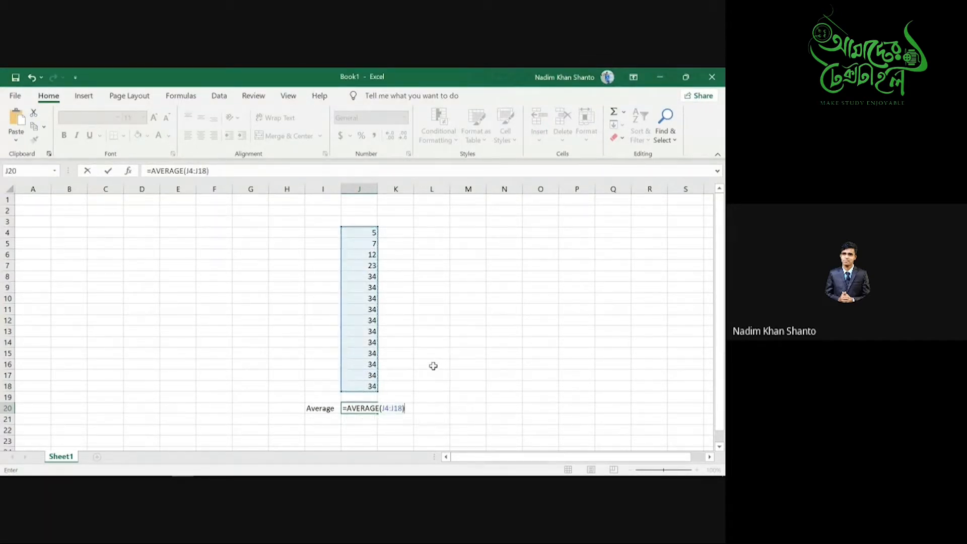
key("Return")
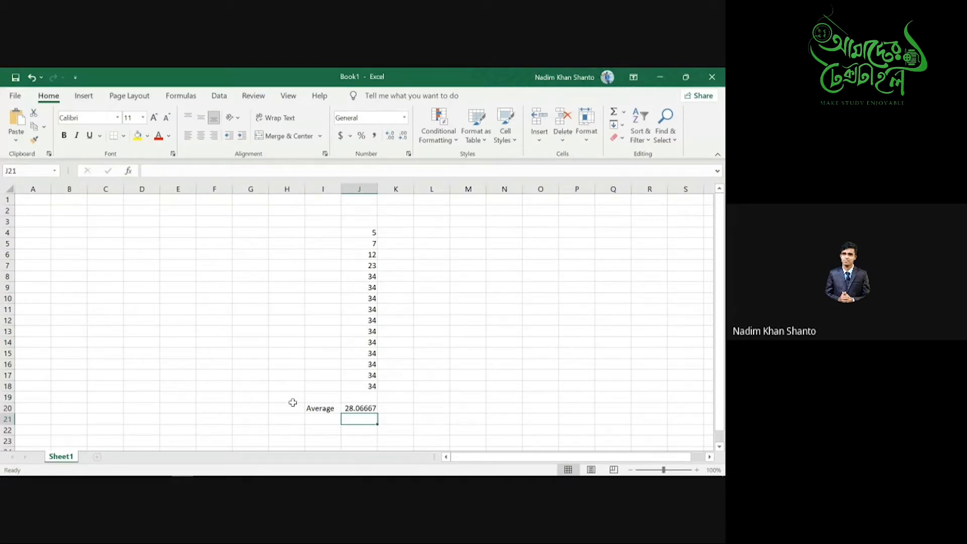
left_click_drag(296, 400, 400, 431)
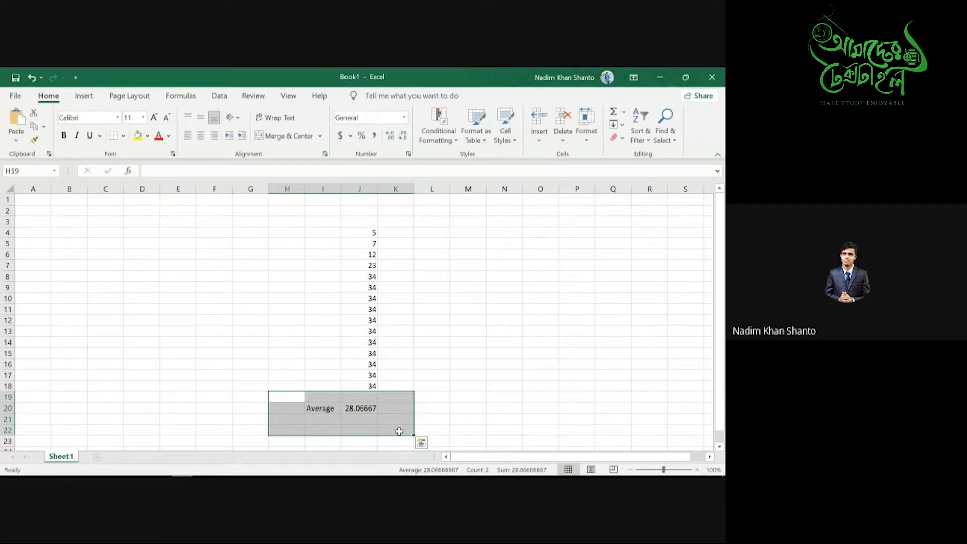
key("BackSpace")
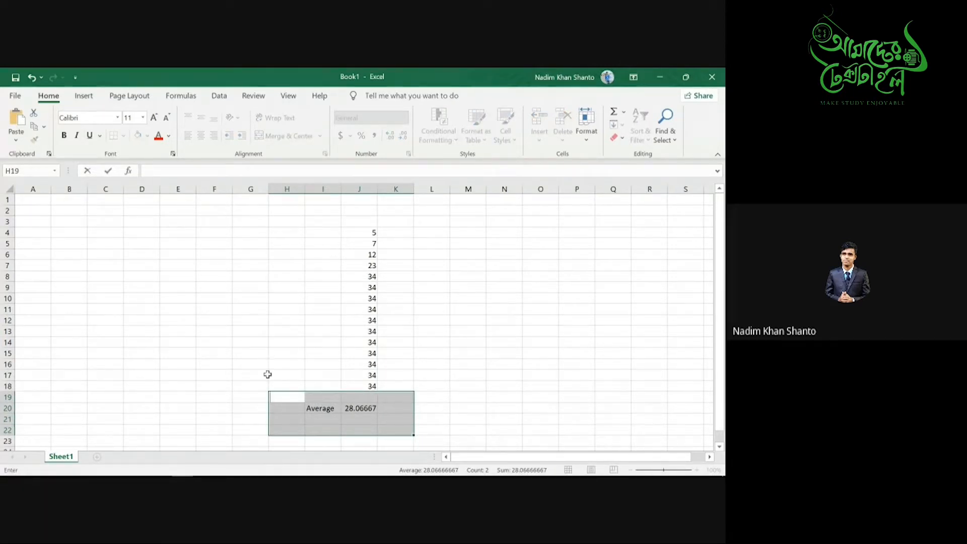
left_click(280, 395)
left_click_drag(286, 399, 406, 418)
key("Delete")
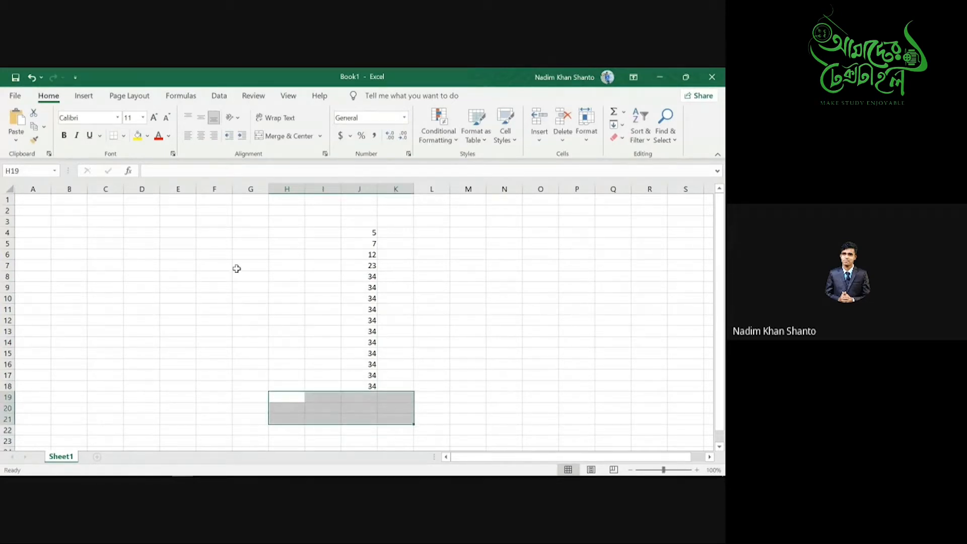
left_click(93, 236)
type("2")
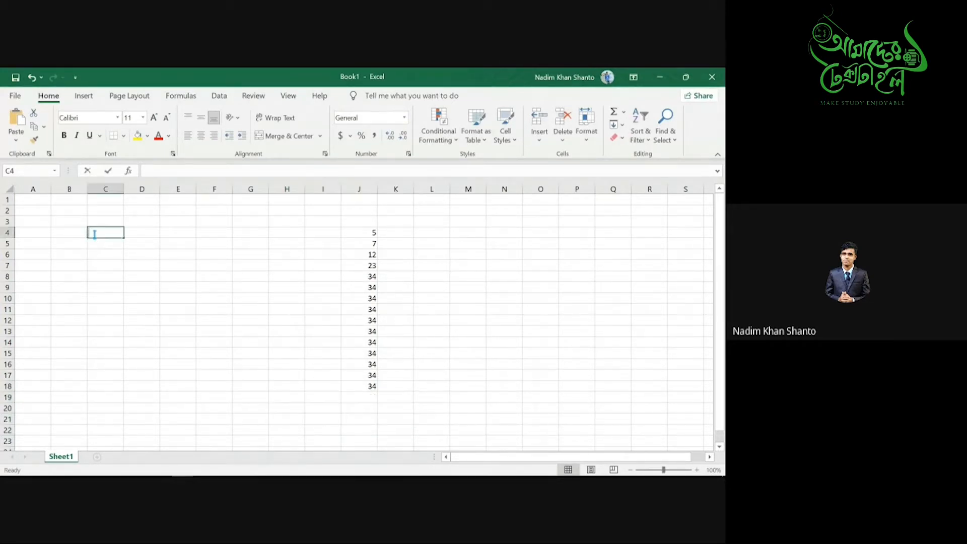
left_click(135, 234)
type("3")
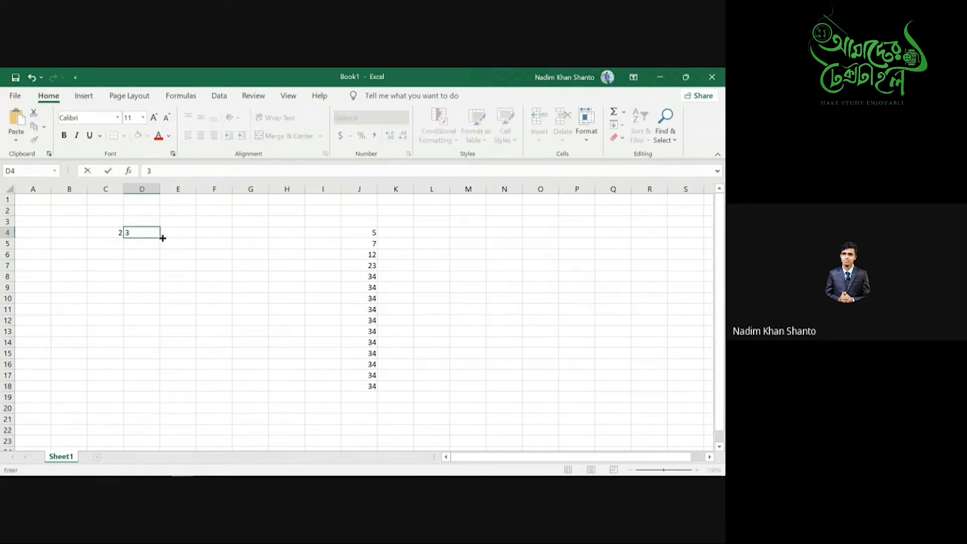
left_click(166, 233)
type("4")
left_click(227, 234)
type("4")
left_click(244, 233)
type("4")
left_click(117, 244)
type("2")
left_click(152, 245)
type("5")
left_click(173, 245)
type("5")
left_click(212, 245)
type("2")
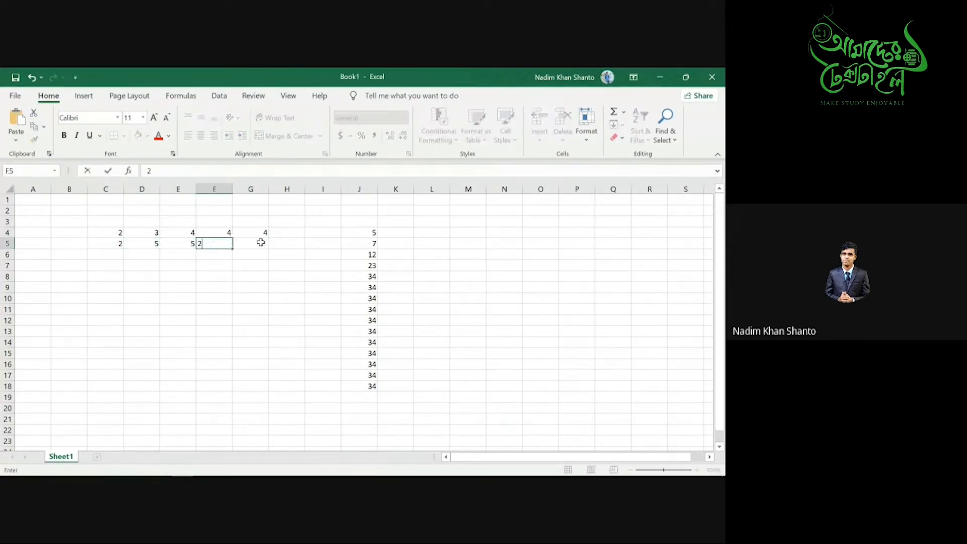
left_click(259, 243)
type("6")
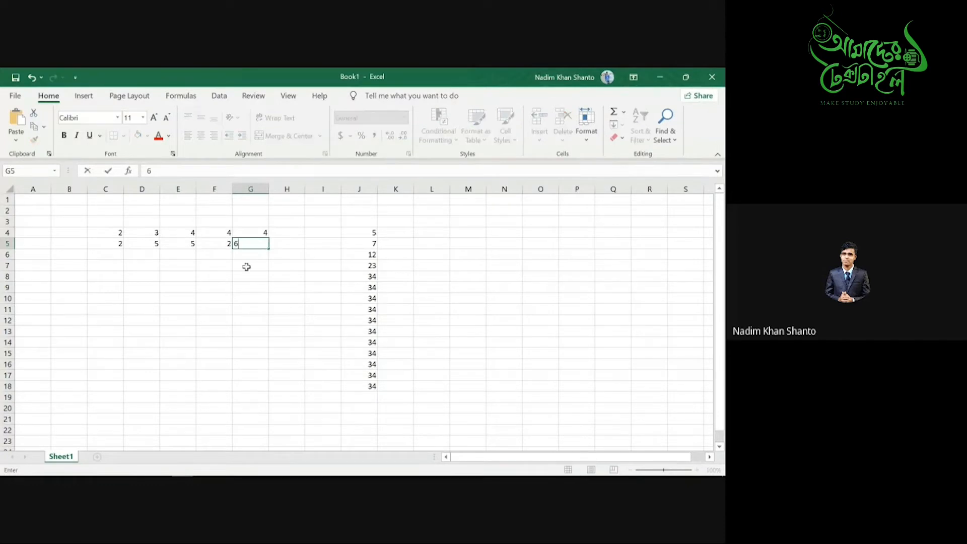
left_click(105, 300)
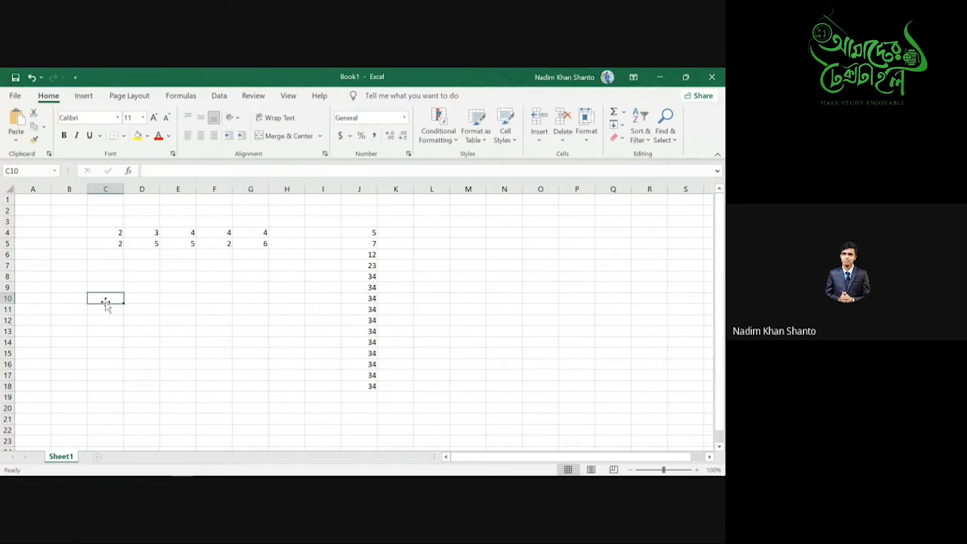
type("Total")
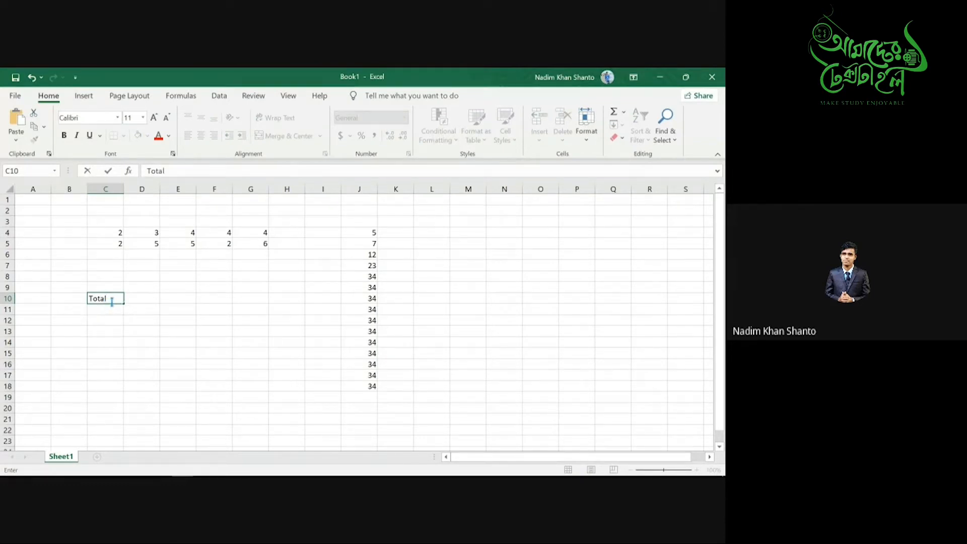
left_click_drag(110, 299, 77, 296)
key("ctrl+x")
left_click(70, 298)
key("ctrl+v")
left_click(113, 300)
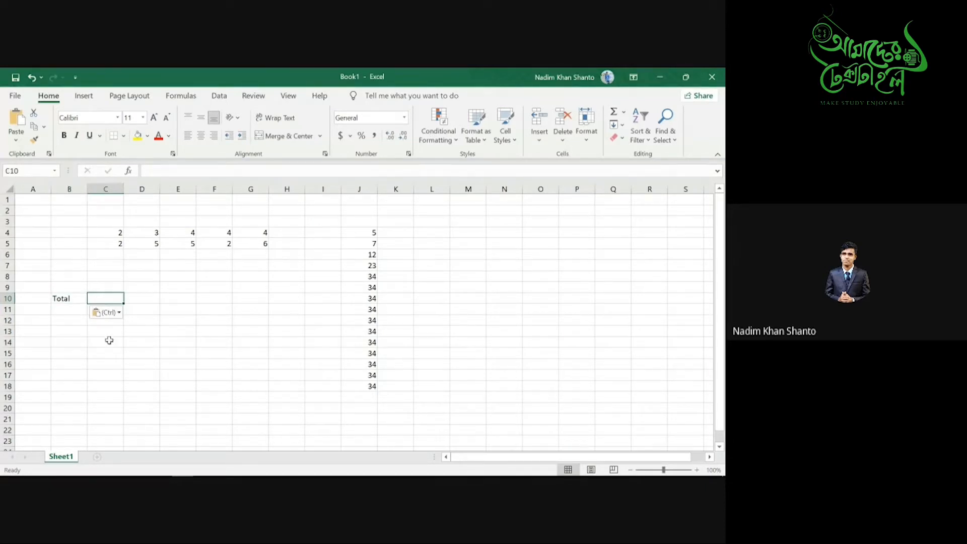
left_click(118, 232)
left_click(118, 244)
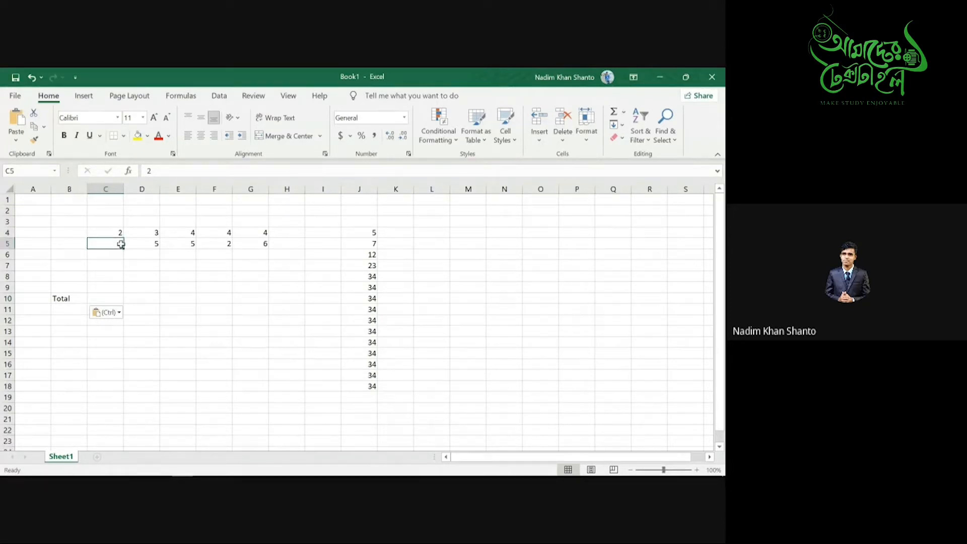
left_click(147, 234)
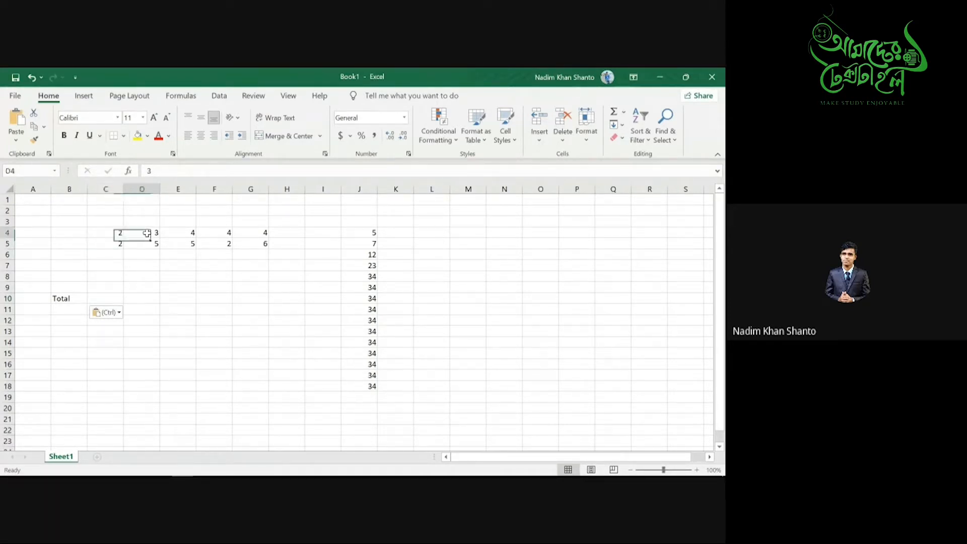
left_click(153, 245)
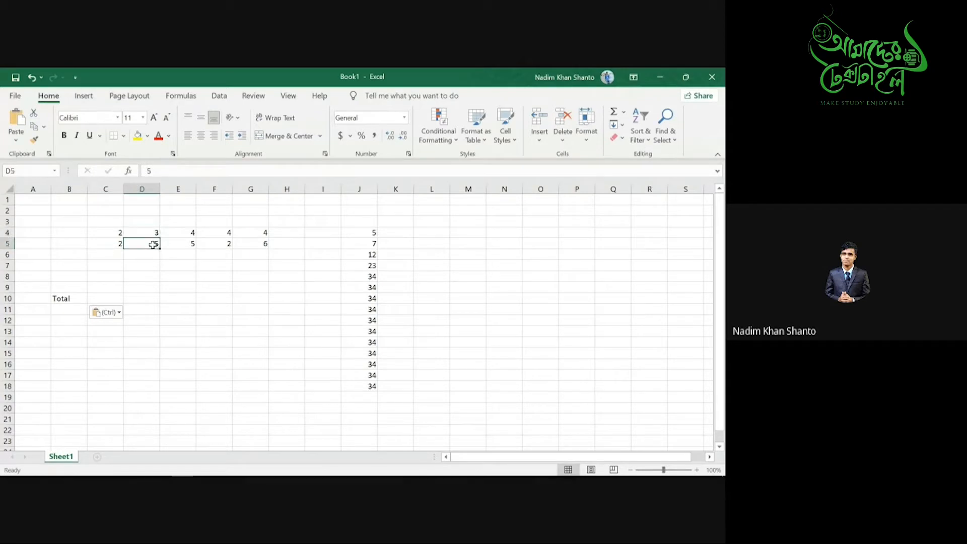
left_click(178, 232)
left_click(191, 245)
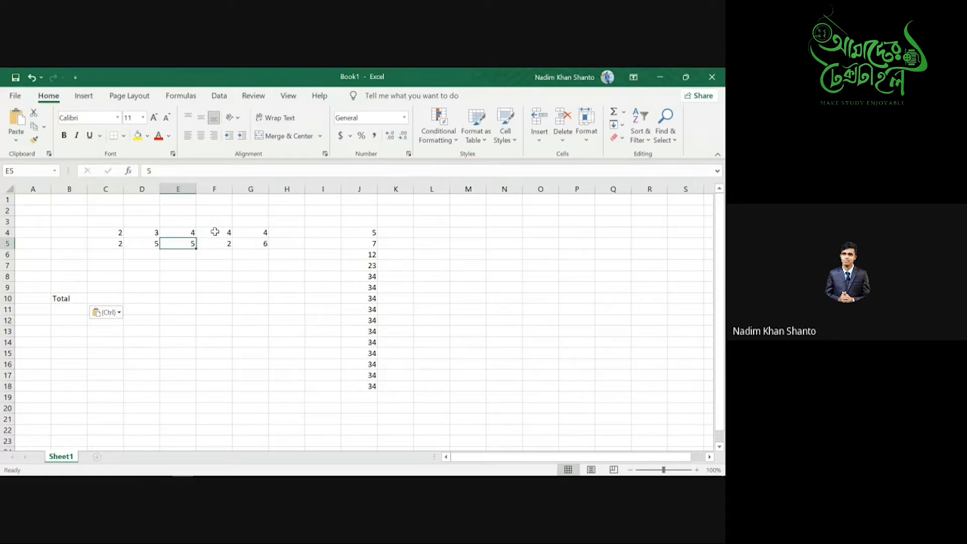
left_click(215, 231)
left_click(220, 243)
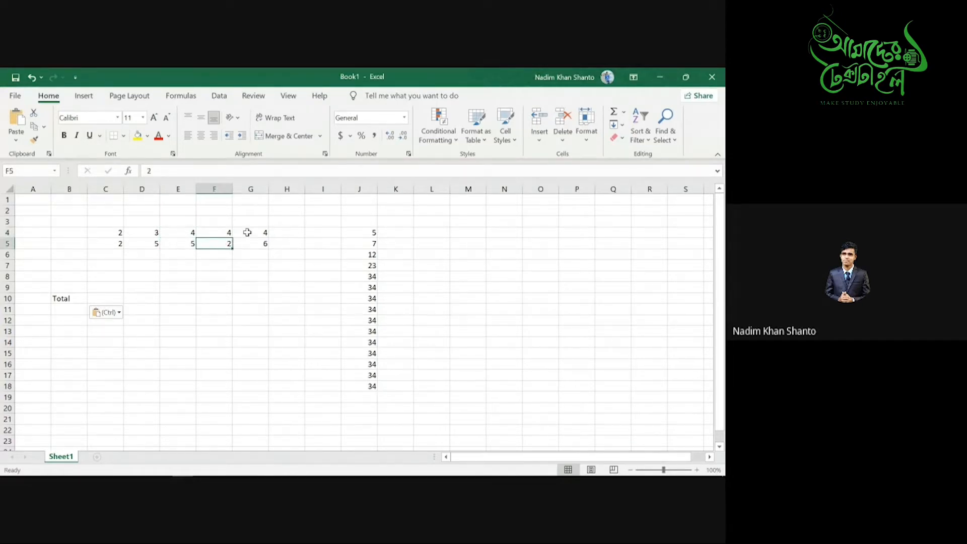
left_click(247, 232)
left_click(254, 244)
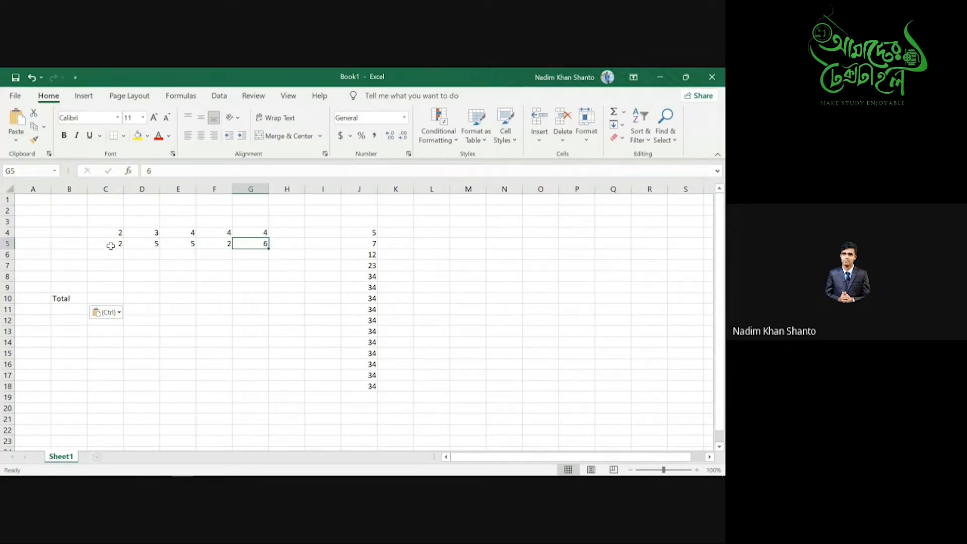
left_click(153, 233)
left_click(153, 246)
left_click(182, 234)
left_click(191, 244)
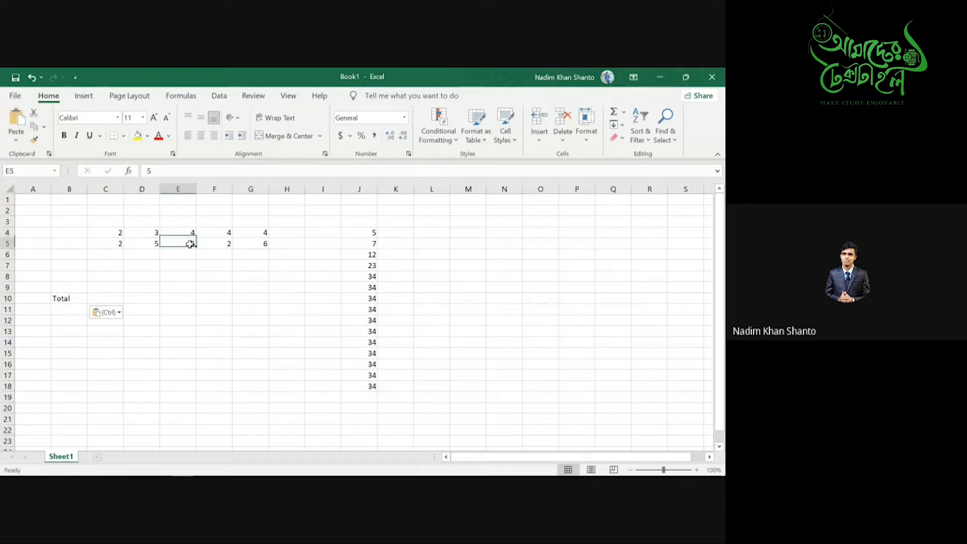
left_click(220, 232)
left_click(227, 245)
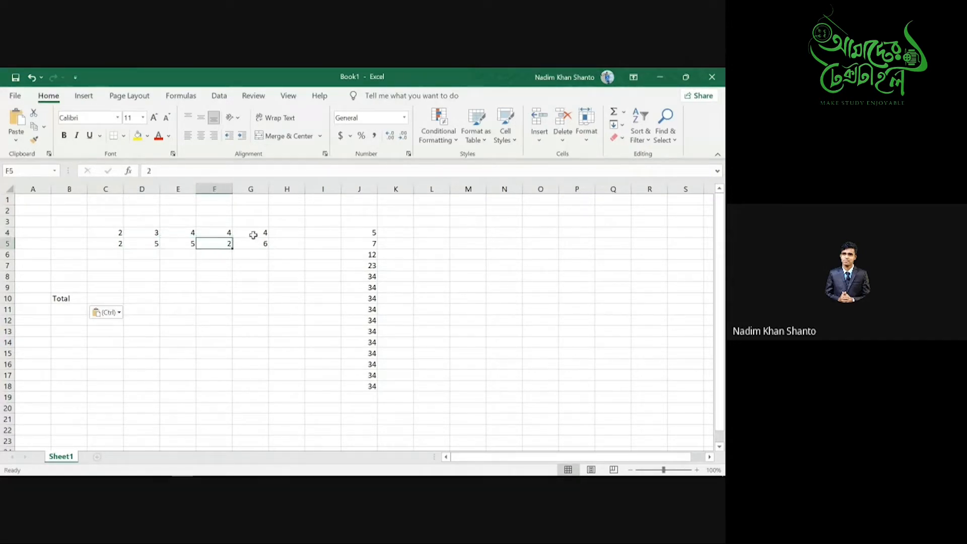
left_click(254, 234)
left_click(256, 244)
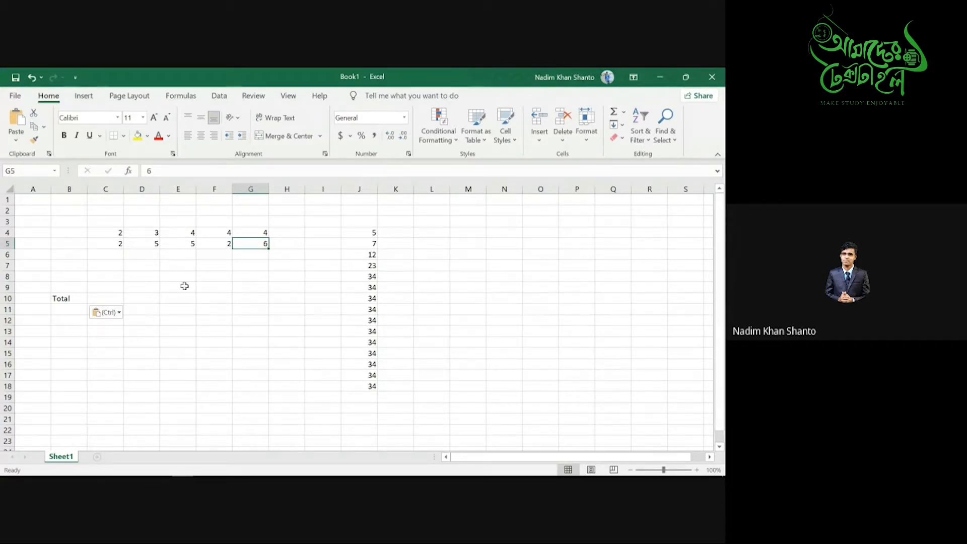
- Enter =SUMPRODUCT(C4:G4,C5:G5) in C10, giving 71
left_click(110, 298)
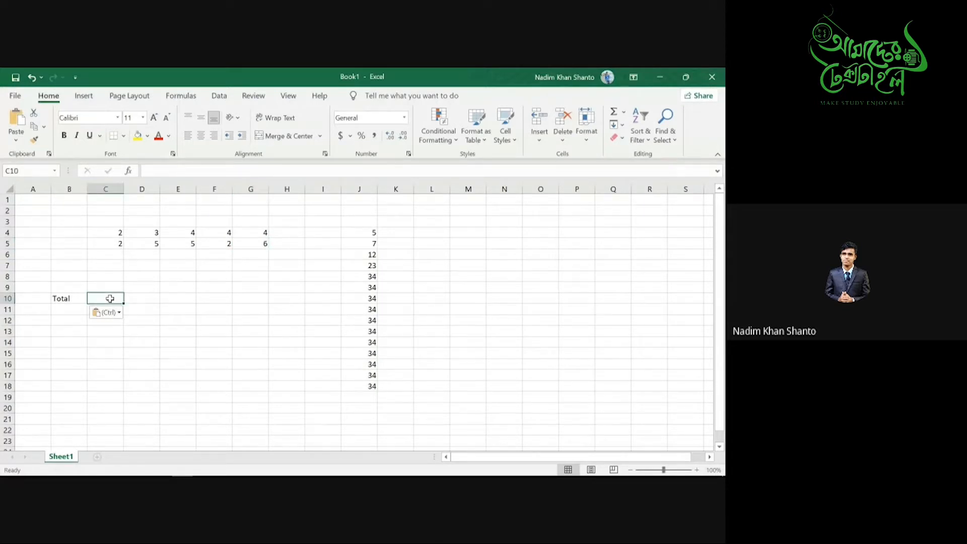
type("=")
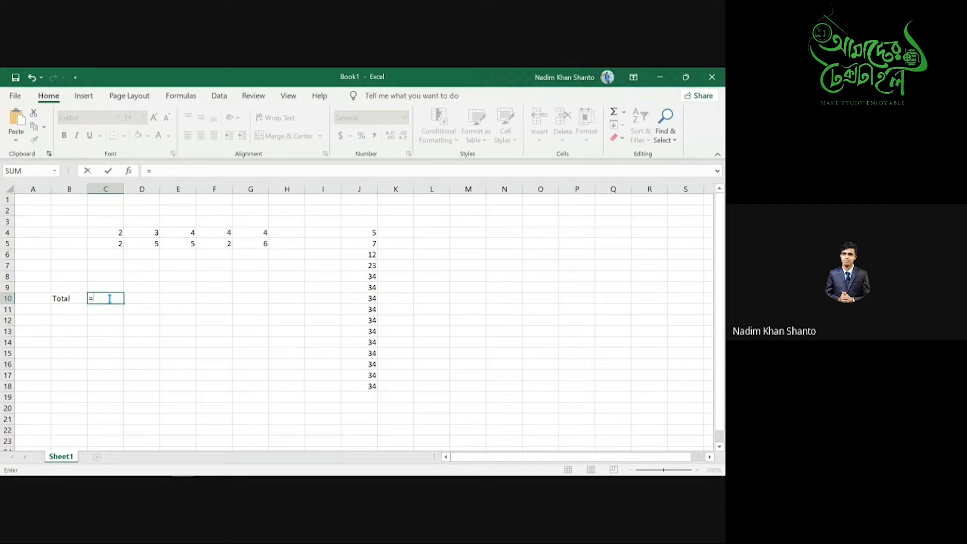
type("su")
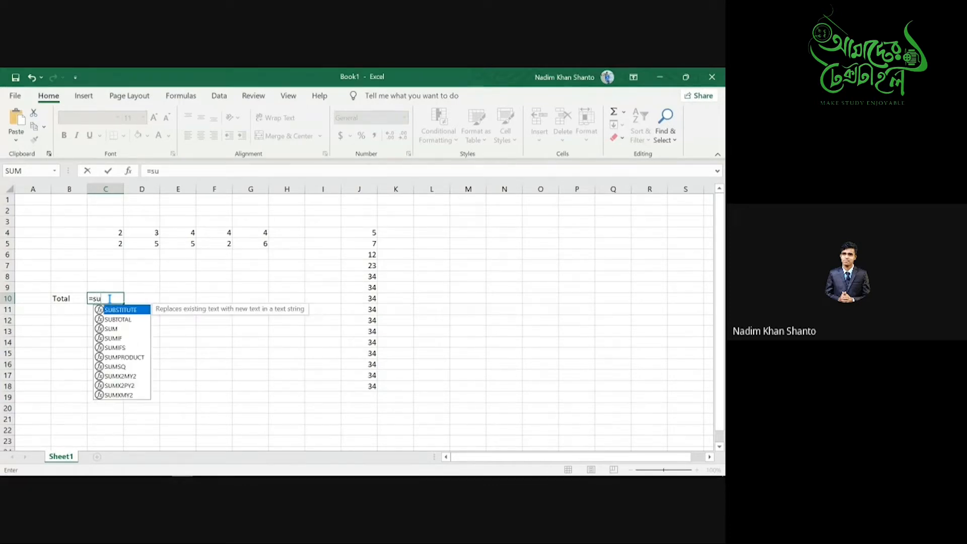
type("mpr")
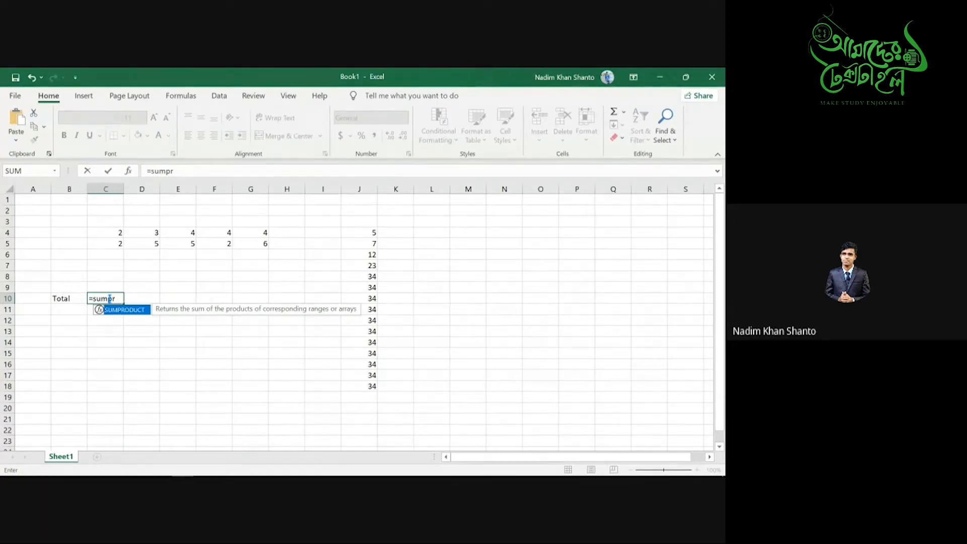
key("Tab")
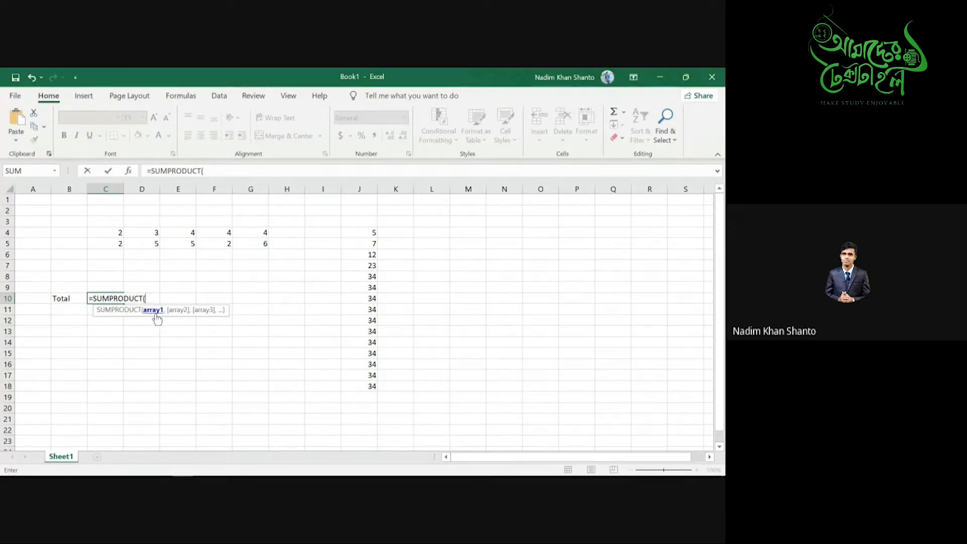
left_click_drag(113, 232, 255, 231)
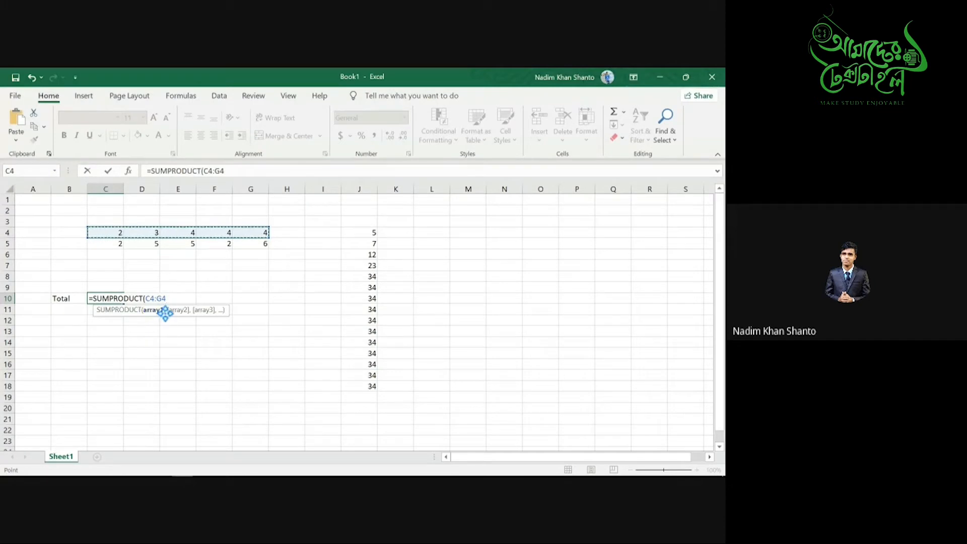
type(",")
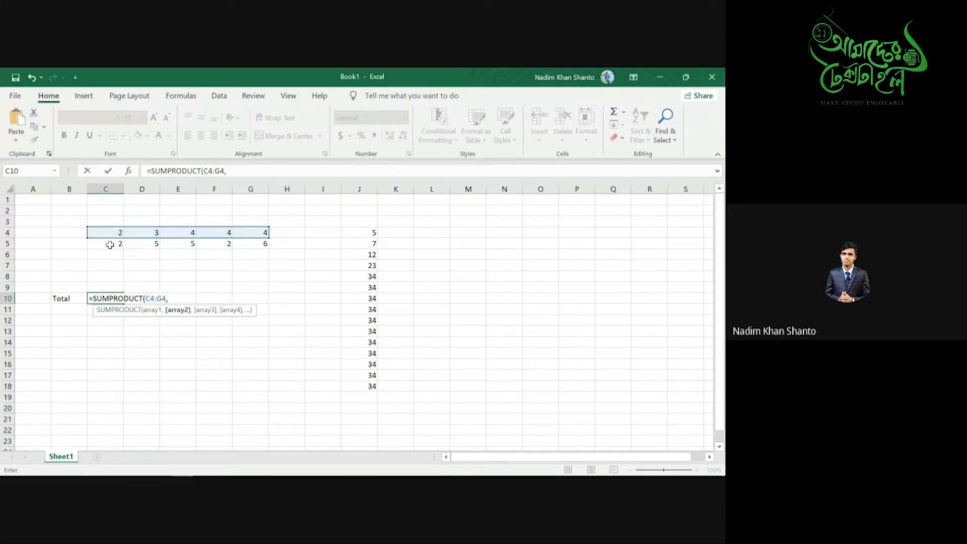
left_click_drag(110, 245, 248, 243)
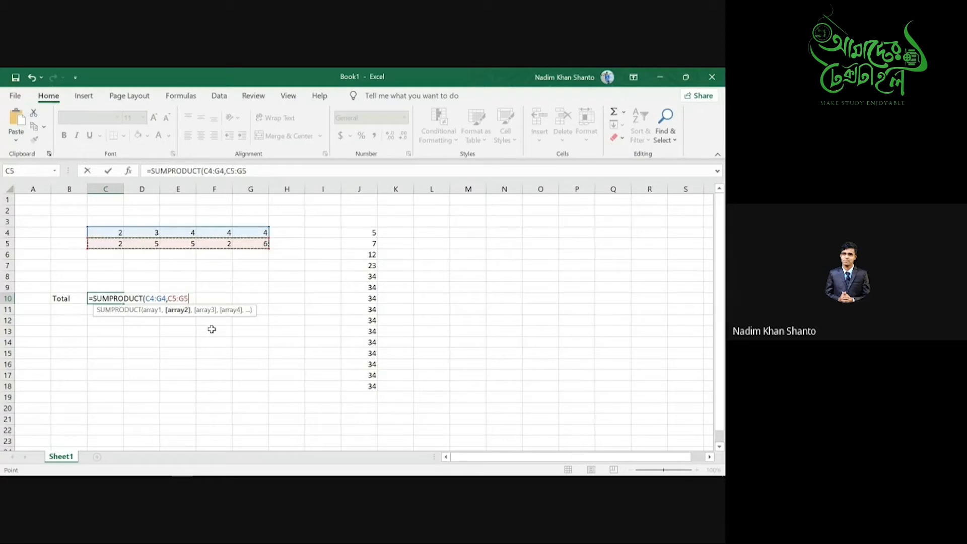
type(")")
key("Return")
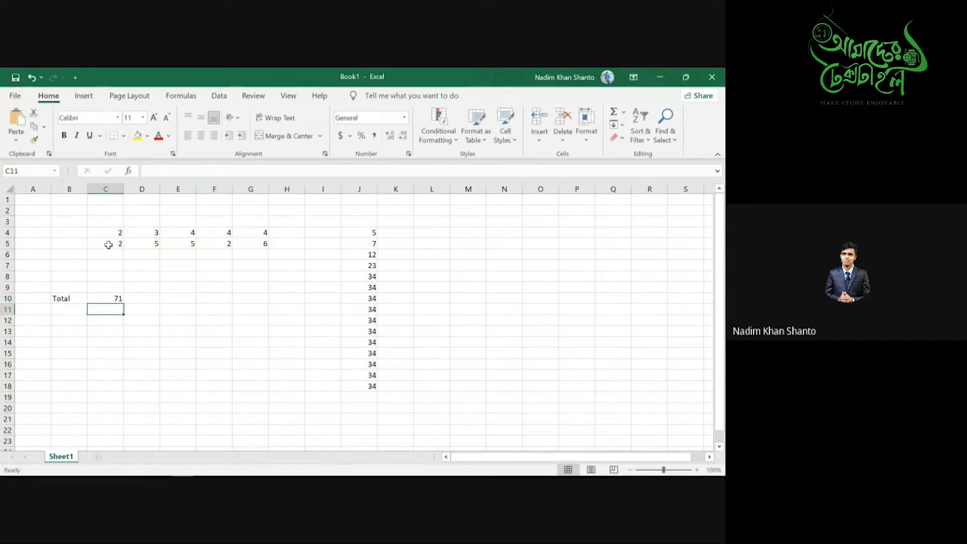
- Check the values in F4, F5, G4 and G5 against the C10 total
left_click(222, 232)
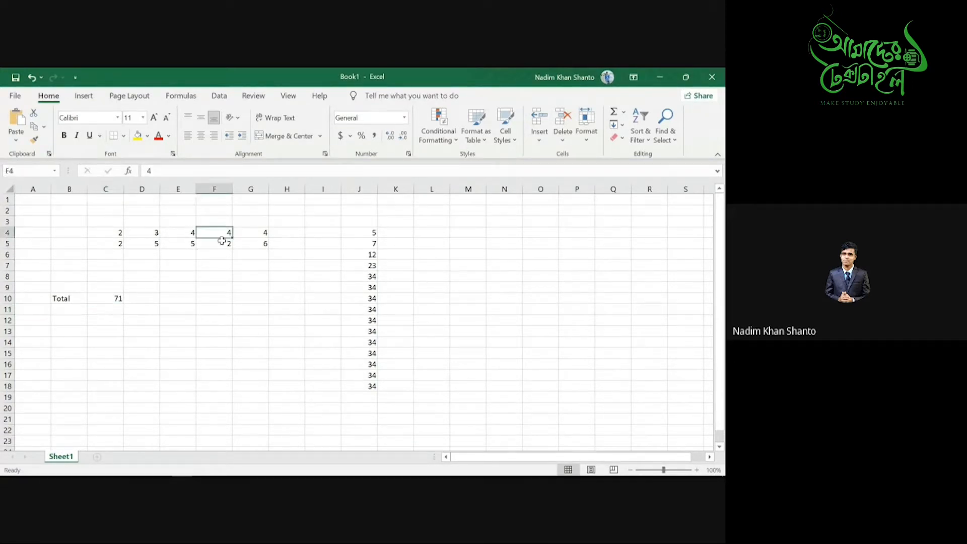
left_click(222, 245)
left_click(262, 232)
left_click(264, 245)
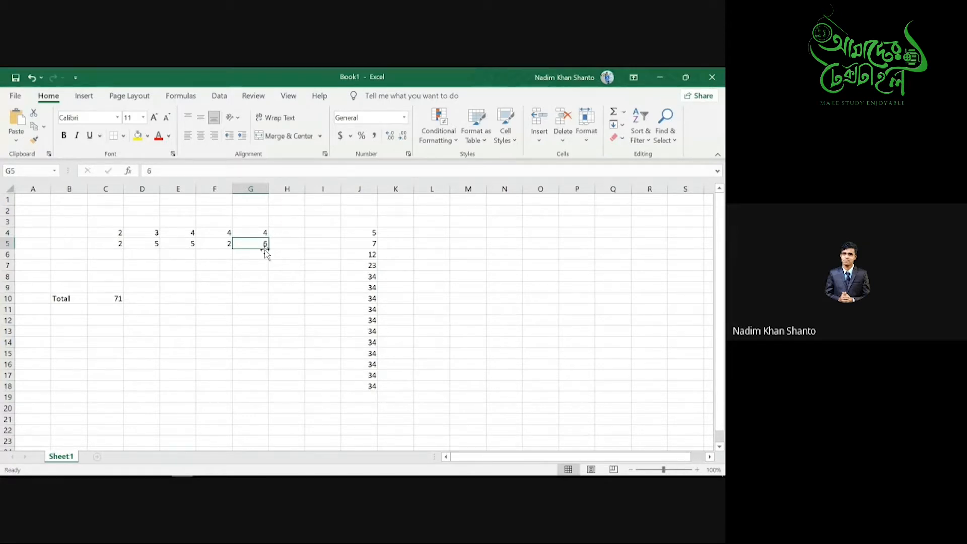
left_click(101, 299)
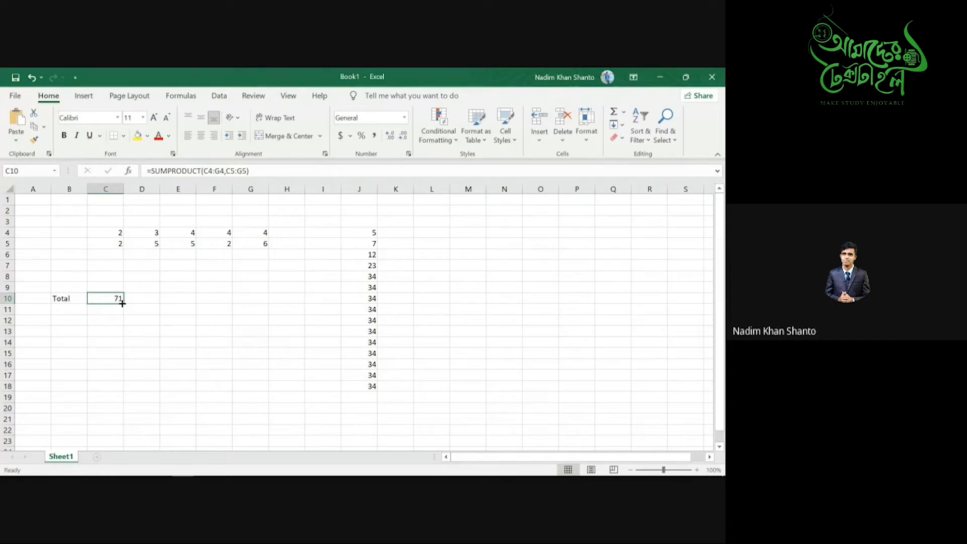
- Review the existing values in J4 through J8
left_click(360, 230)
left_click(368, 244)
left_click(371, 253)
left_click(372, 267)
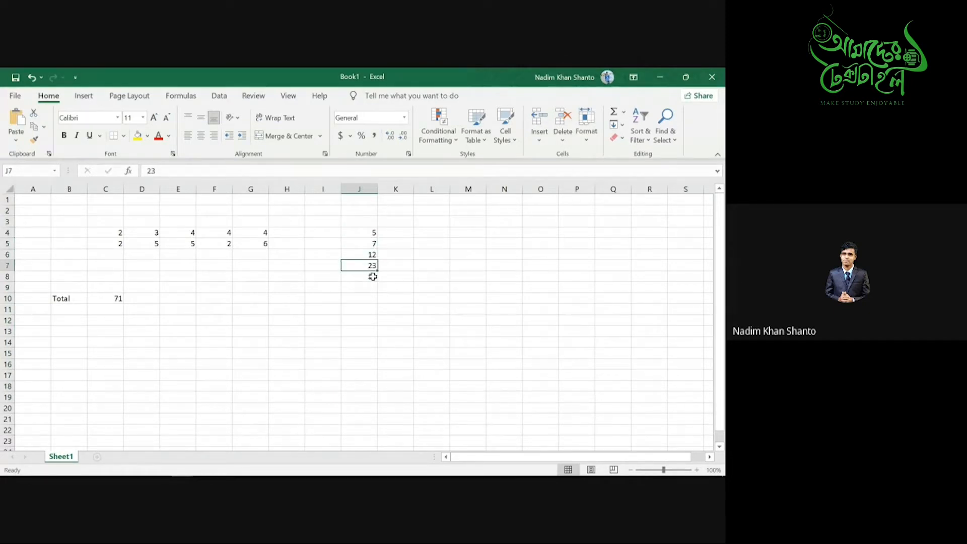
left_click(372, 276)
- Enter 24, 17, 16, 73, 21 and 34 into J9 through J14
left_click(369, 287)
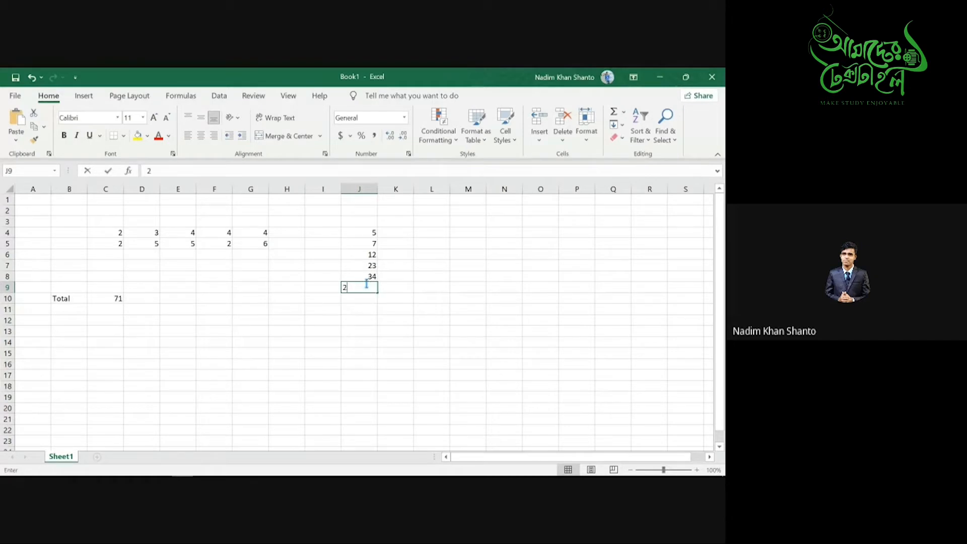
type("24")
left_click(365, 300)
type("17")
left_click(359, 310)
type("16")
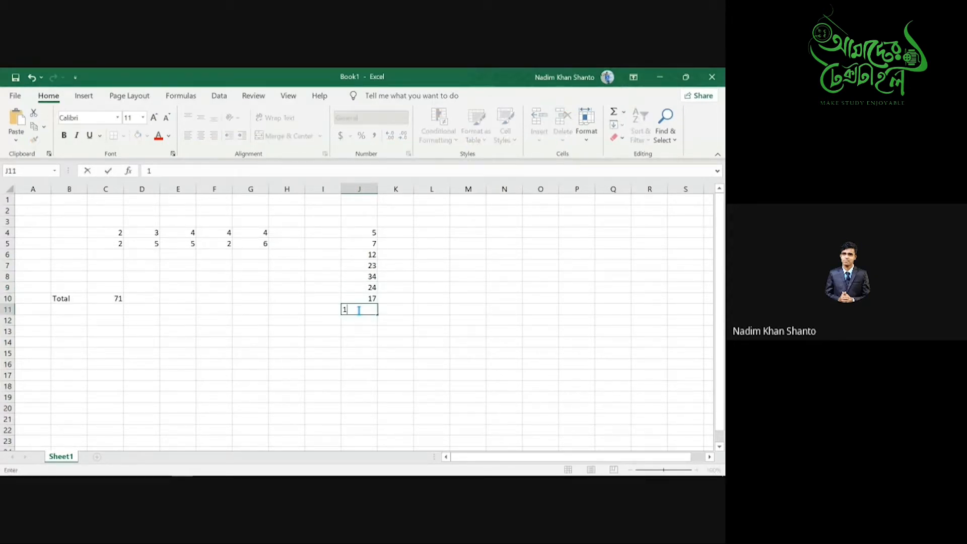
left_click(369, 321)
type("73")
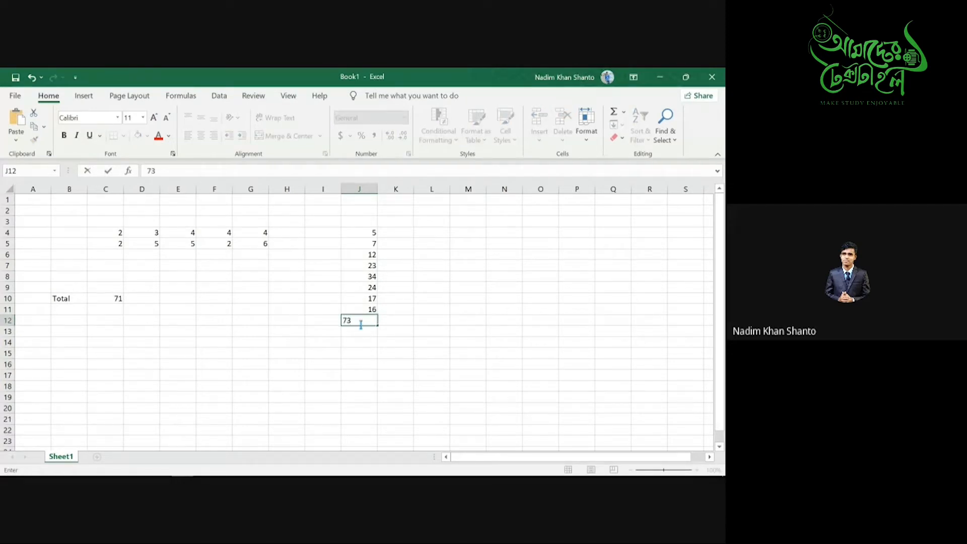
left_click(362, 330)
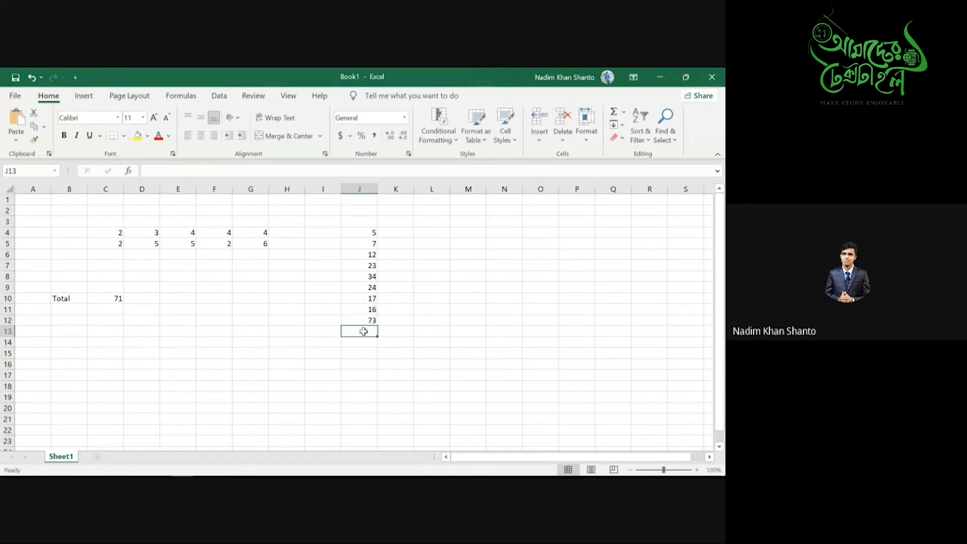
type("21")
left_click(370, 342)
type("34")
left_click(361, 353)
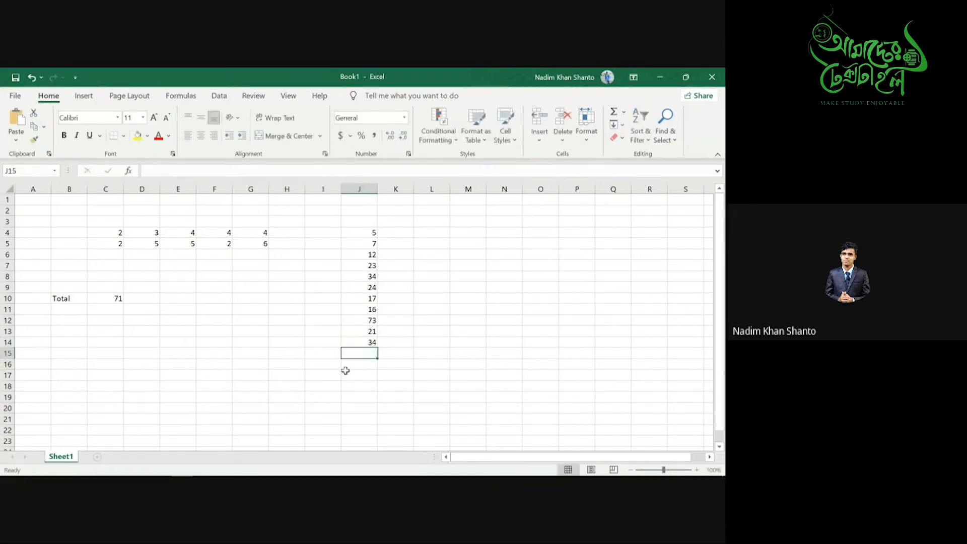
left_click(328, 354)
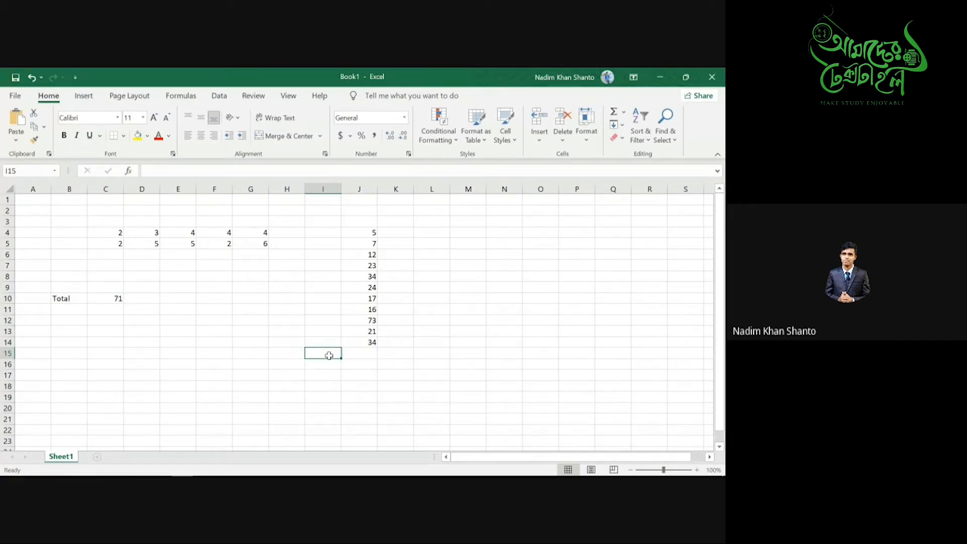
left_click(353, 375)
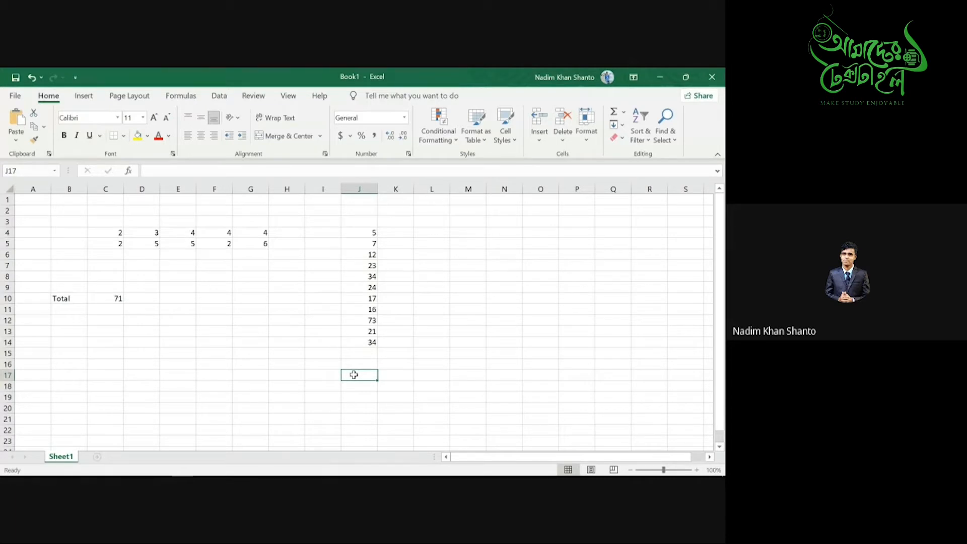
- Enter =MAX(J4:J14) in J17, showing 73
type("=Max")
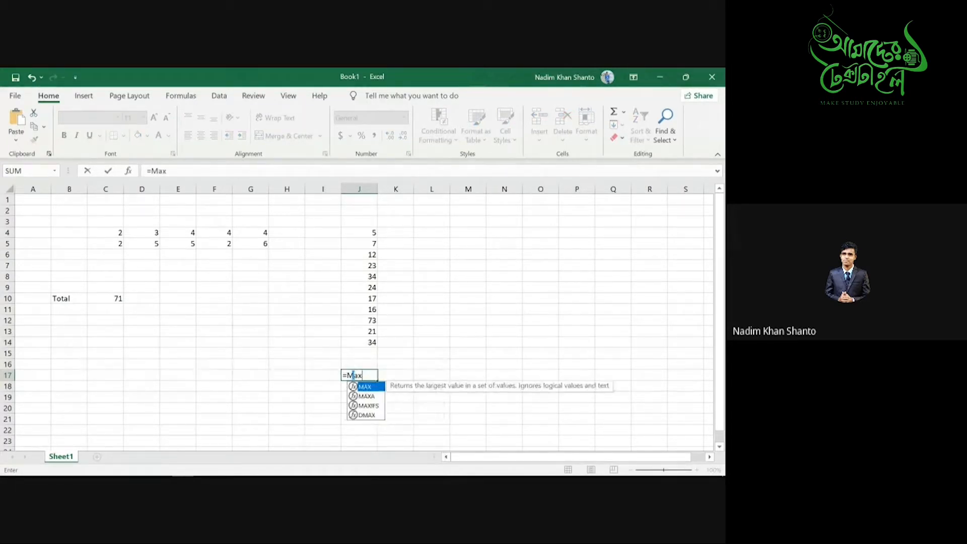
key("Tab")
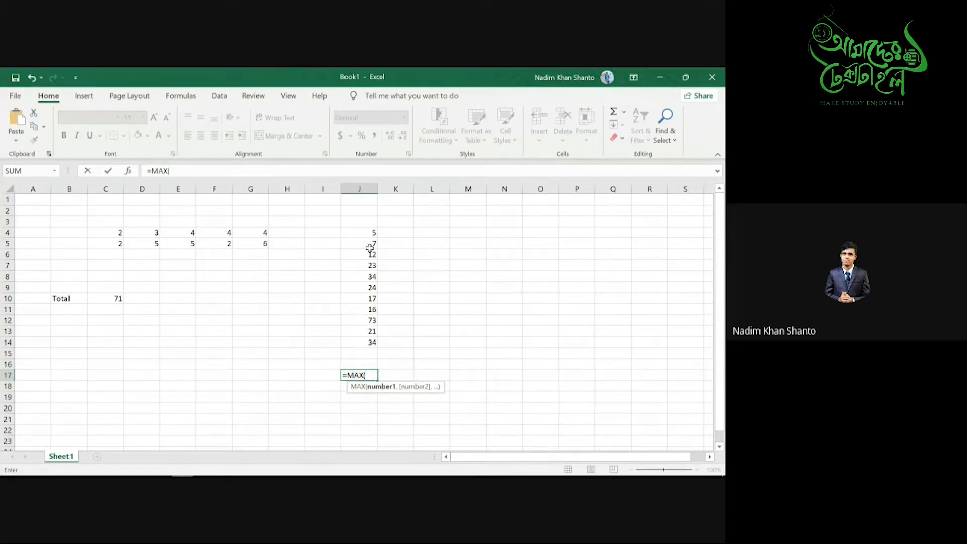
left_click_drag(370, 232, 370, 343)
type(")")
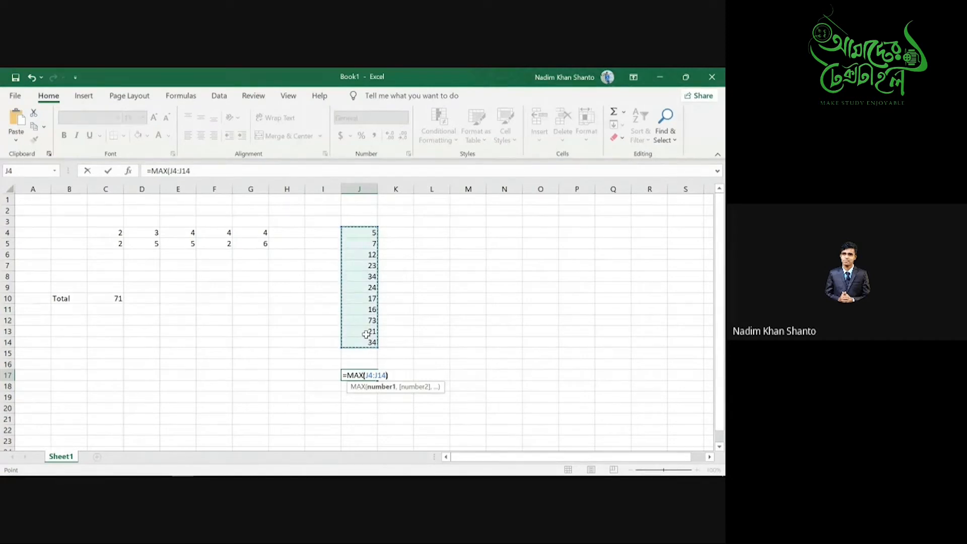
key("Return")
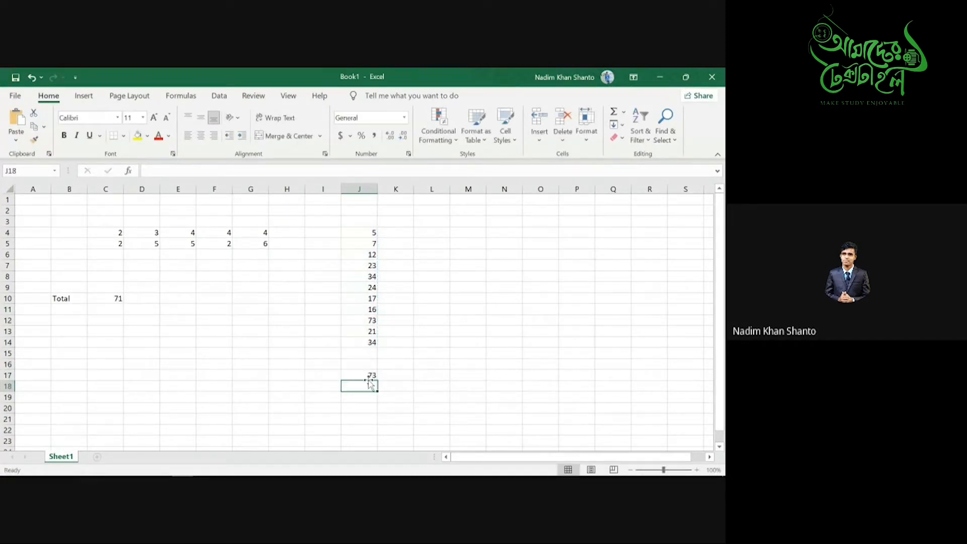
left_click(370, 376)
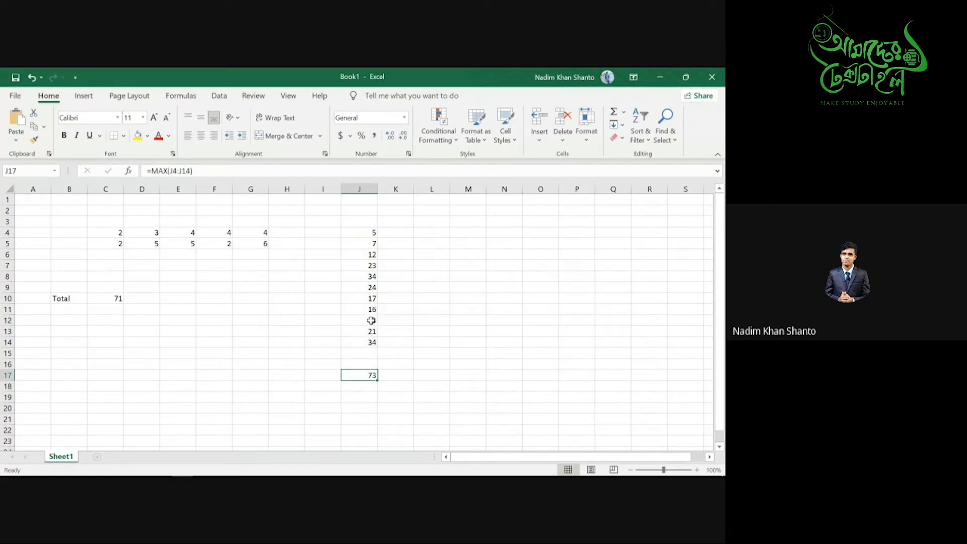
- Enter =MIN(J4:J14) in J18, which returns 5
left_click(370, 388)
type("=")
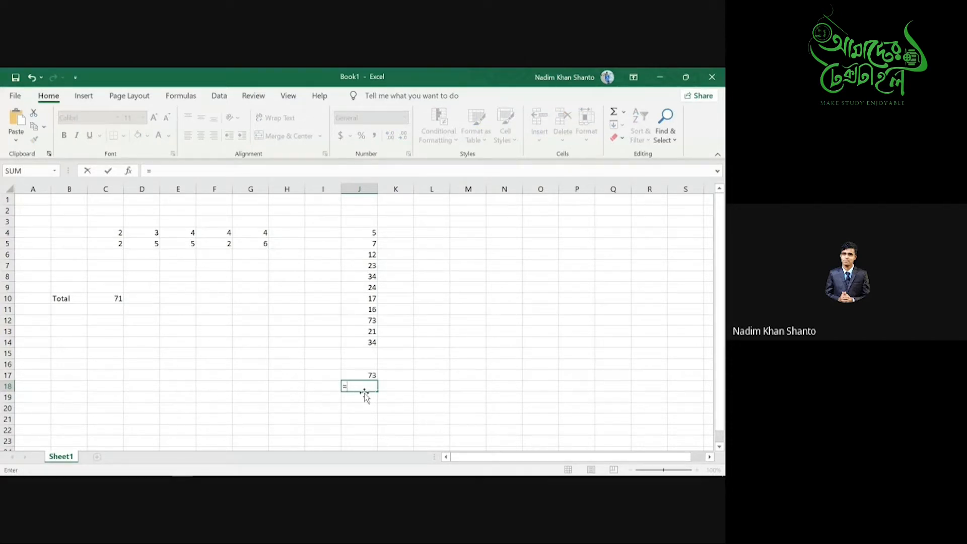
type("min")
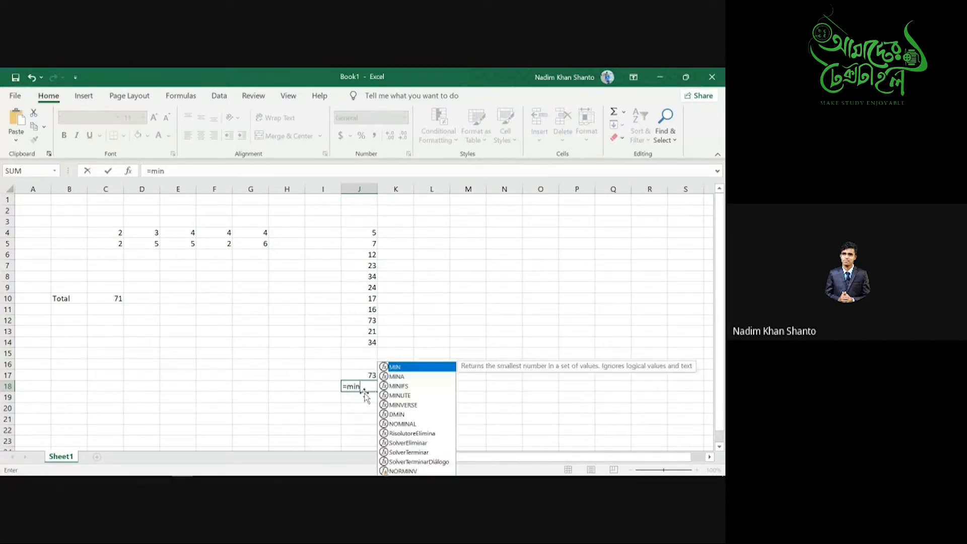
key("Tab")
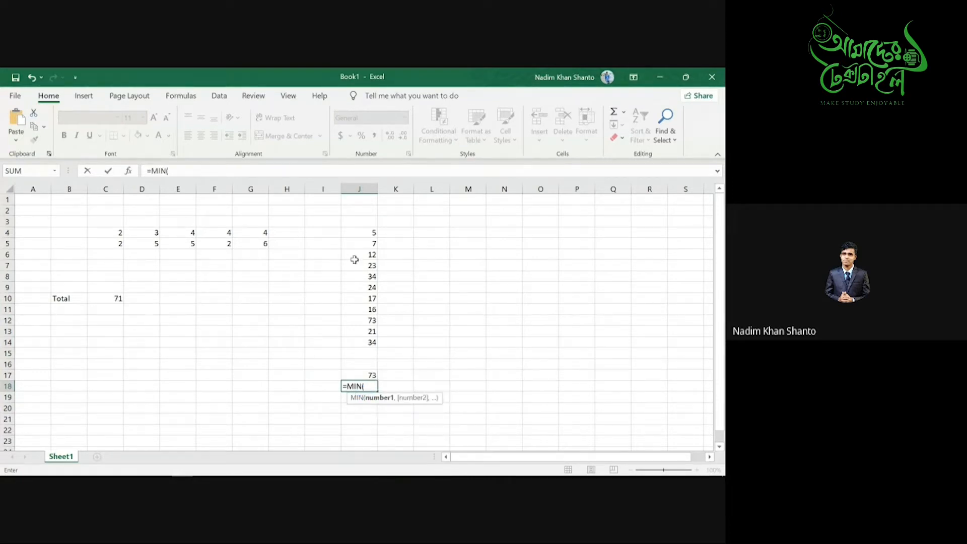
left_click_drag(363, 230, 365, 332)
type(")")
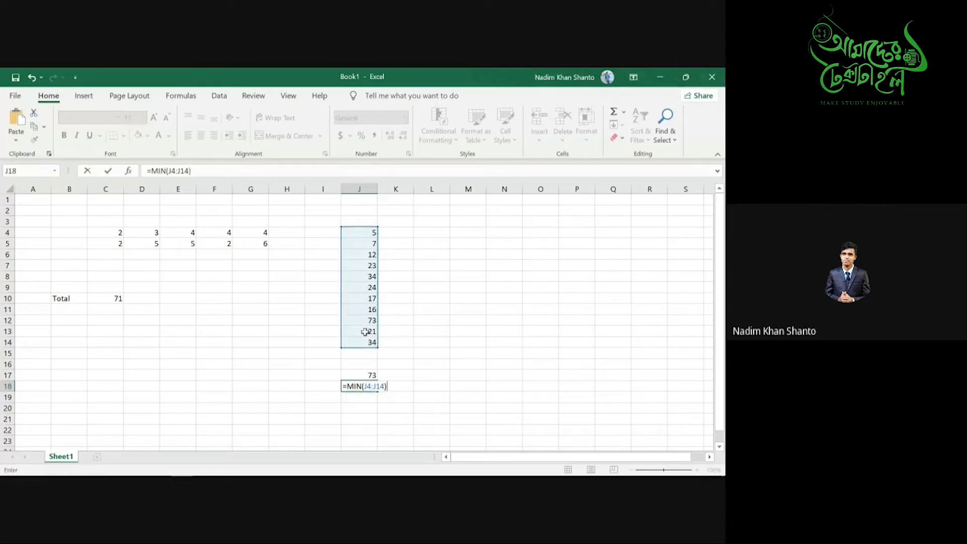
key("Return")
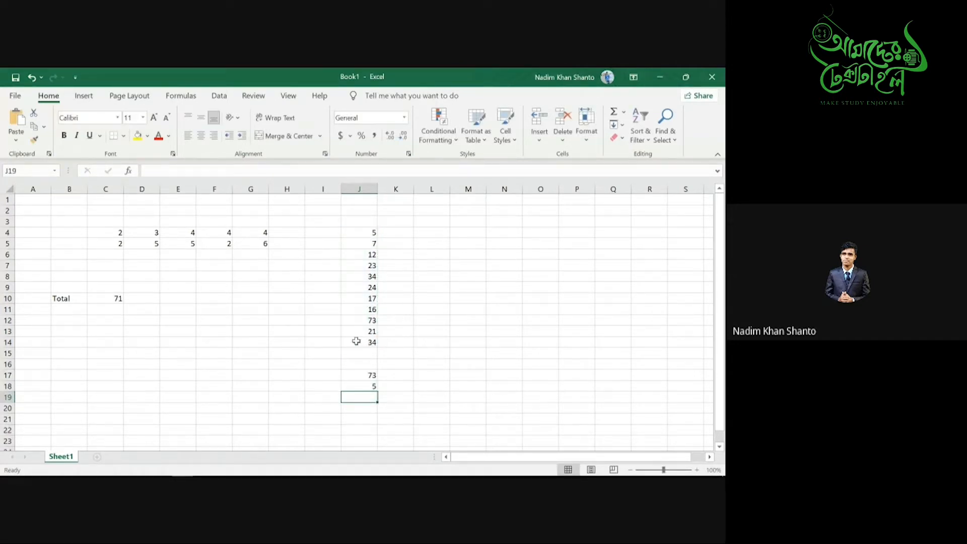
left_click(370, 387)
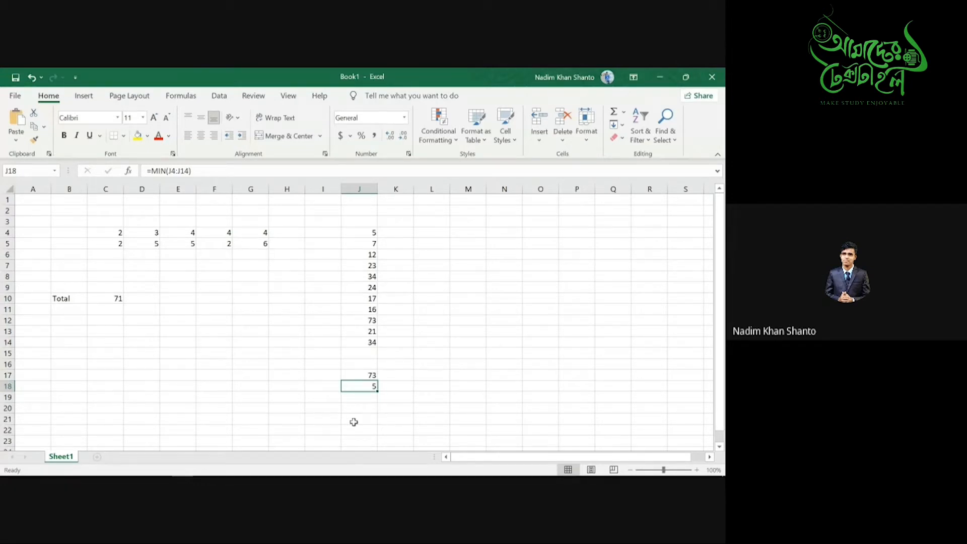
- Remove the MAX and MIN results from J16:J20 in column J
mouse_move(203, 474)
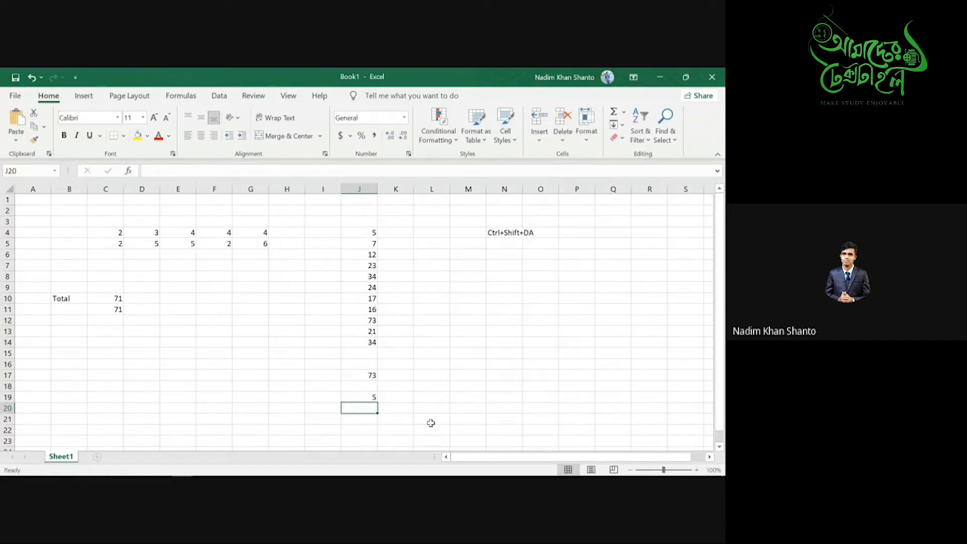
mouse_move(434, 475)
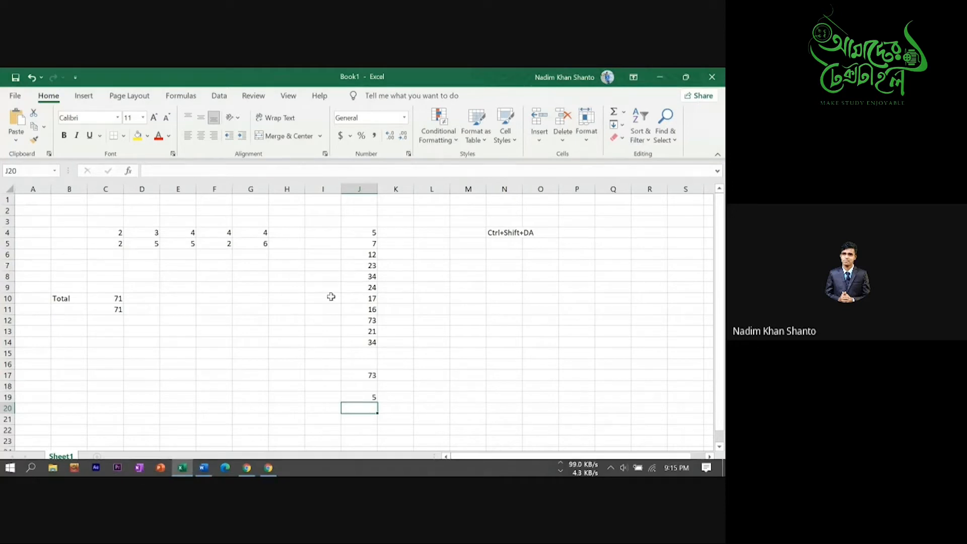
left_click_drag(76, 206, 603, 407)
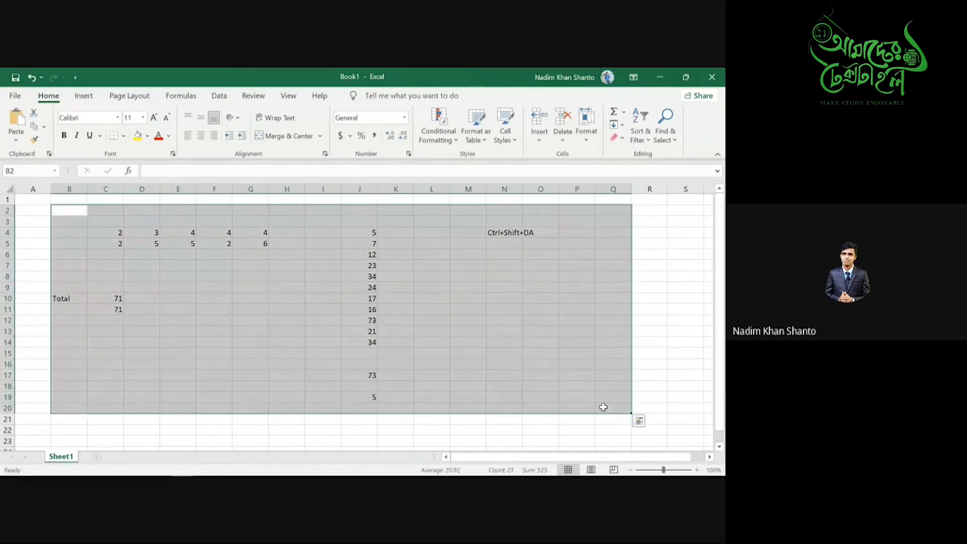
left_click(354, 395)
left_click_drag(354, 364, 371, 402)
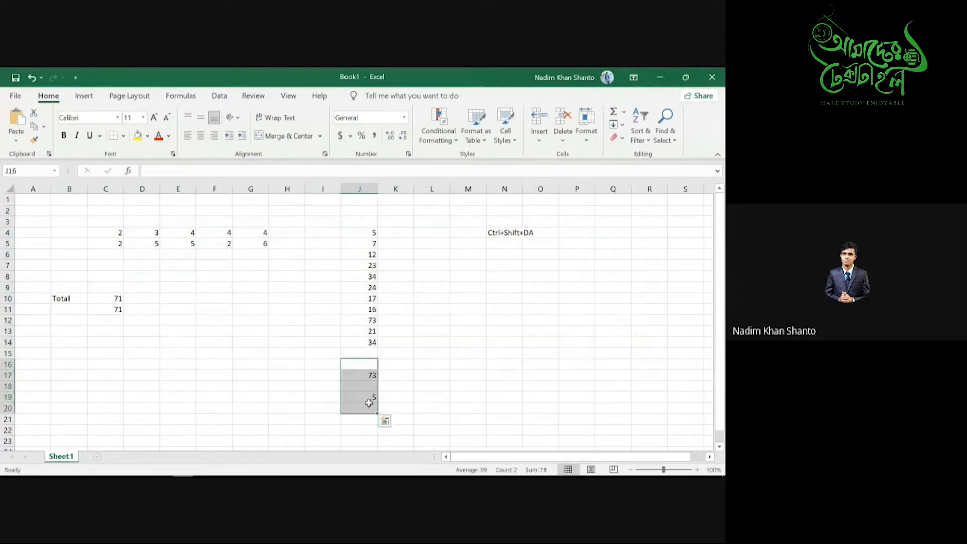
left_click(364, 375)
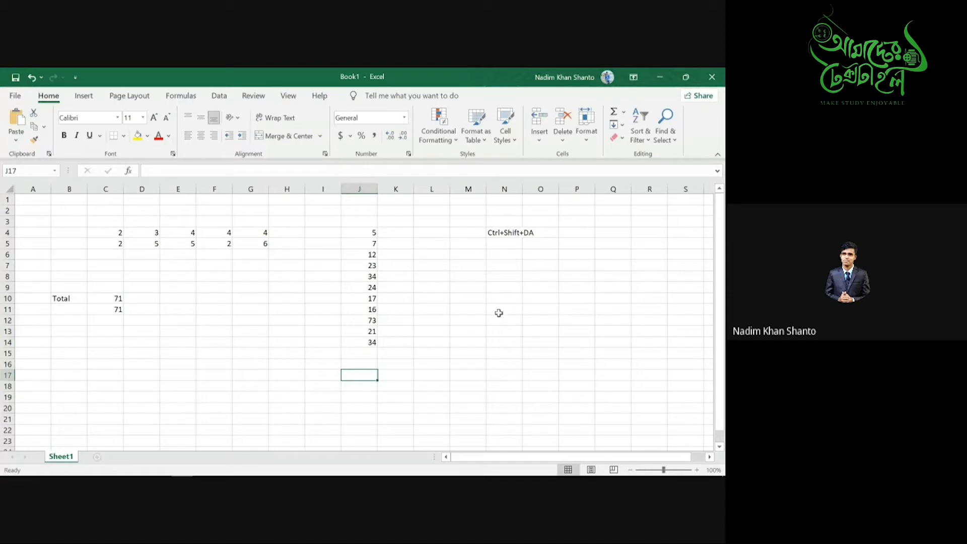
- Type the label Large into cell P10
left_click(560, 298)
type("L")
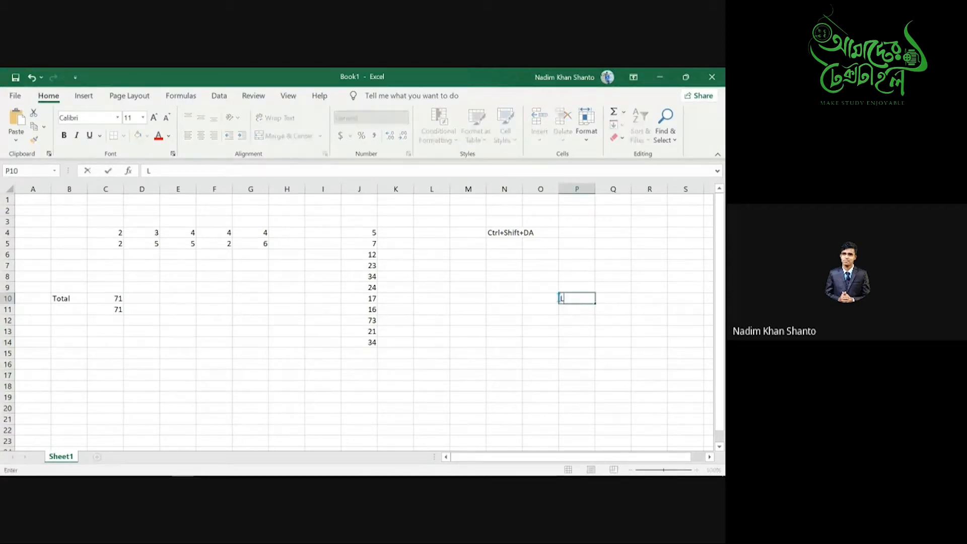
type("arge")
- Enter =LARGE(J4:J14,7) in J17 so it shows the seventh-largest value, 17
left_click(349, 379)
type("=")
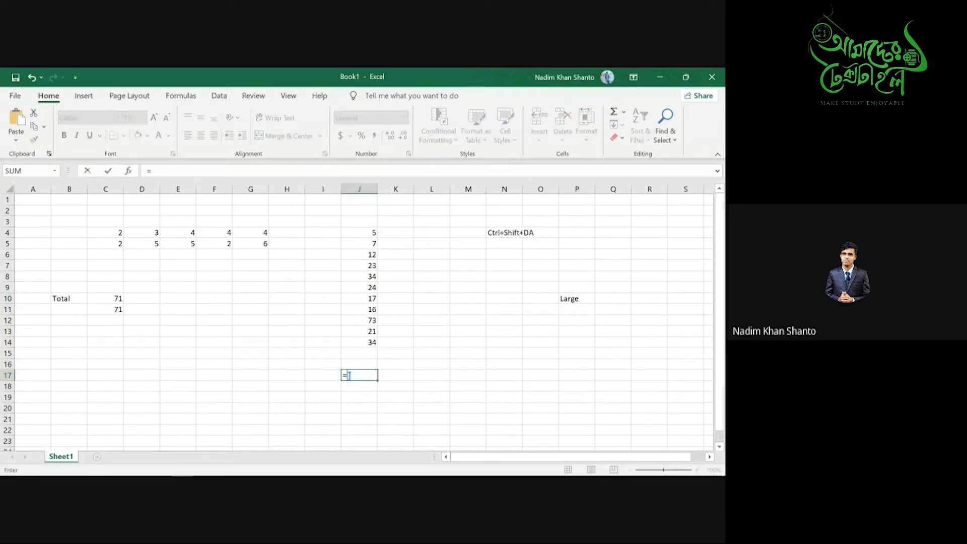
type("Lar")
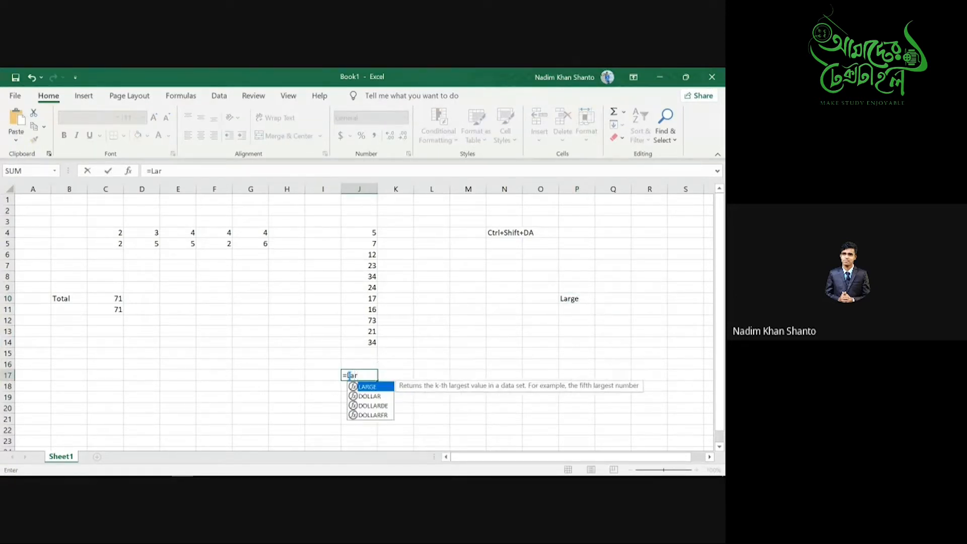
key("Tab")
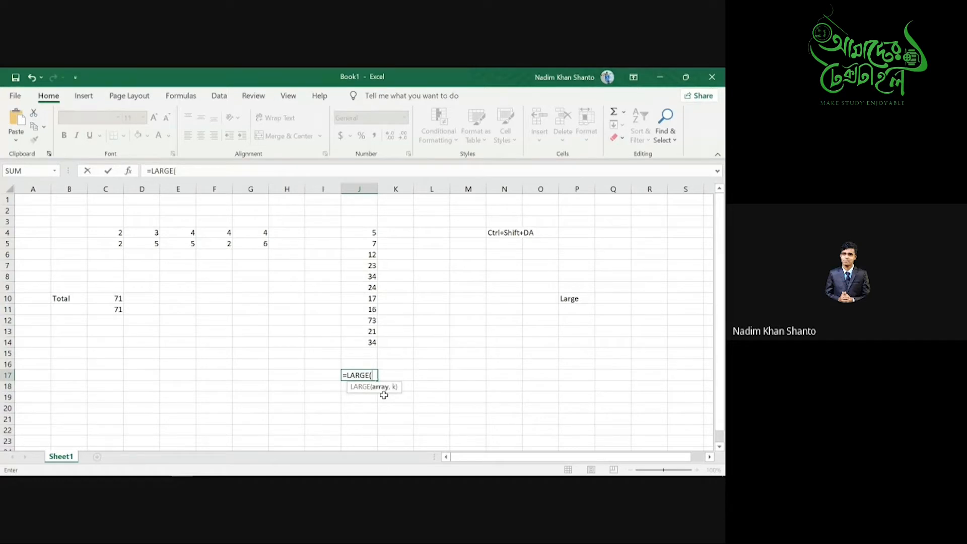
left_click(360, 232)
key("ctrl+shift+Down")
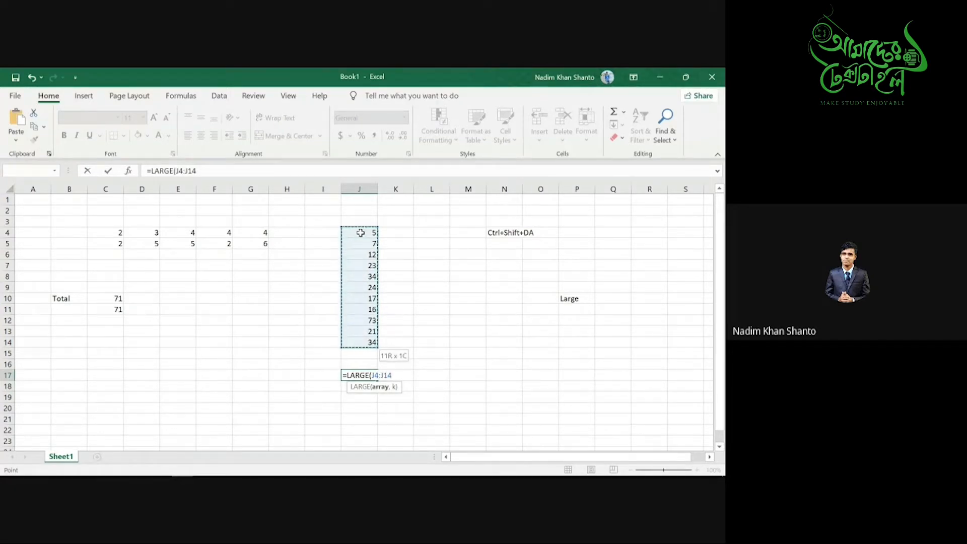
type(",")
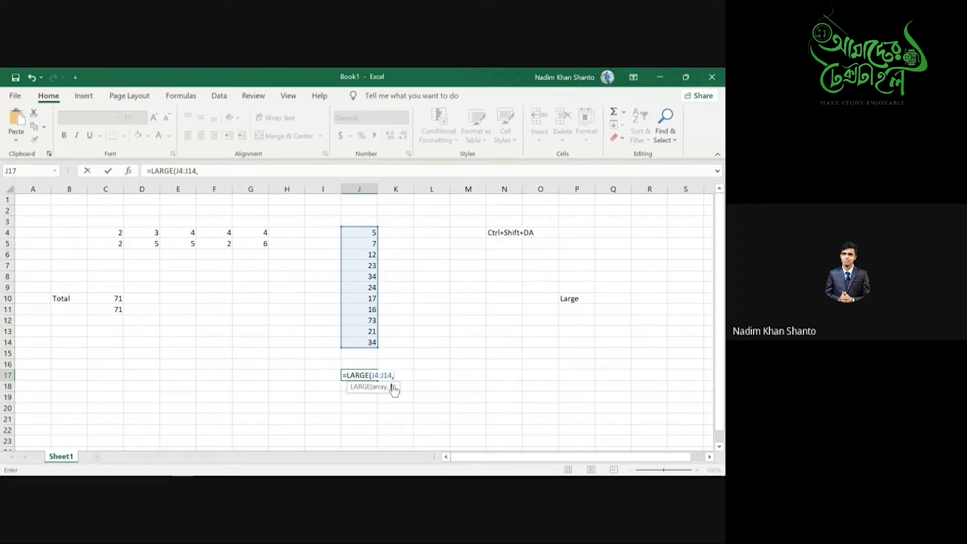
type("7)")
key("Return")
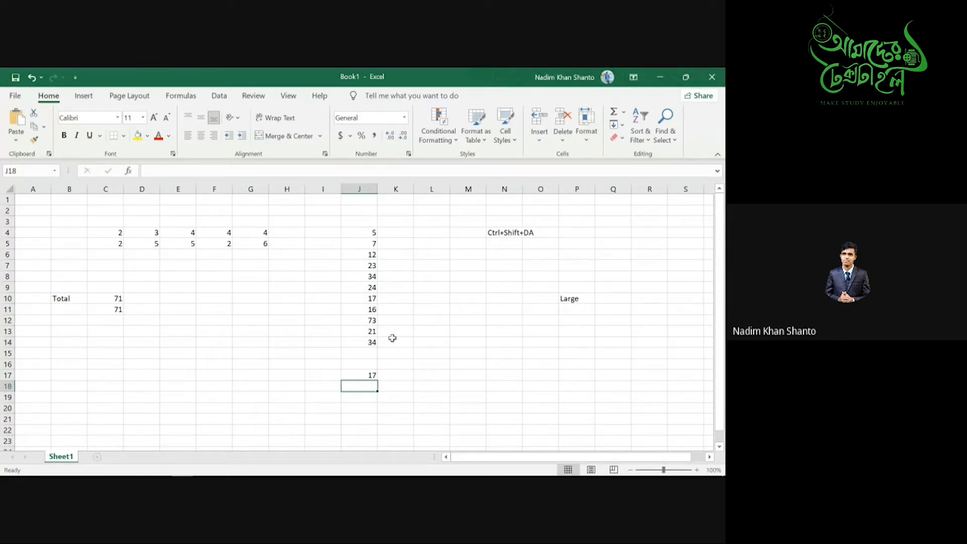
- Change the rank in J17's LARGE formula from 7 to 1
left_click(372, 376)
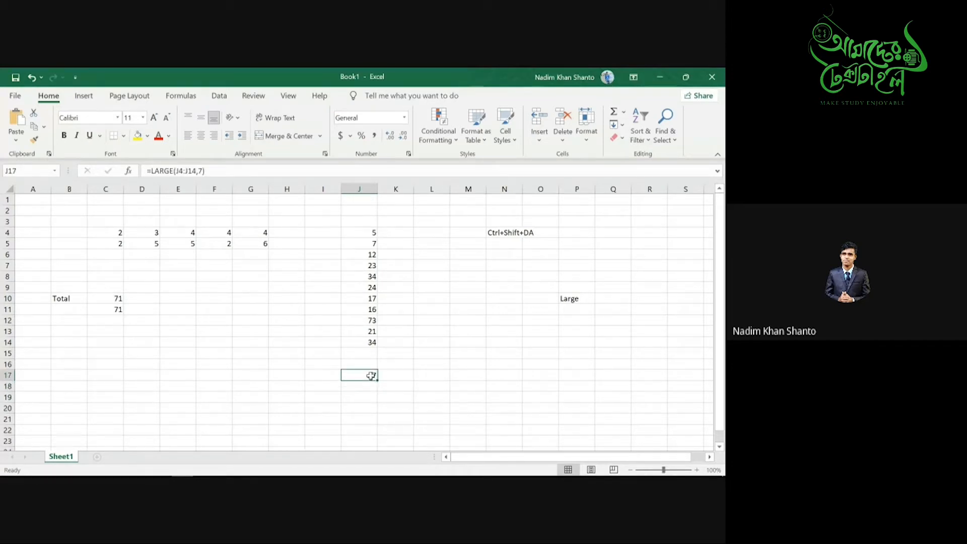
double_click(371, 376)
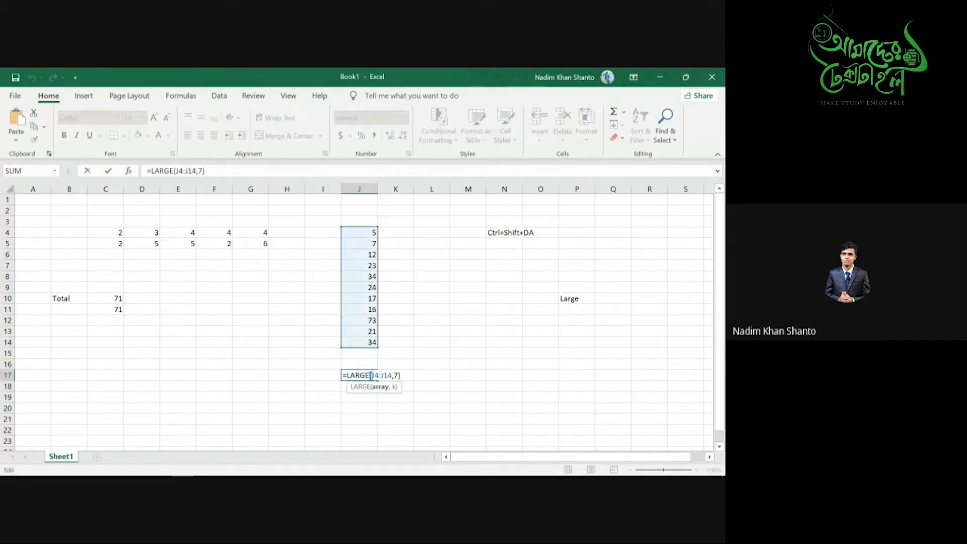
key("BackSpace")
type("1")
key("ctrl+Return")
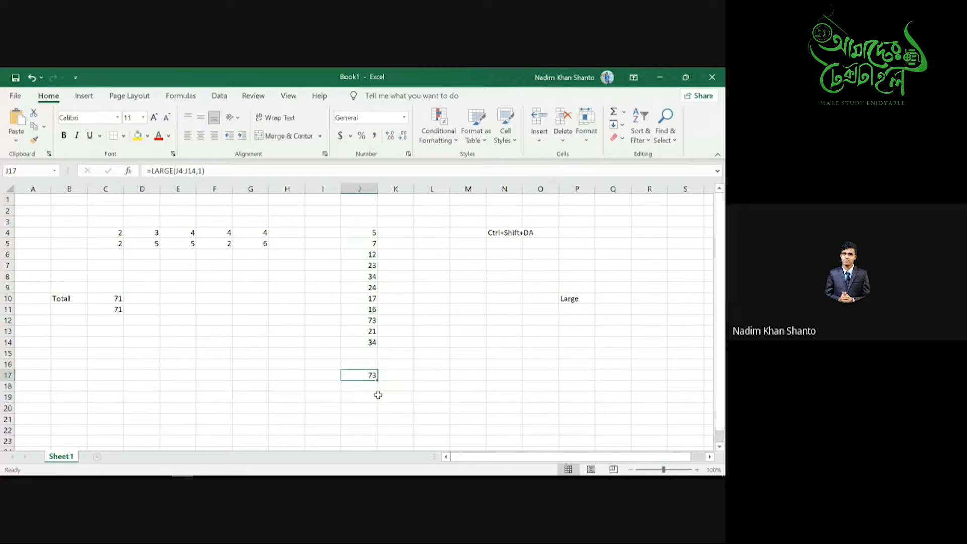
- Change the rank to 3 so J17 shows the third-largest value, 34
double_click(372, 376)
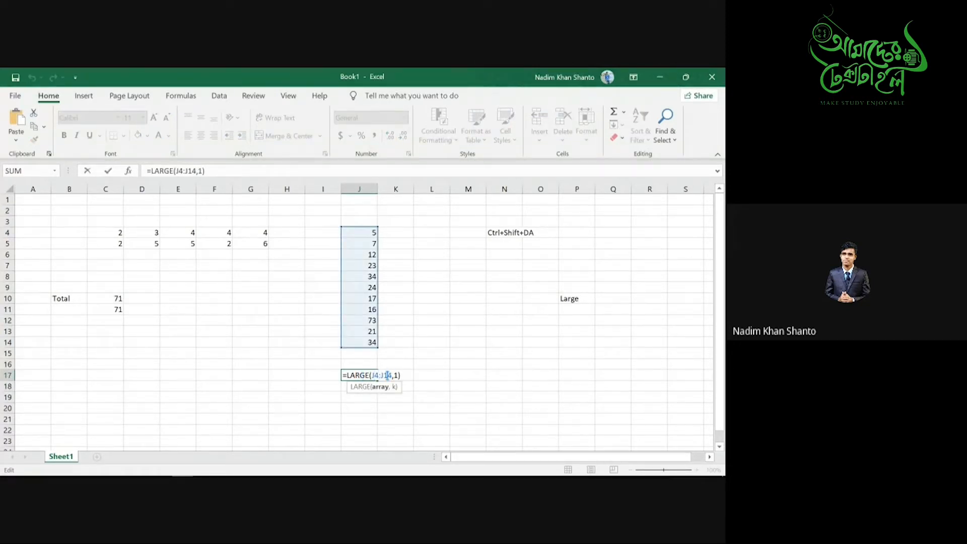
left_click(397, 375)
key("Delete")
type("3")
key("Return")
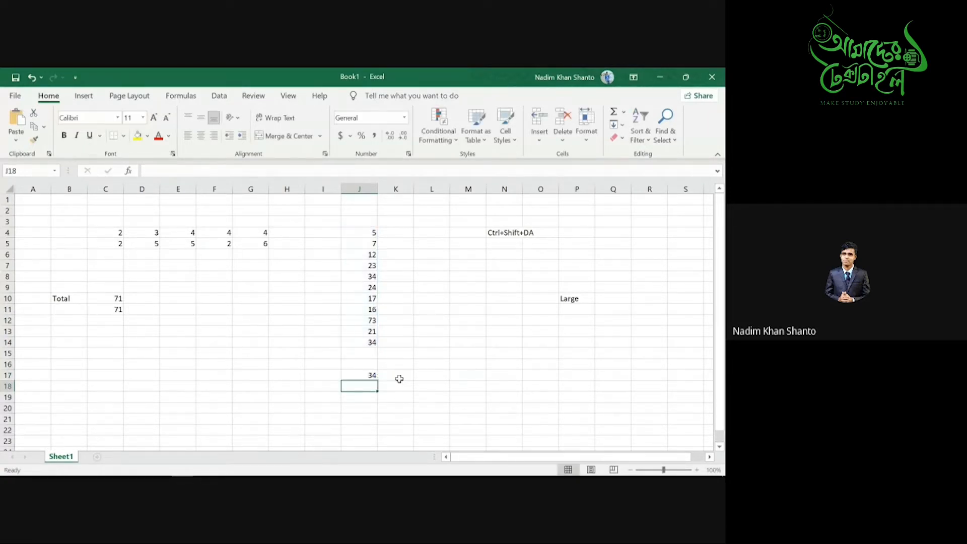
left_click(366, 374)
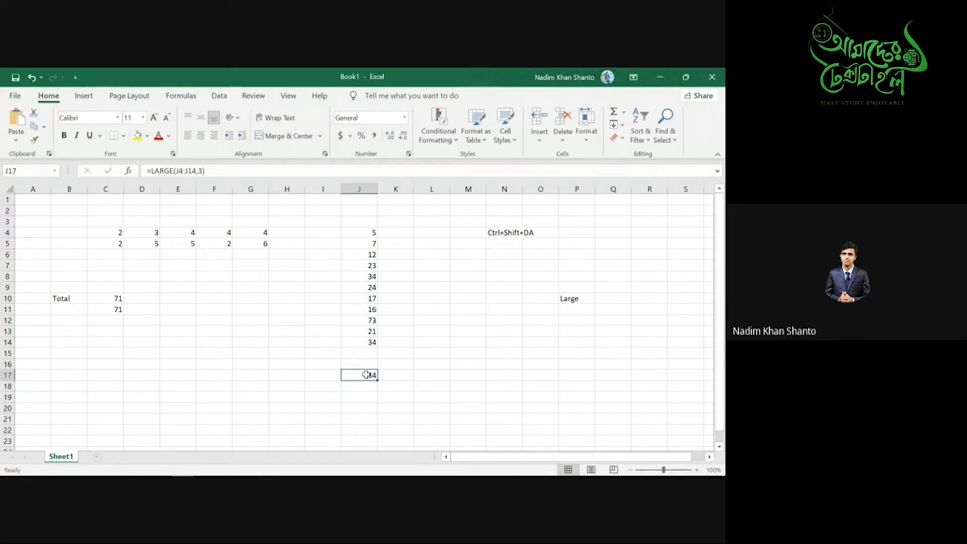
left_click(369, 391)
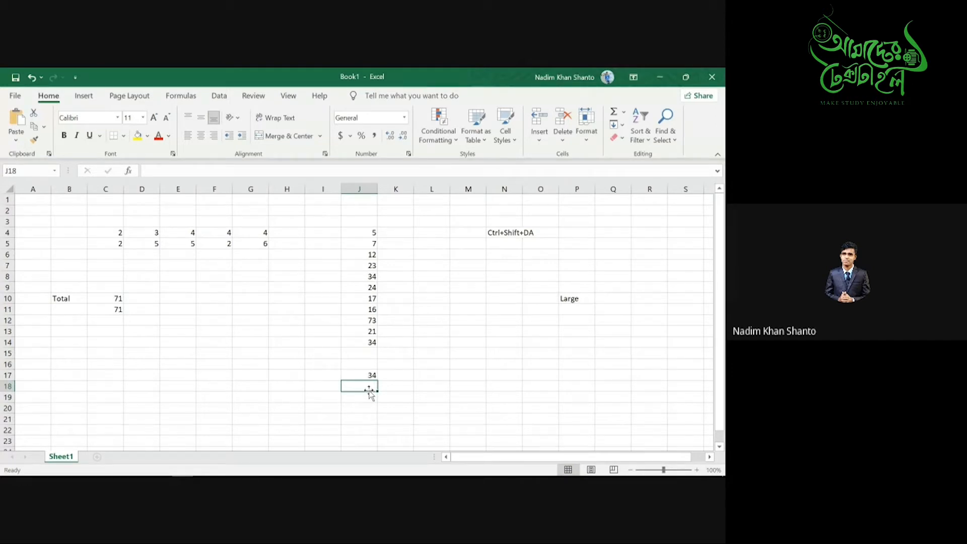
- Type the label Small into cell P12
left_click(566, 299)
left_click(578, 318)
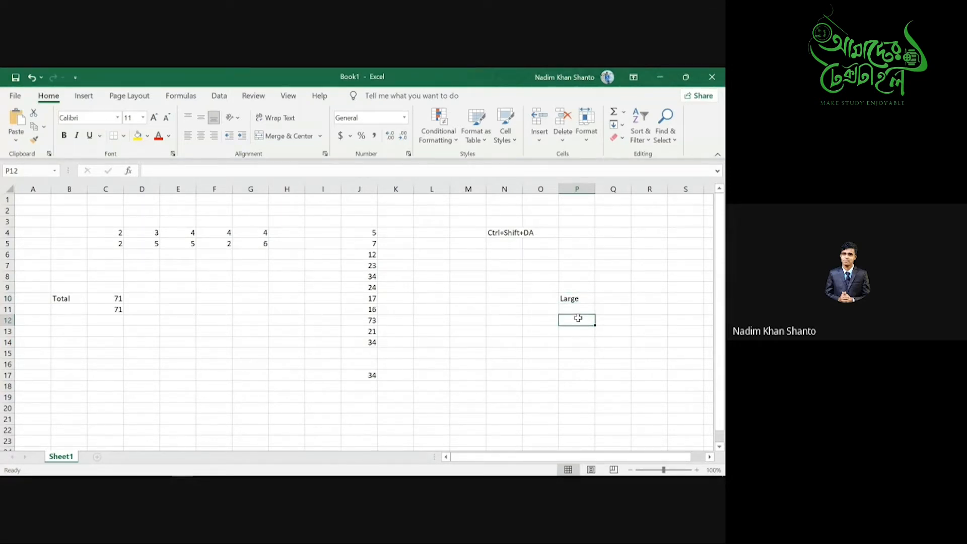
type("Small")
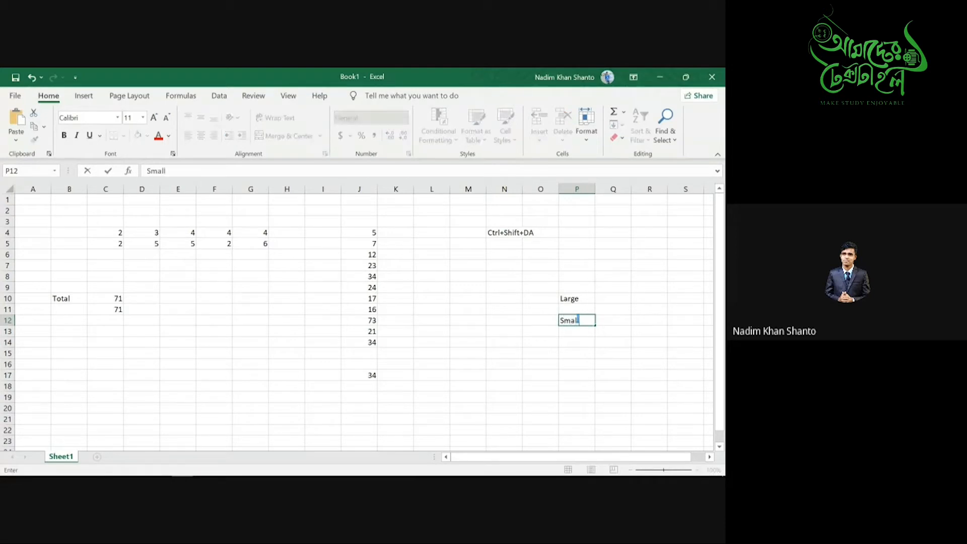
- Enter =SMALL(J4:J14,3) in J19 so it shows the third-smallest value, 12
left_click(363, 397)
type("=smal")
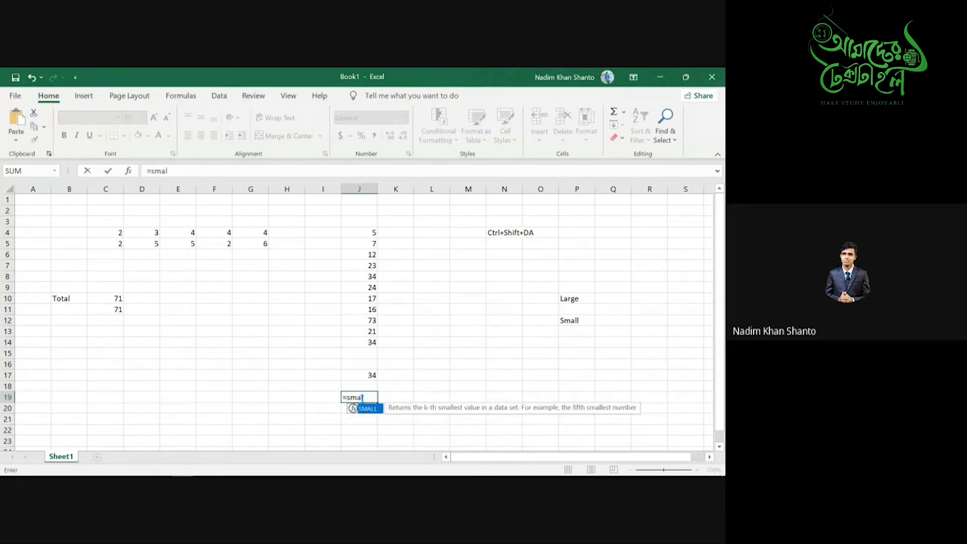
key("Tab")
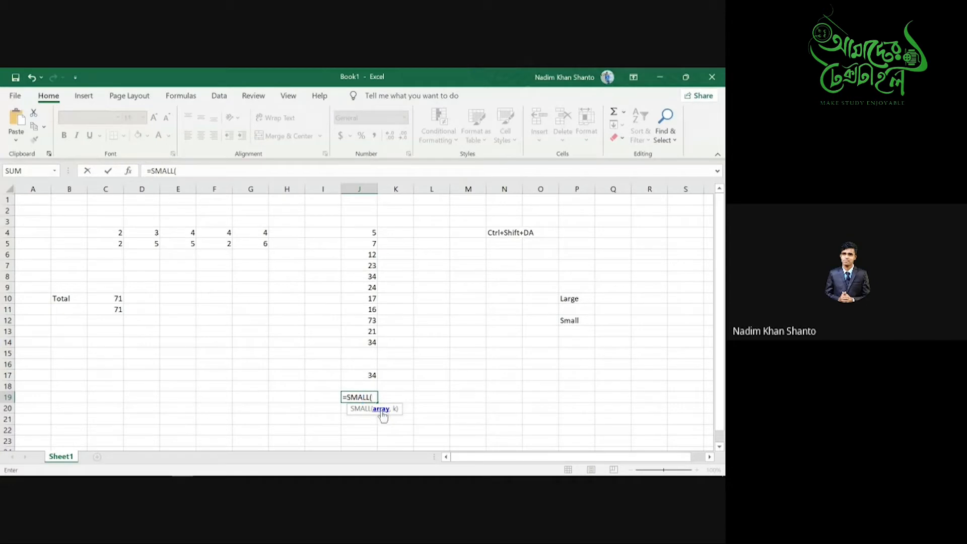
left_click_drag(371, 232, 368, 339)
type(",")
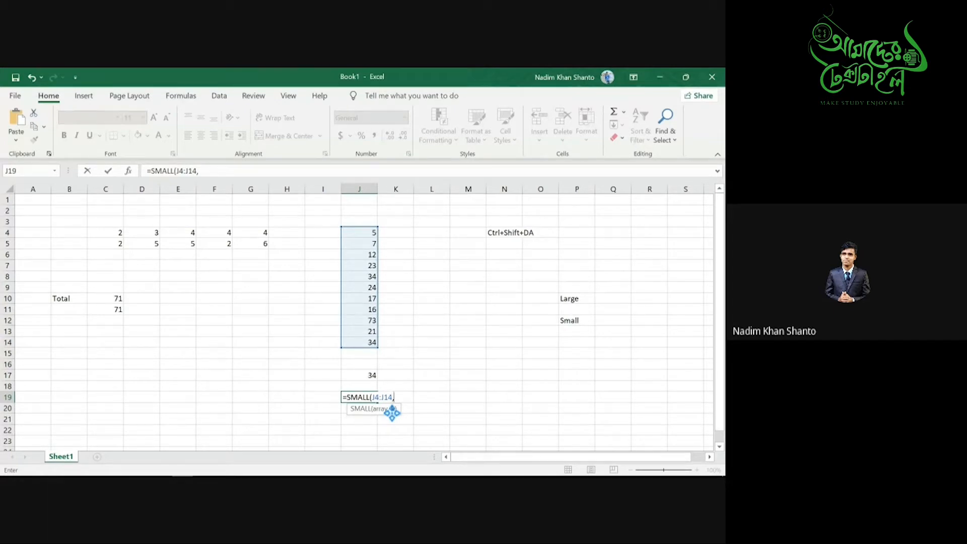
type("3)")
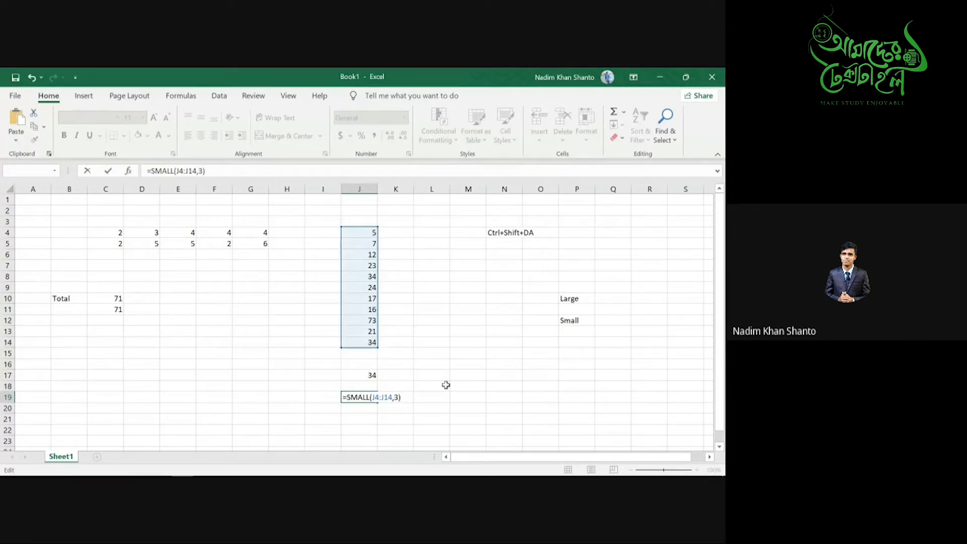
key("Return")
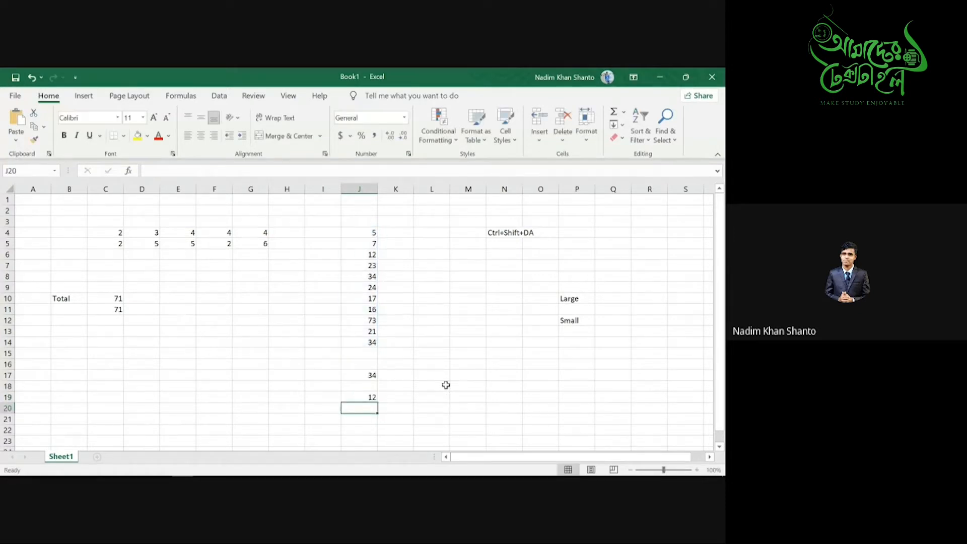
left_click(370, 398)
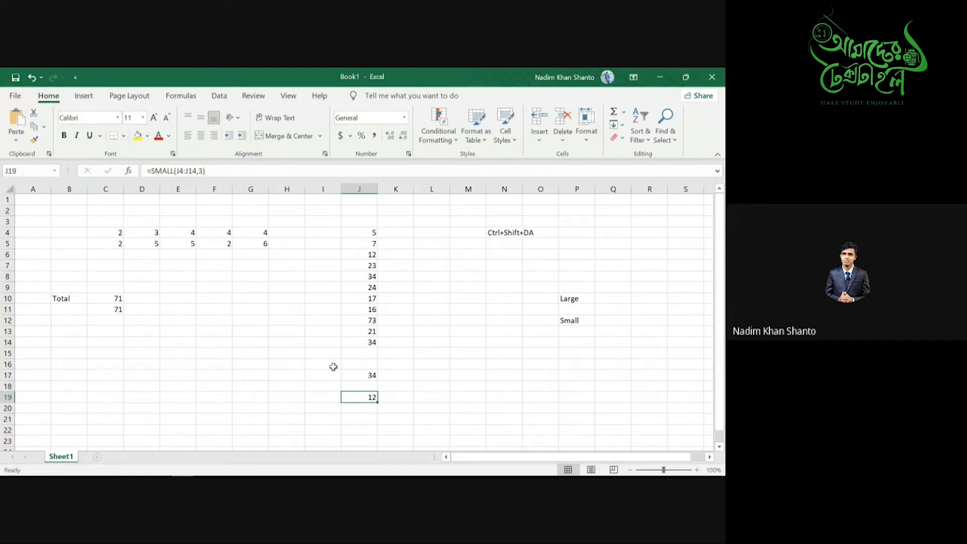
key("super+Tab")
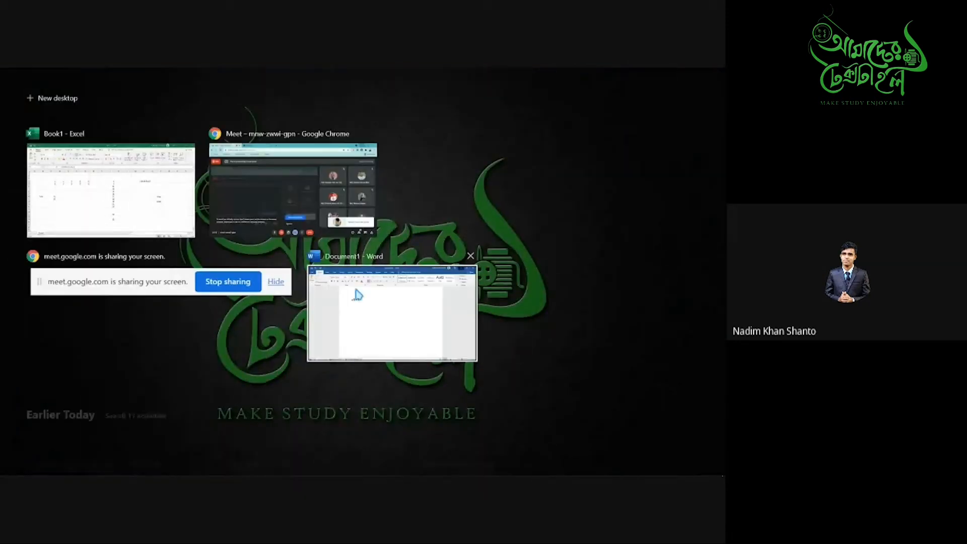
- Bring the Excel workbook back into view and dismiss the presenting notification
left_click(347, 209)
left_click(660, 77)
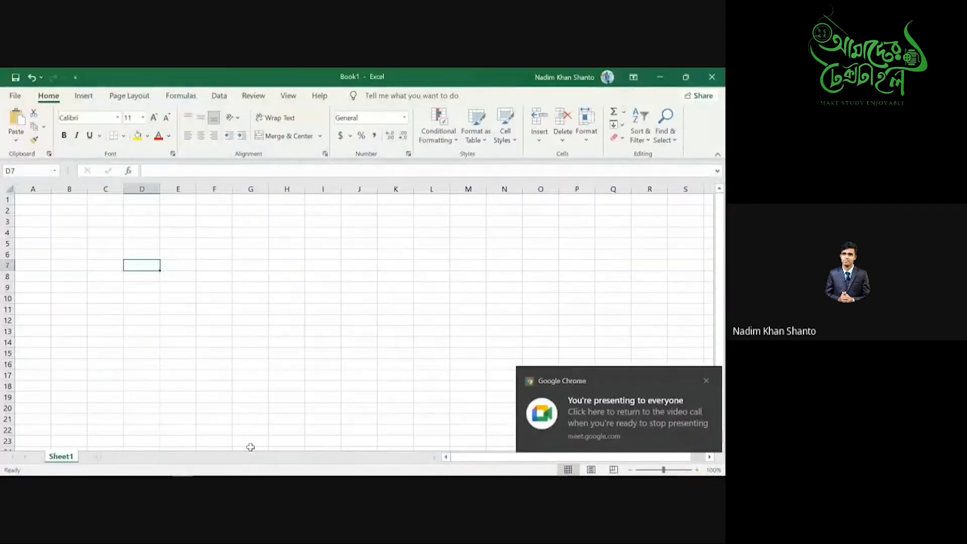
left_click(700, 381)
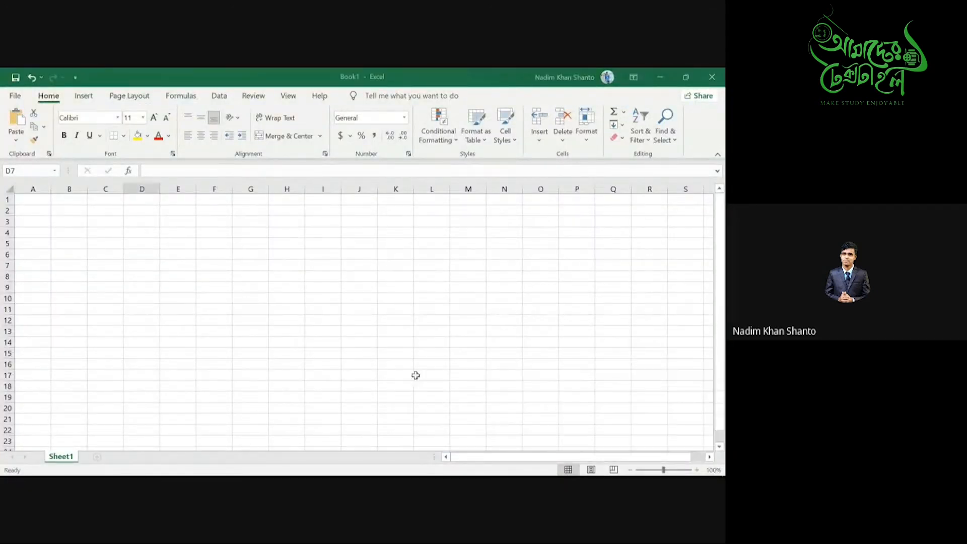
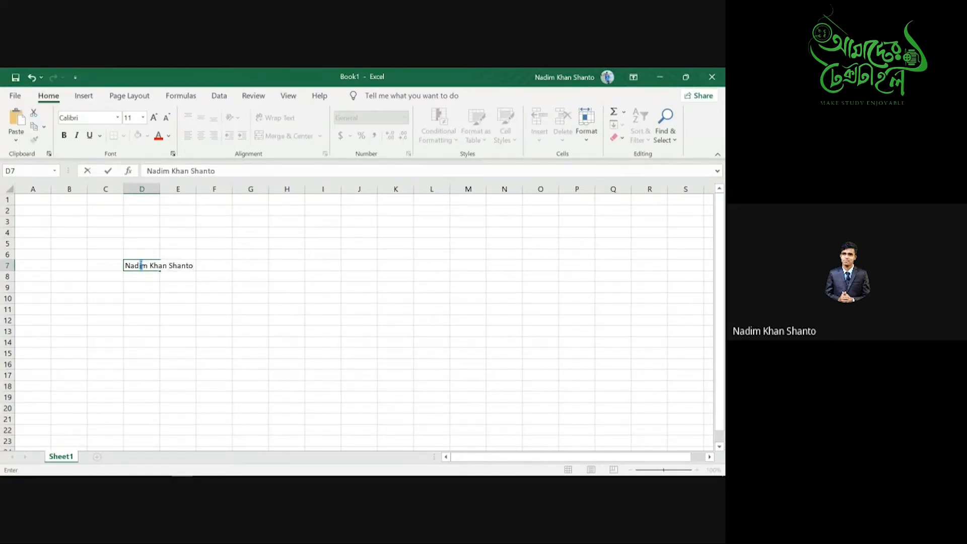
- Type three people's full names into D7, D8 and D9
key("Return")
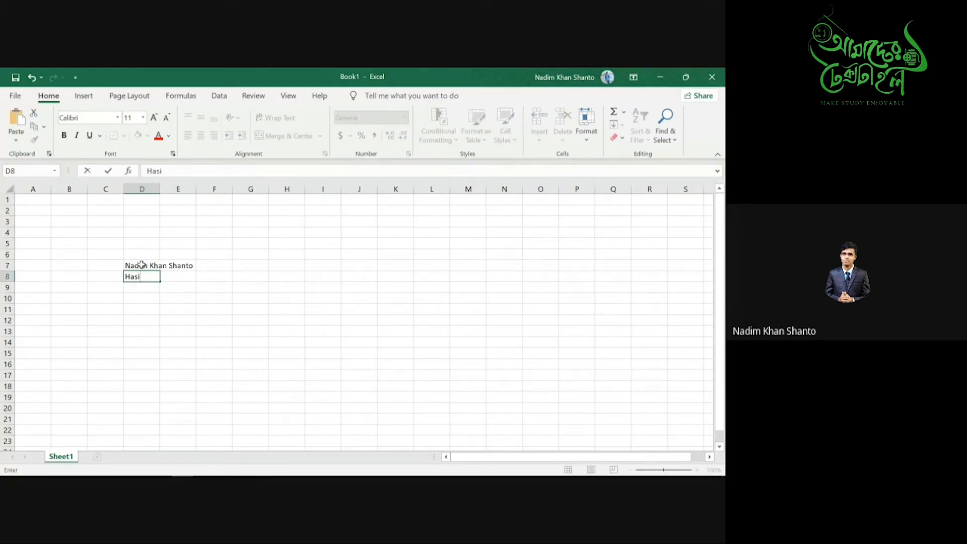
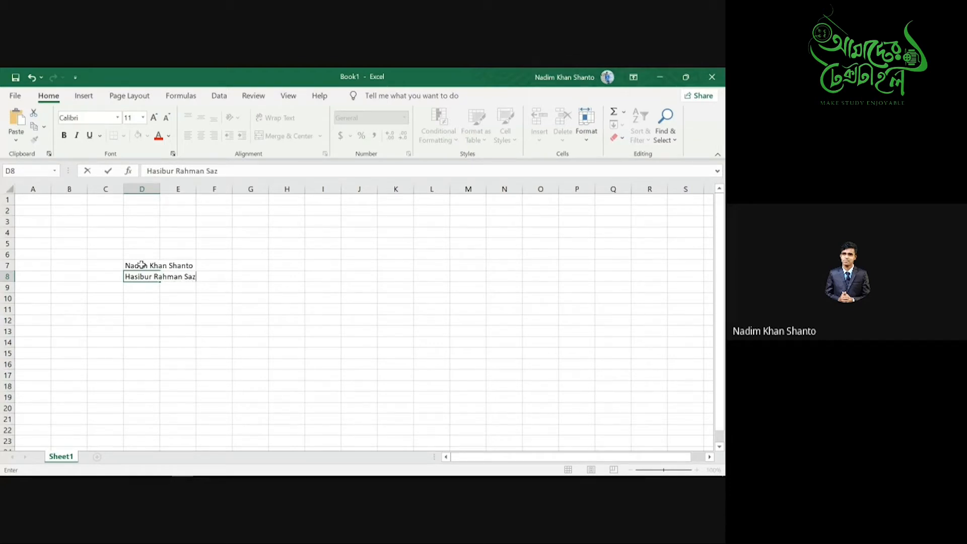
key("Return")
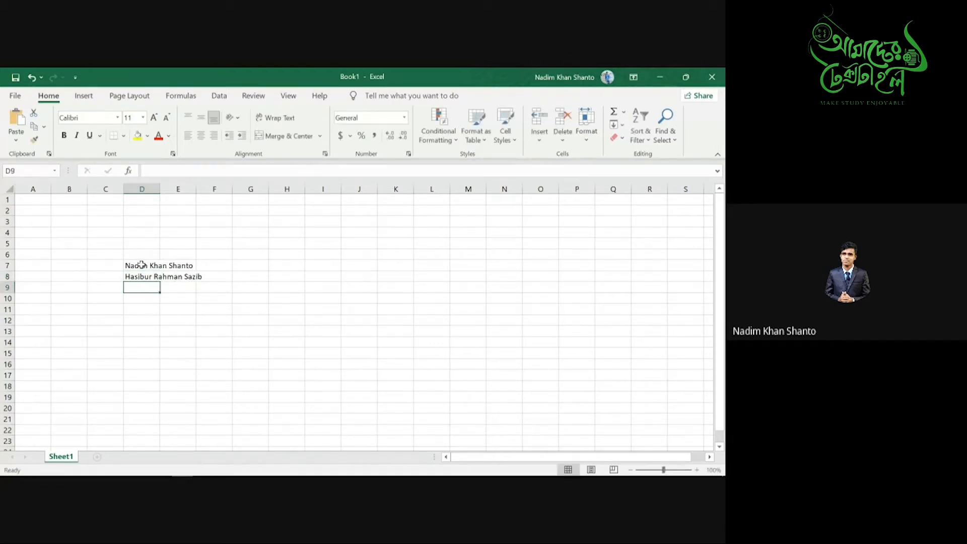
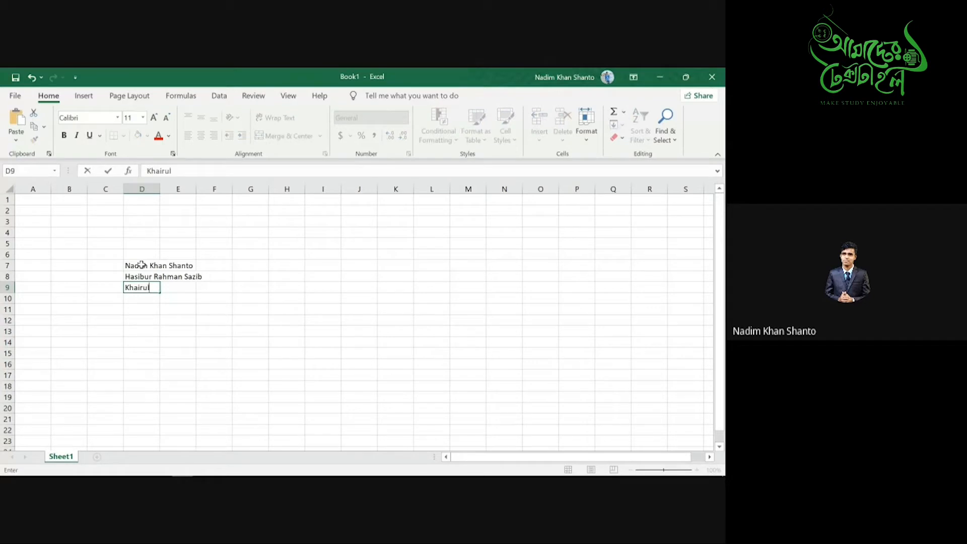
left_click(159, 189)
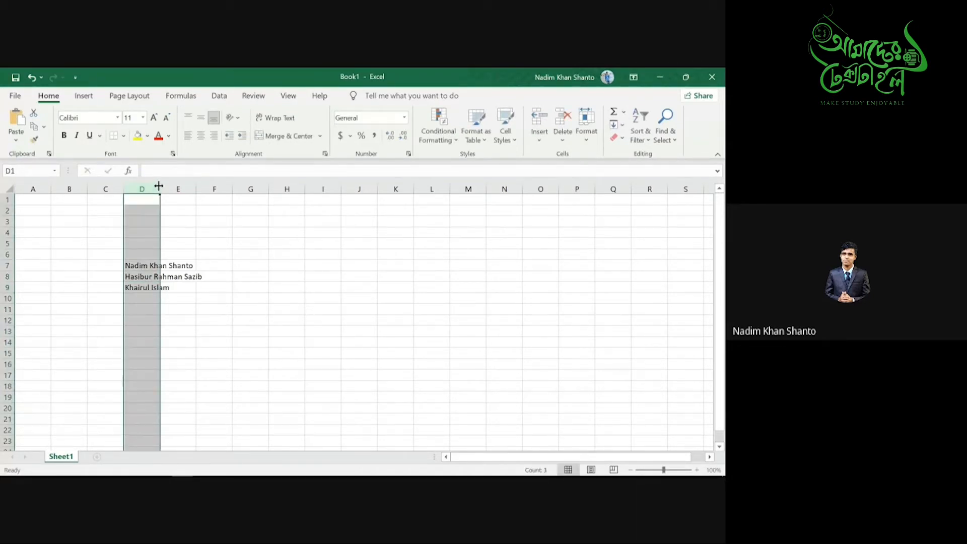
- Autofit column D to the names and copy D7:D9 into I7:I9
double_click(158, 186)
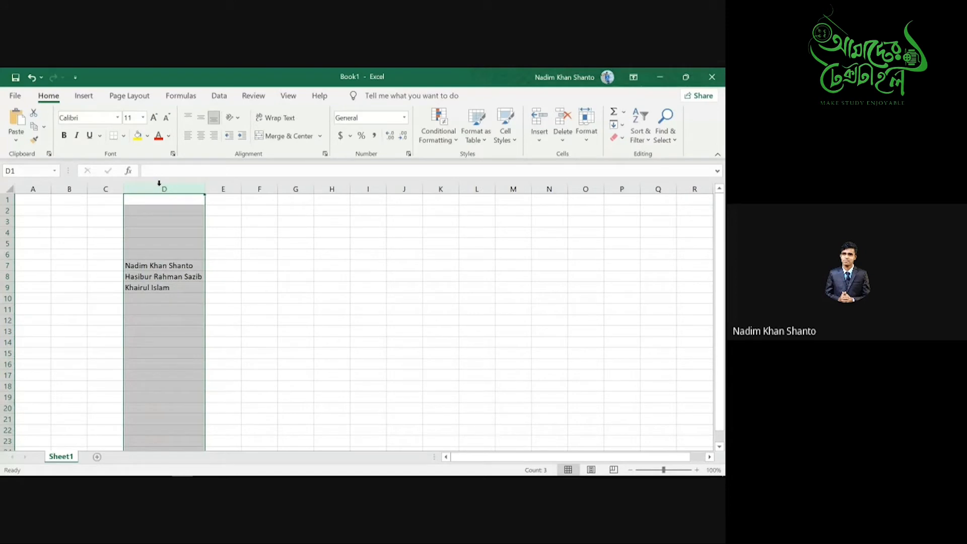
left_click(325, 255)
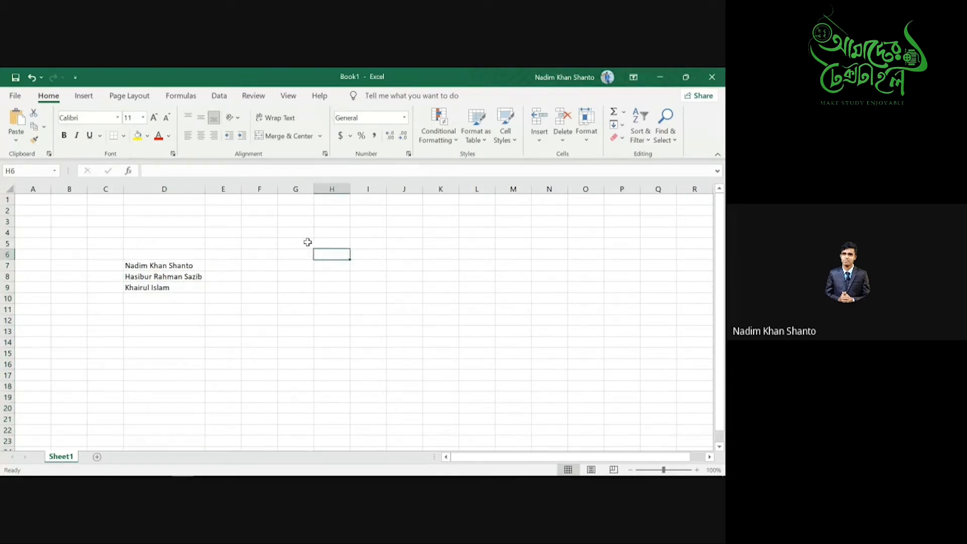
left_click_drag(127, 265, 155, 287)
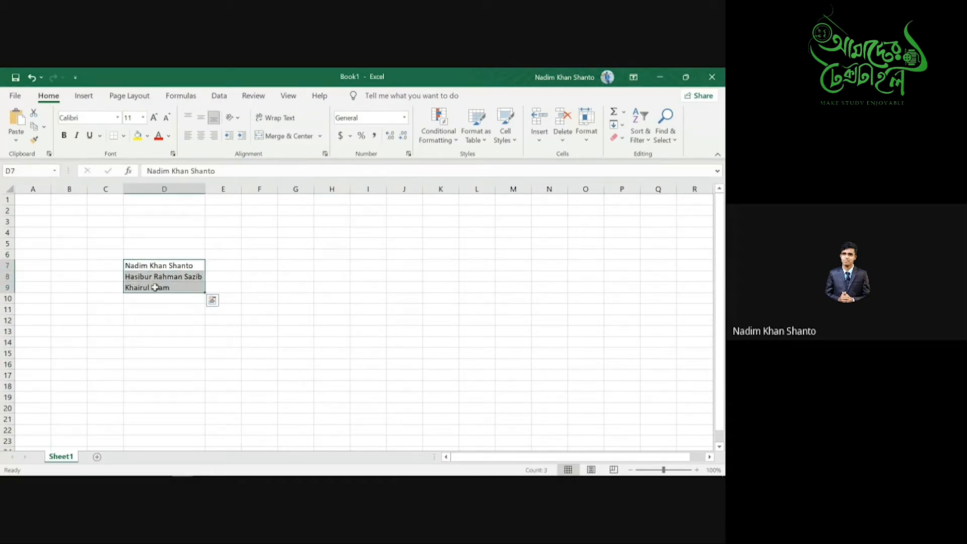
key("ctrl+c")
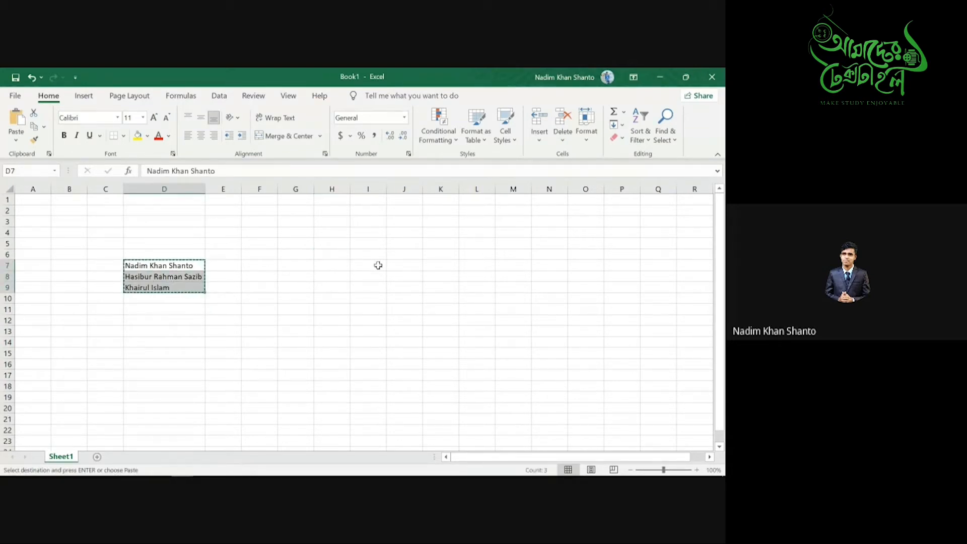
left_click(378, 265)
key("ctrl+v")
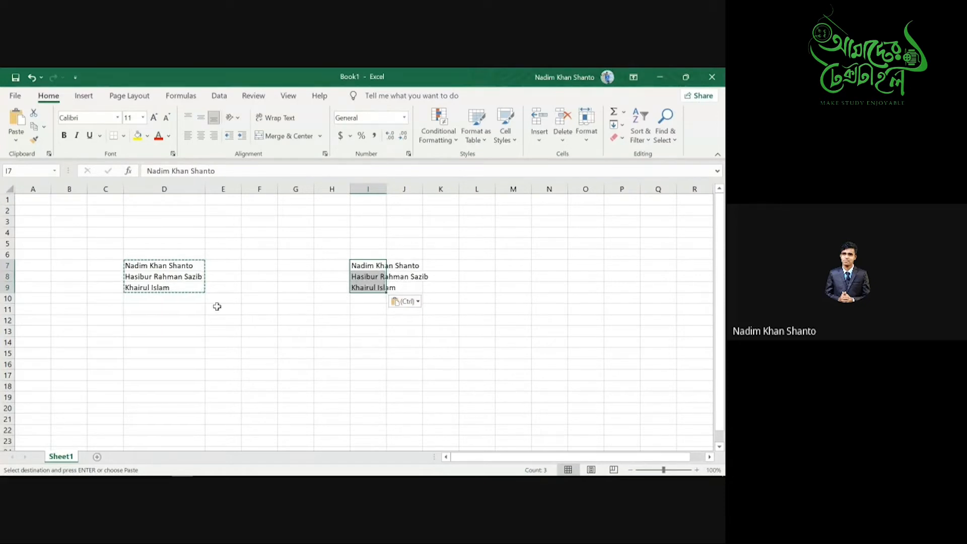
left_click(148, 342)
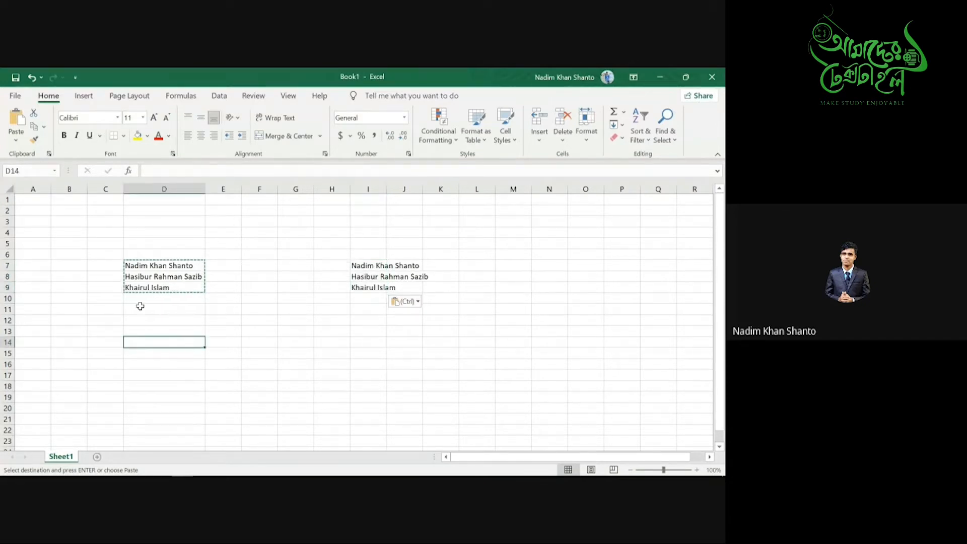
- Start a LOWER formula in D13 by typing =lowe
left_click(194, 267)
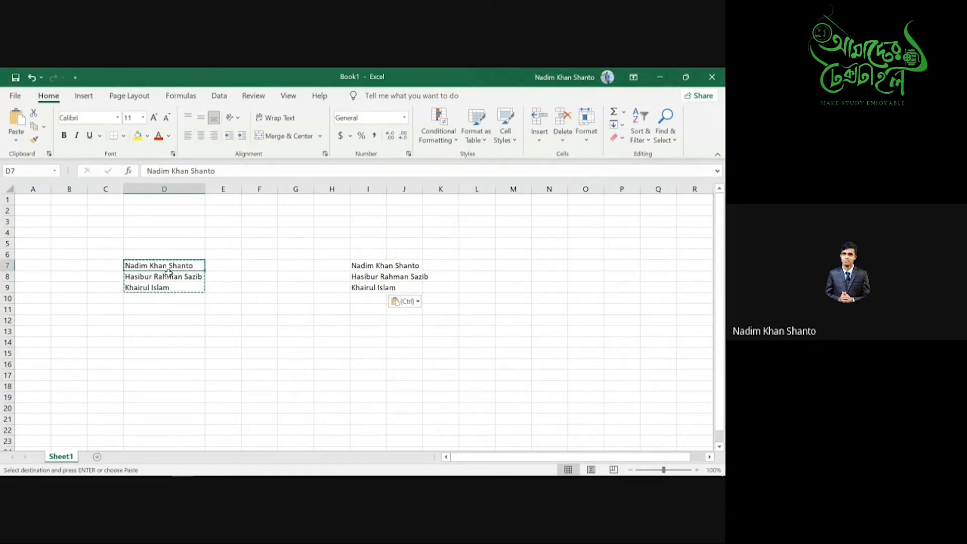
left_click(135, 332)
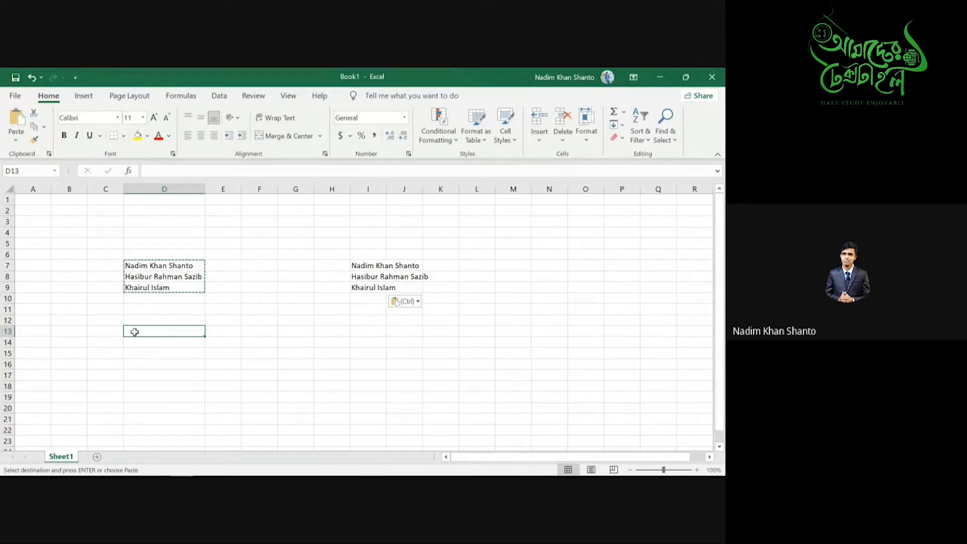
type("=")
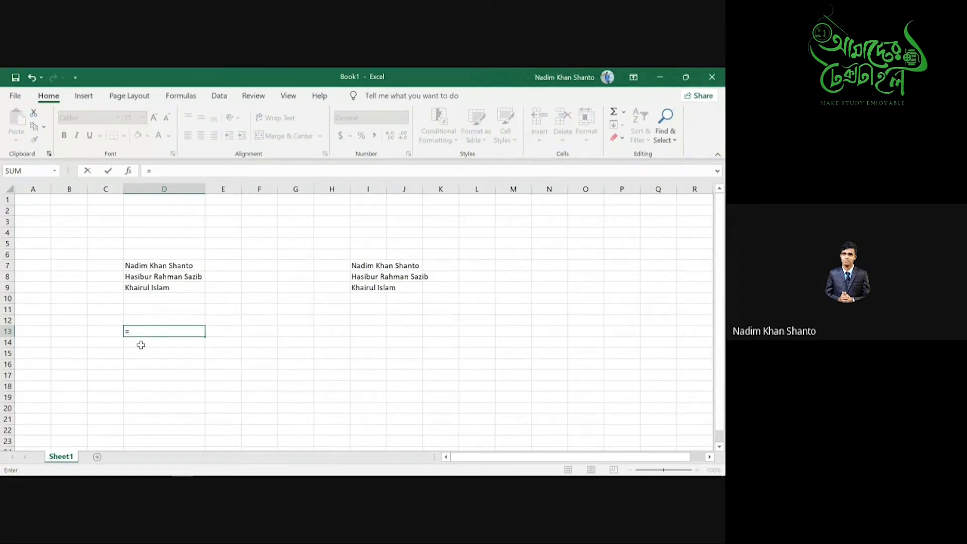
type("lo")
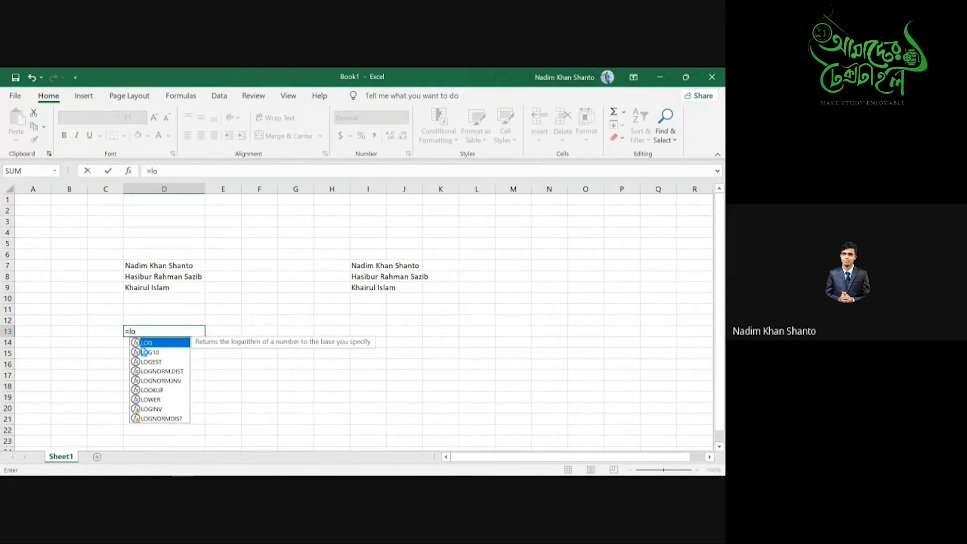
type("wer")
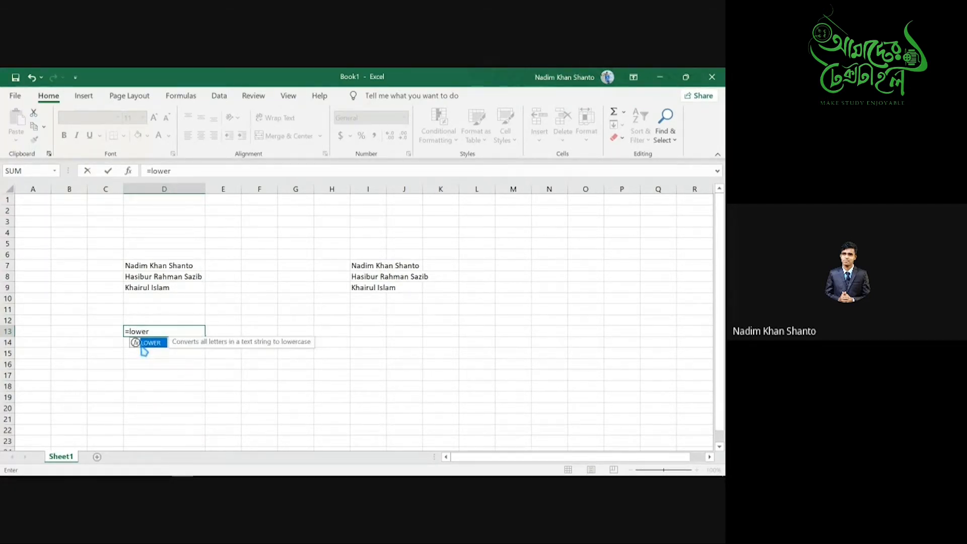
- Complete =LOWER(D7) in D13 to show the first name in lowercase
double_click(142, 344)
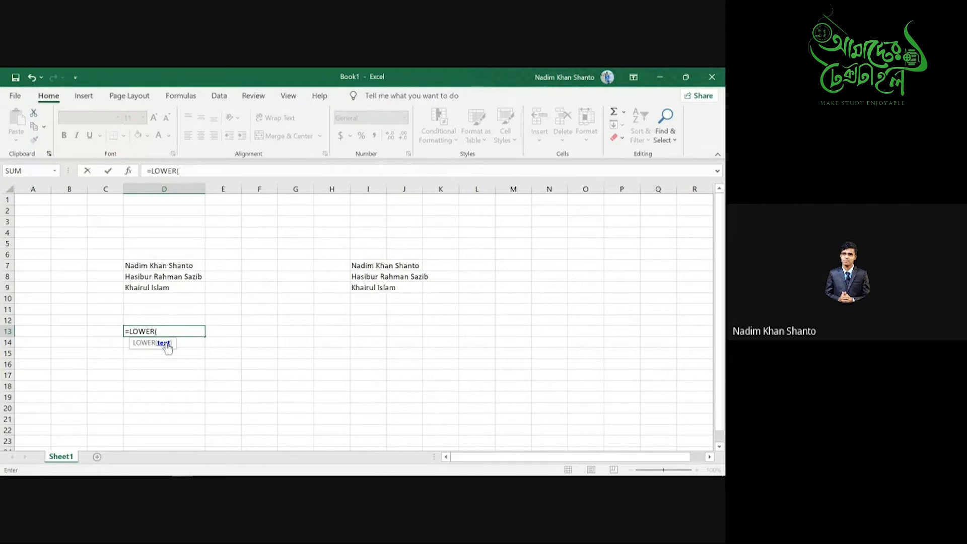
left_click(135, 266)
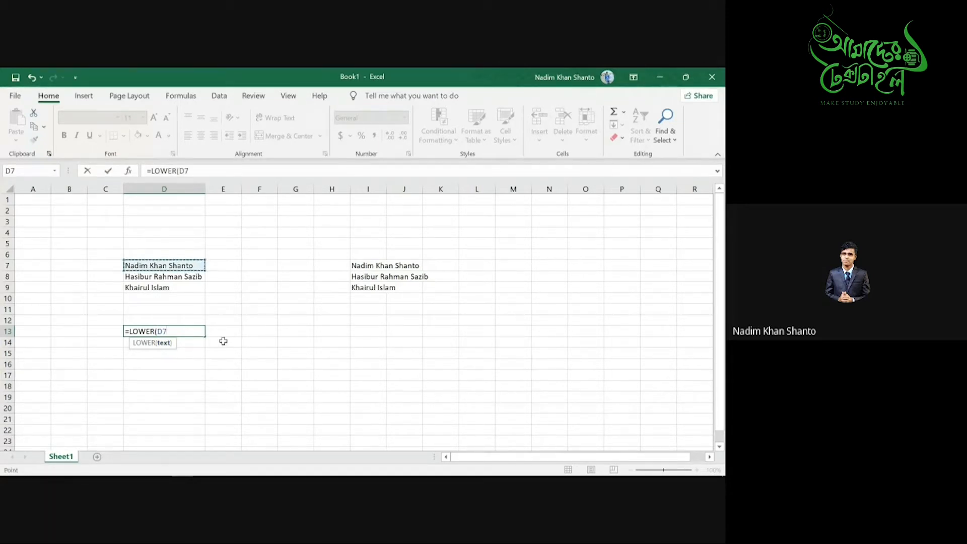
type(")")
key("Return")
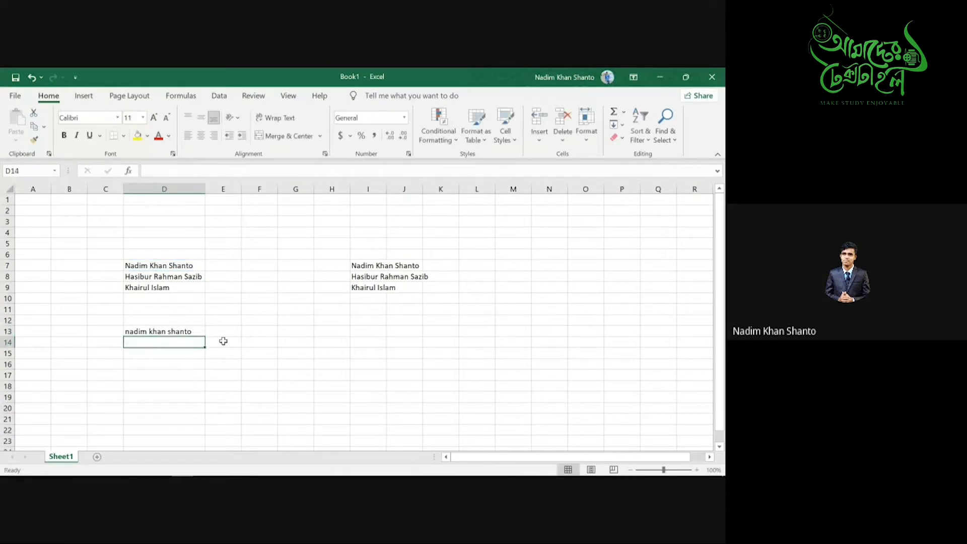
left_click(192, 331)
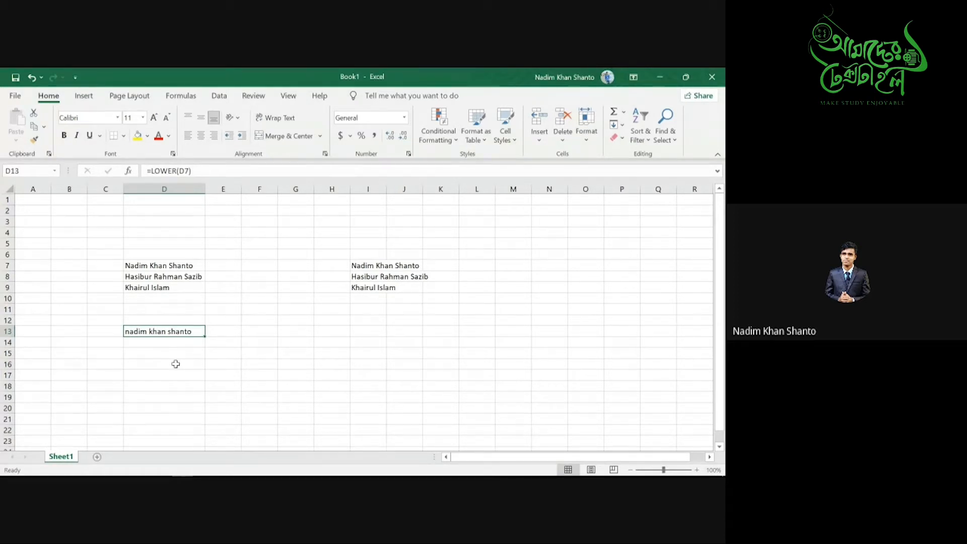
left_click(541, 258)
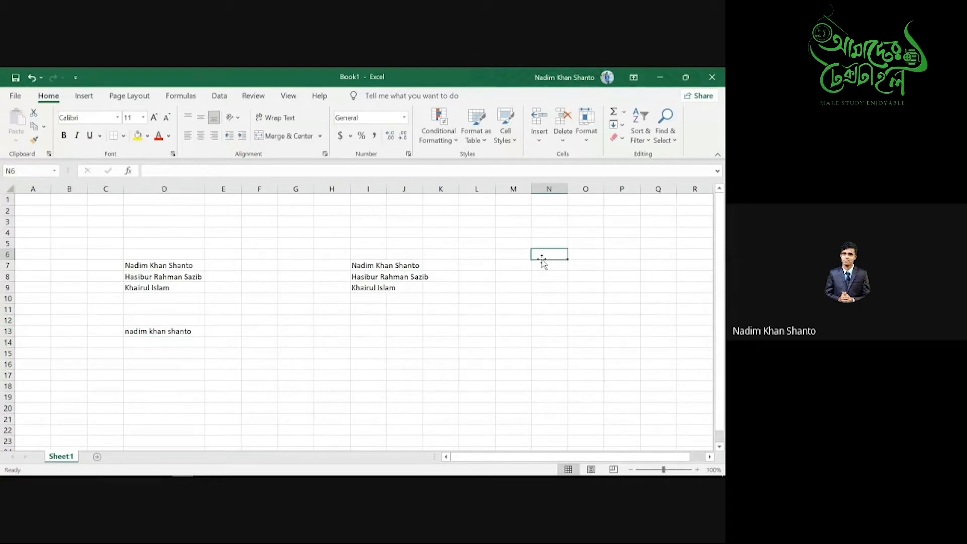
- Add the labels Lower in N6 and Upper in N7, and begin an UPPER formula in D16
type("Lower")
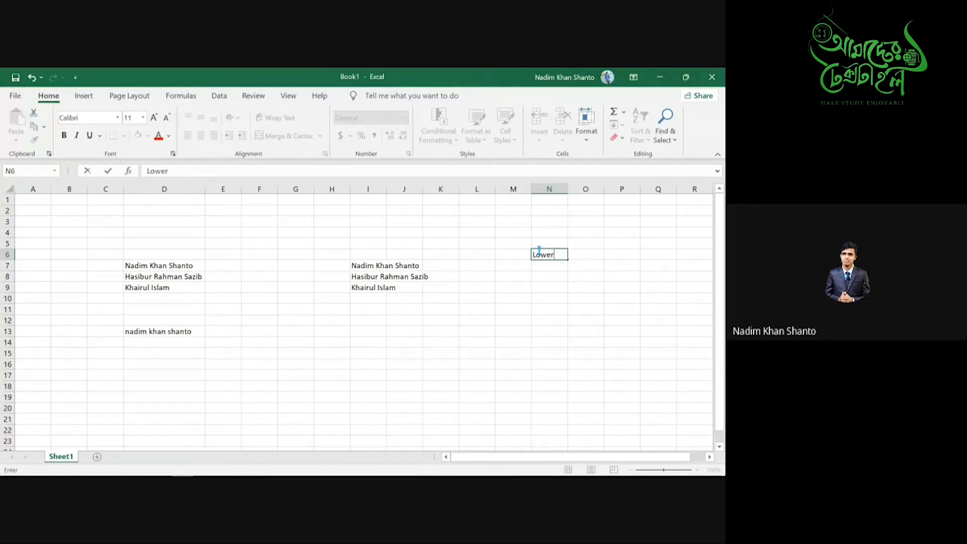
left_click(158, 351)
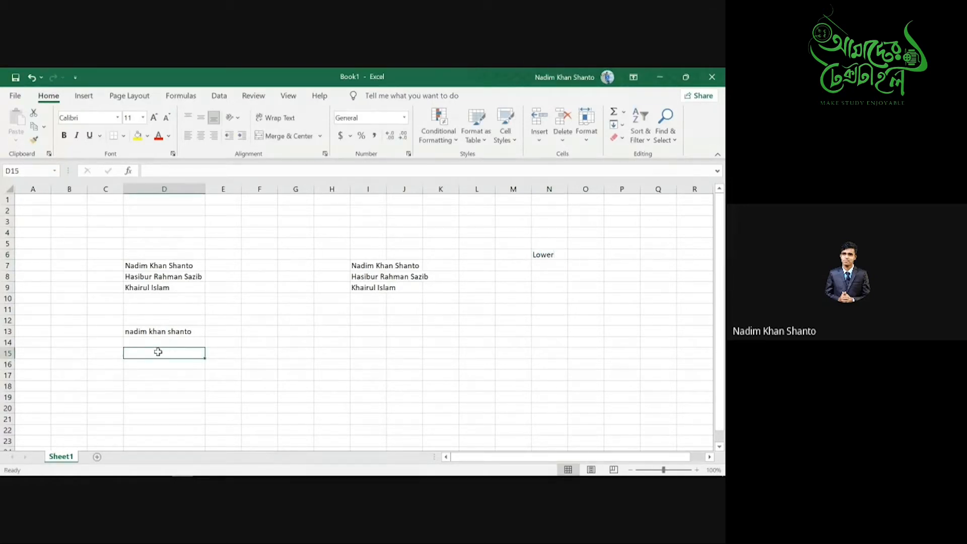
left_click(539, 255)
left_click(545, 267)
type("Upper")
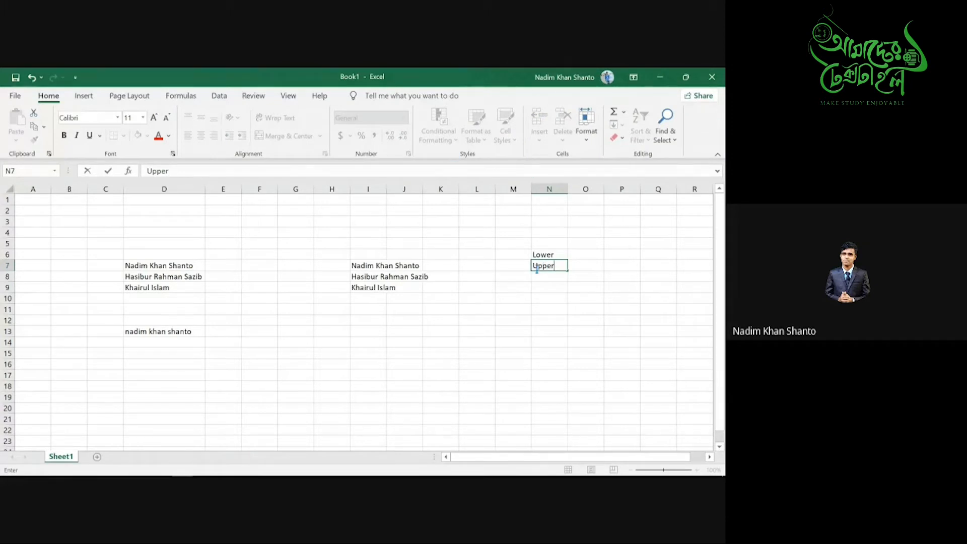
left_click(147, 365)
type("=")
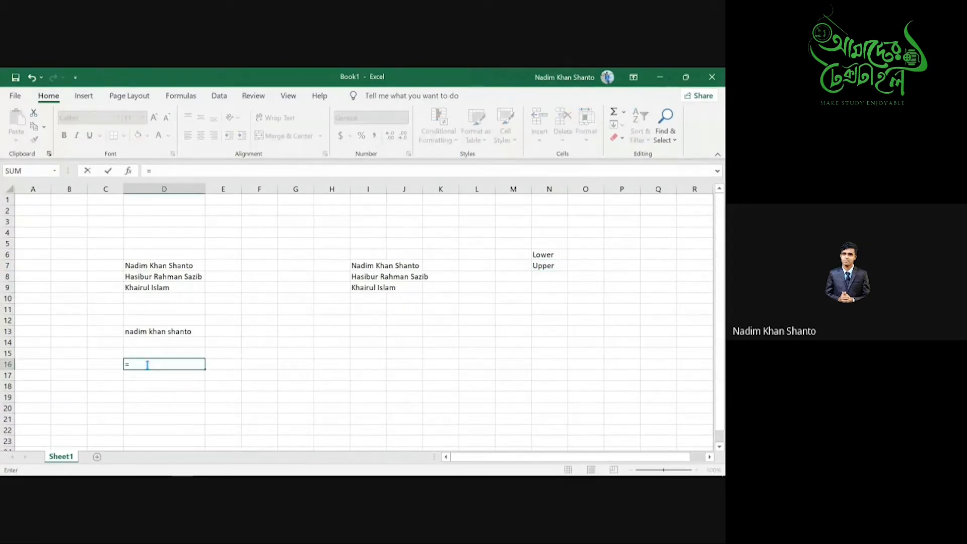
type("upp")
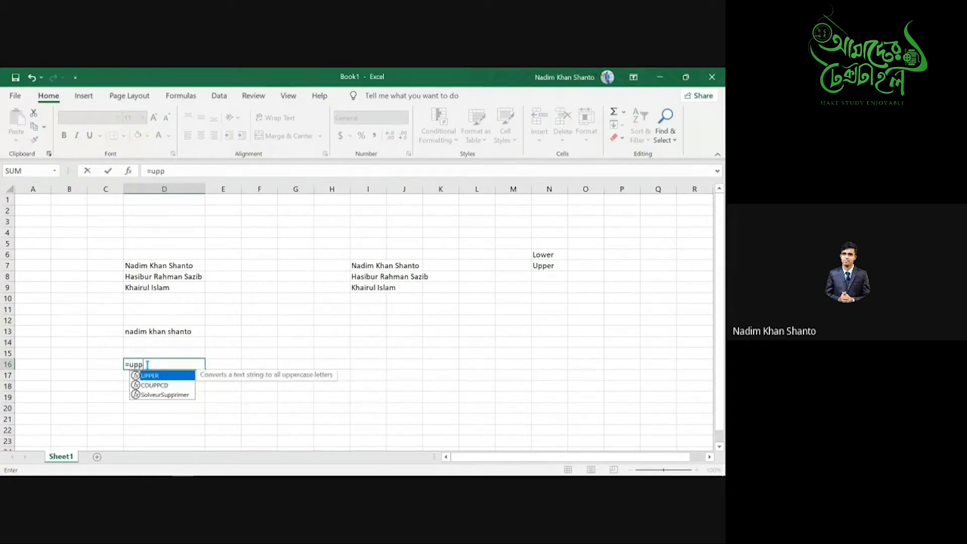
- Complete =UPPER(D9) in D16 to show the third name in capitals
key("Tab")
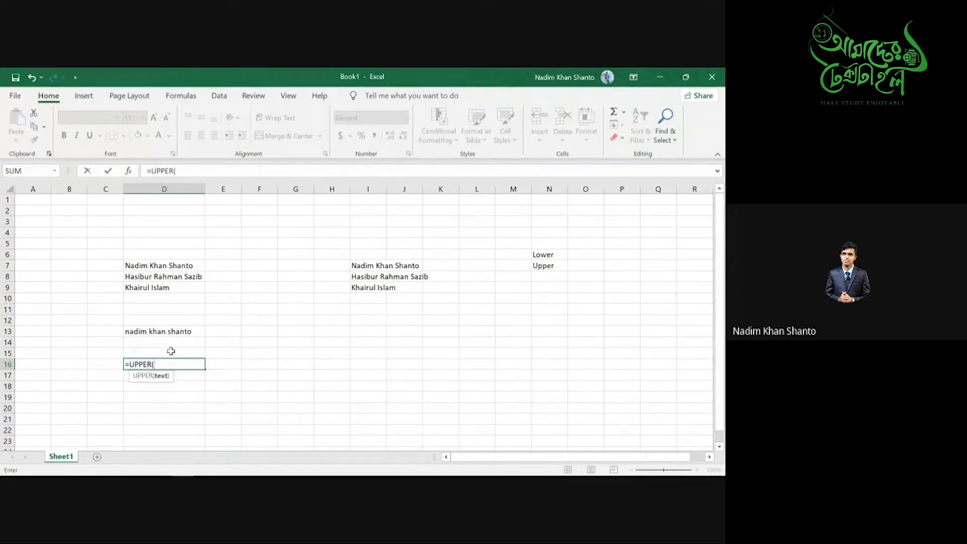
left_click(141, 288)
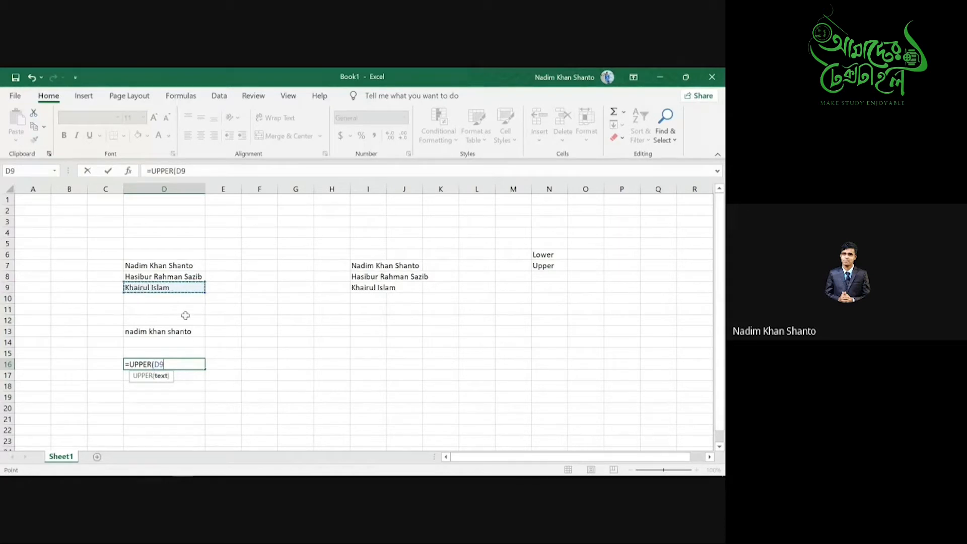
type(")")
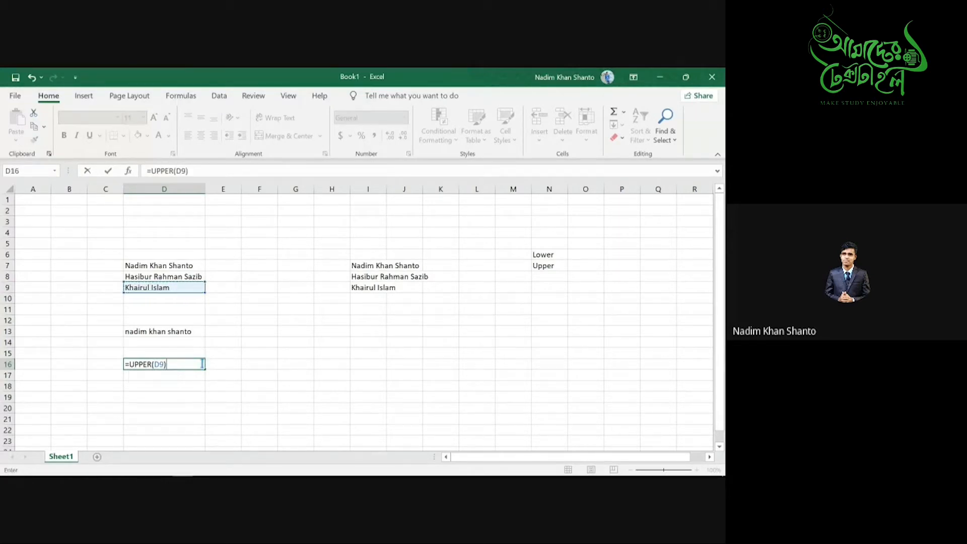
key("Return")
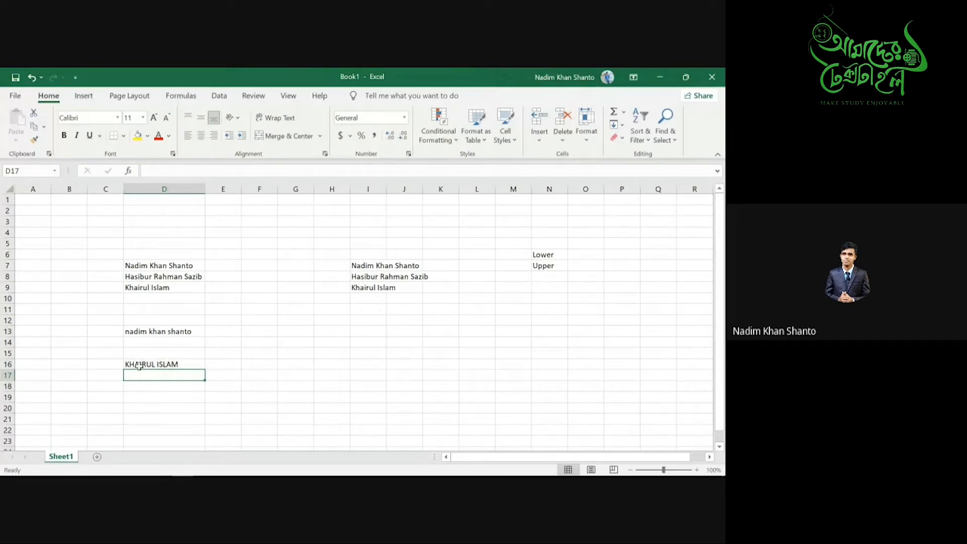
- Review the Lower and Upper labels and the D13 and D16 formulas against the name in D7
left_click_drag(134, 321, 161, 375)
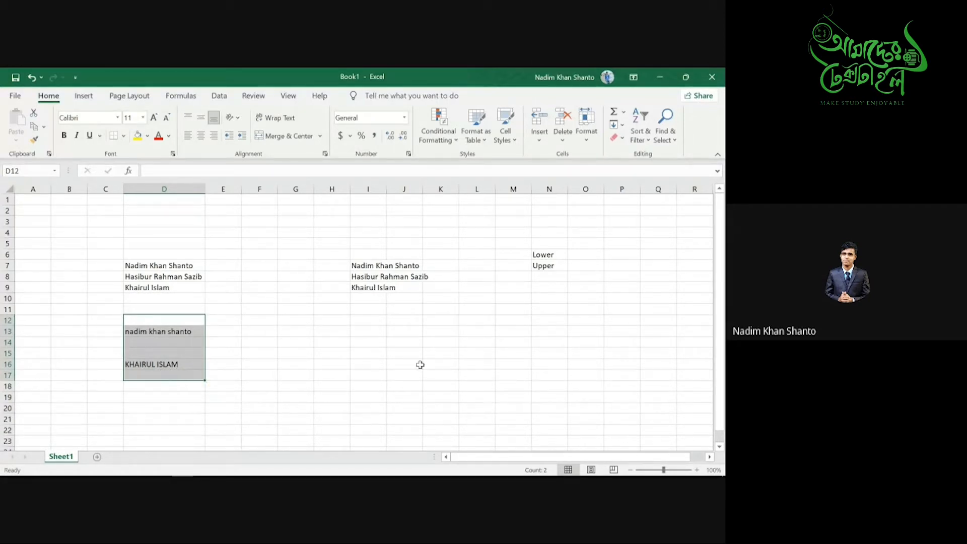
left_click(542, 257)
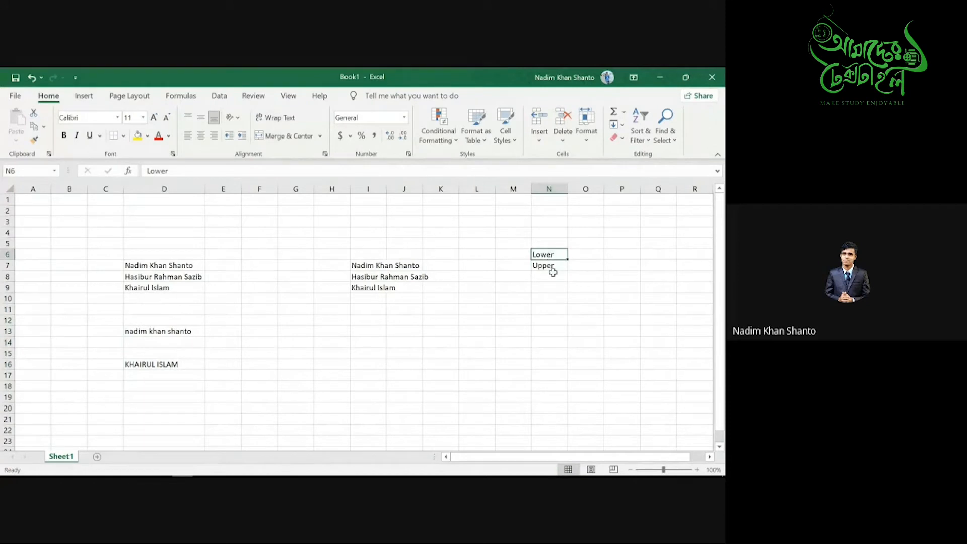
left_click(553, 269)
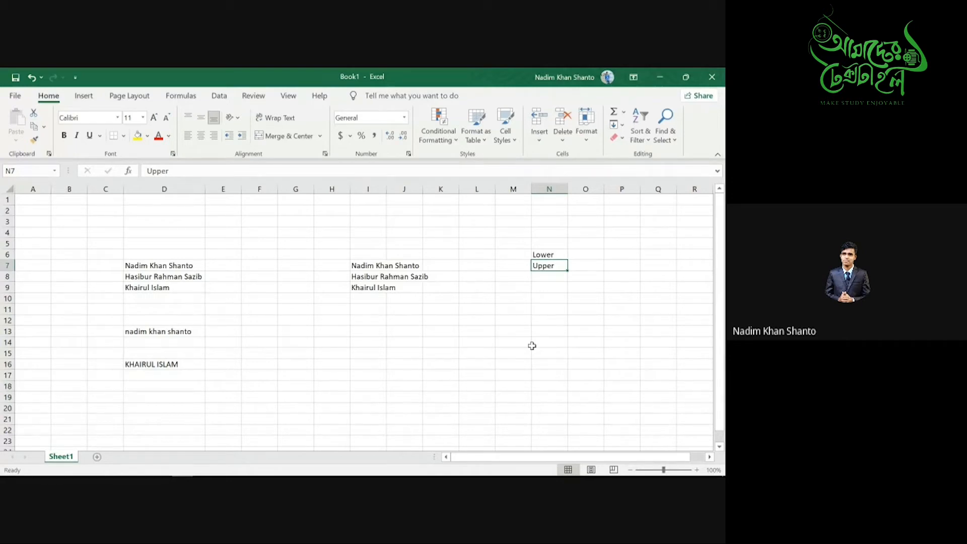
left_click(148, 333)
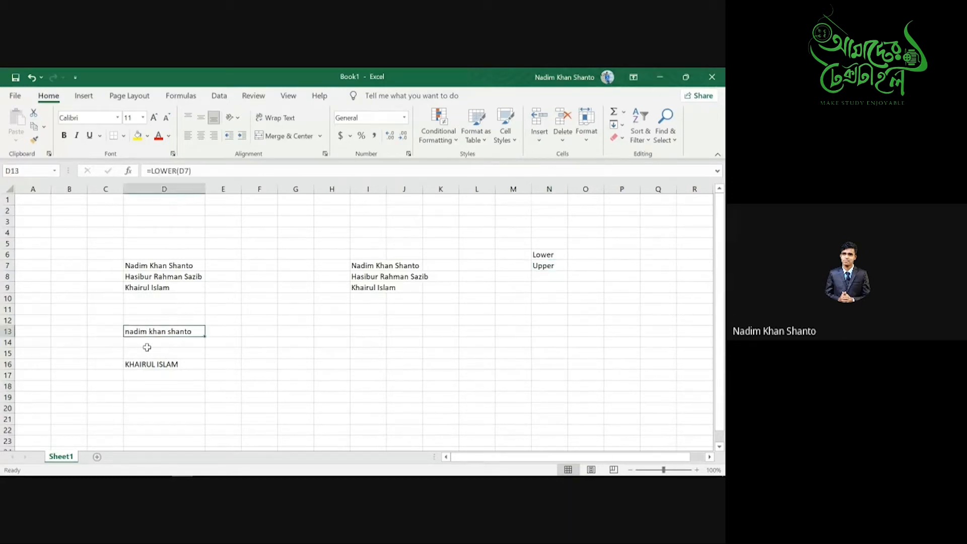
left_click(147, 365)
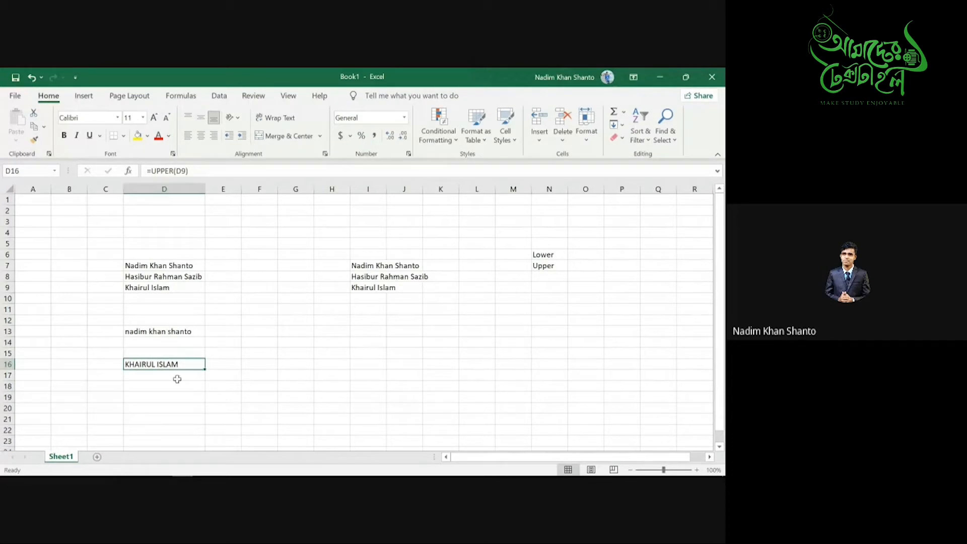
left_click(135, 266)
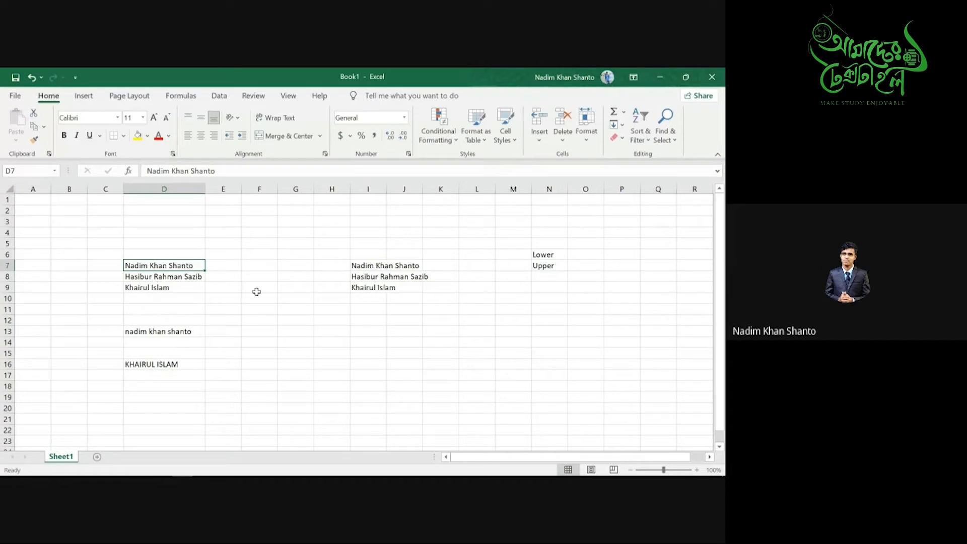
- Enter the label Proper in N8 and compare the case labels with the name in D7
left_click(543, 276)
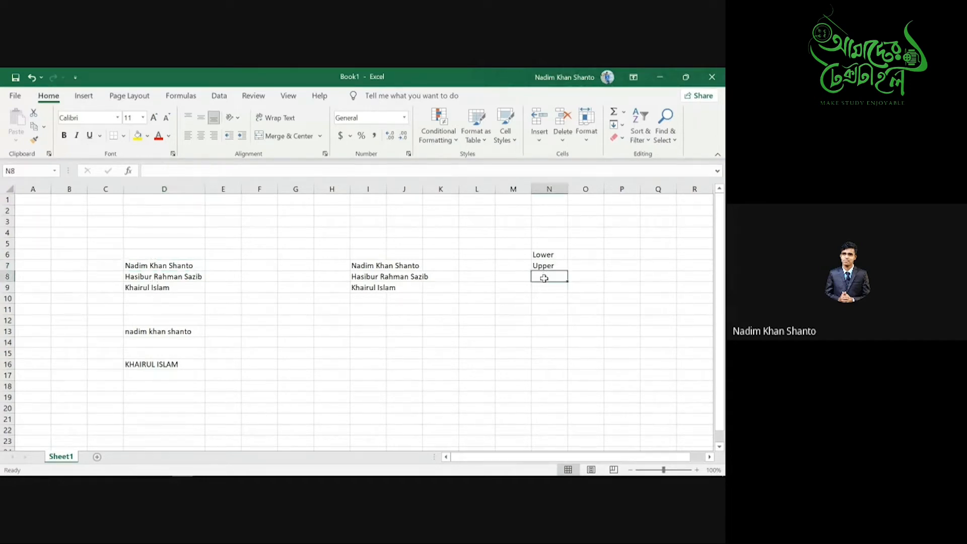
type("Proper")
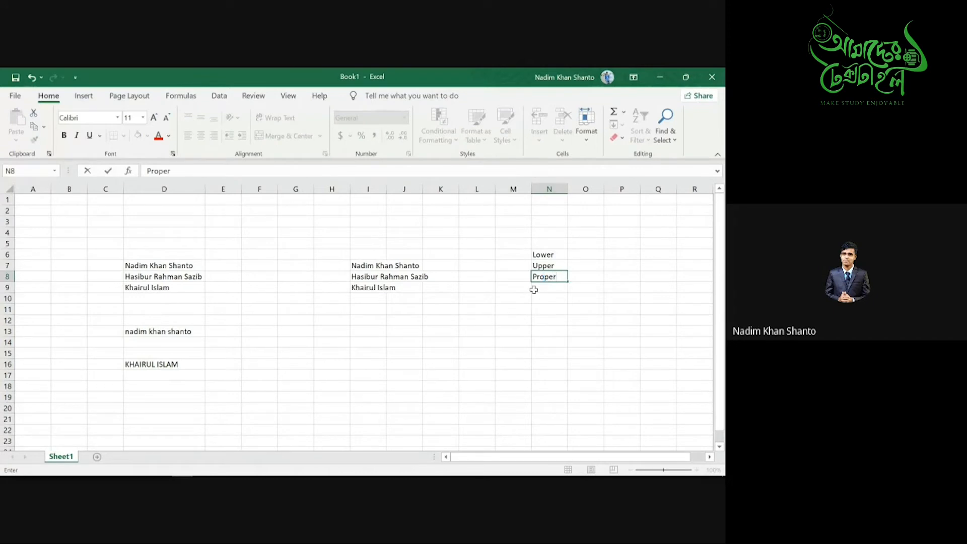
left_click(550, 263)
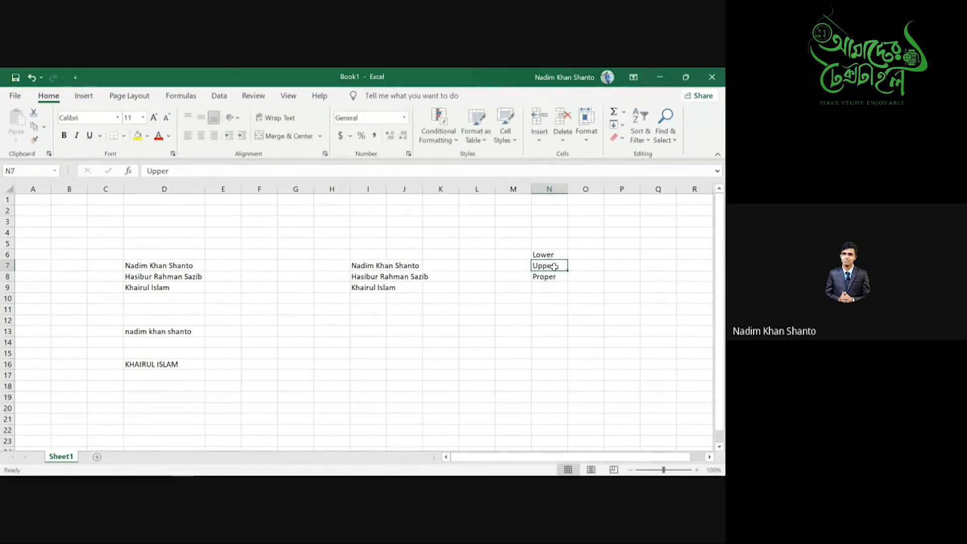
left_click(552, 256)
left_click(551, 278)
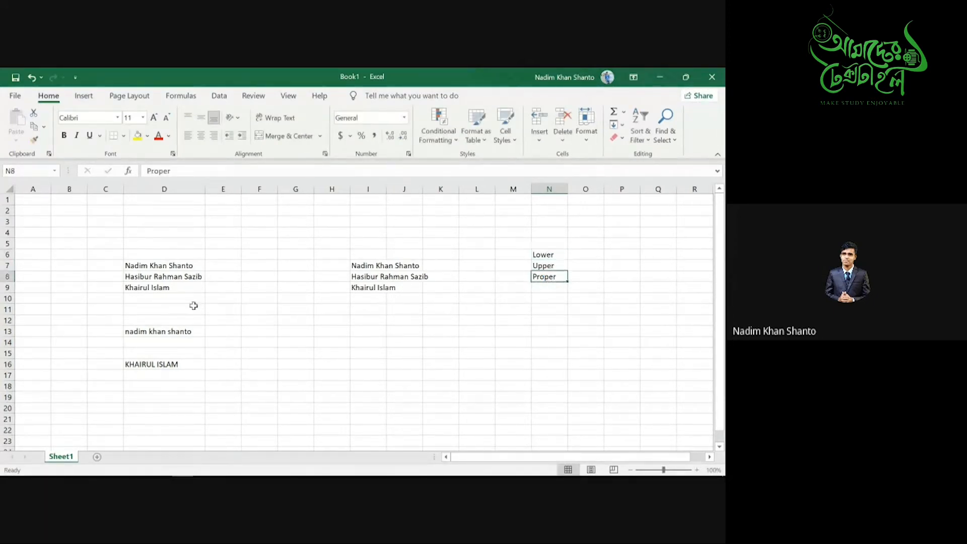
left_click(167, 265)
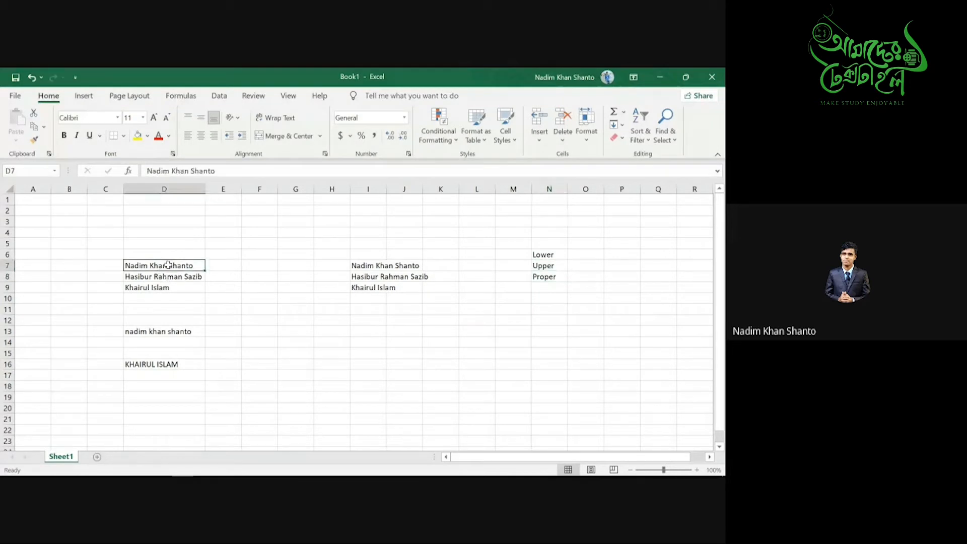
left_click(555, 280)
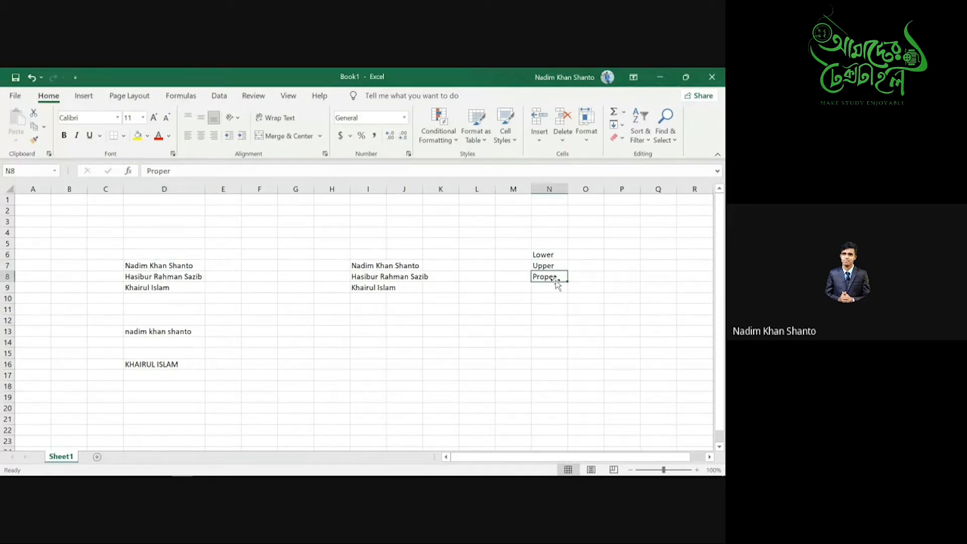
left_click(286, 365)
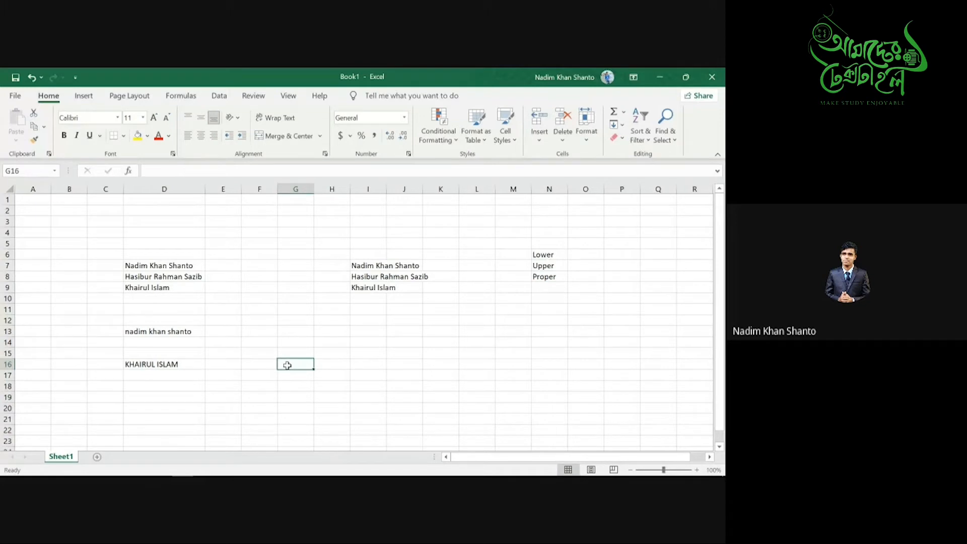
- Enter =PROPER(D16) in G16 to convert the all-caps name to proper case
type("=")
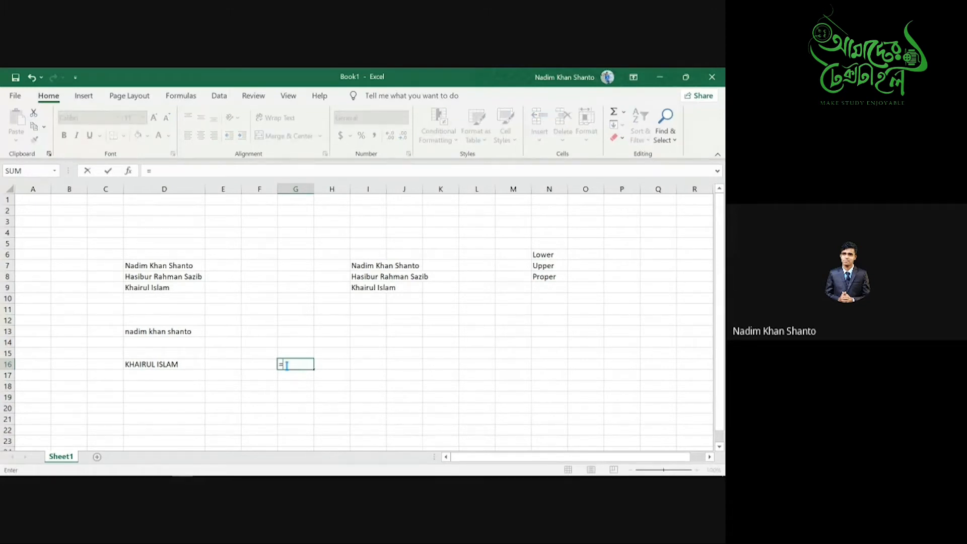
type("proper")
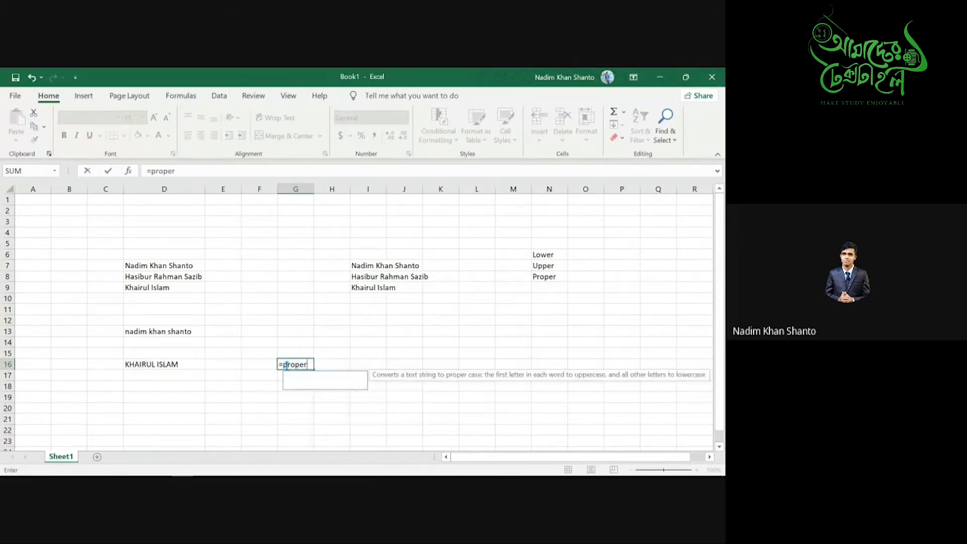
key("Tab")
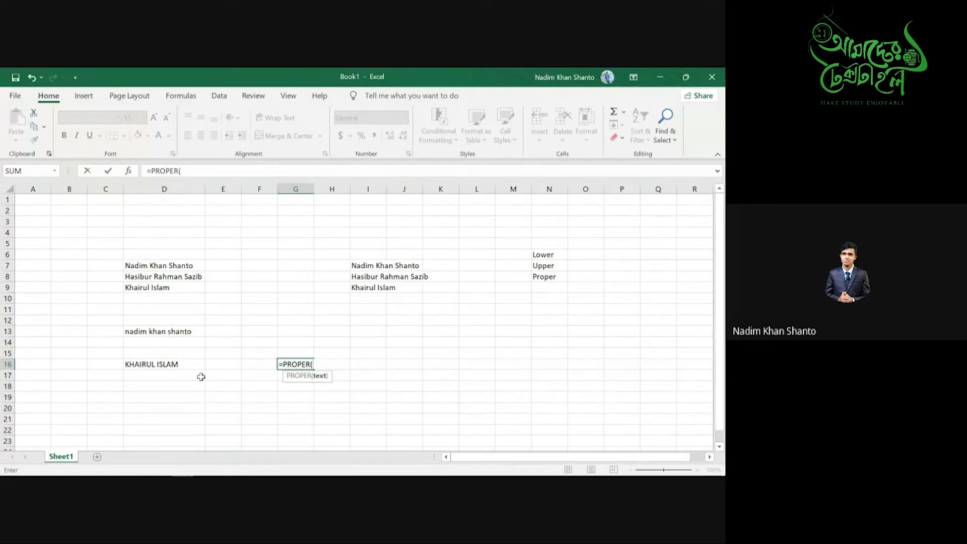
left_click(149, 364)
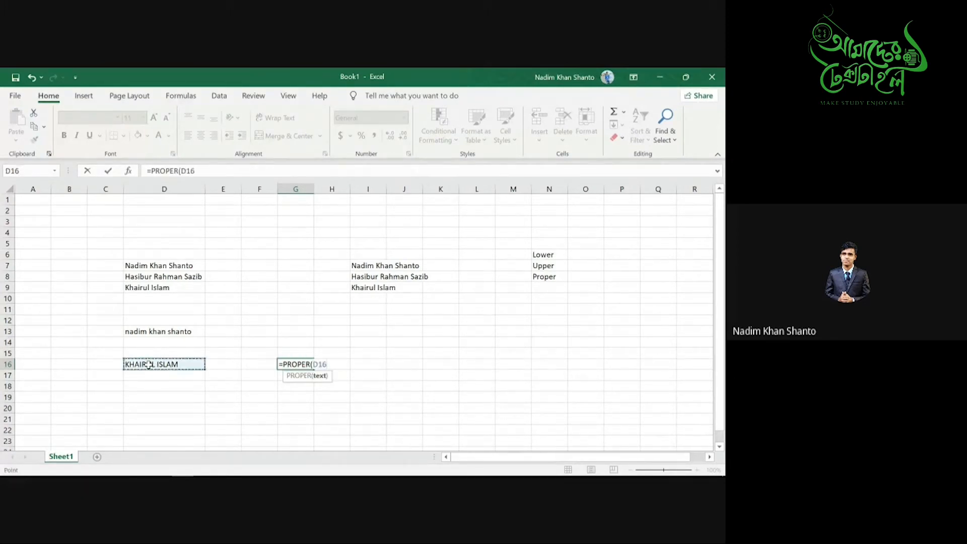
type(")")
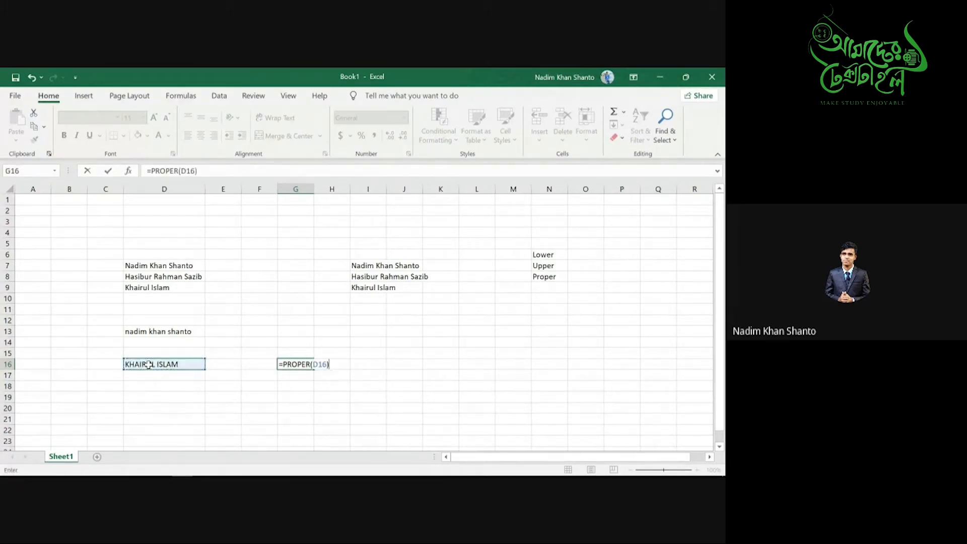
key("Return")
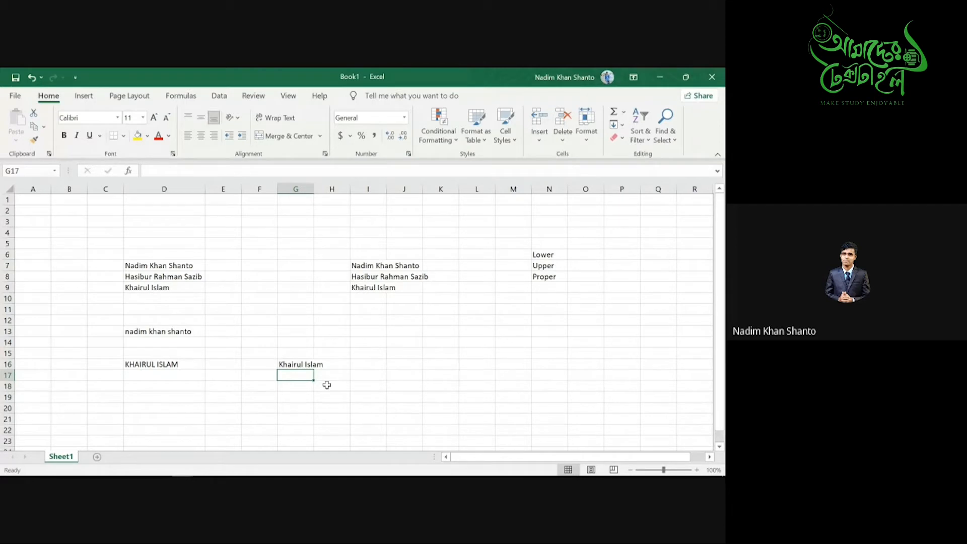
left_click(548, 279)
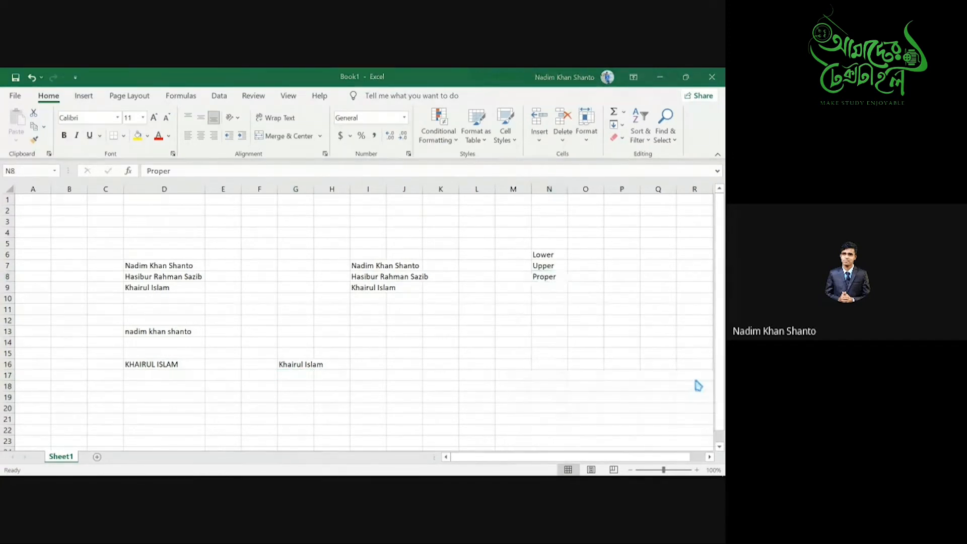
- Delete the labels in M5:O10 and the converted names in C12:H19
left_click_drag(508, 247, 585, 294)
key("Delete")
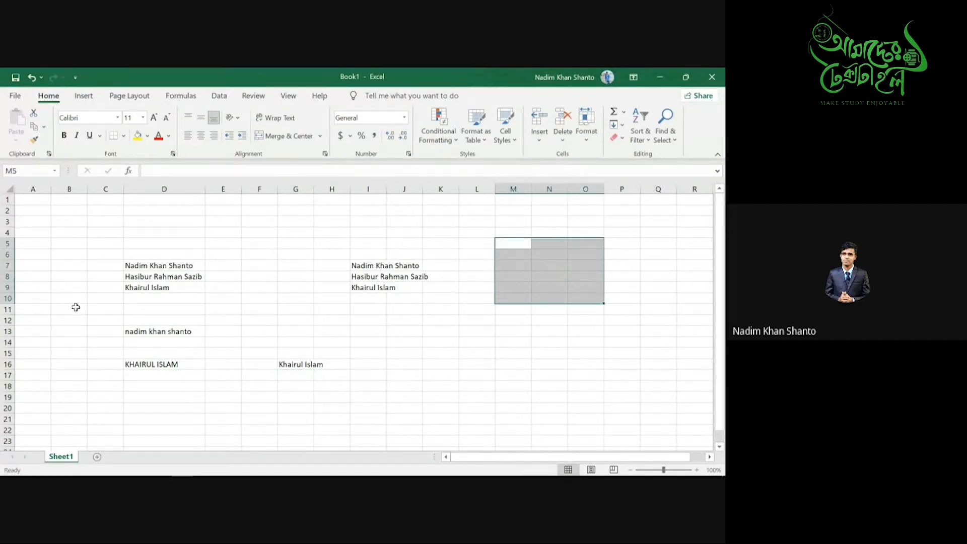
left_click_drag(101, 320, 327, 388)
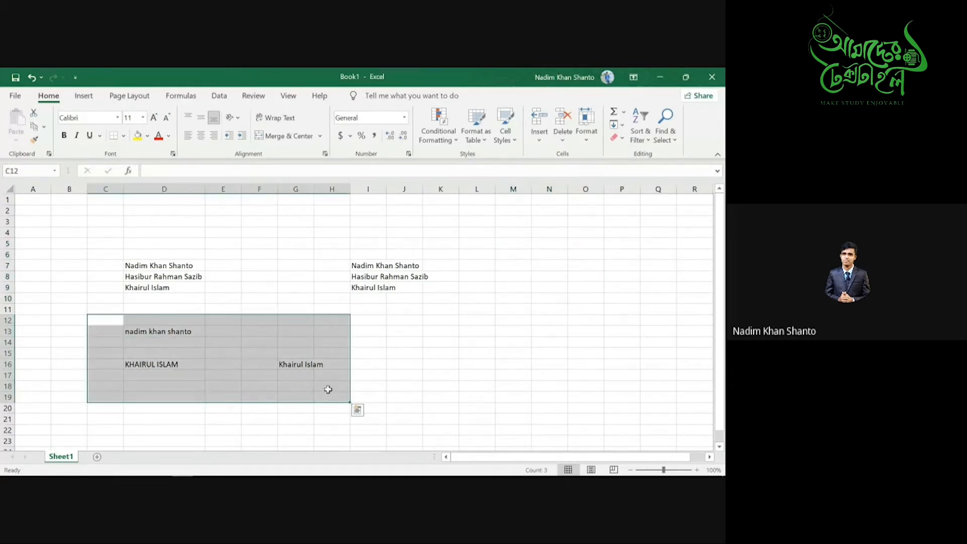
key("Delete")
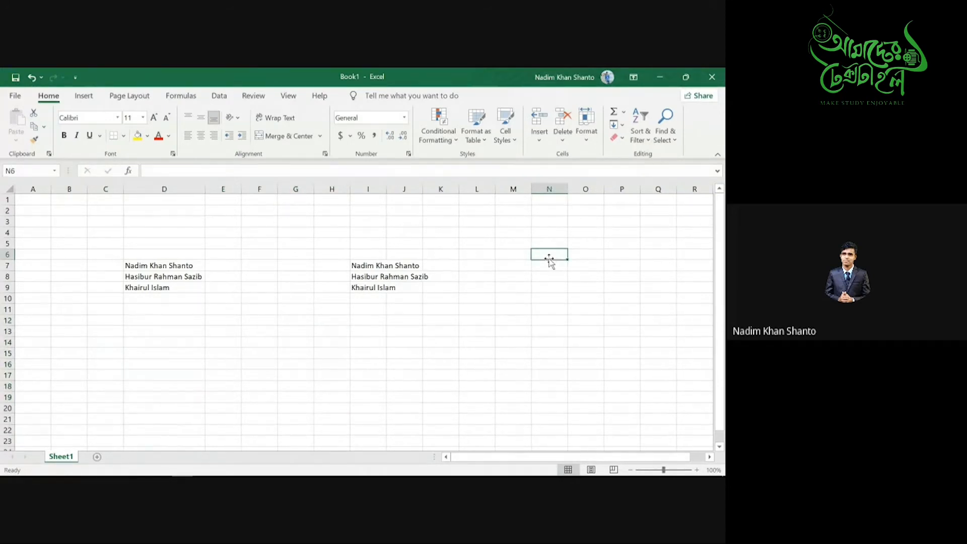
left_click(547, 265)
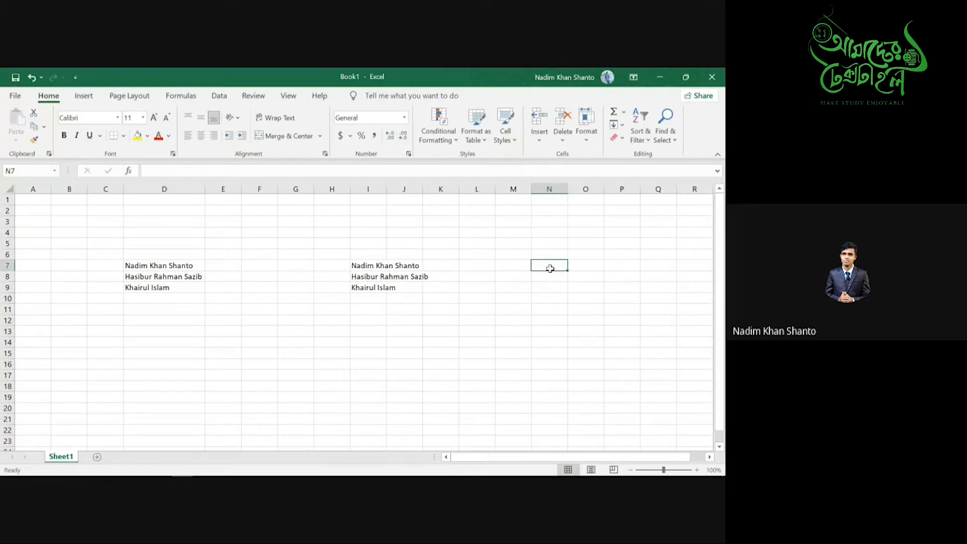
- Click through cells to the right of the name lists to inspect them
left_click(550, 276)
left_click(548, 288)
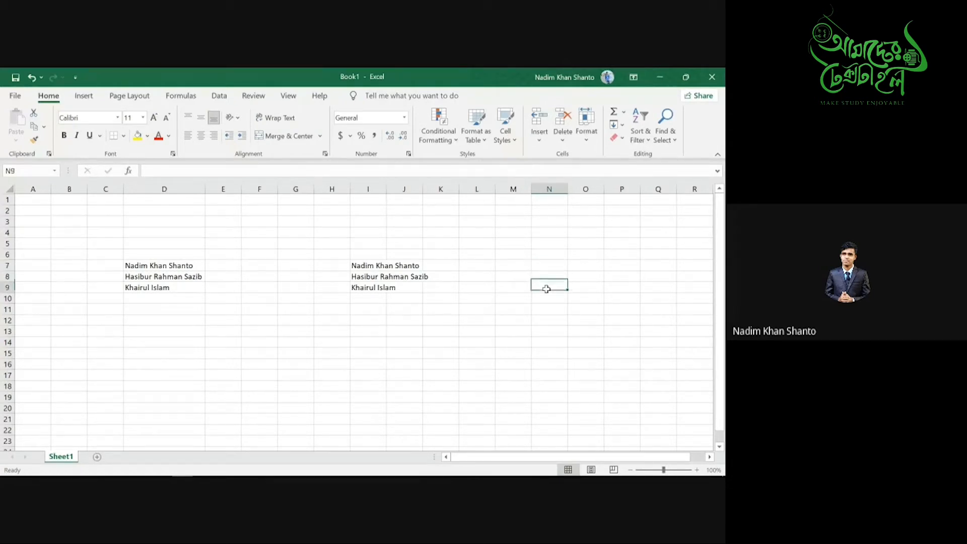
left_click(548, 269)
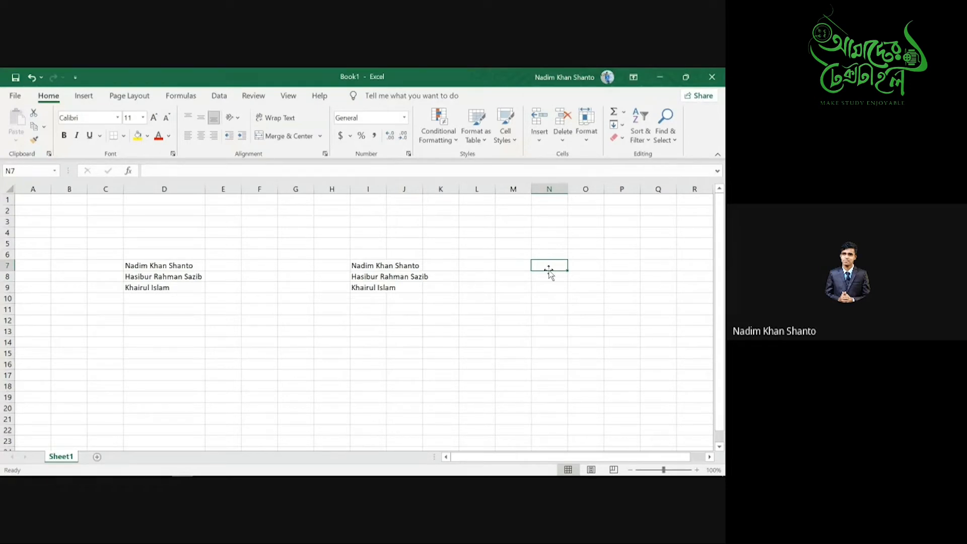
left_click(552, 289)
left_click(548, 270)
left_click(551, 287)
left_click(549, 269)
left_click(559, 297)
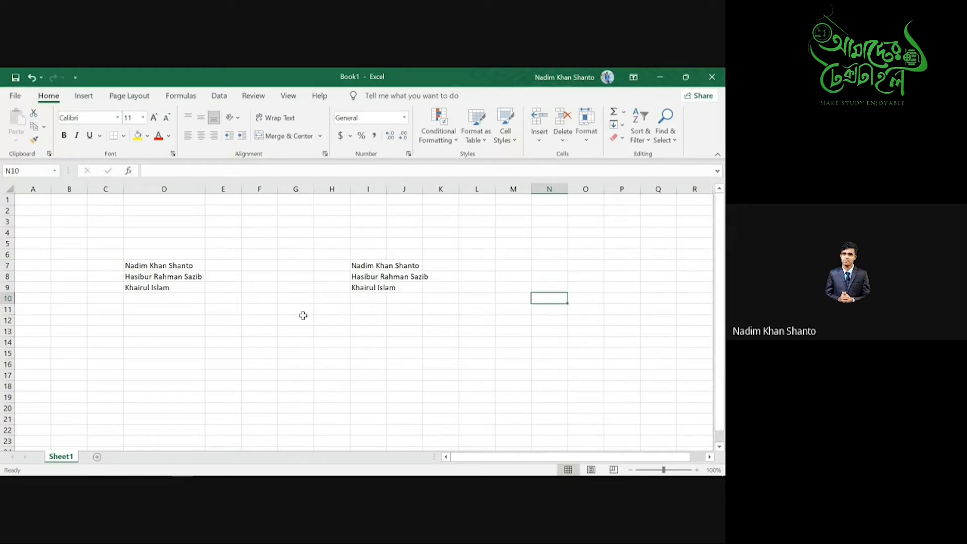
- Delete the duplicate names in H6:K12, then select cell O5
left_click(334, 254)
left_click_drag(334, 254, 441, 316)
key("Delete")
left_click(338, 265)
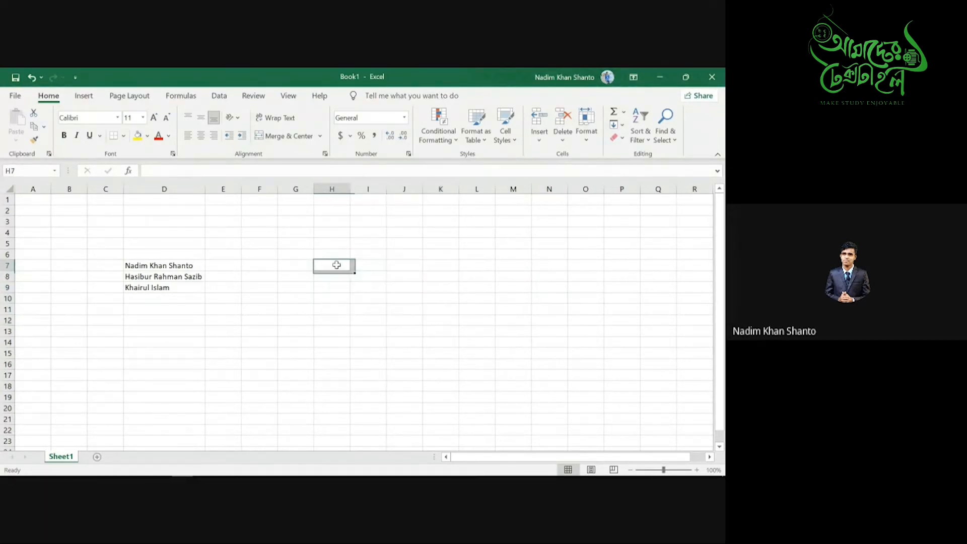
left_click(574, 246)
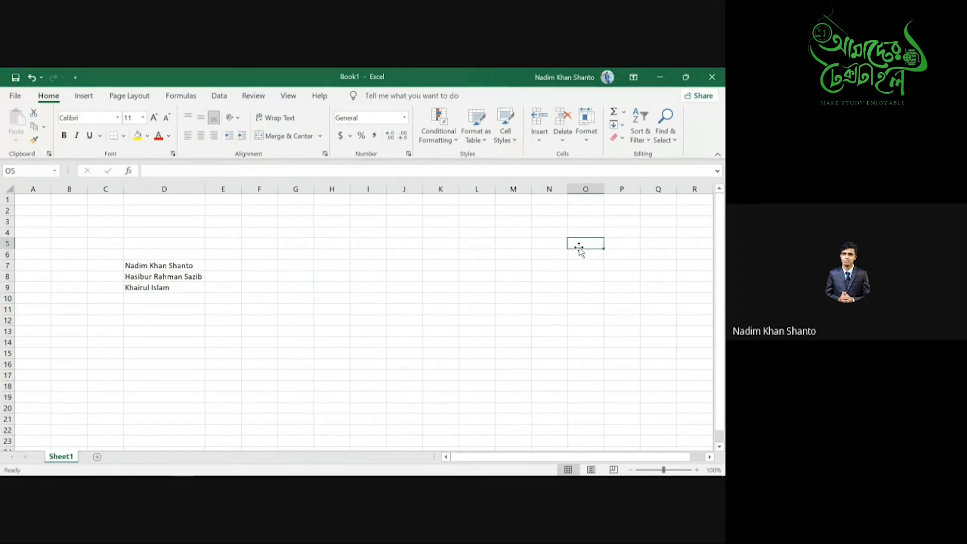
- Enter the function labels Left, Right and Mid in O5, O6 and O7
type("Left")
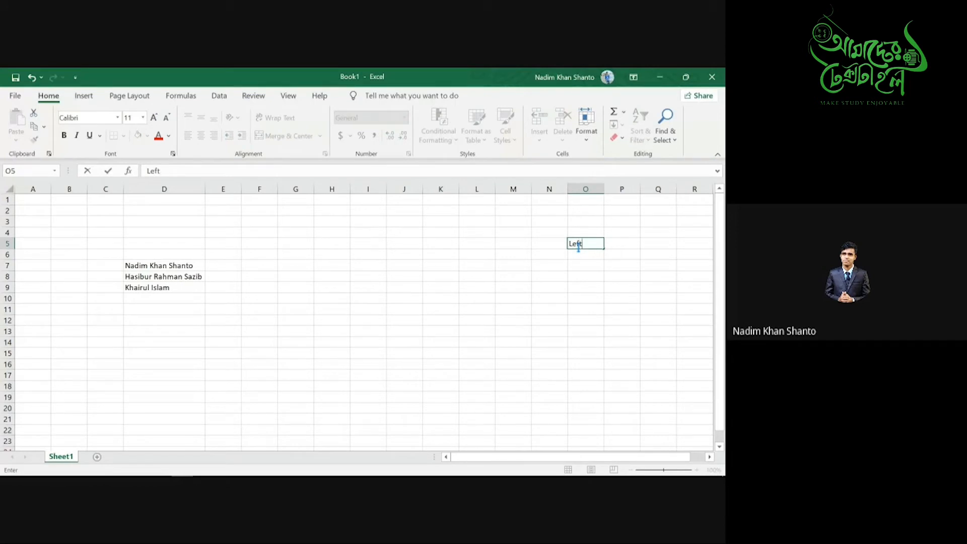
left_click(581, 257)
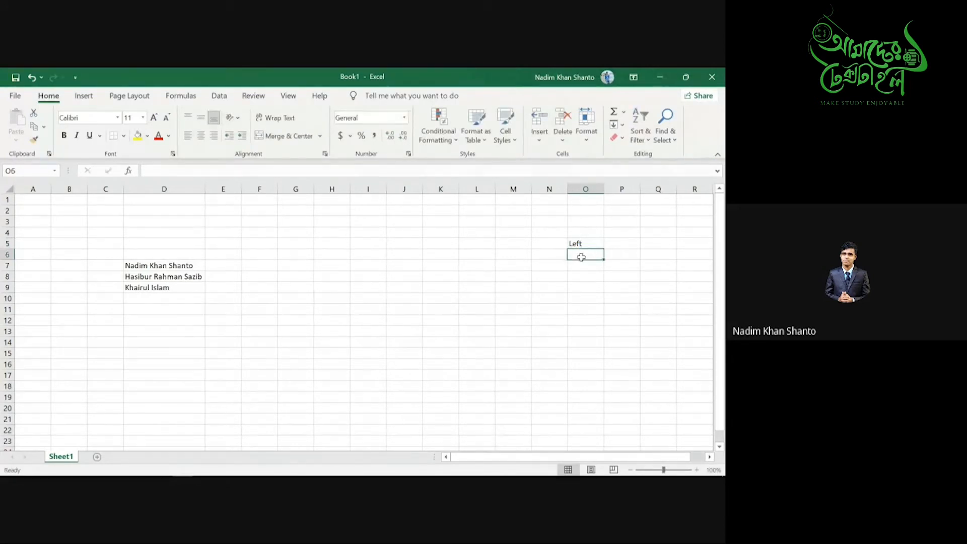
type("Right")
left_click(581, 263)
type("Mid")
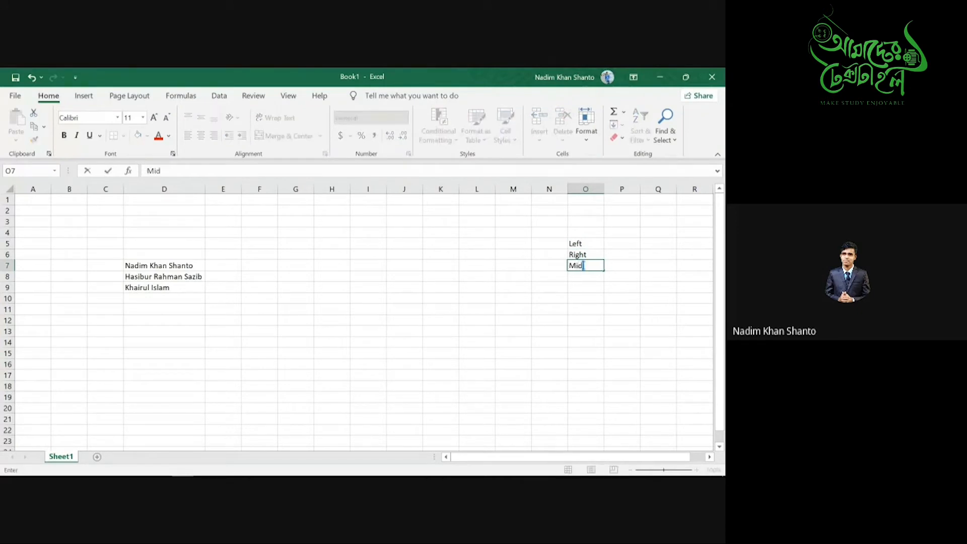
left_click_drag(564, 232, 606, 284)
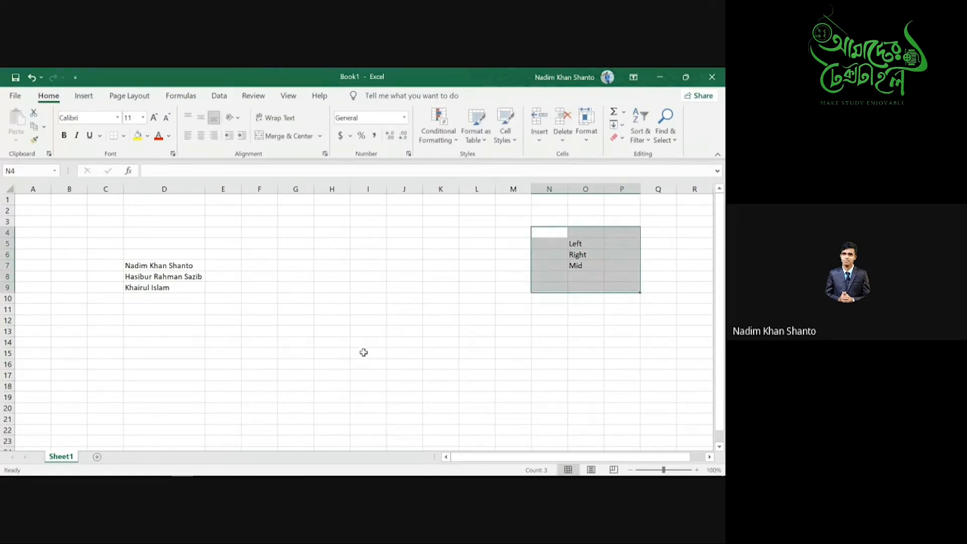
- Start a formula in G7, trying references to D7 and O5 before removing them
left_click(296, 268)
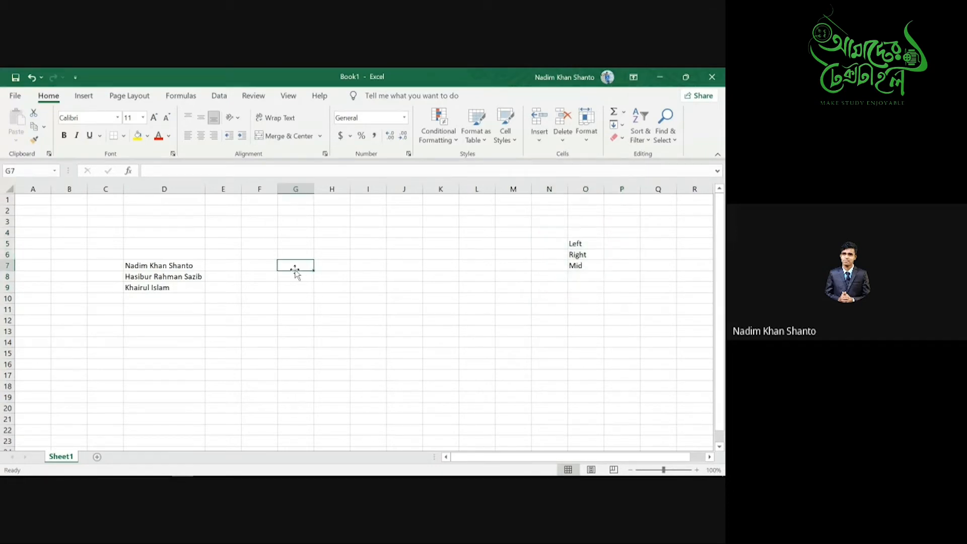
type("=")
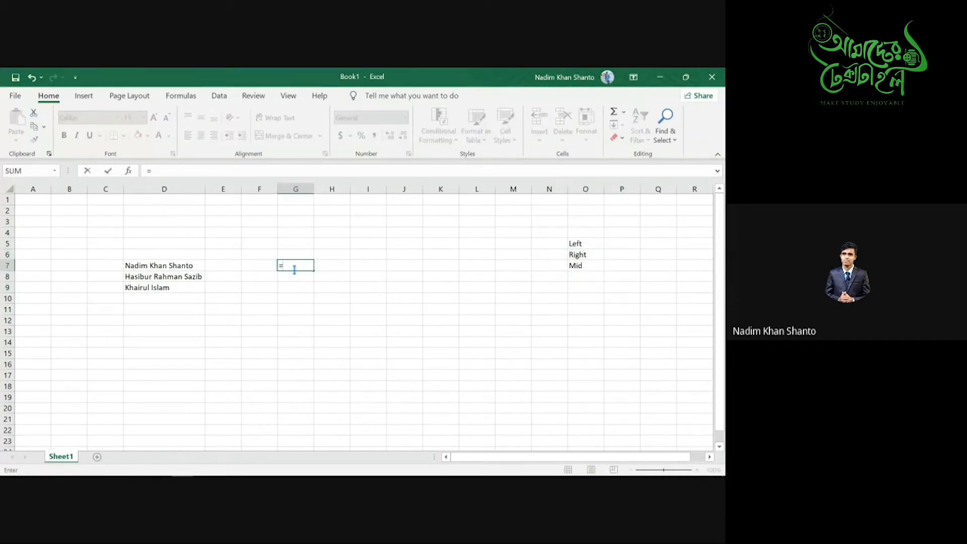
left_click(146, 266)
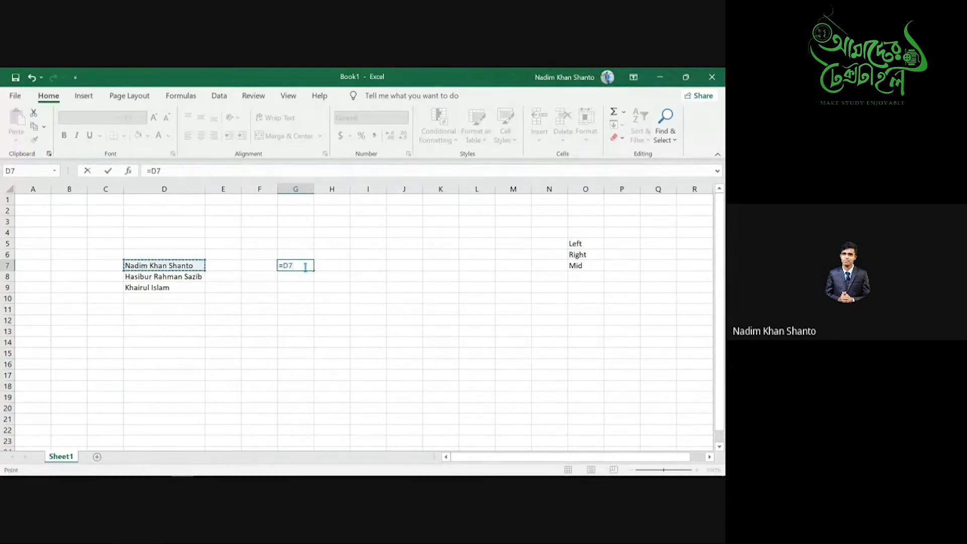
key("BackSpace")
key("BackSpace")
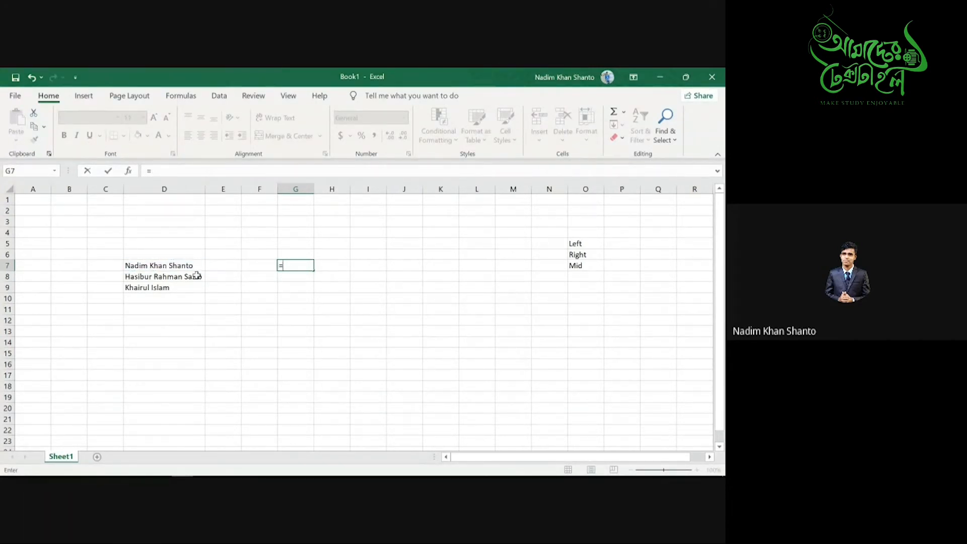
left_click(185, 266)
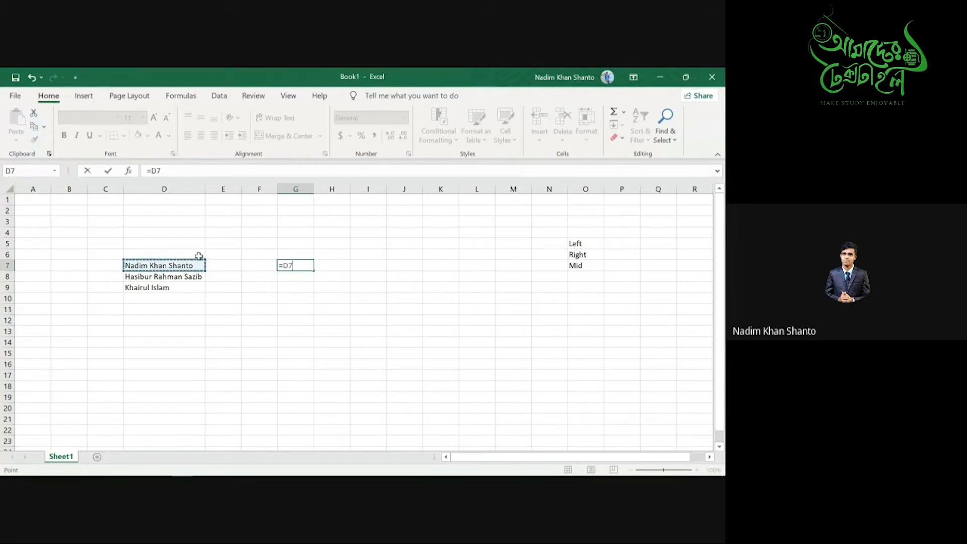
key("BackSpace")
key("BackSpace")
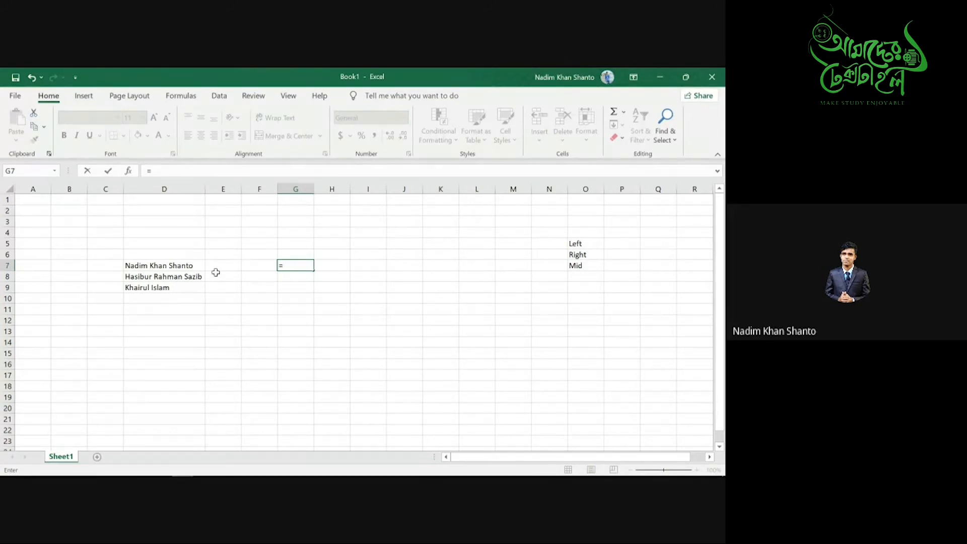
left_click(585, 244)
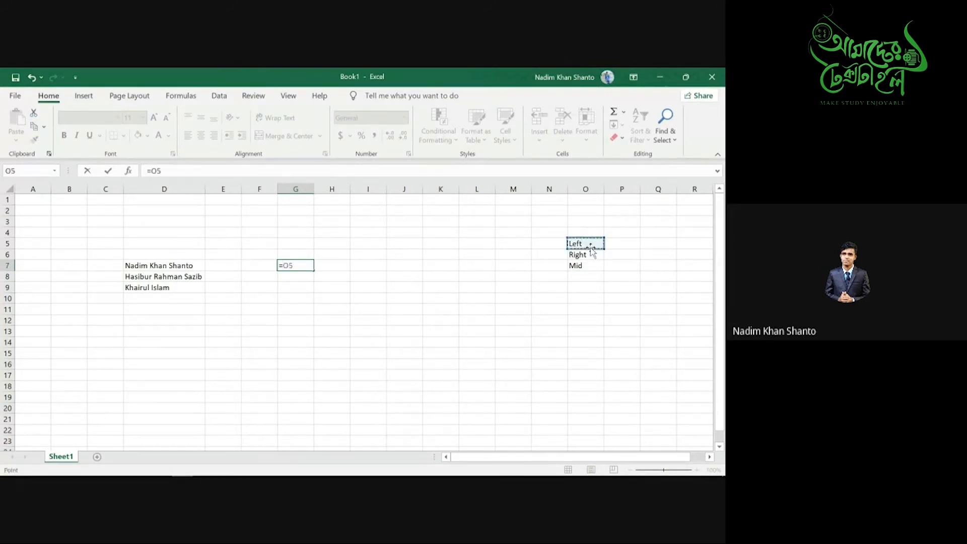
left_click(307, 267)
key("BackSpace")
key("BackSpace")
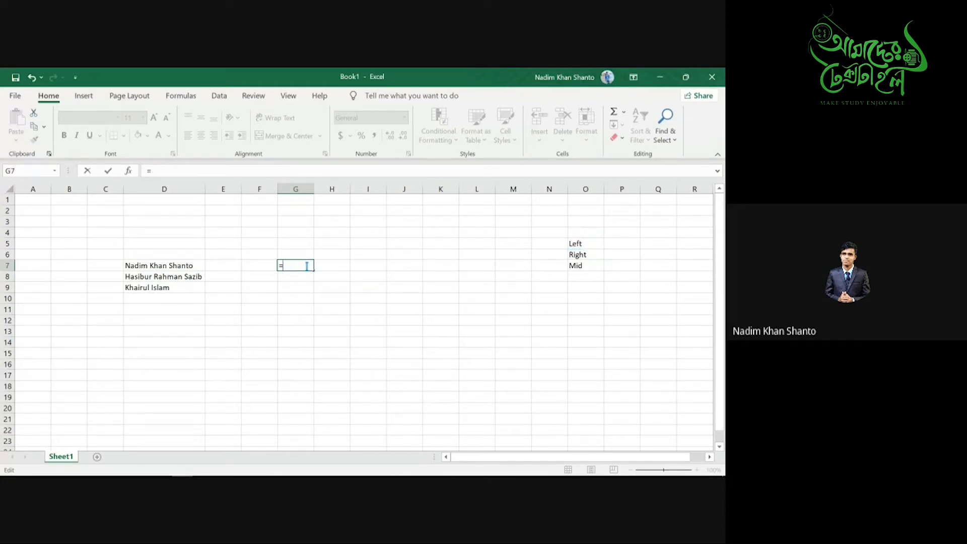
type("left")
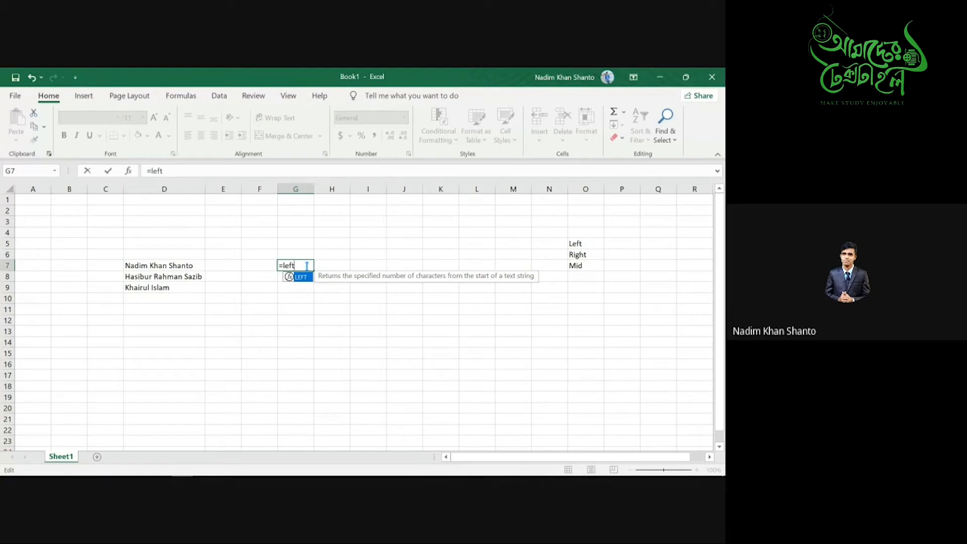
key("Tab")
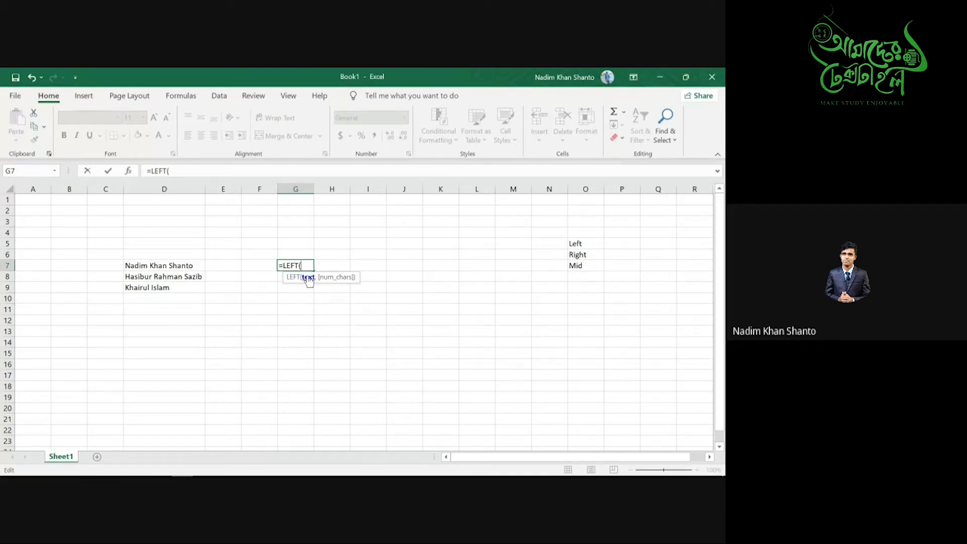
left_click(142, 264)
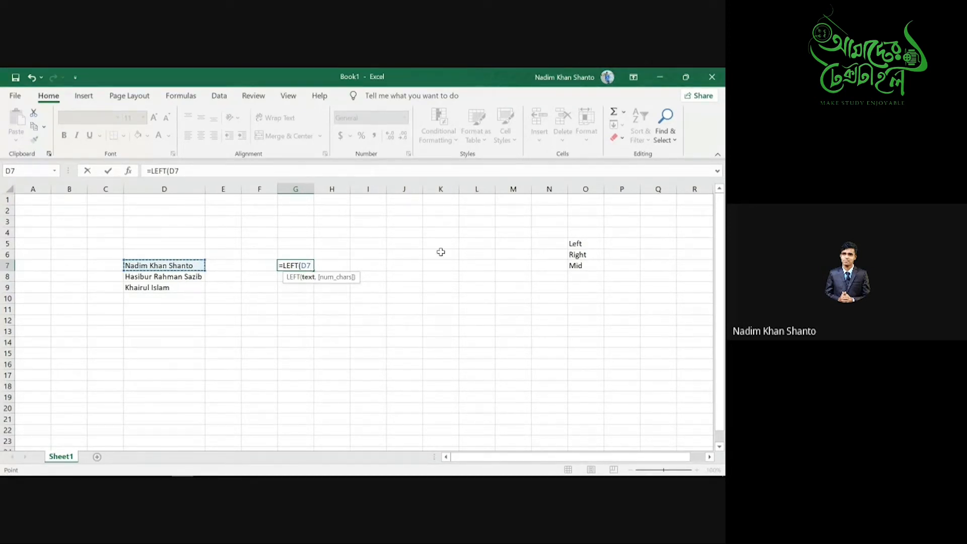
type(",")
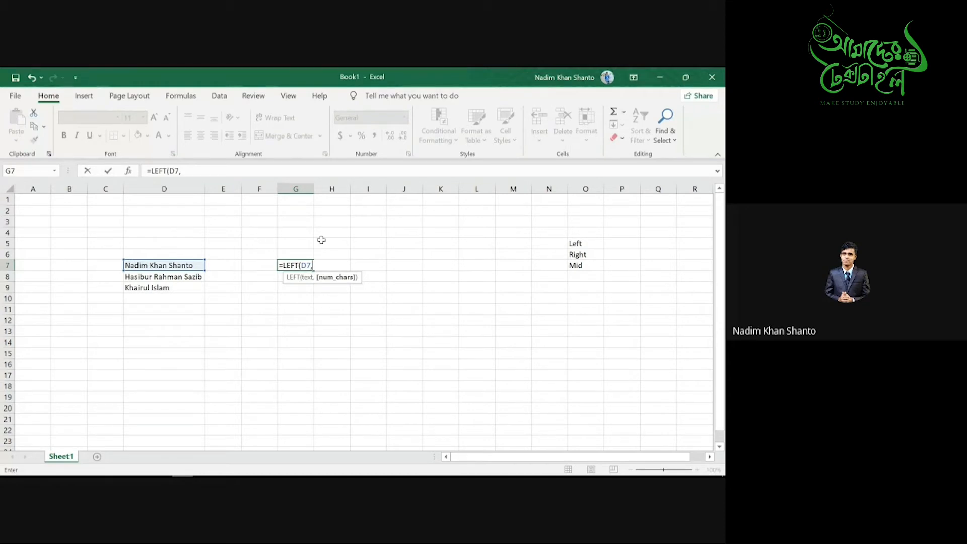
type("50")
key("BackSpace")
type(")")
key("Return")
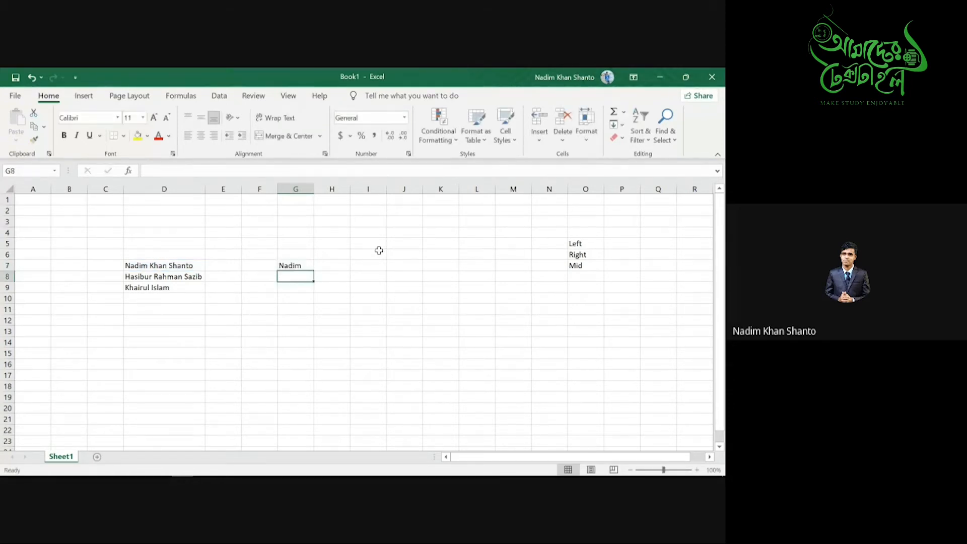
left_click(168, 268)
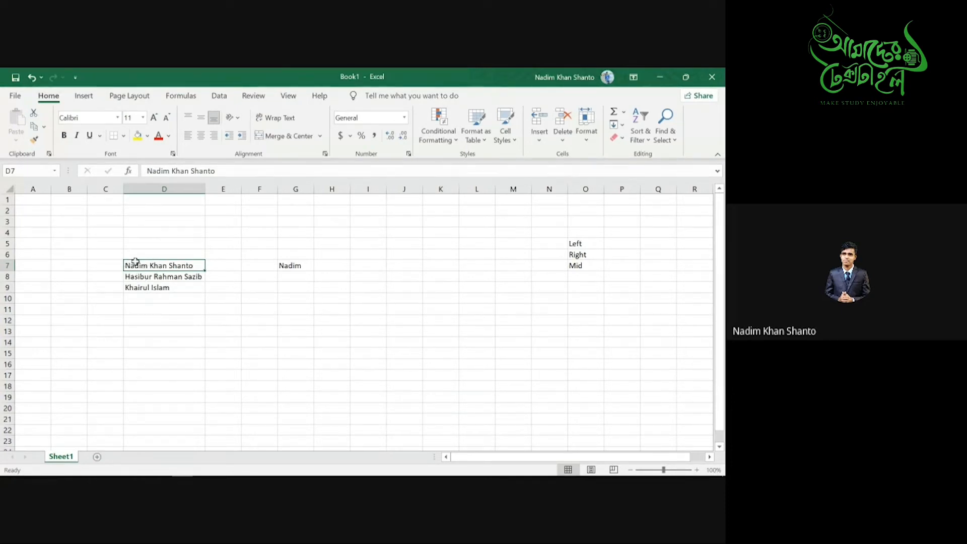
left_click(305, 265)
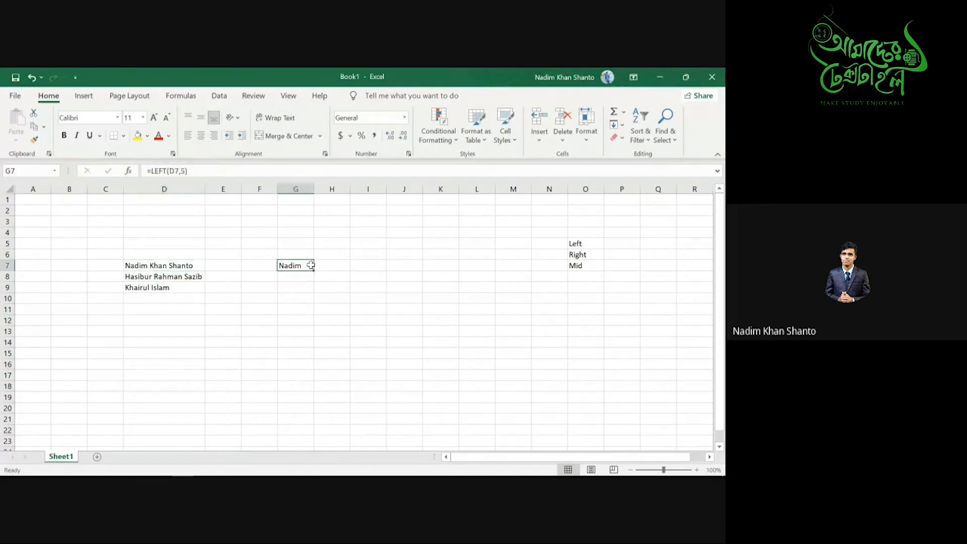
left_click(322, 265)
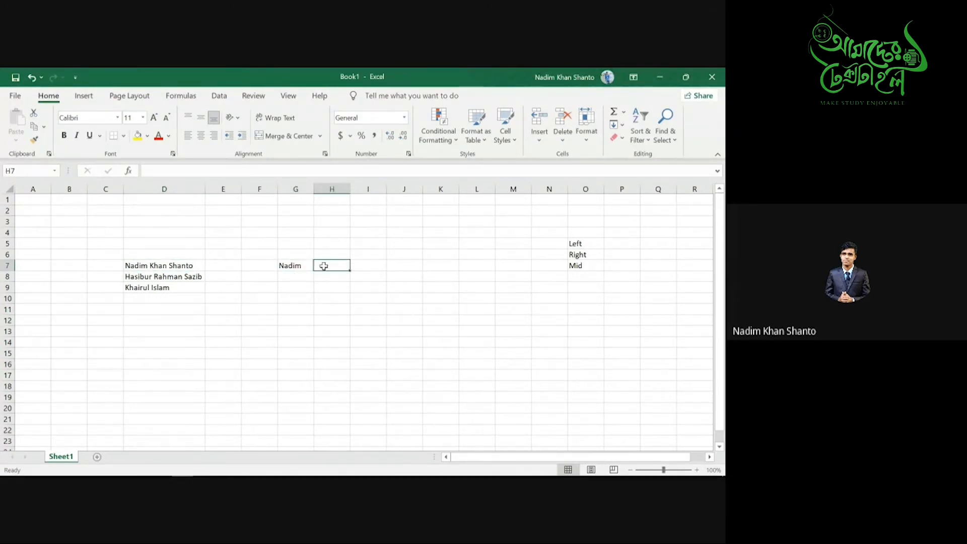
- Enter =RIGHT(D8,5) in H7 and verify the formula, then select G9
left_click(306, 279)
left_click(324, 267)
type("=")
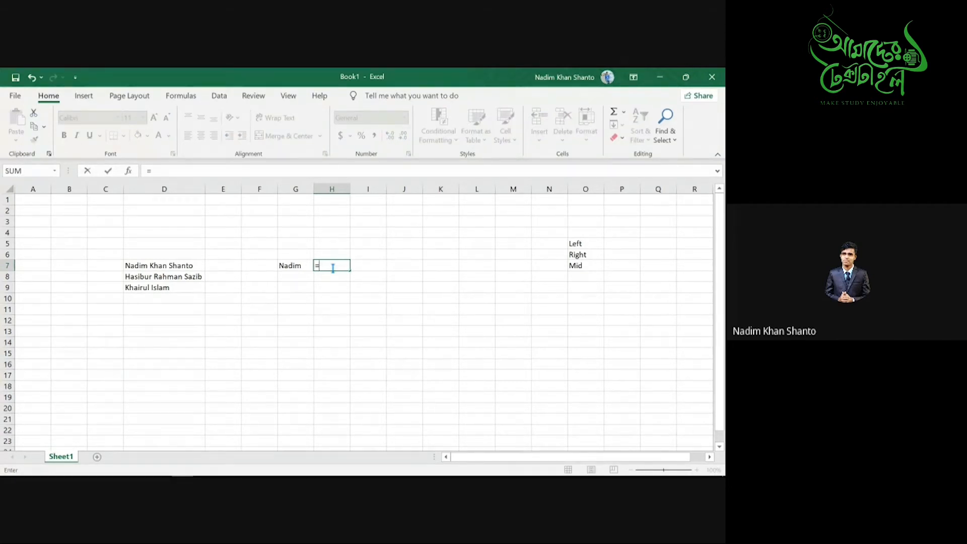
type("Right")
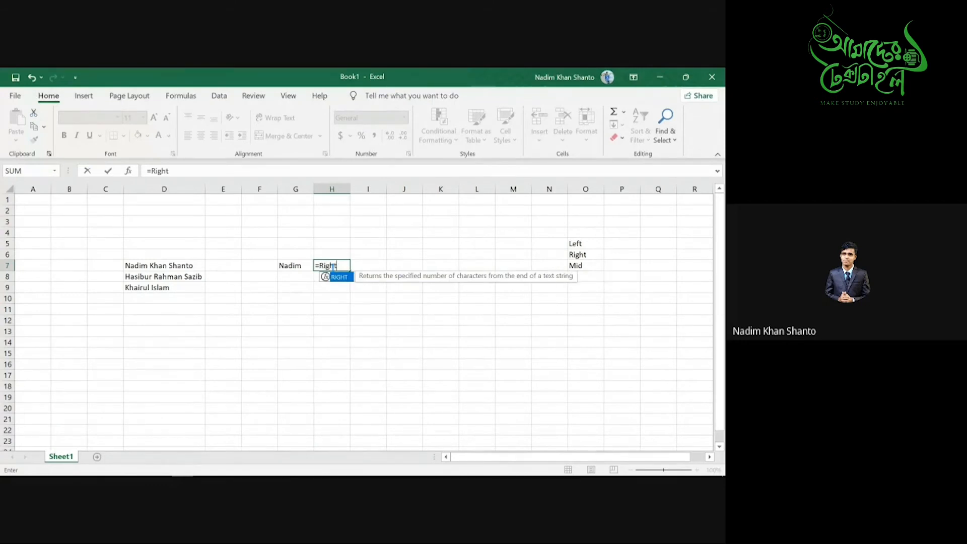
key("Tab")
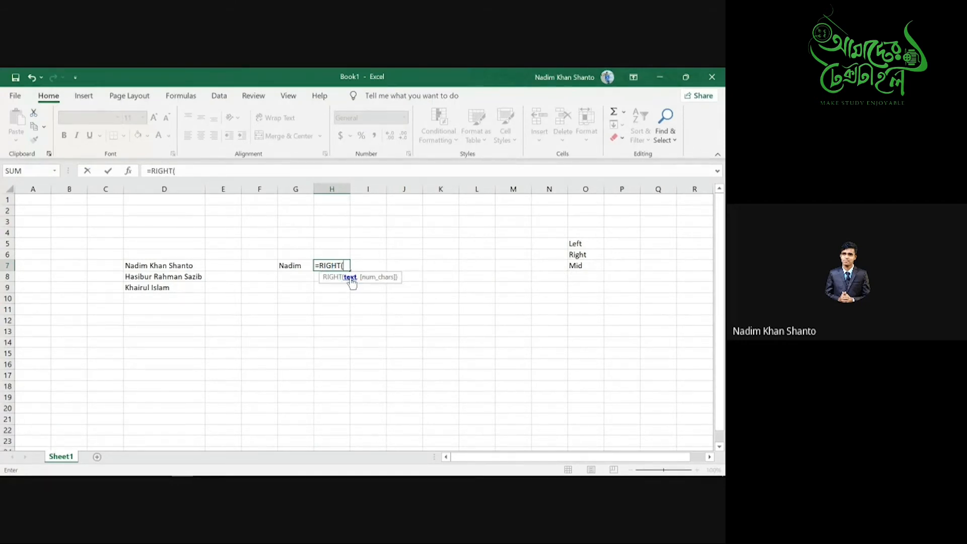
left_click(135, 276)
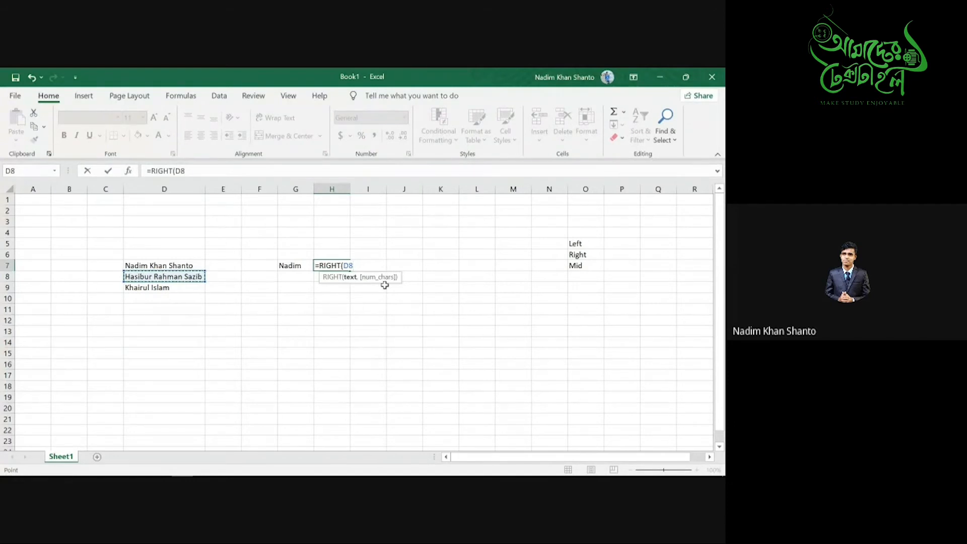
type(",")
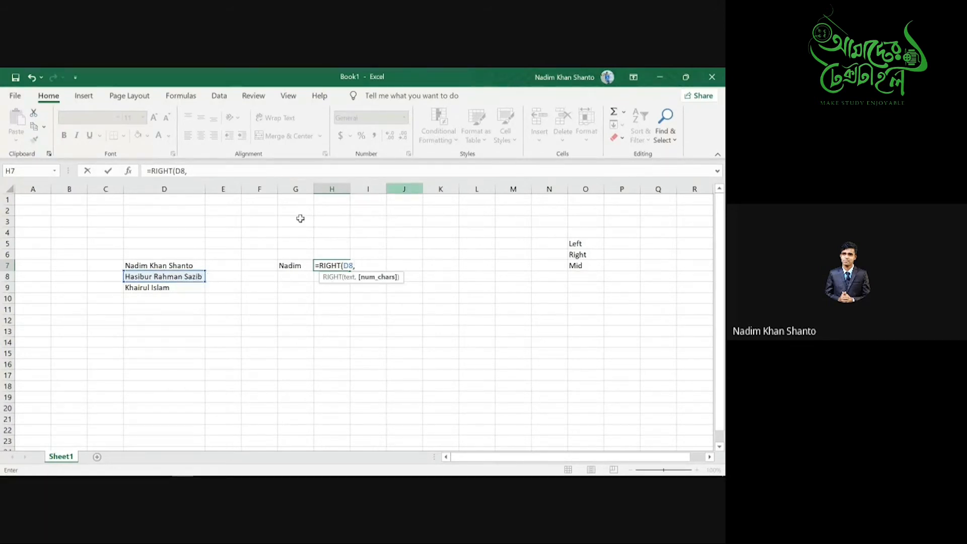
type("5")
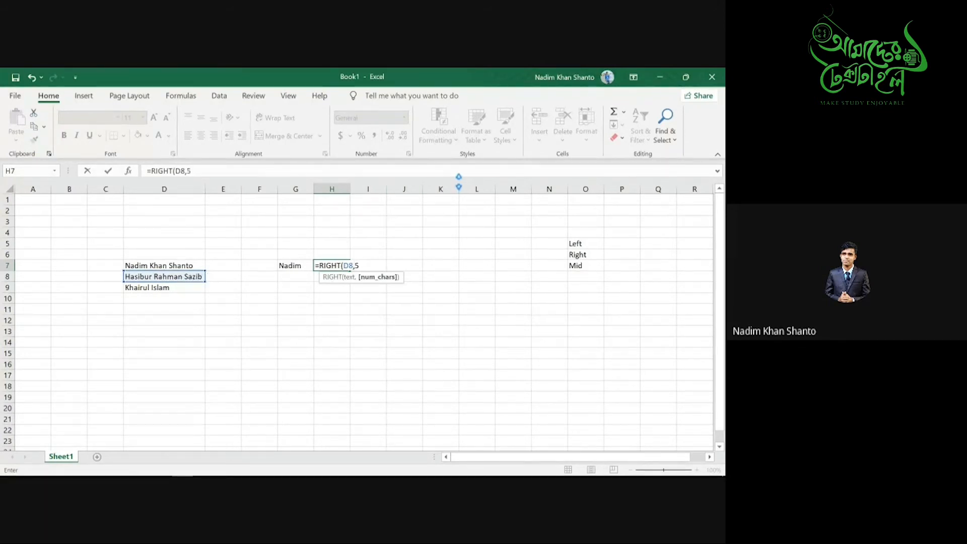
type(")")
key("Return")
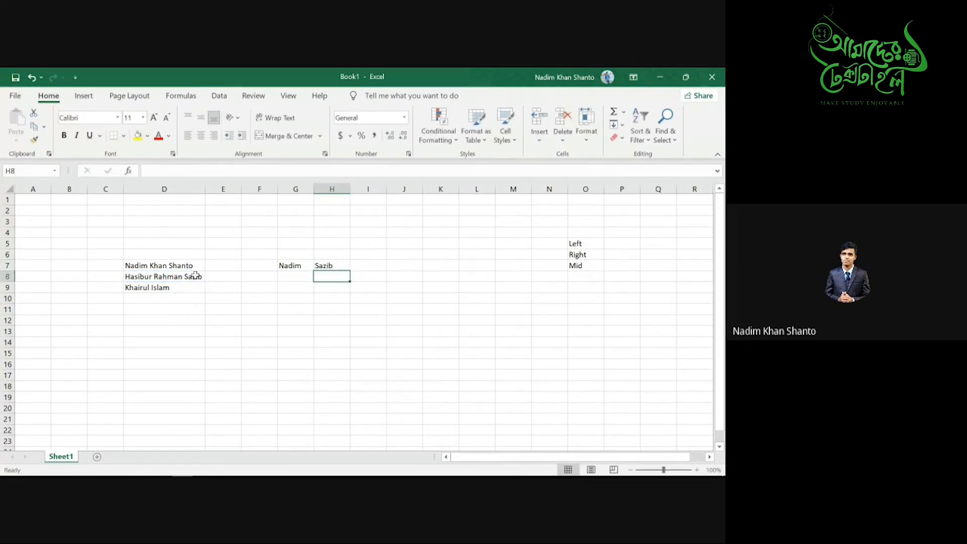
left_click(320, 266)
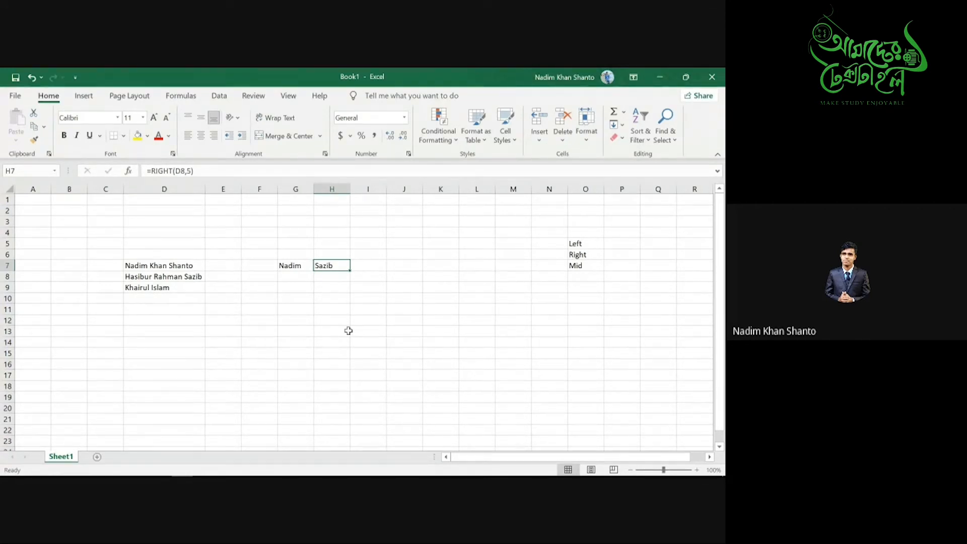
left_click(291, 290)
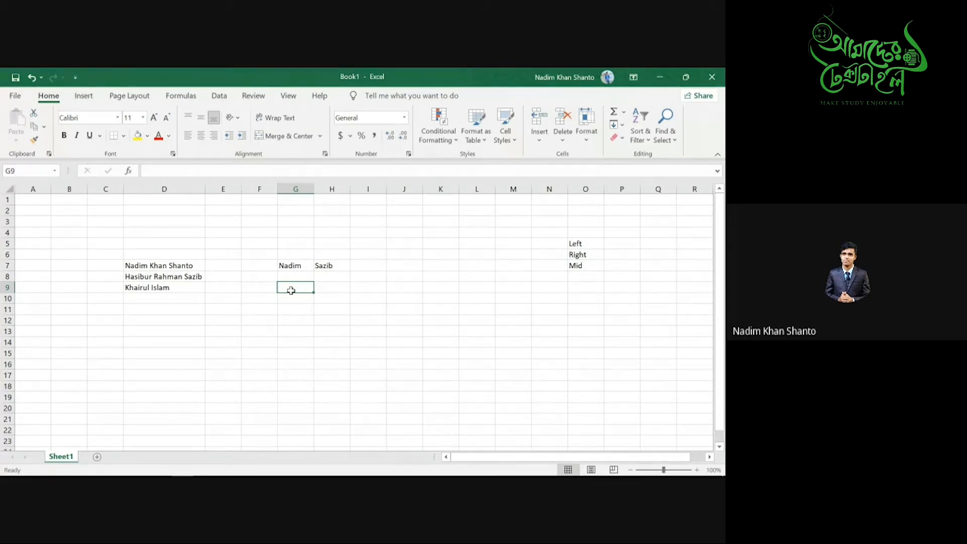
- Enter =MID(D7,7,4) in G9 to extract the middle name from D7
type("=mid")
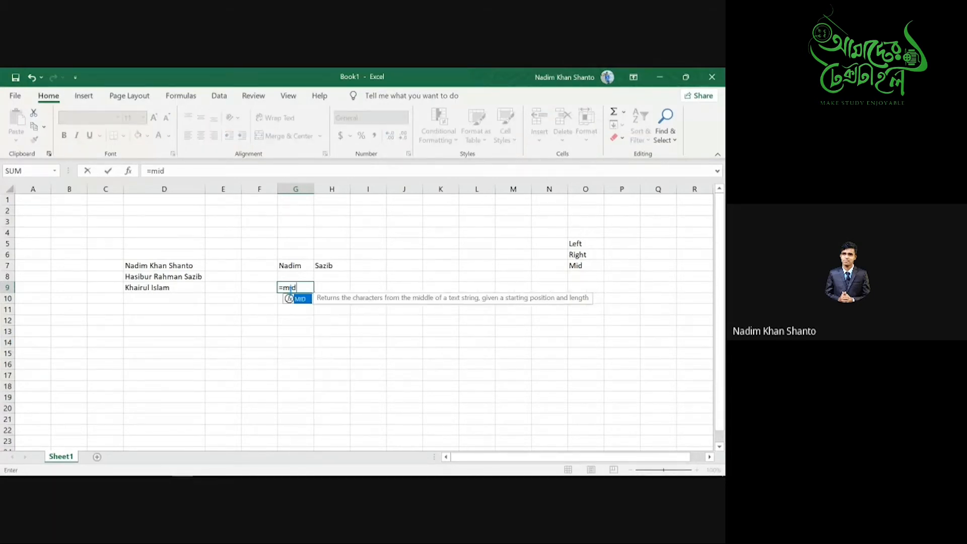
double_click(292, 298)
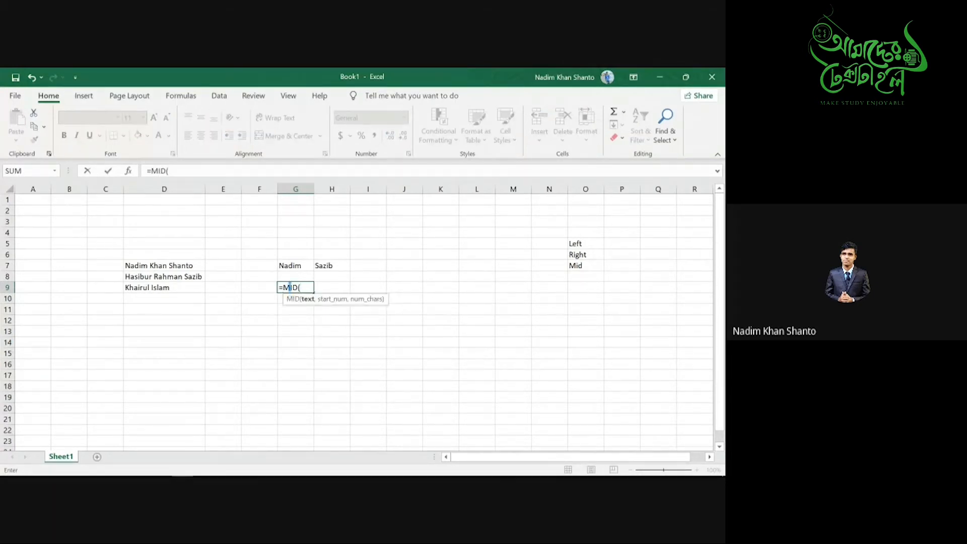
left_click(144, 264)
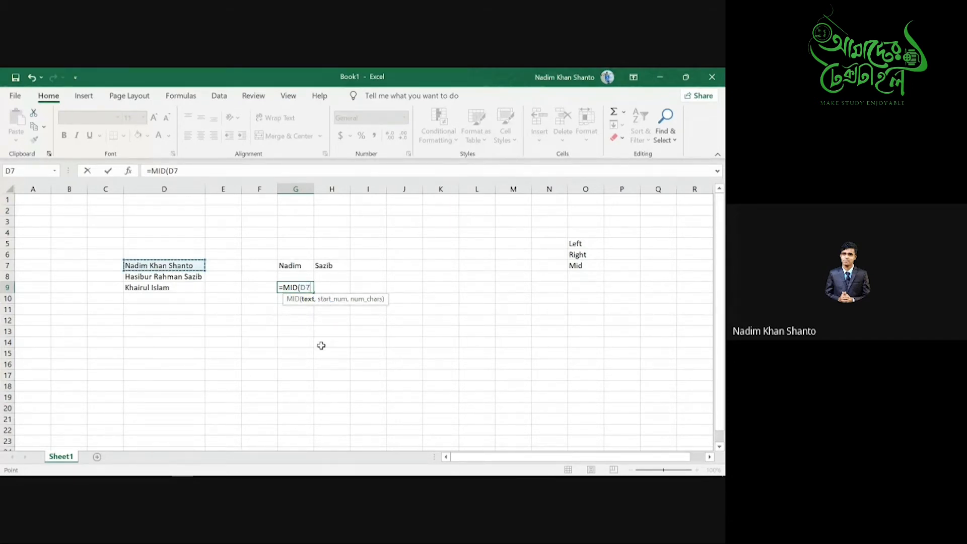
type(",")
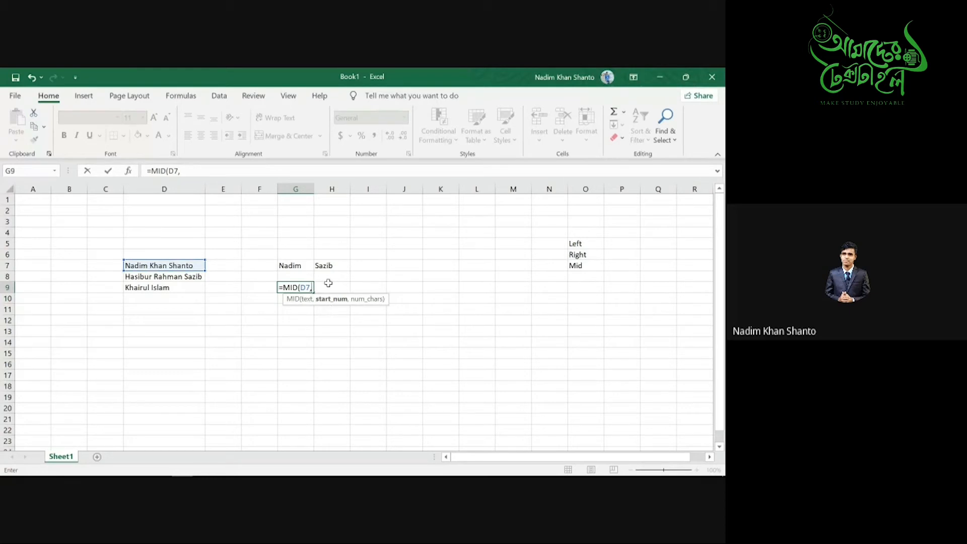
type("7,")
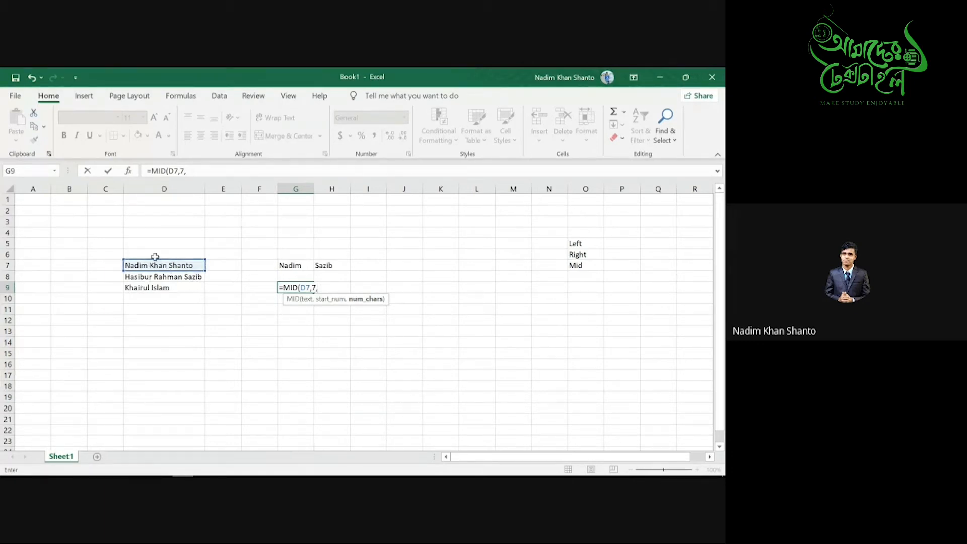
type("4)")
key("Return")
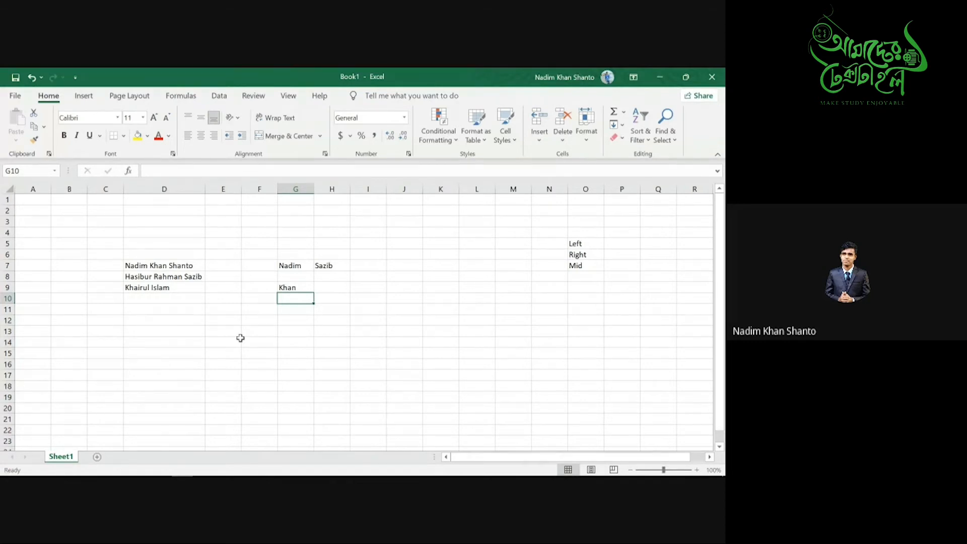
key("super+Tab")
left_click(233, 203)
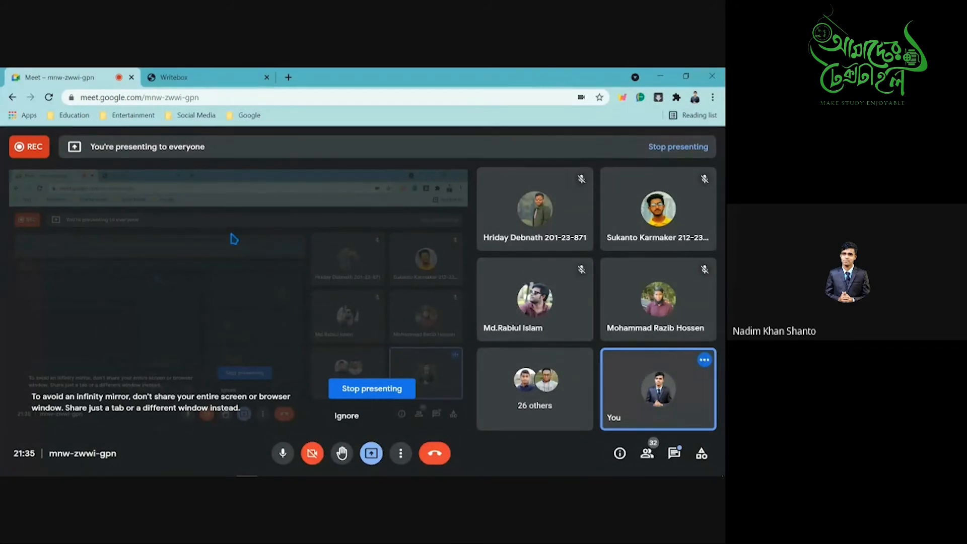
left_click(660, 76)
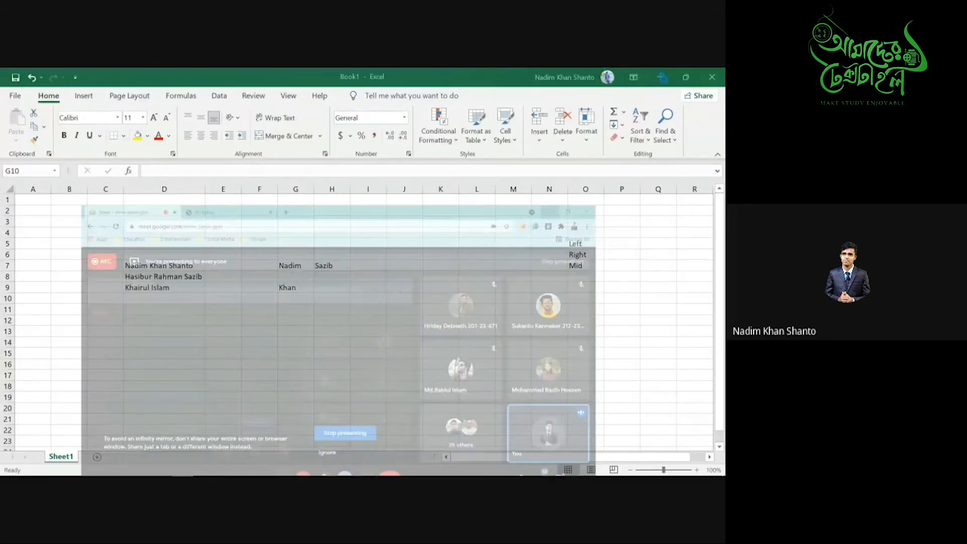
left_click(698, 379)
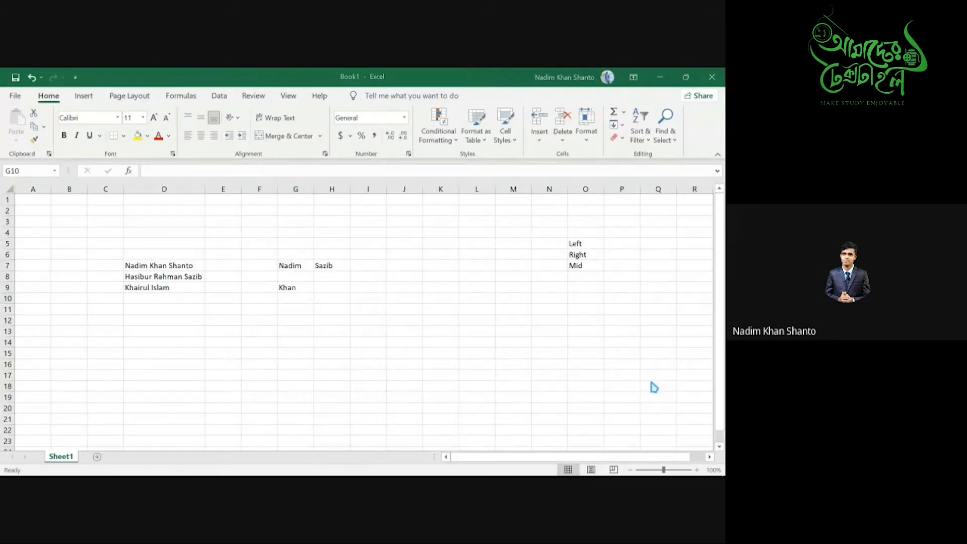
left_click(153, 342)
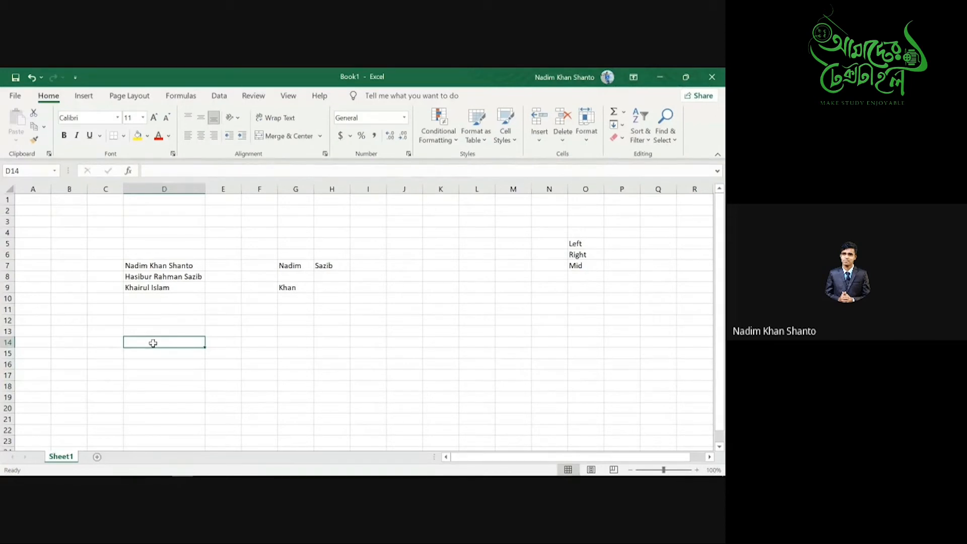
- Delete the LEFT, RIGHT and MID results in F6:H10 and select H7
left_click_drag(262, 253, 341, 298)
key("Delete")
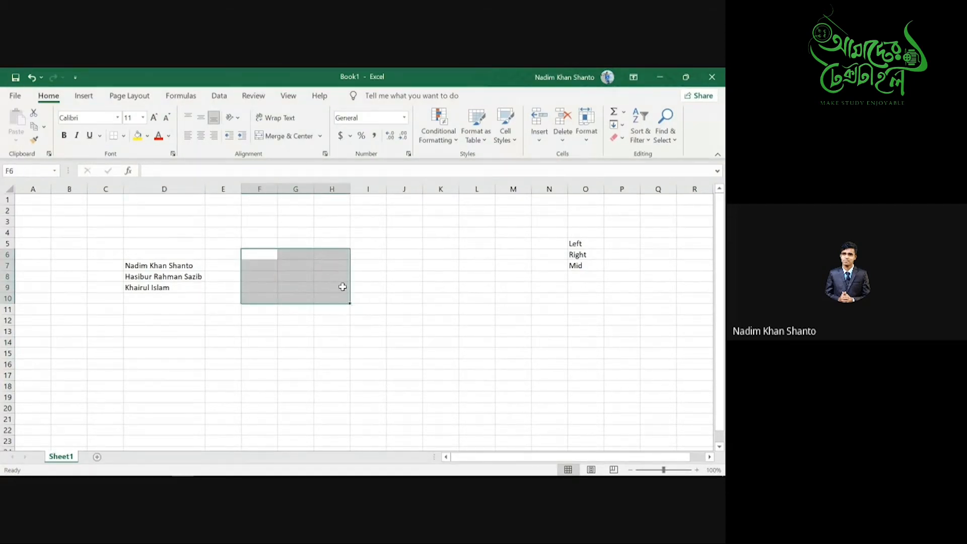
left_click(294, 255)
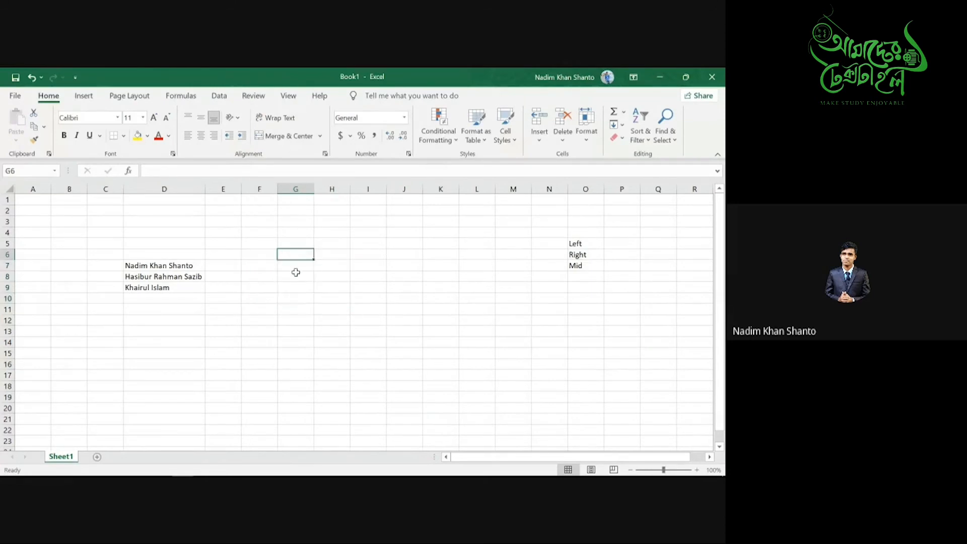
key("Down")
key("Down")
key("Up")
left_click(286, 257)
left_click(335, 253)
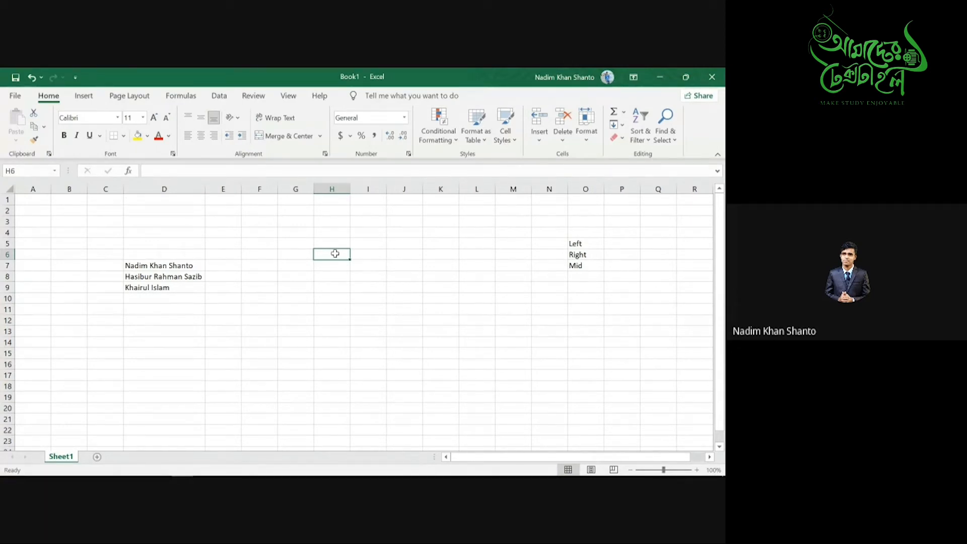
left_click(326, 267)
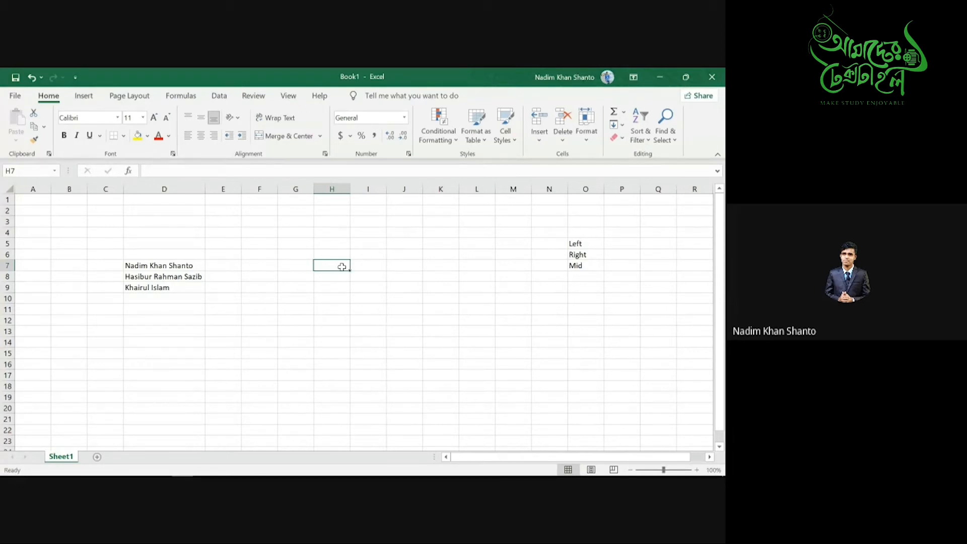
- Enter =MID(D7,7,4) in H7 to return D7's middle name
type("=mid")
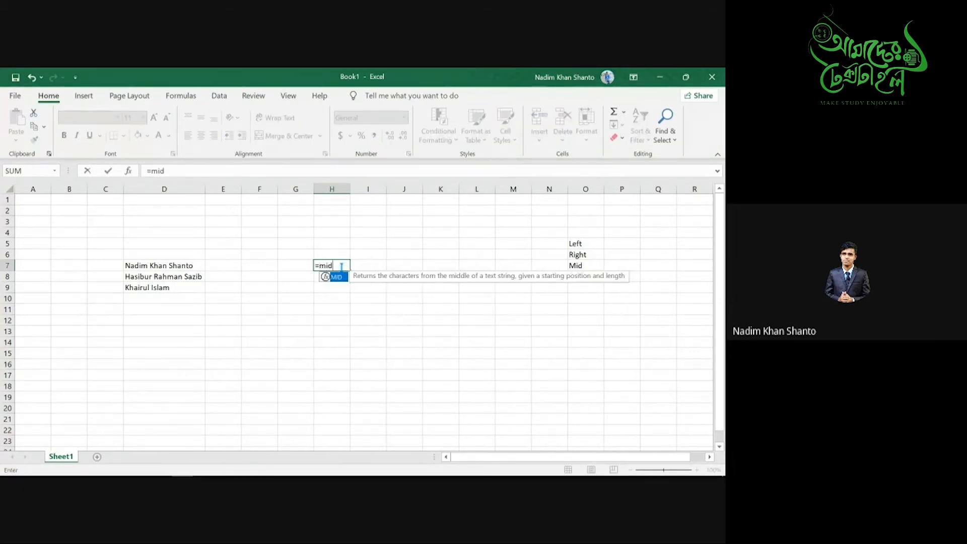
key("Tab")
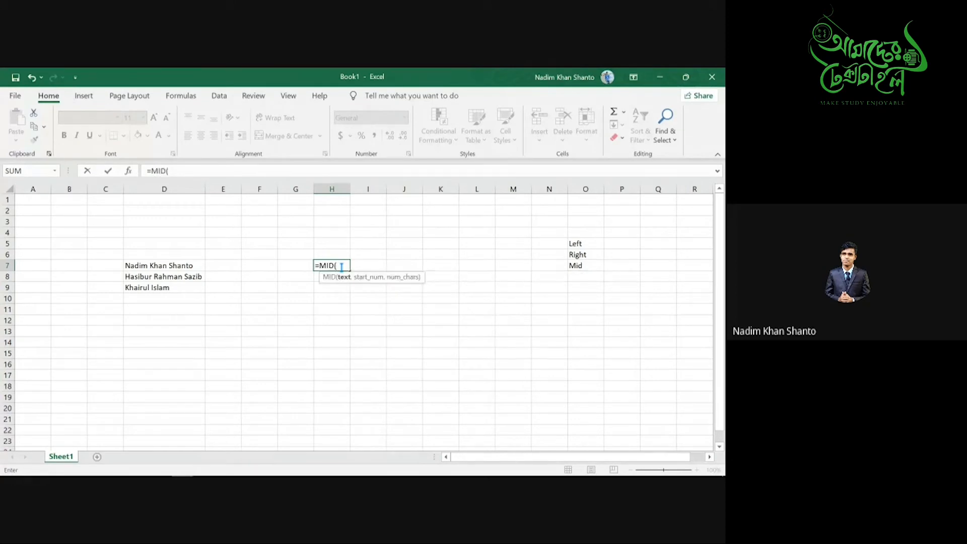
left_click(191, 265)
type(",7,4")
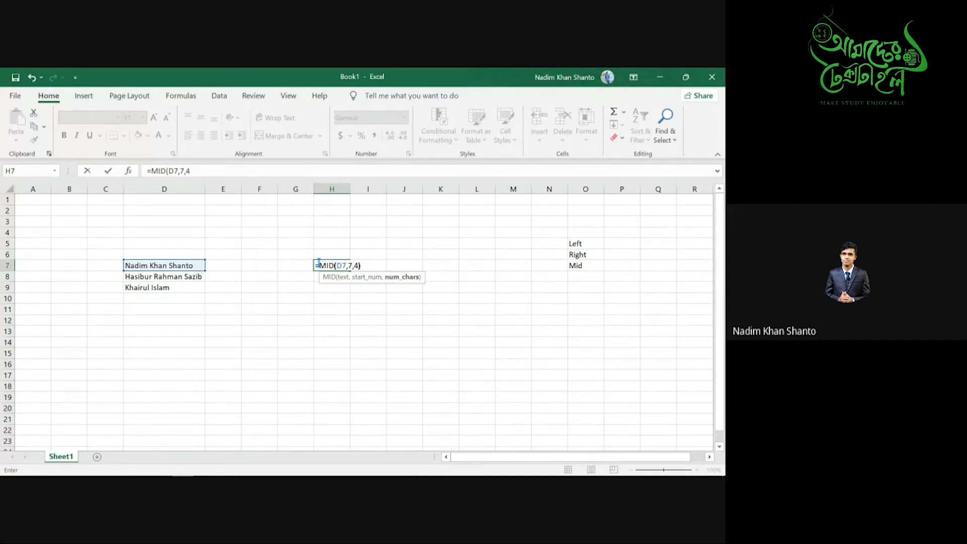
type(")")
key("Return")
left_click(332, 262)
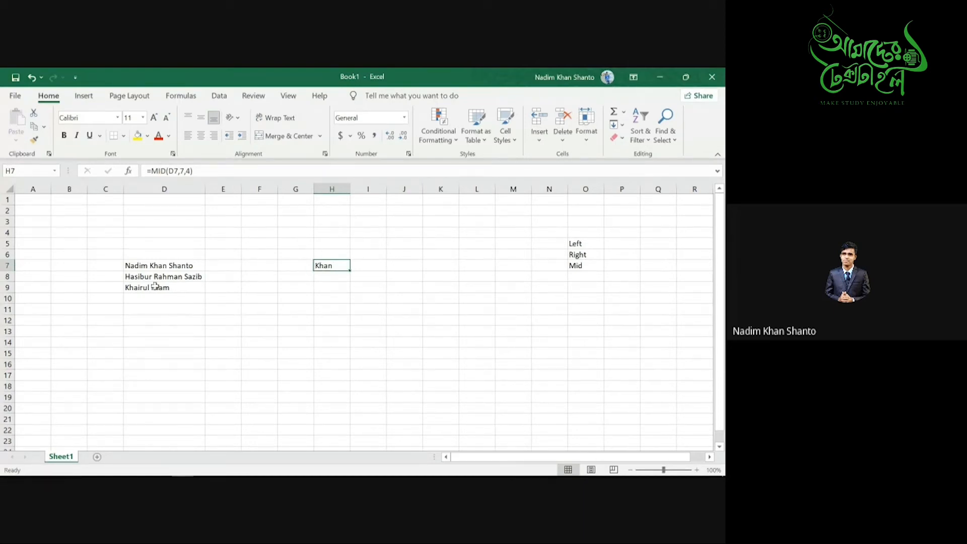
left_click_drag(154, 276, 156, 285)
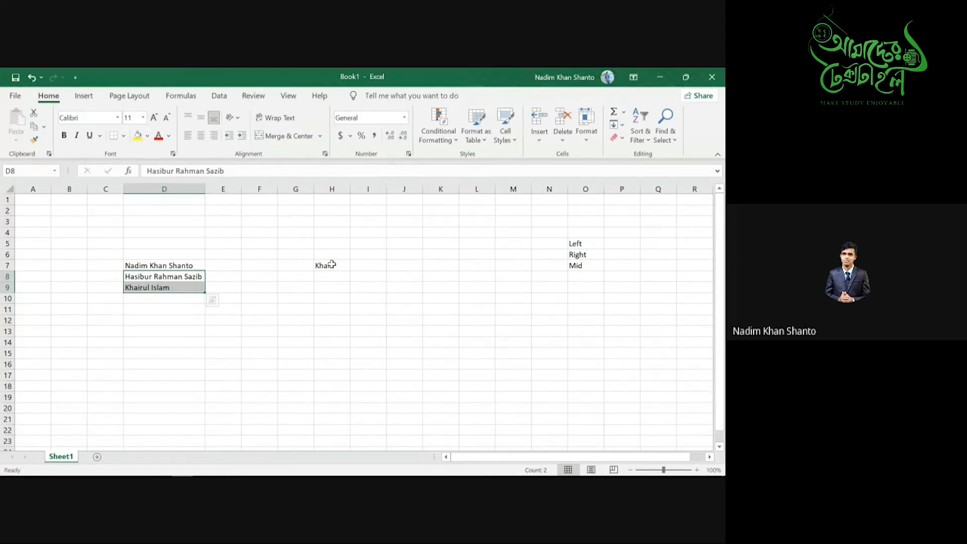
left_click(200, 265)
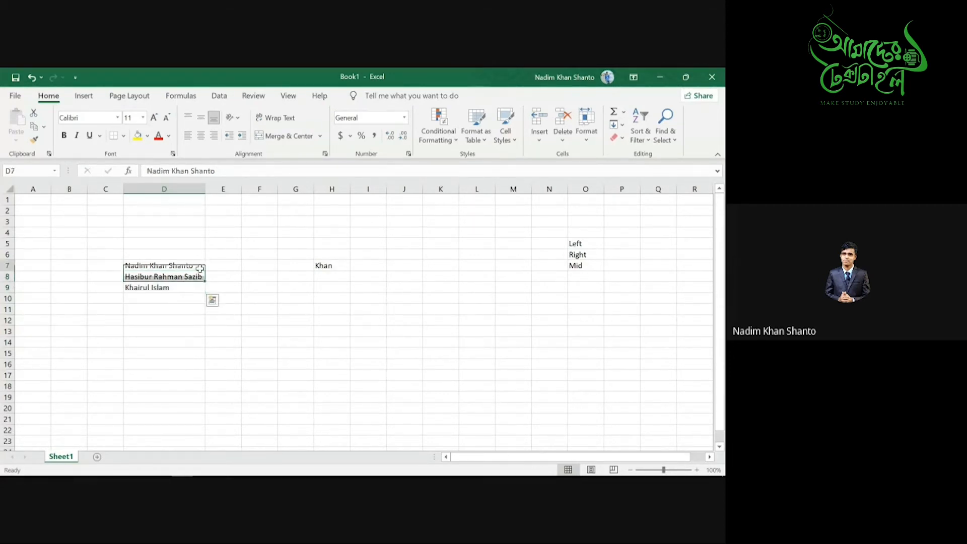
double_click(196, 266)
key("BackSpace")
key("BackSpace")
key("BackSpace")
key("BackSpace")
key("BackSpace")
key("BackSpace")
key("BackSpace")
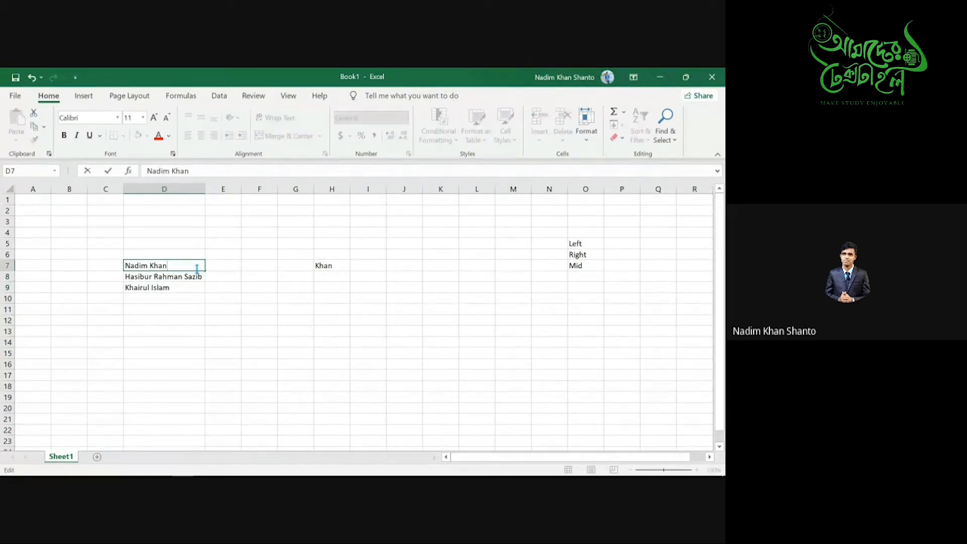
left_click(148, 265)
key("BackSpace")
key("BackSpace")
key("BackSpace")
key("BackSpace")
key("BackSpace")
key("BackSpace")
left_click(229, 265)
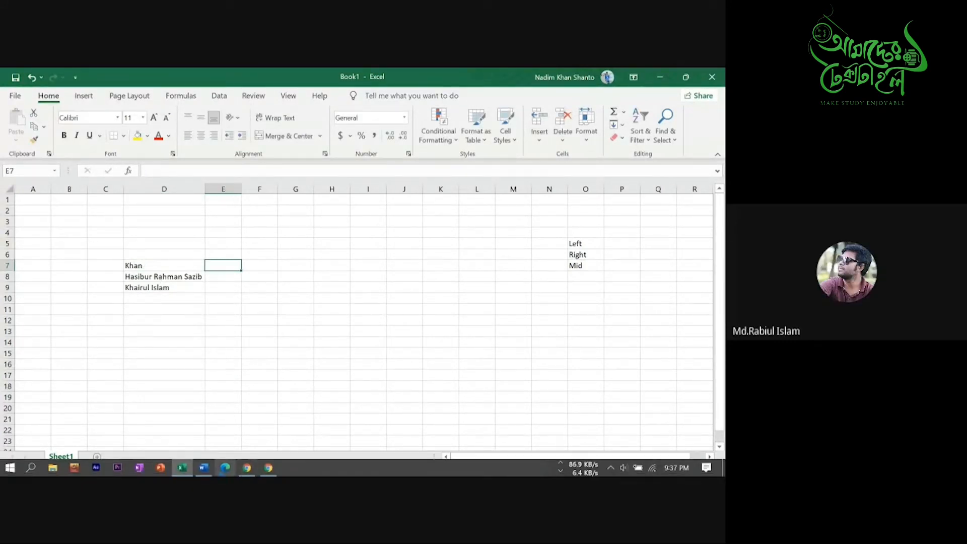
left_click(246, 467)
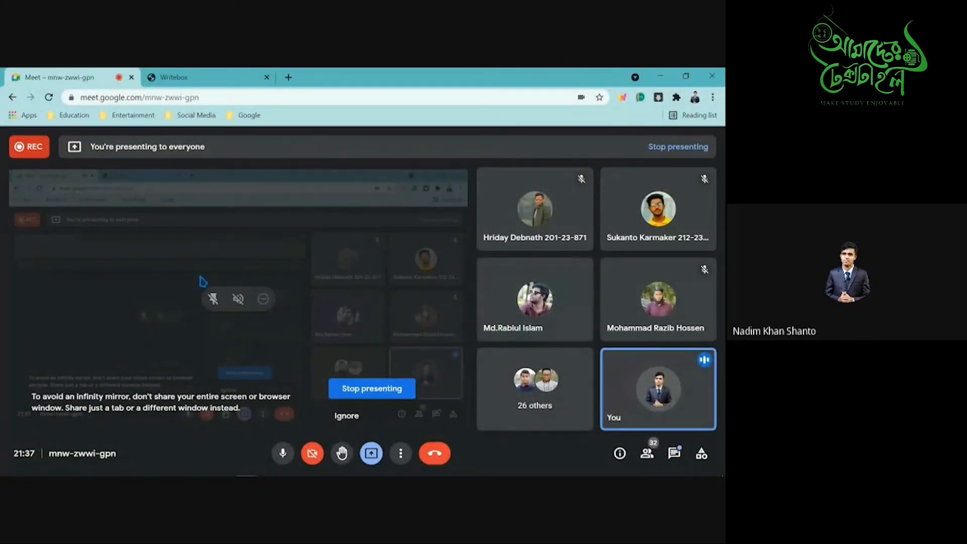
left_click(656, 80)
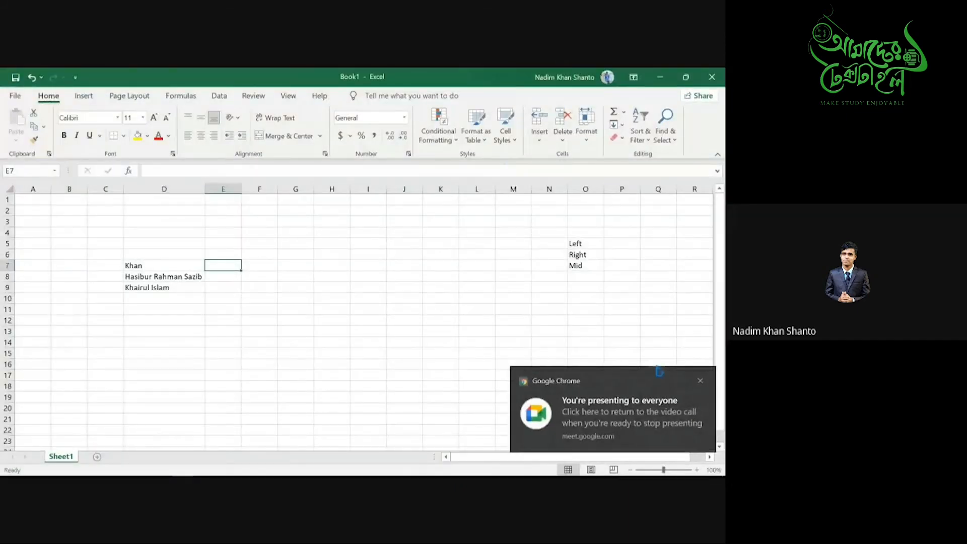
left_click(700, 382)
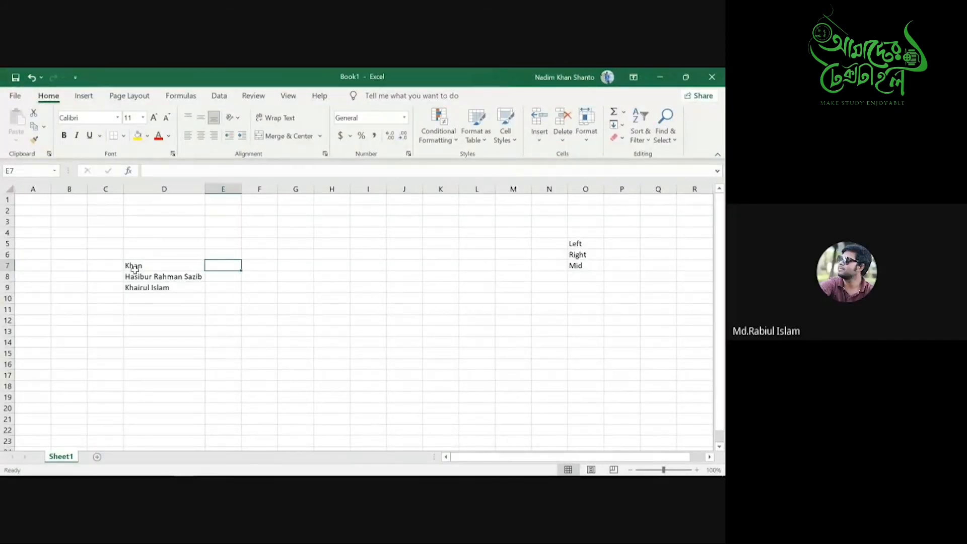
double_click(149, 267)
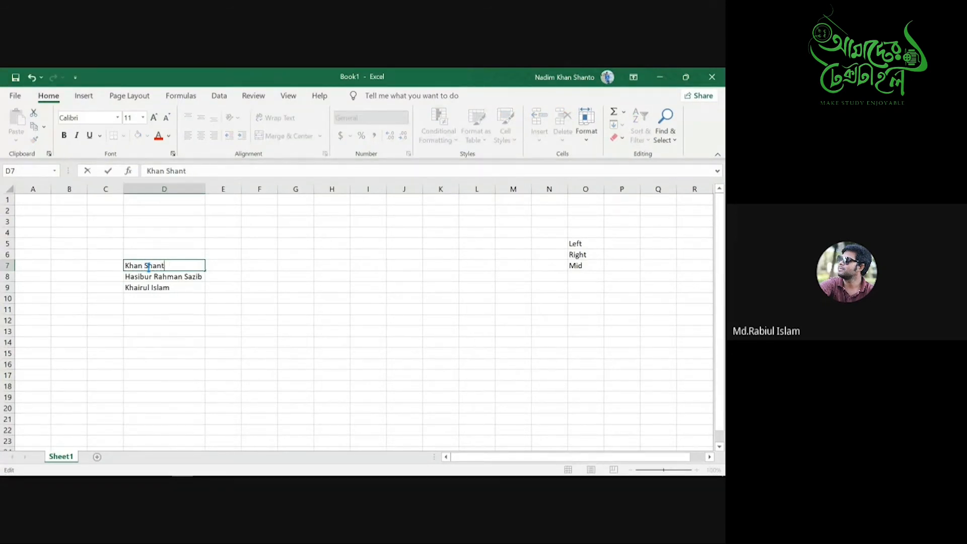
left_click(127, 266)
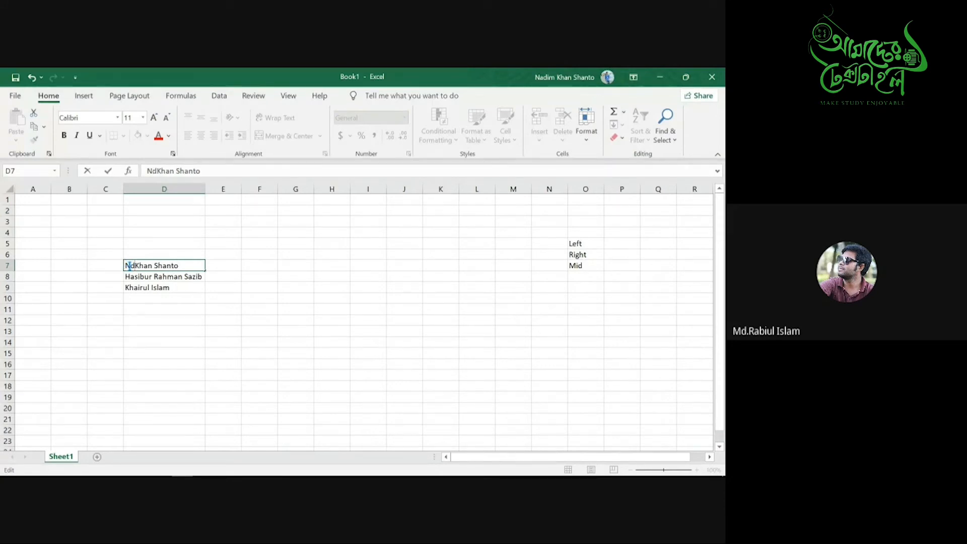
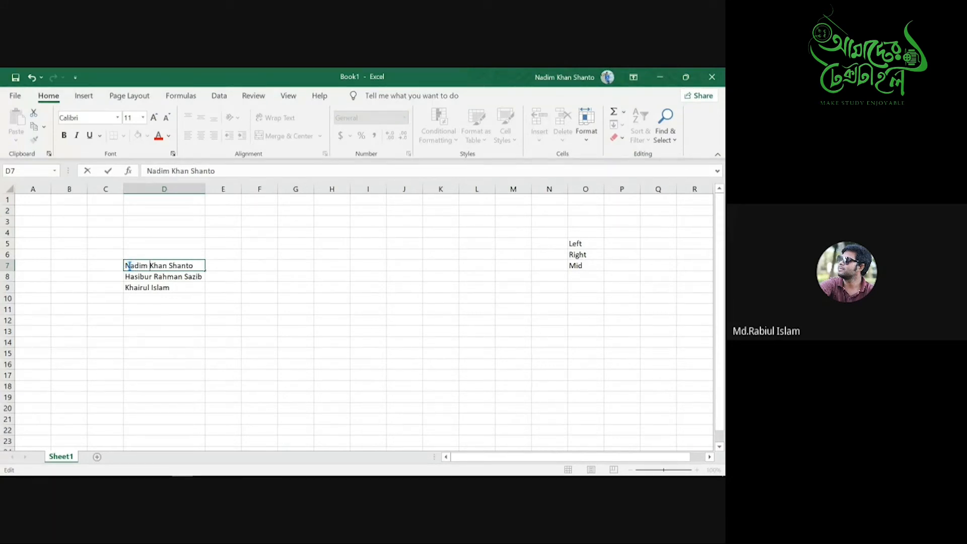
left_click(156, 299)
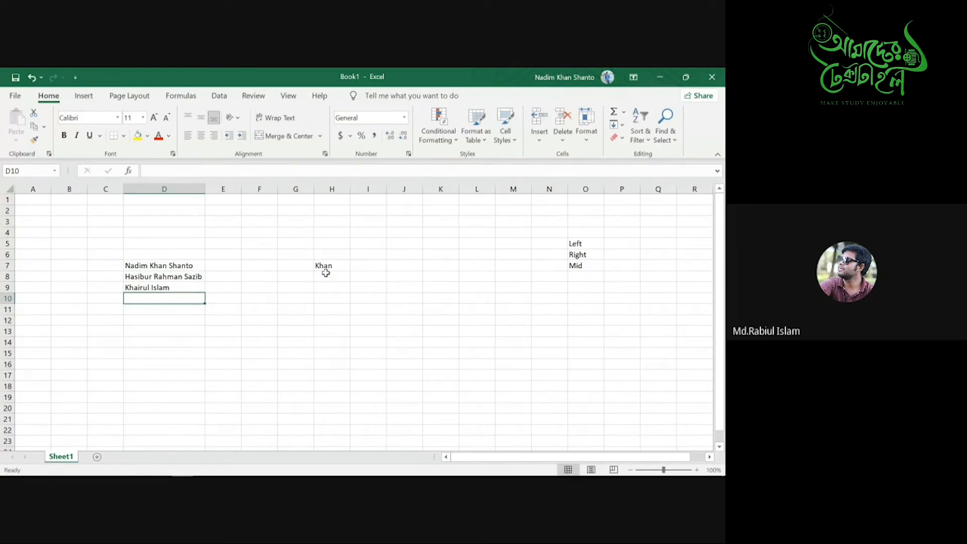
- Delete the Khan result in G6:I9 and the Left, Right, Mid labels, then select I10
left_click_drag(308, 254, 340, 275)
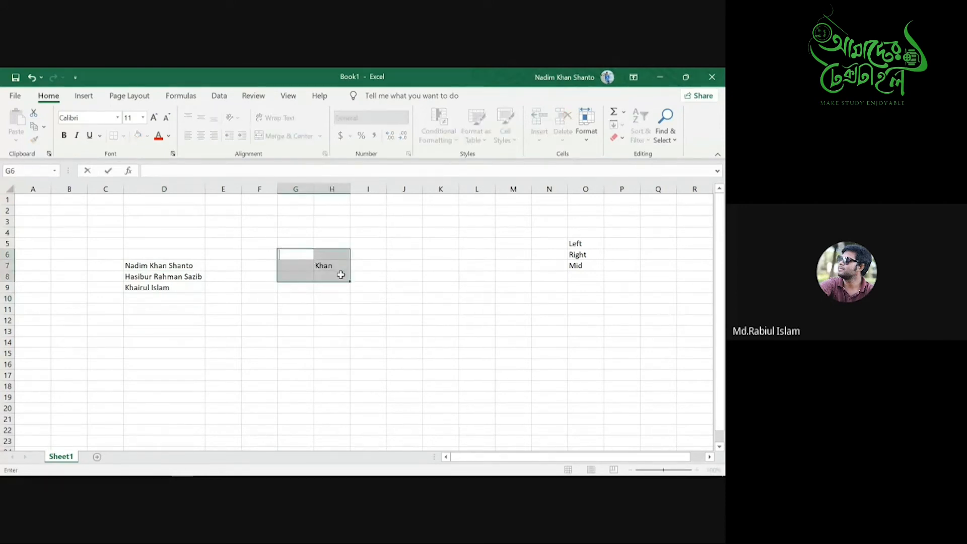
left_click_drag(356, 287, 292, 259)
key("Delete")
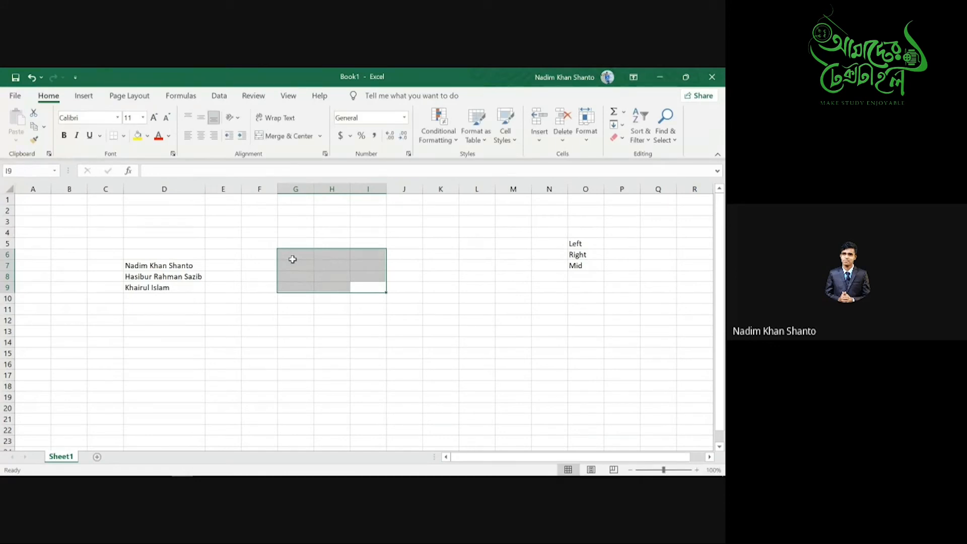
left_click_drag(607, 280, 639, 291)
key("Delete")
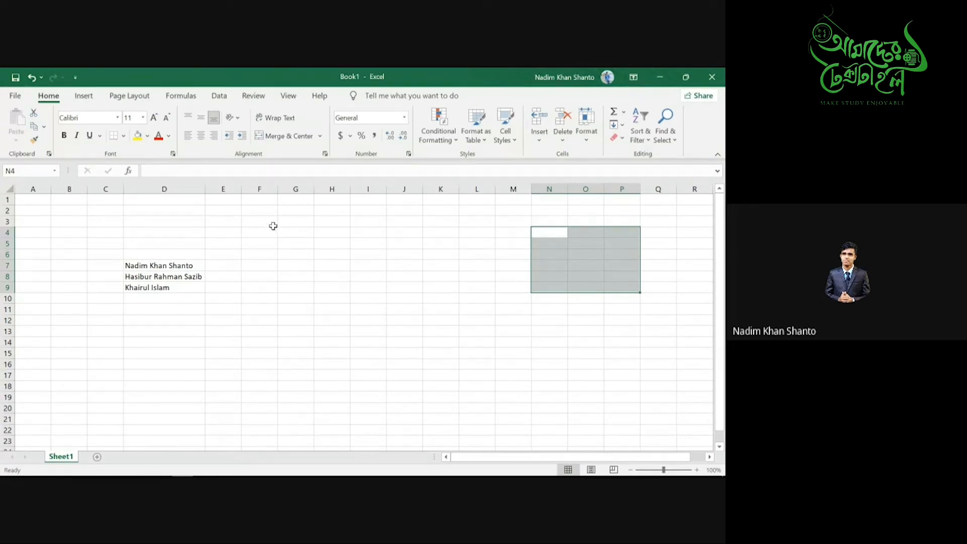
left_click_drag(377, 233, 510, 328)
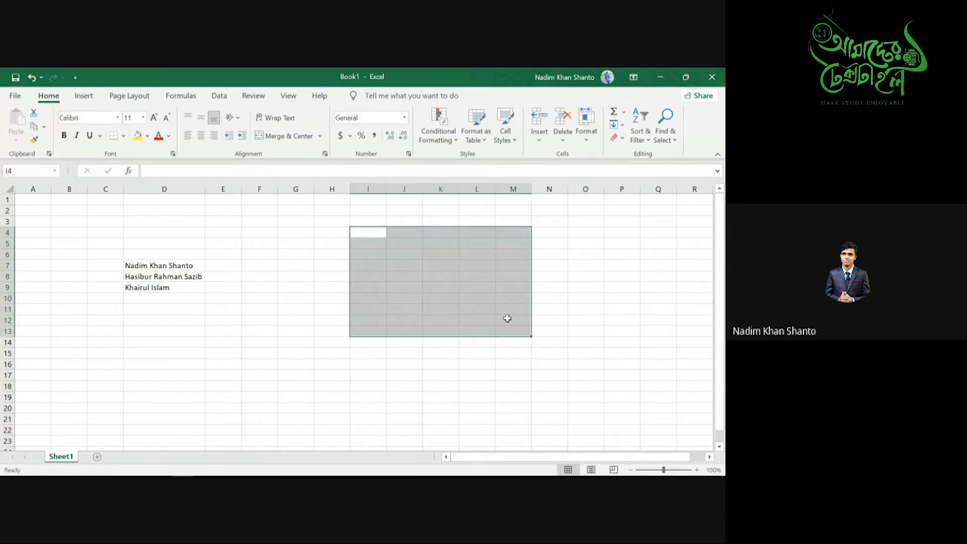
mouse_move(516, 473)
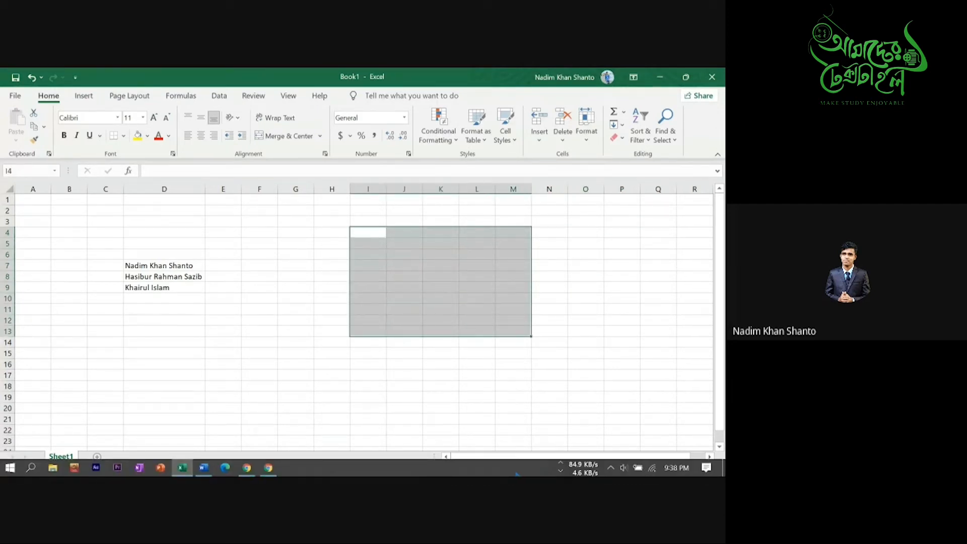
left_click_drag(331, 237, 539, 372)
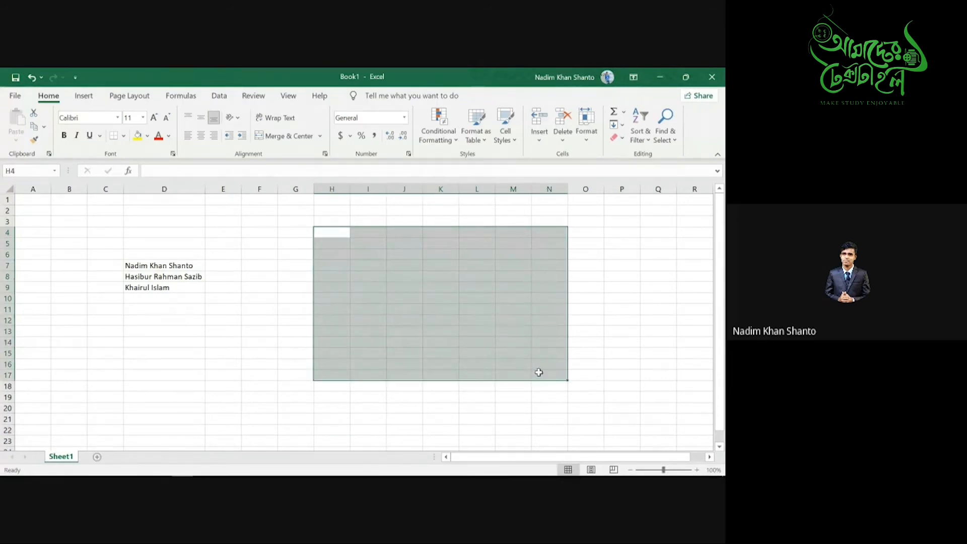
left_click(447, 301)
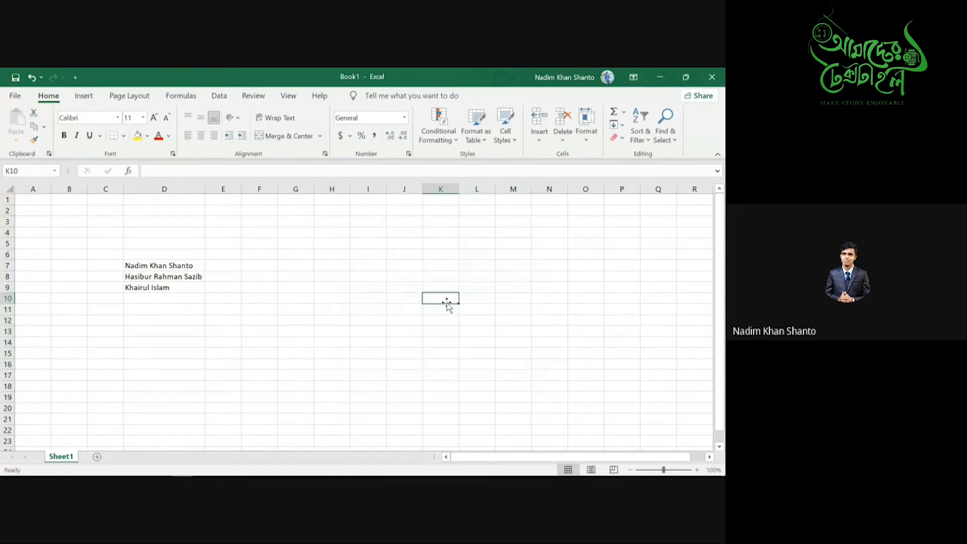
left_click(377, 296)
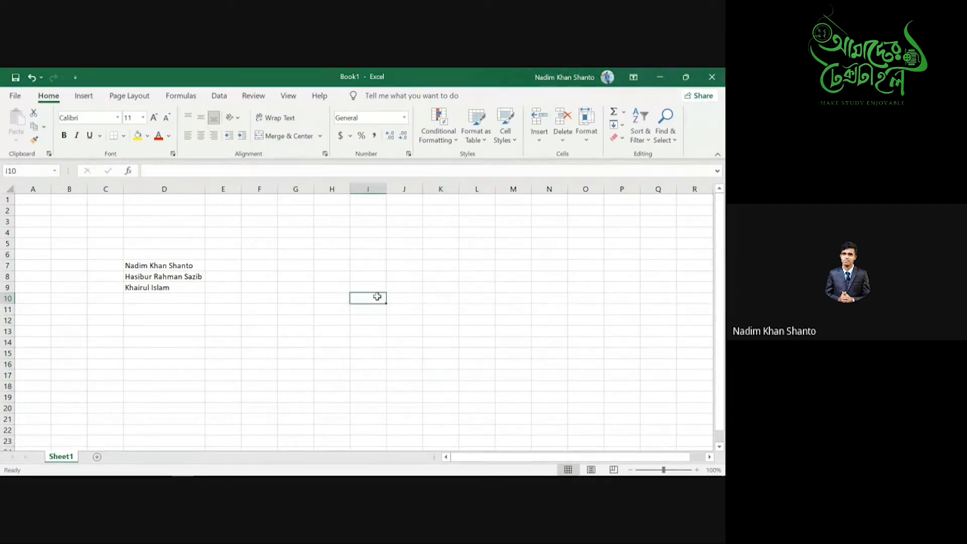
type("=")
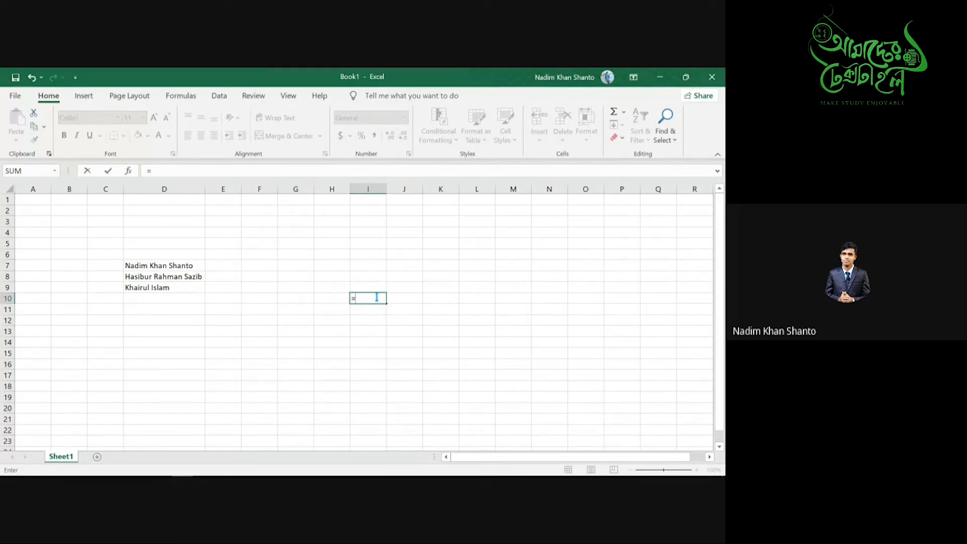
type("mi\\")
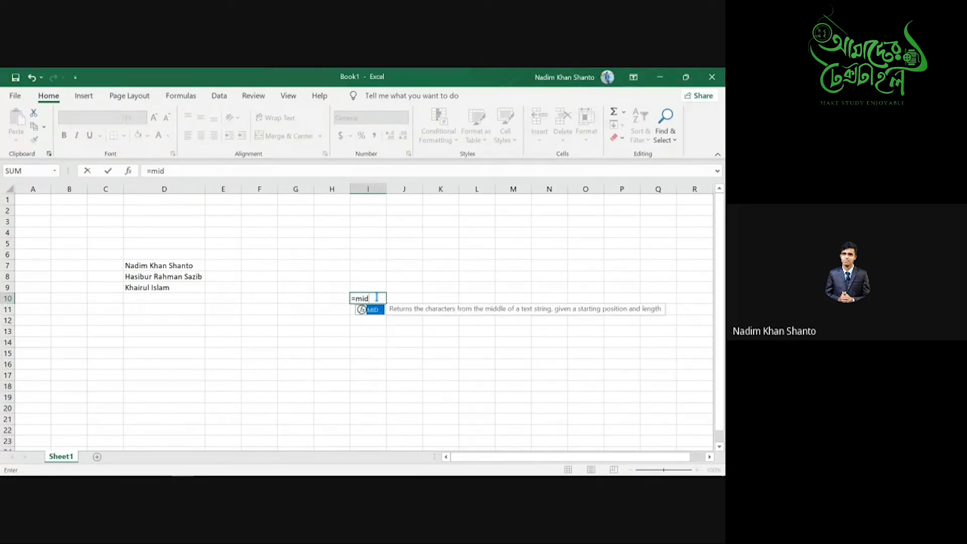
key("BackSpace")
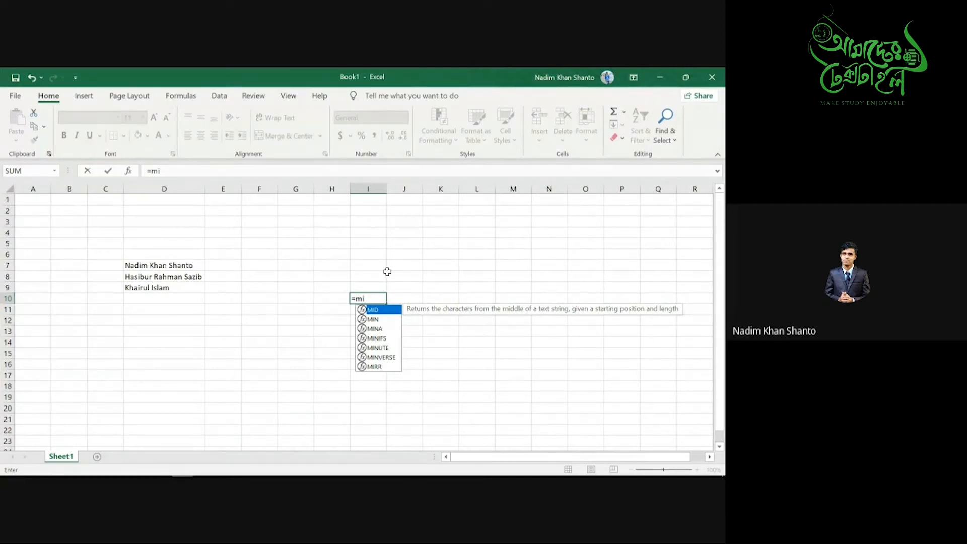
key("BackSpace")
key("BackSpace")
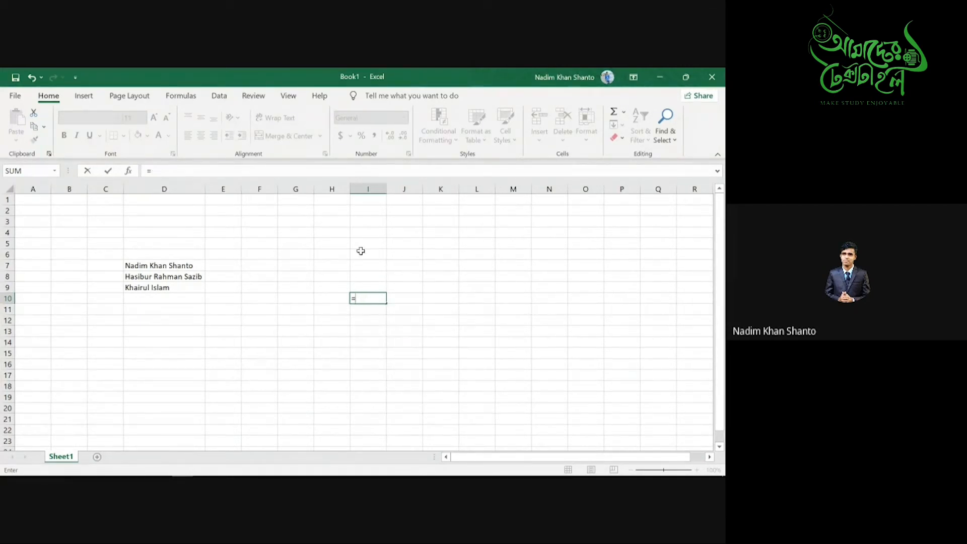
left_click(365, 275)
left_click(369, 297)
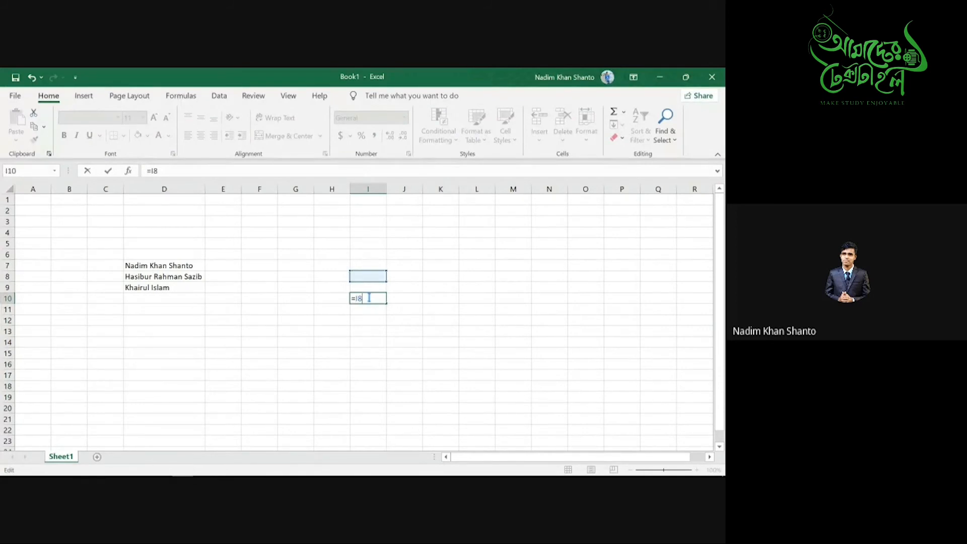
key("BackSpace")
key("BackSpace")
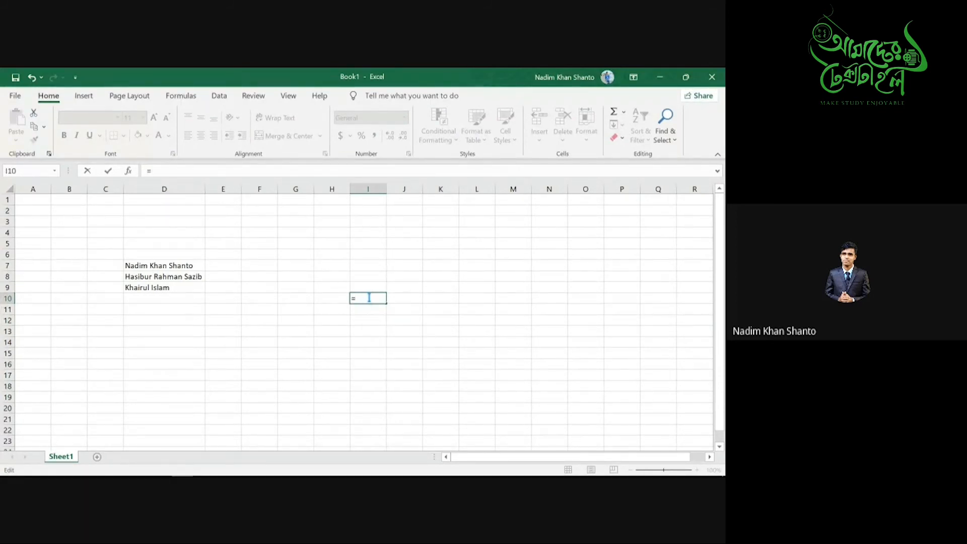
type("rex(")
left_click_drag(326, 290, 418, 311)
key("BackSpace")
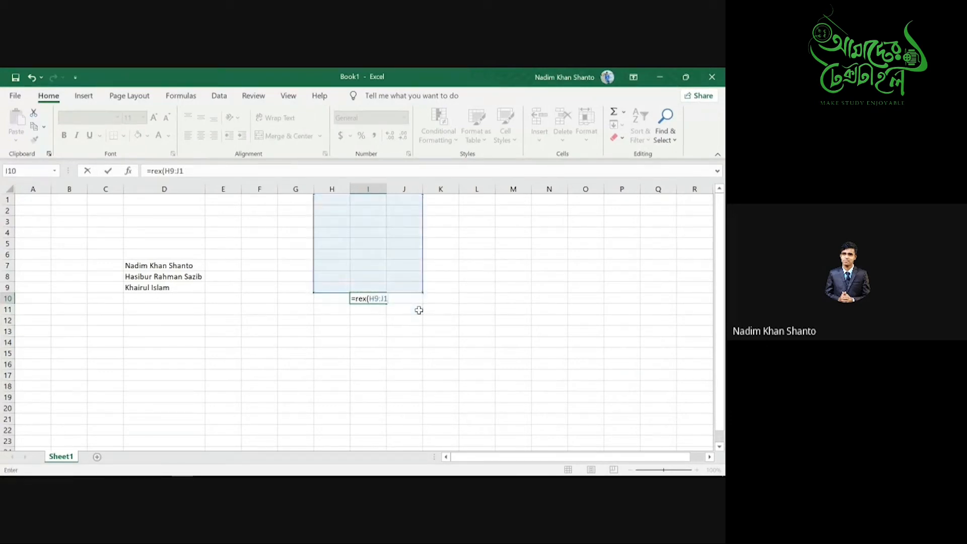
left_click_drag(336, 291, 394, 327)
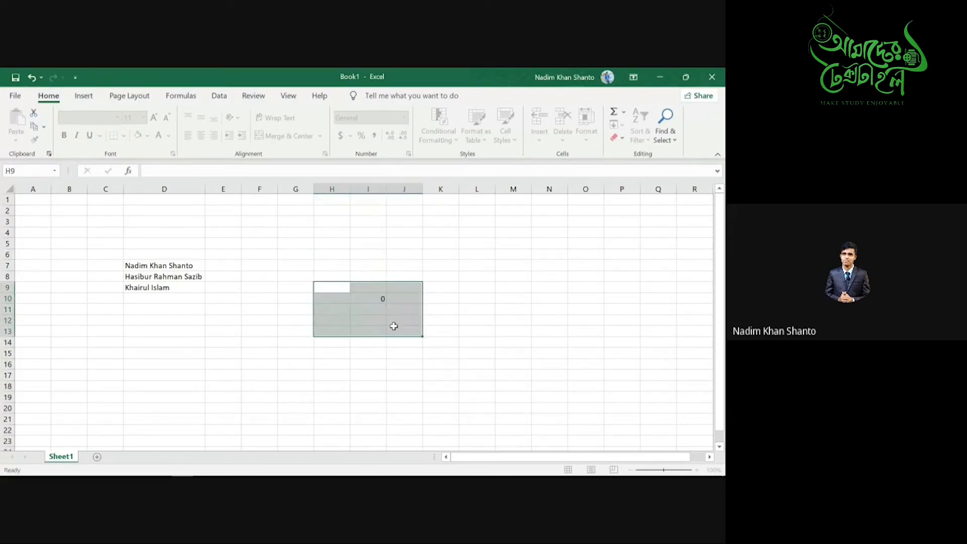
key("Delete")
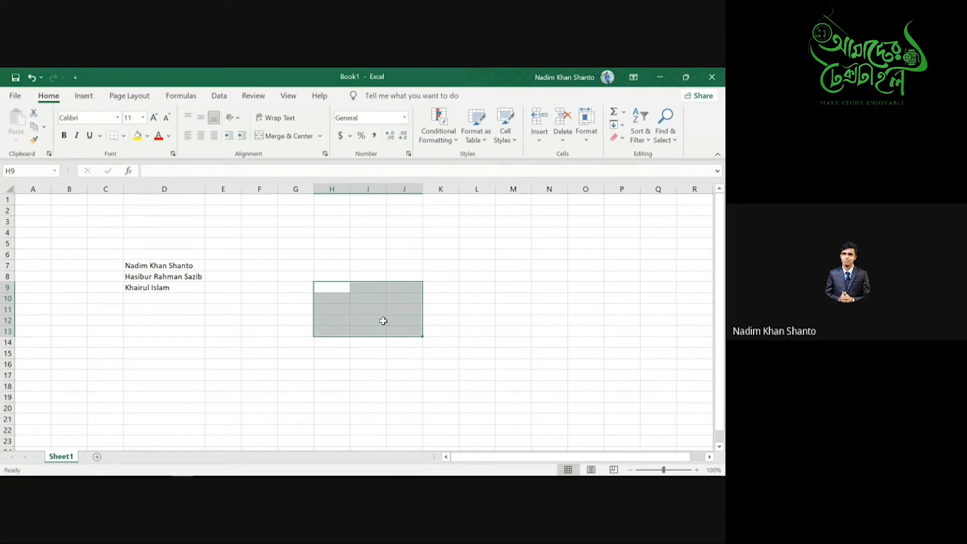
key("super+Tab")
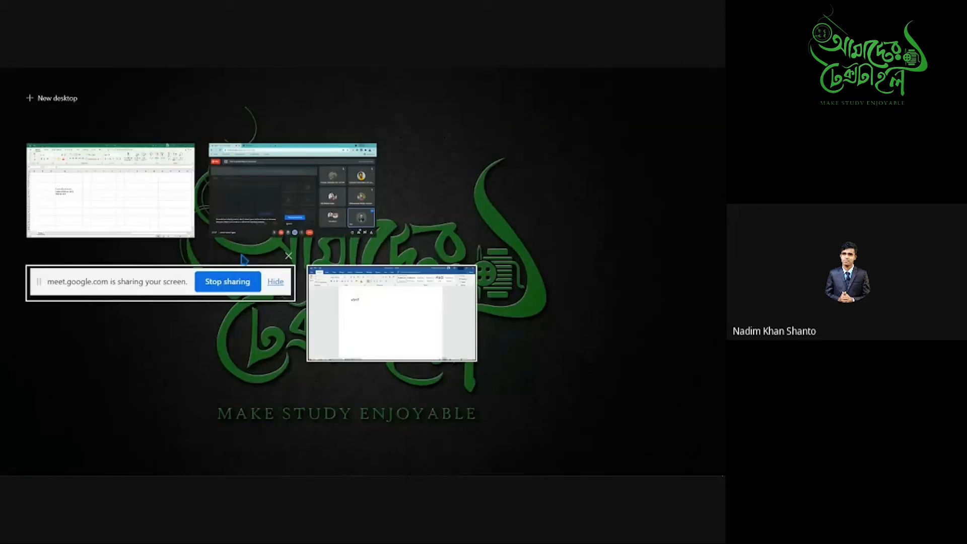
left_click(279, 204)
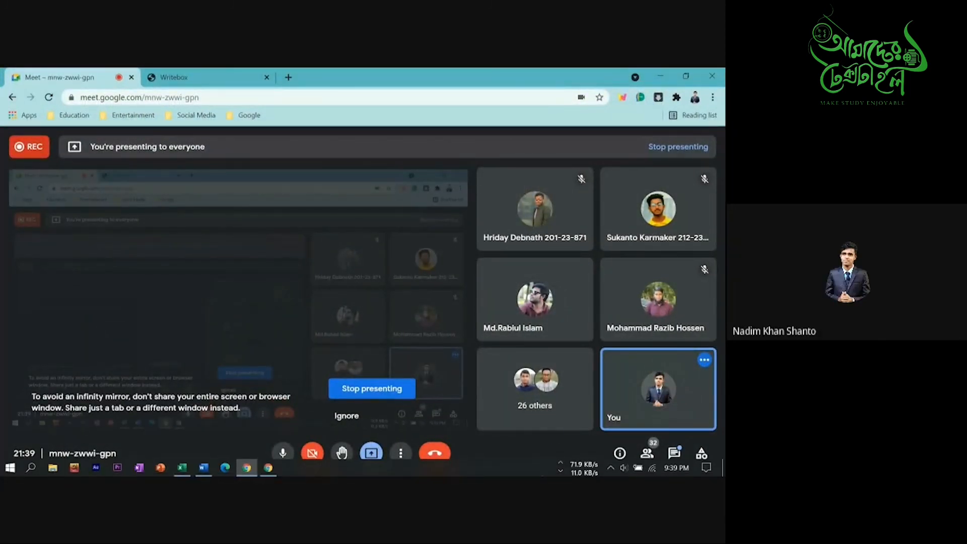
left_click(660, 77)
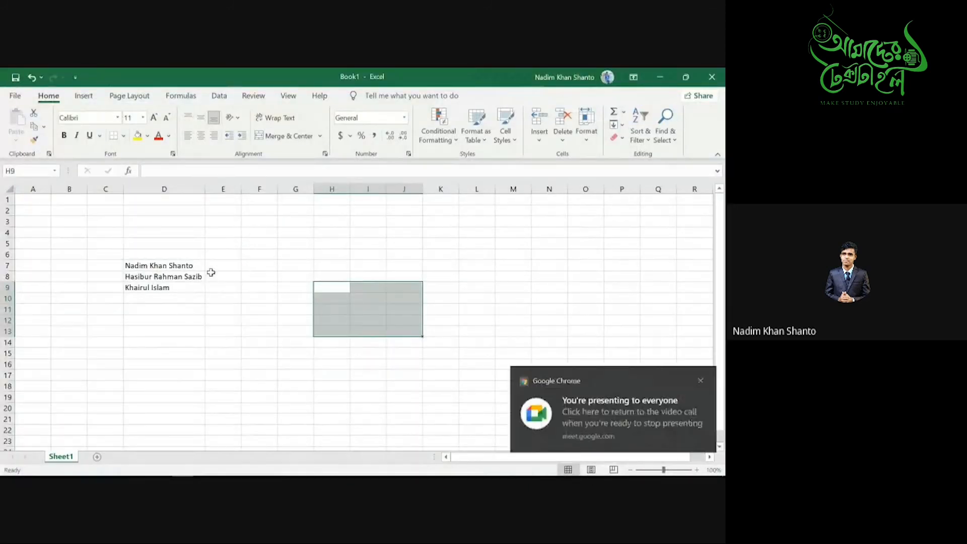
left_click(296, 266)
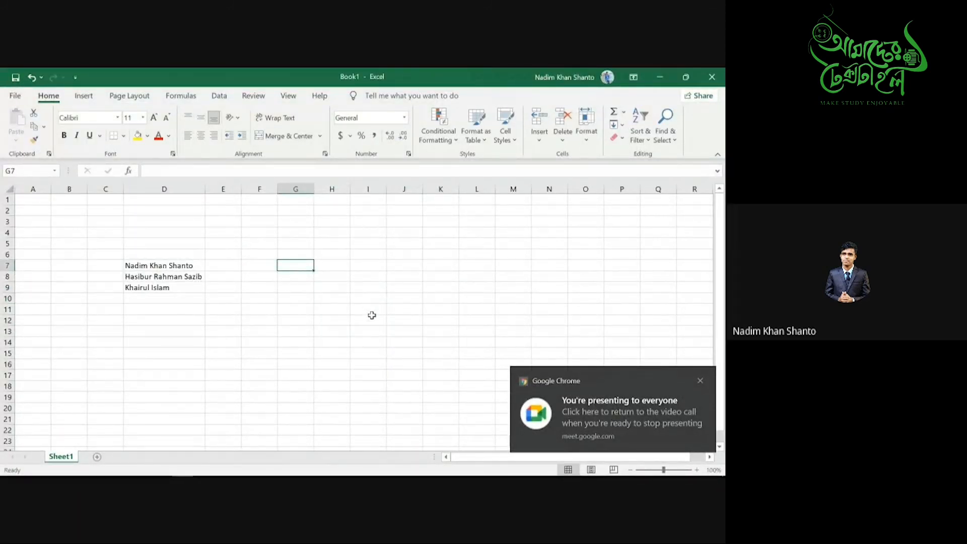
left_click(700, 380)
left_click(330, 264)
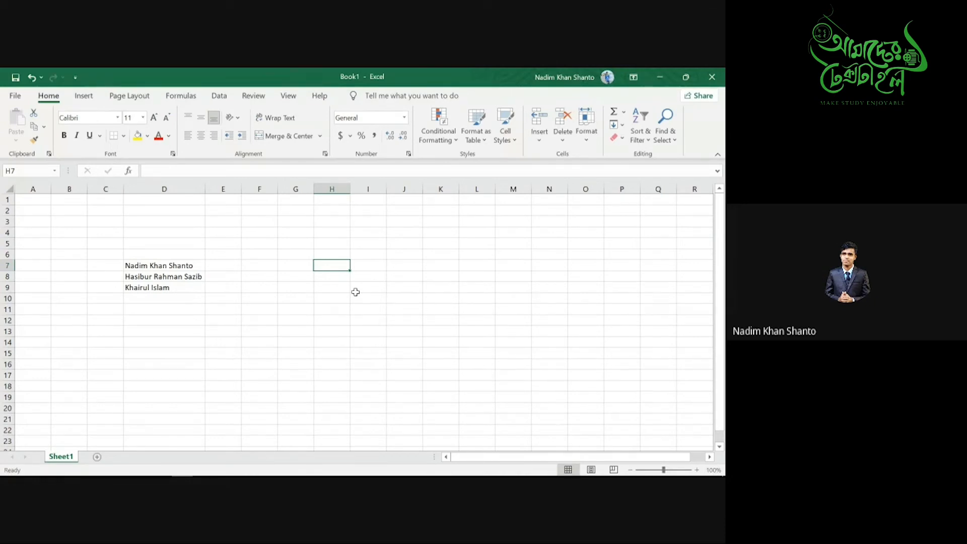
left_click(130, 267)
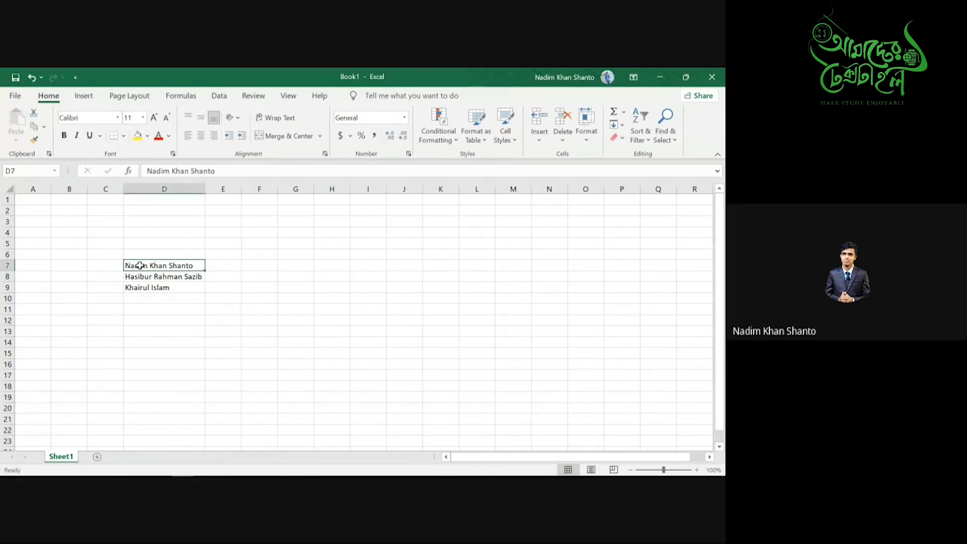
double_click(148, 265)
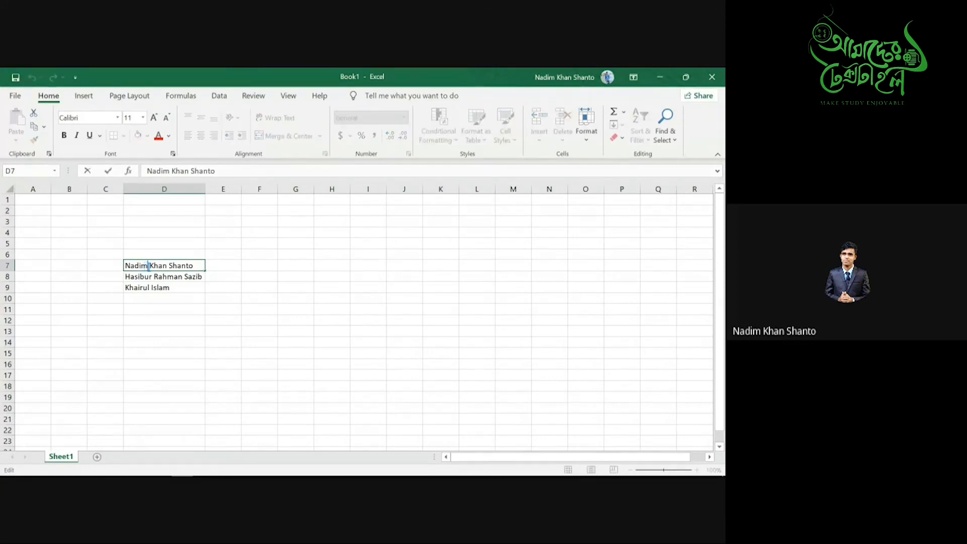
left_click_drag(149, 267, 125, 266)
key("BackSpace")
left_click(294, 256)
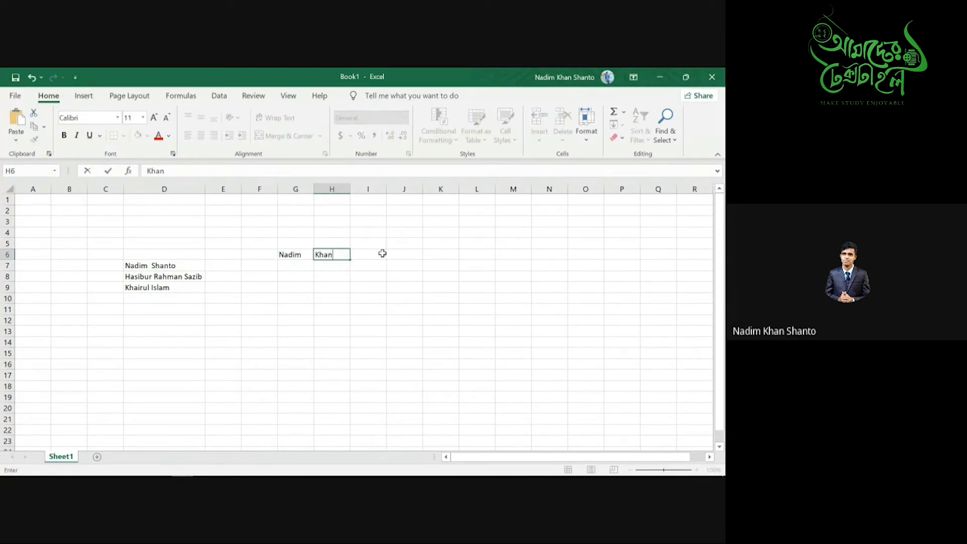
left_click(374, 254)
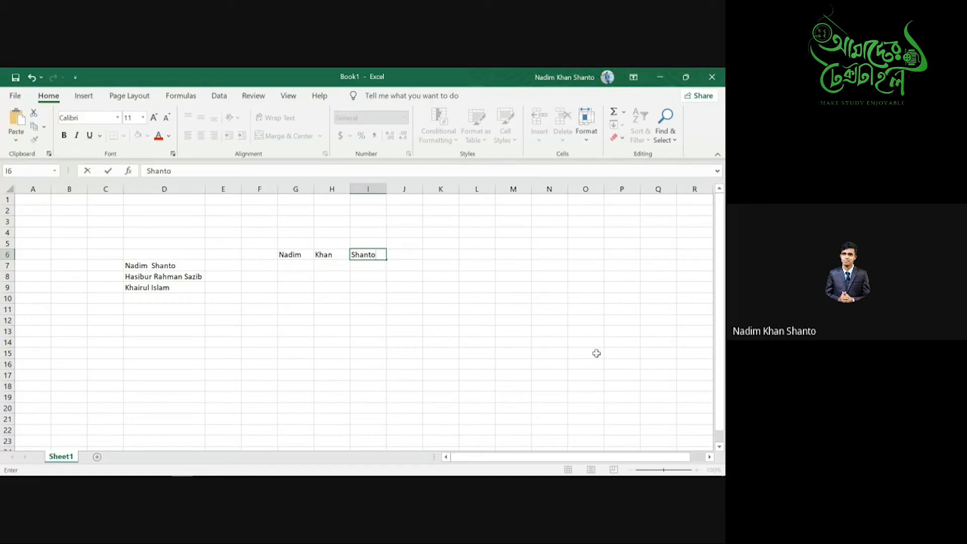
left_click(479, 254)
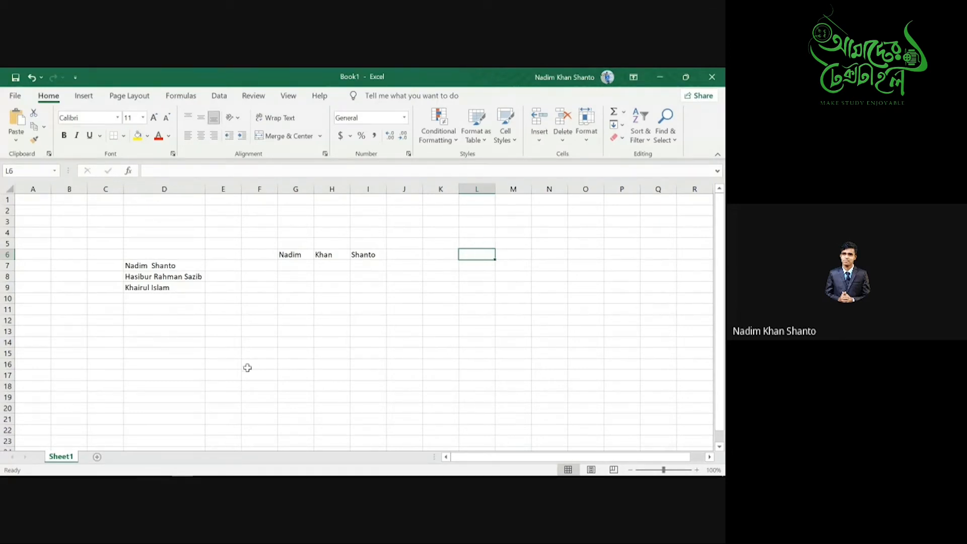
- Label cell G17 with the word 'concat'
left_click(301, 378)
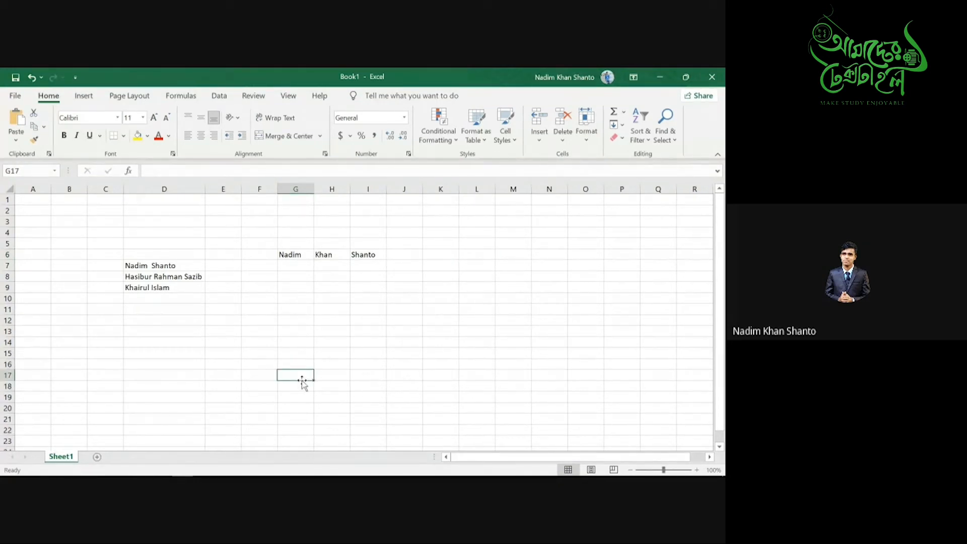
type("cont")
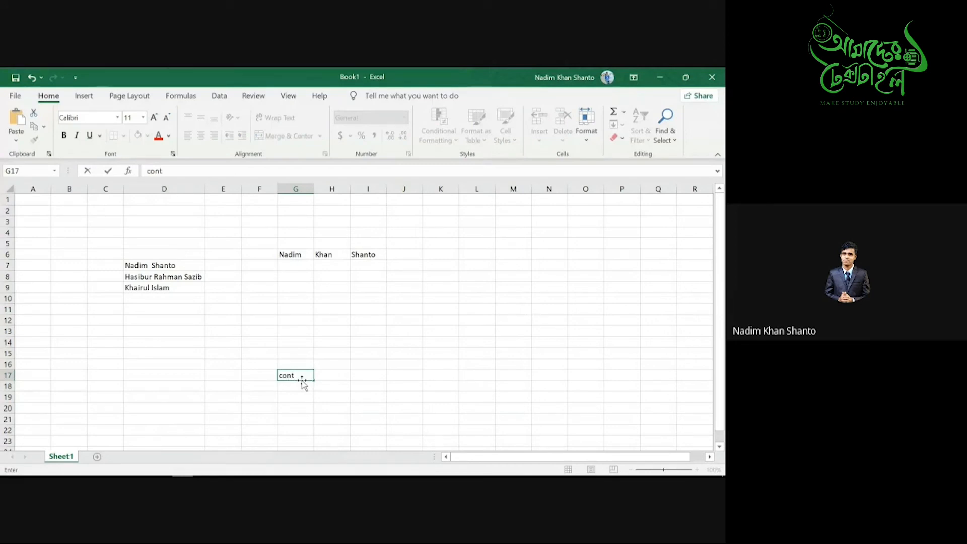
key("BackSpace")
type("cat")
- Enter =CONCAT(G6,H6,I6) in L6 to join the three name parts
left_click(481, 253)
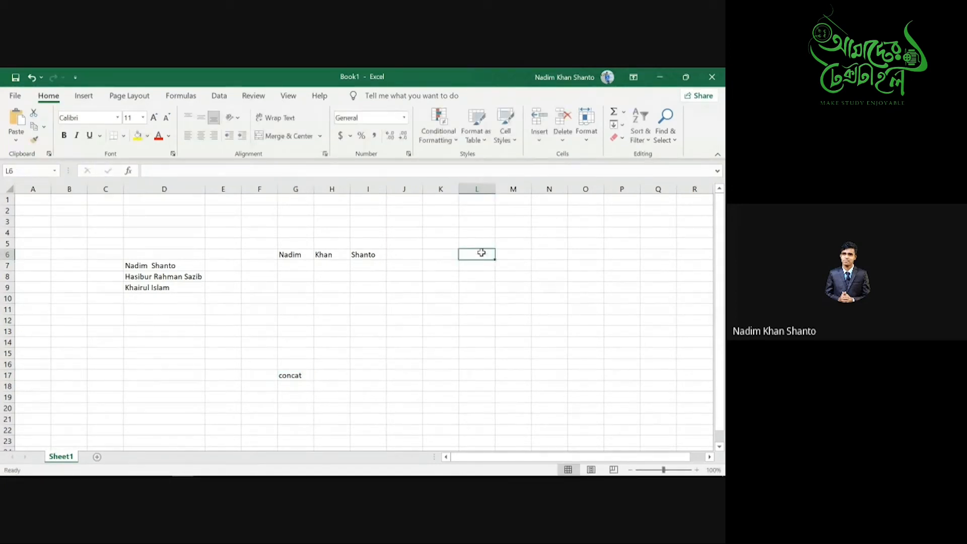
type("=")
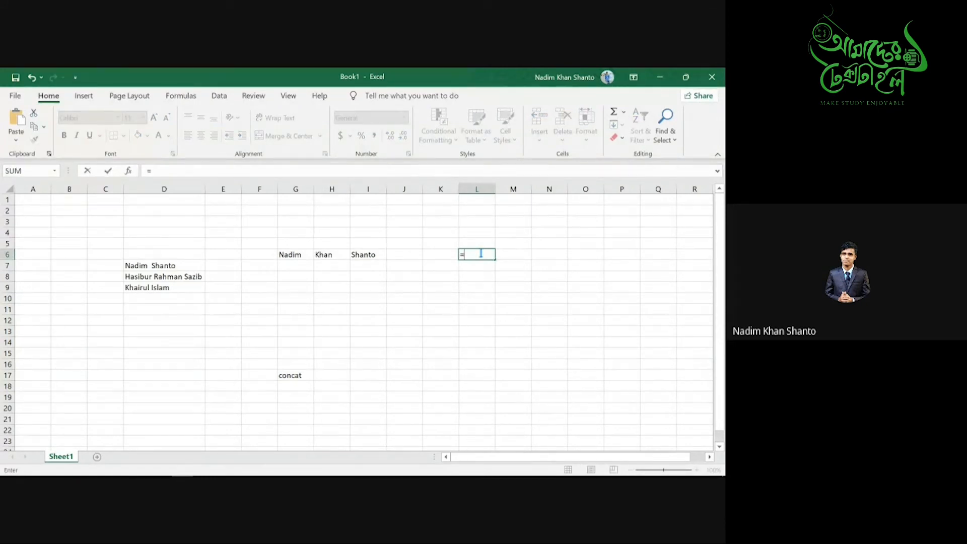
type("con")
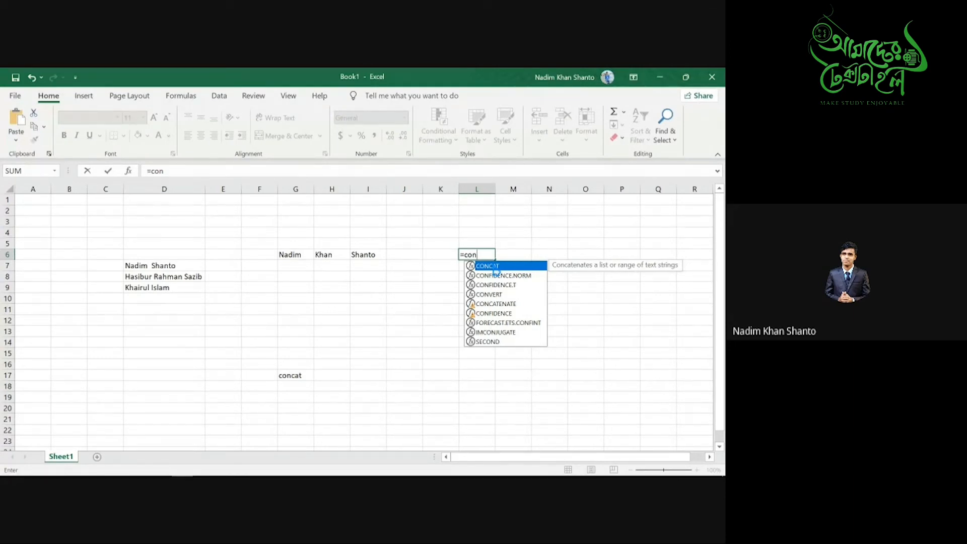
double_click(496, 266)
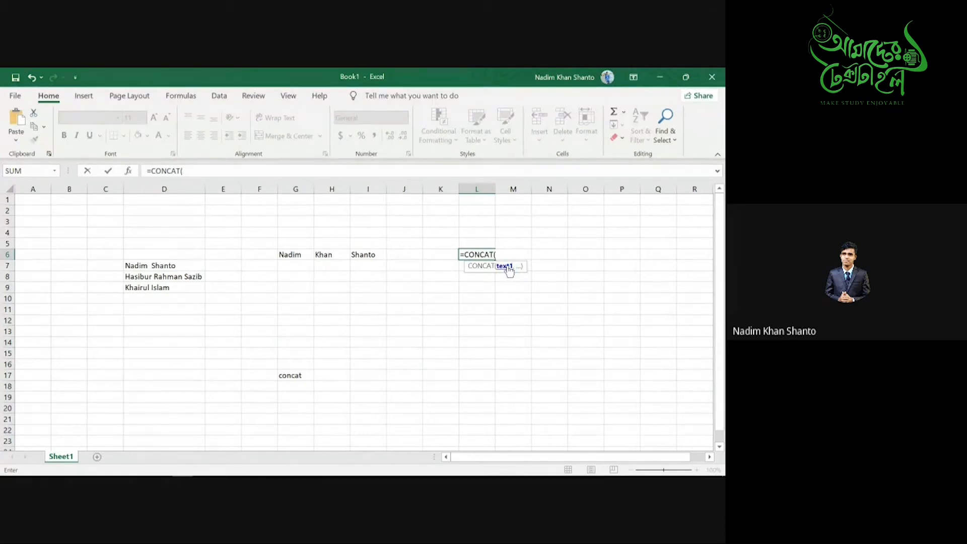
left_click(301, 254)
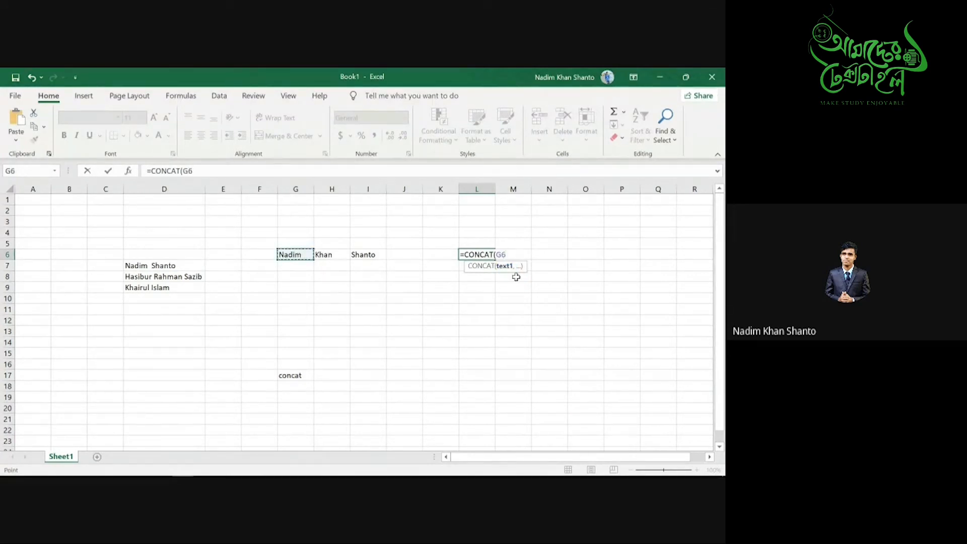
type(",")
left_click(327, 259)
type(",")
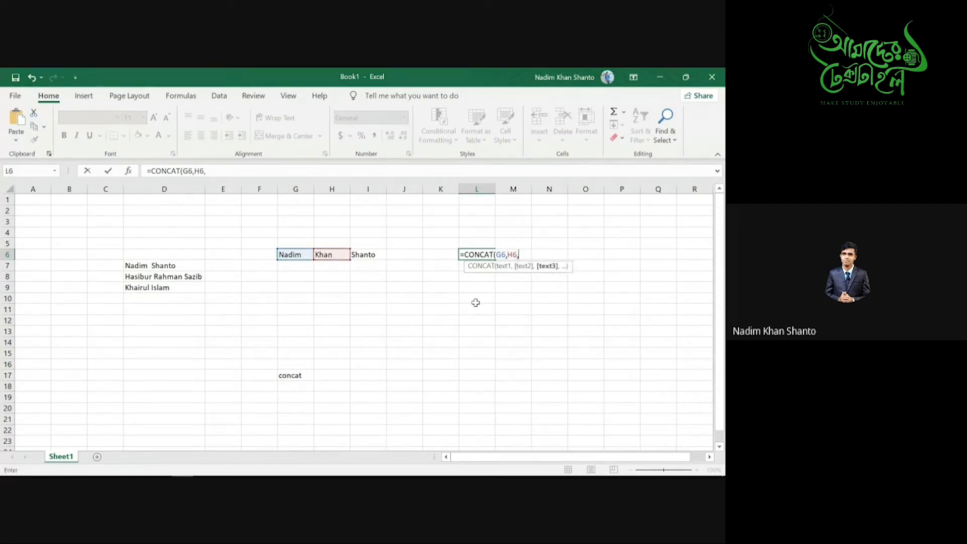
left_click(365, 258)
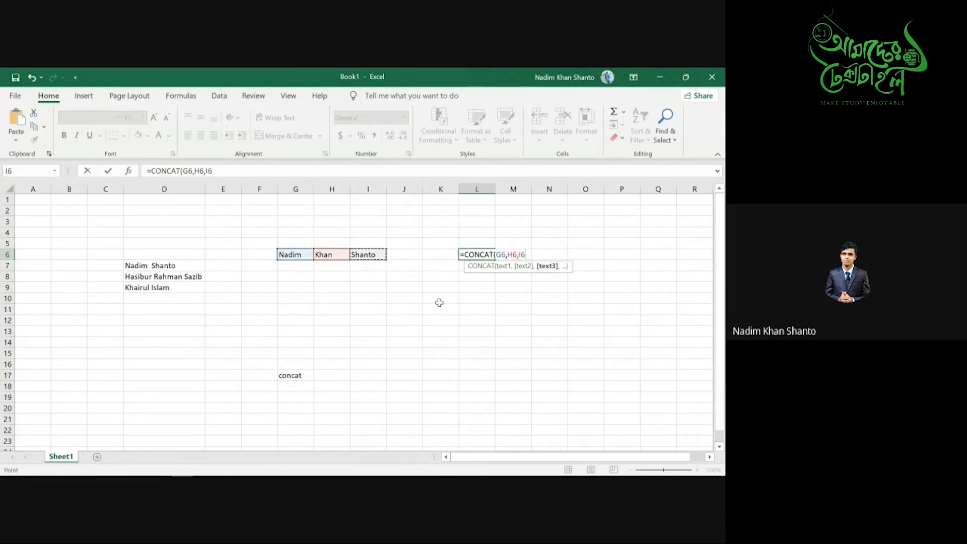
type(")")
key("Return")
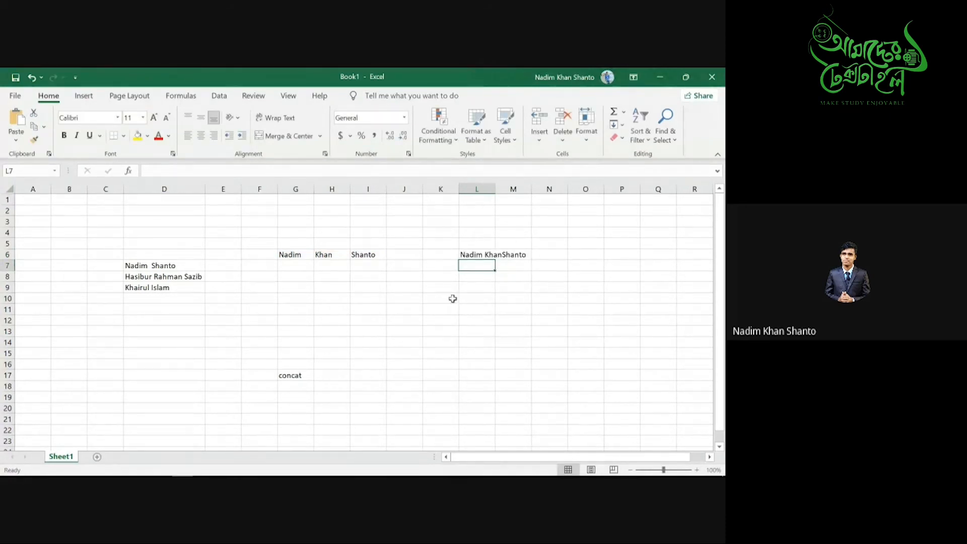
- Remove the stray space after the first name in G6 and refresh L6's joined result
left_click(484, 254)
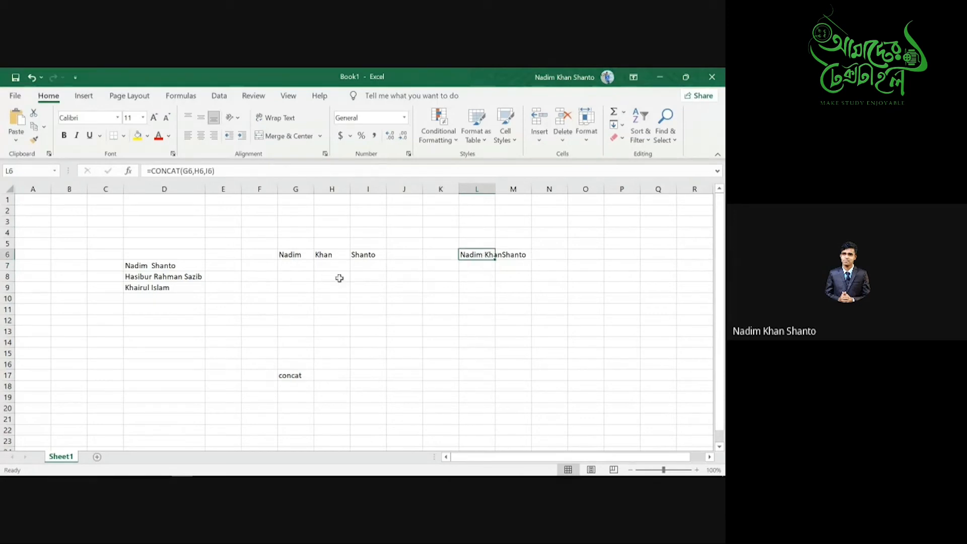
double_click(308, 255)
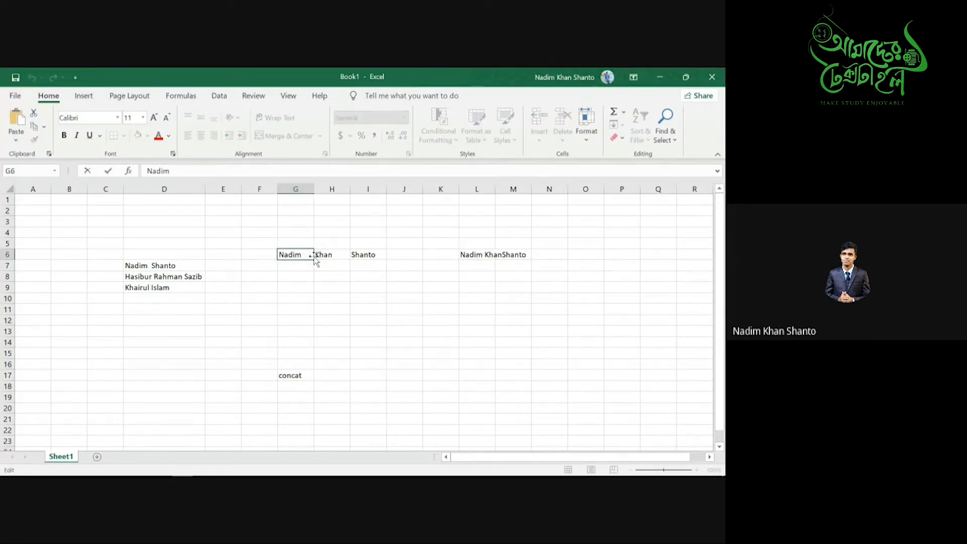
double_click(469, 254)
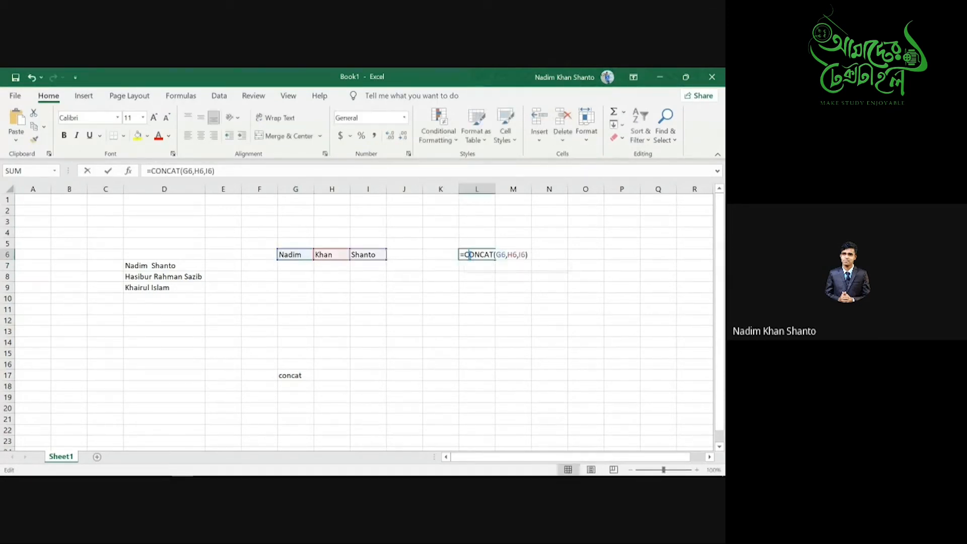
key("Return")
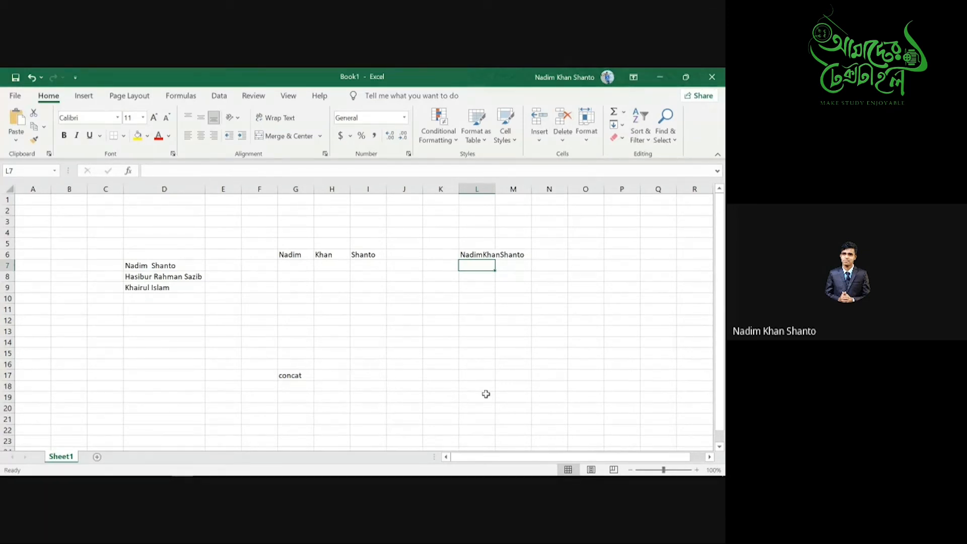
- Review L6's formula and I6's contents, then move off the result cell
left_click(468, 253)
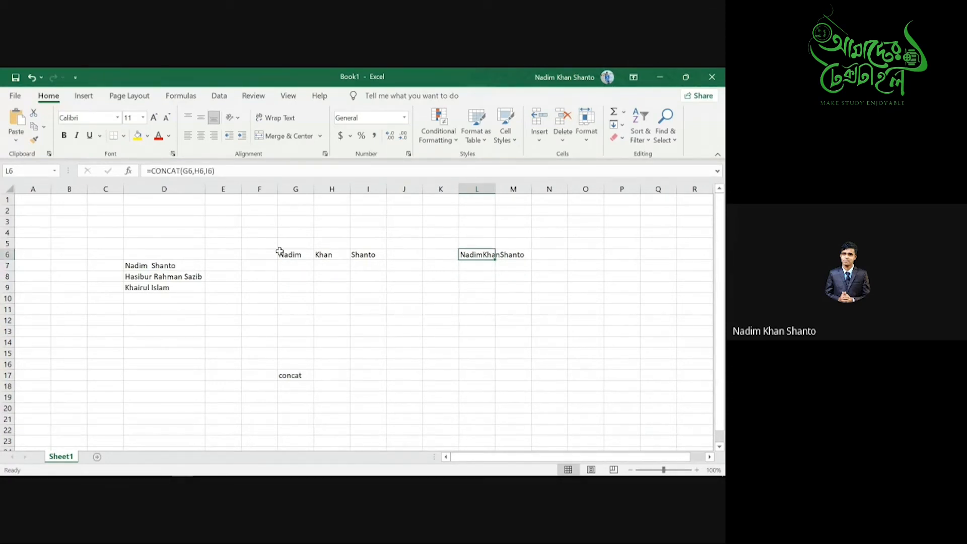
left_click(360, 255)
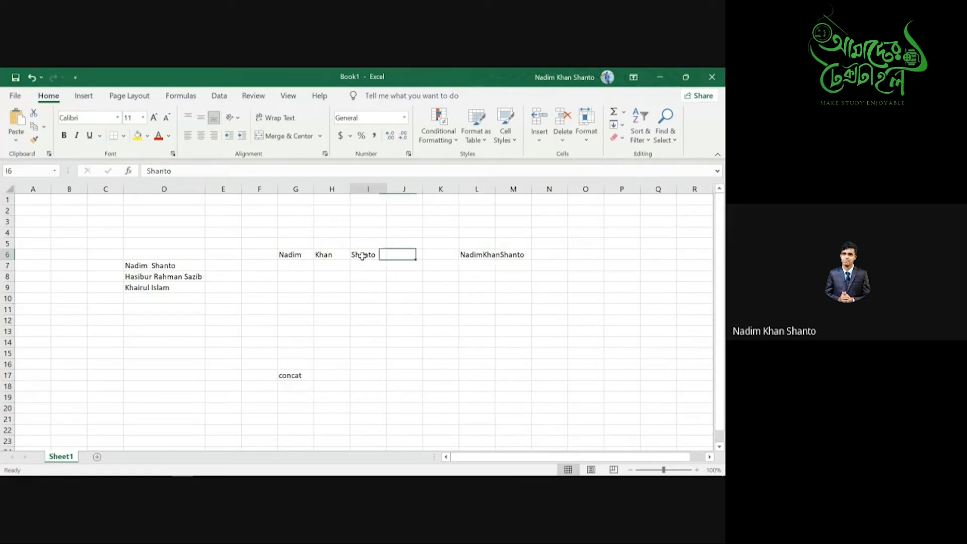
left_click(486, 257)
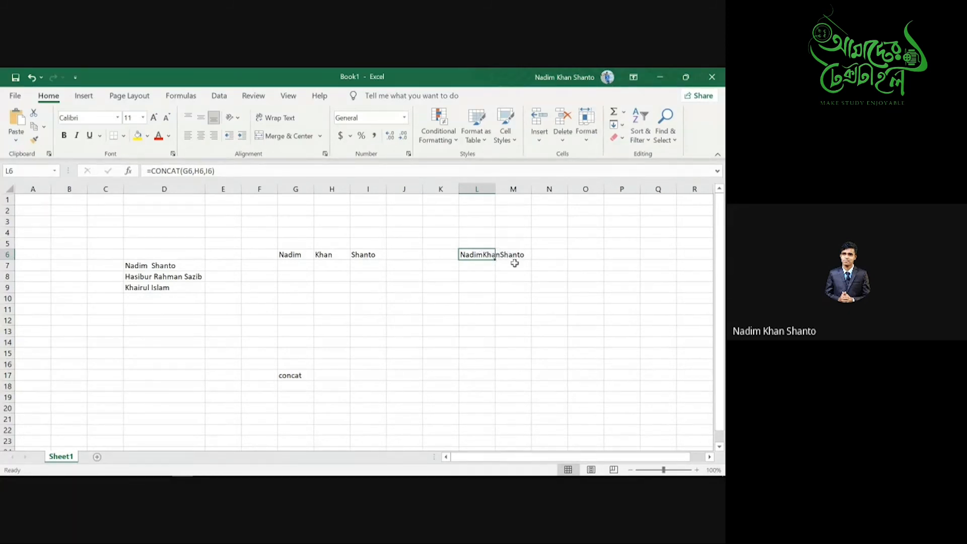
left_click(481, 273)
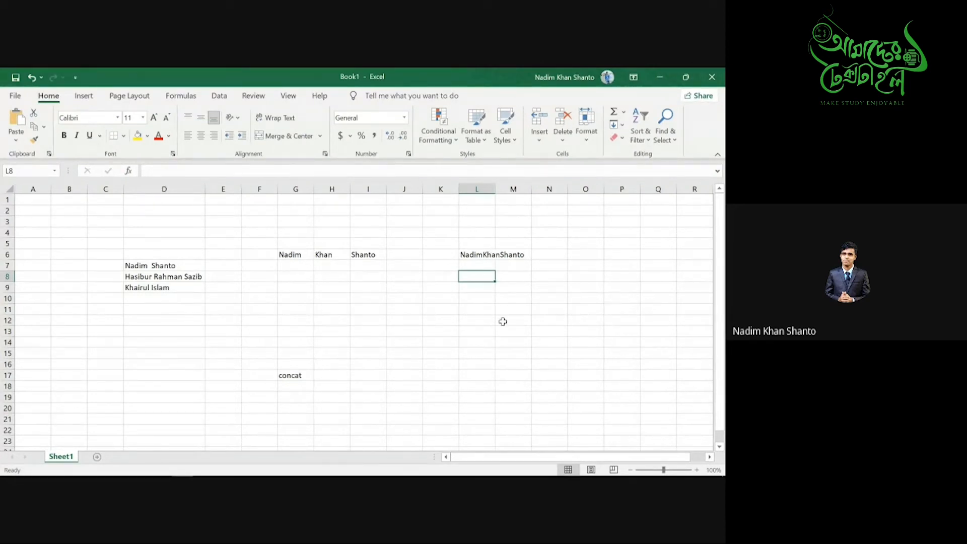
- Enter the text " " (a space in quotation marks) into cell P9
left_click(611, 290)
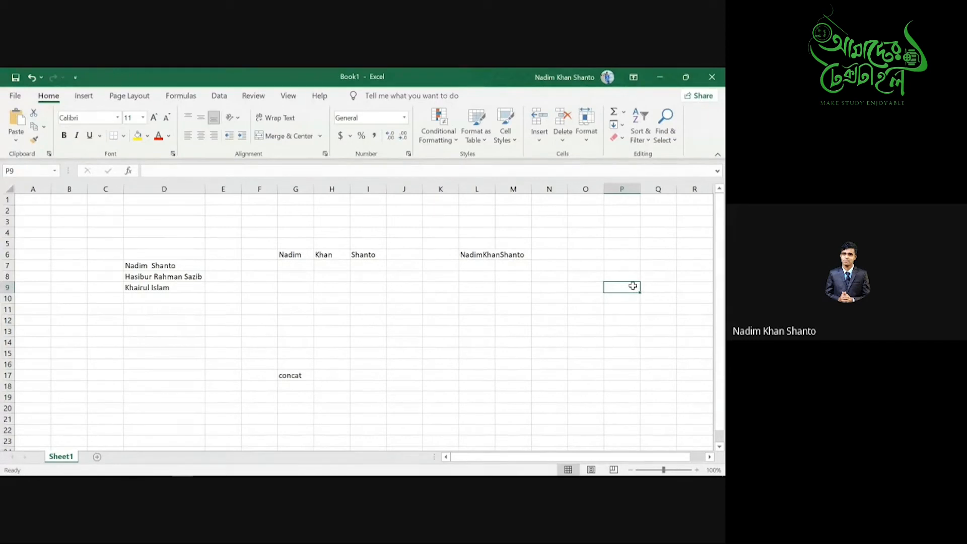
double_click(633, 286)
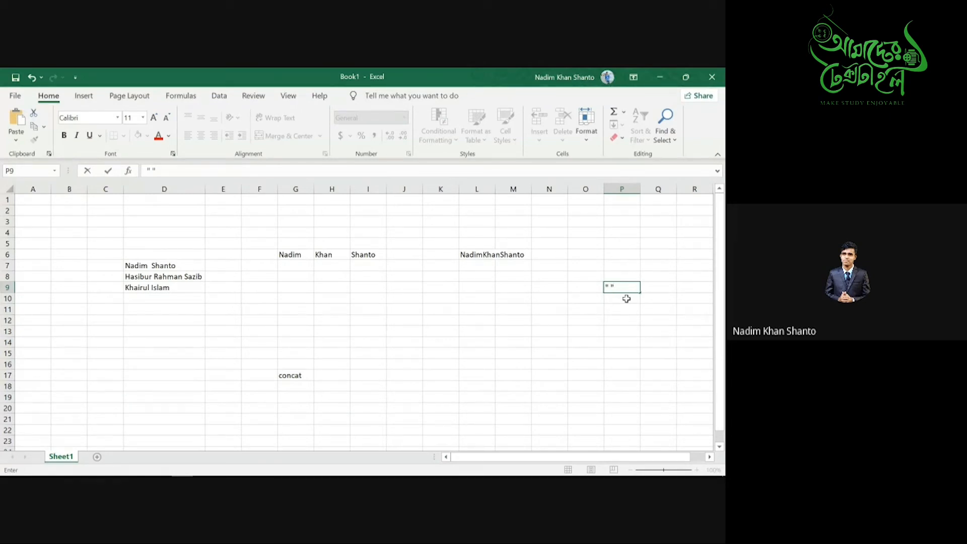
left_click(621, 265)
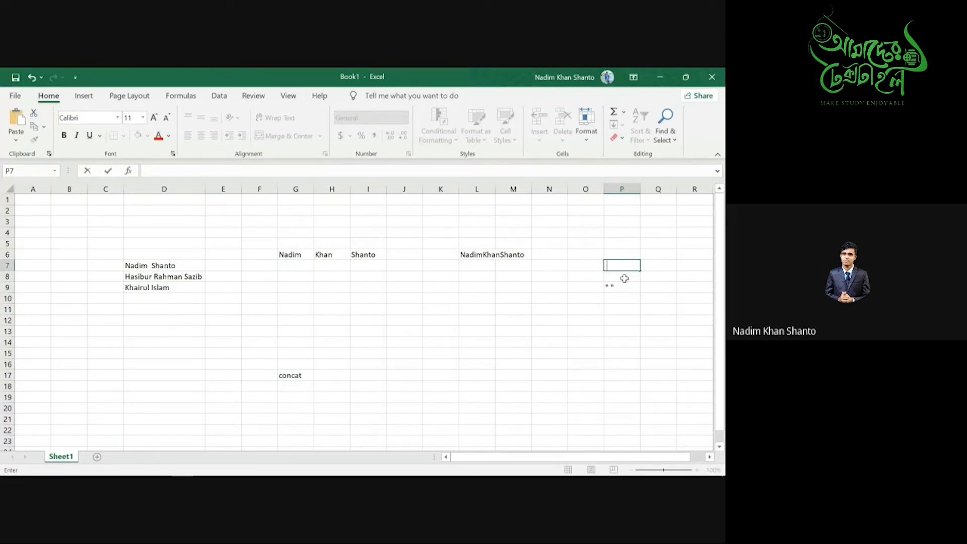
- Enter =CONCAT(G6," ",H6," ",I6) in L10 so the full name shows with spaces
left_click(471, 298)
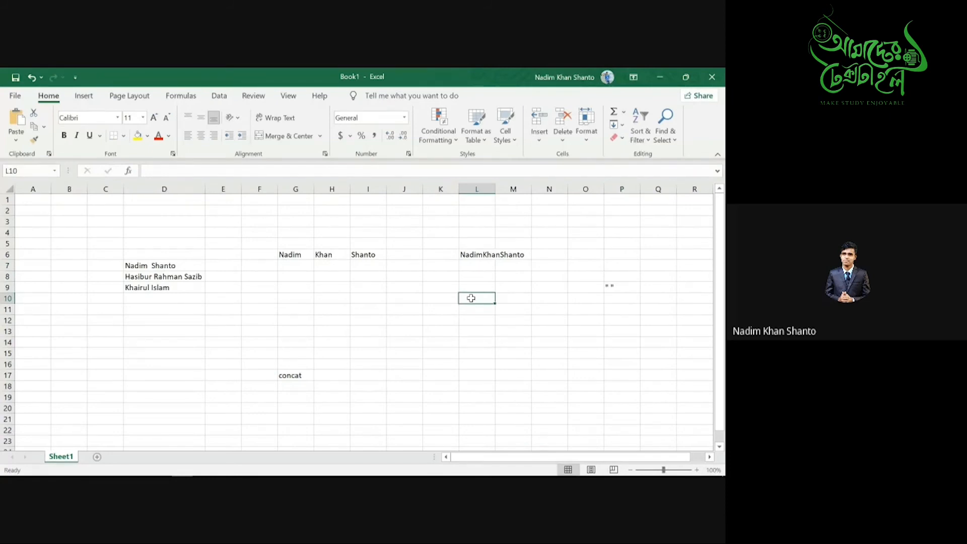
type("=co")
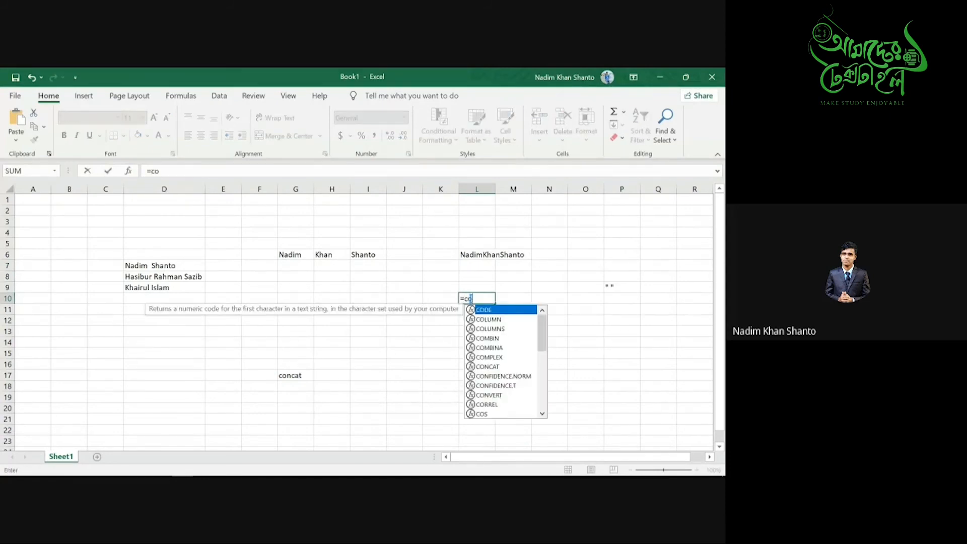
type("nca")
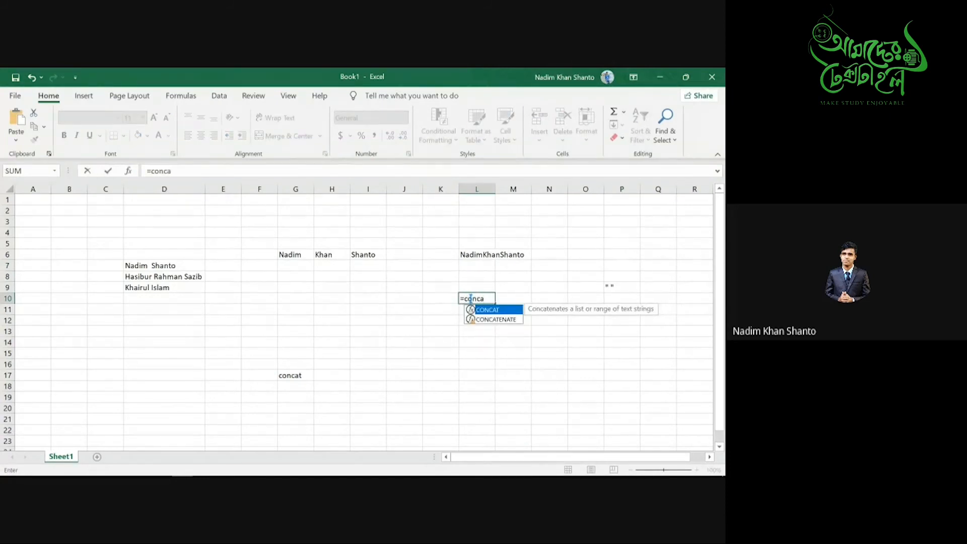
key("Tab")
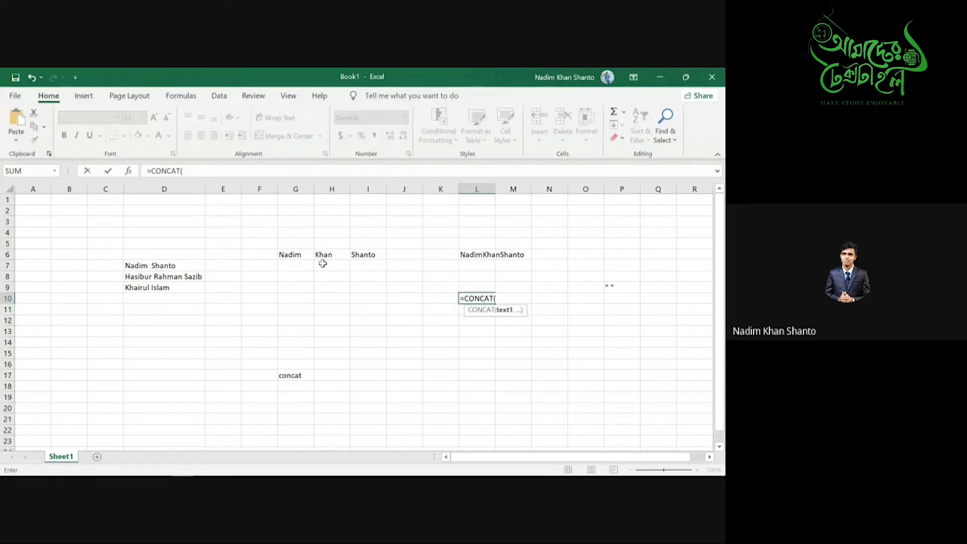
left_click(294, 255)
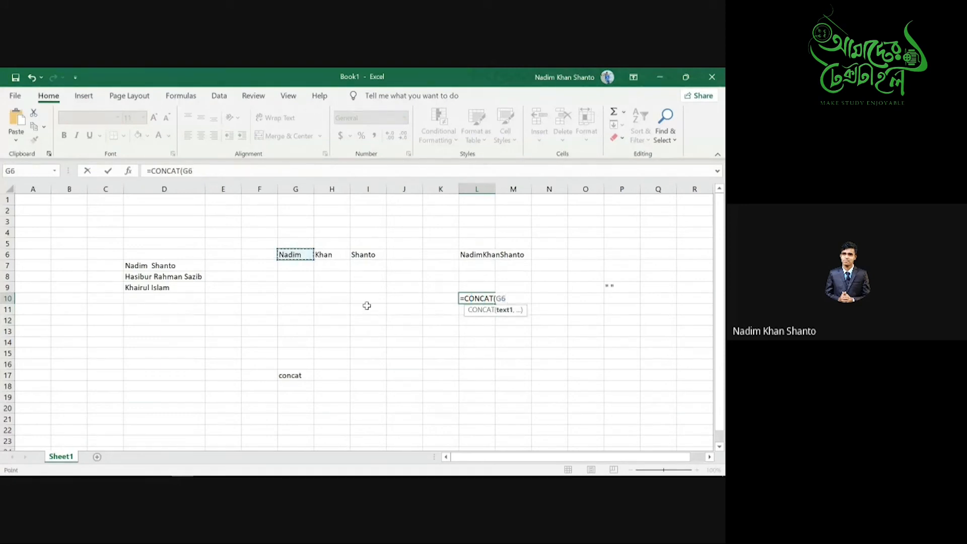
type(",")
type("\"")
type("\",")
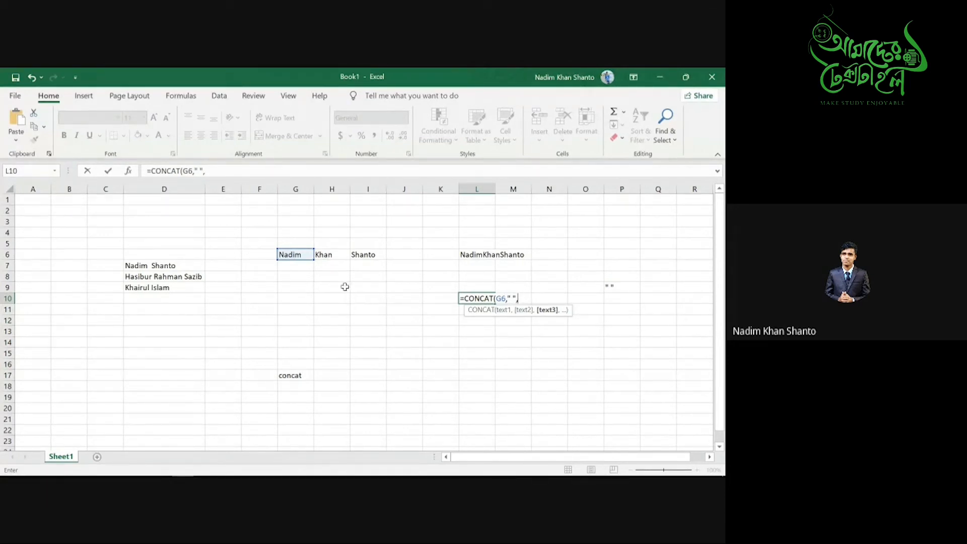
left_click(332, 255)
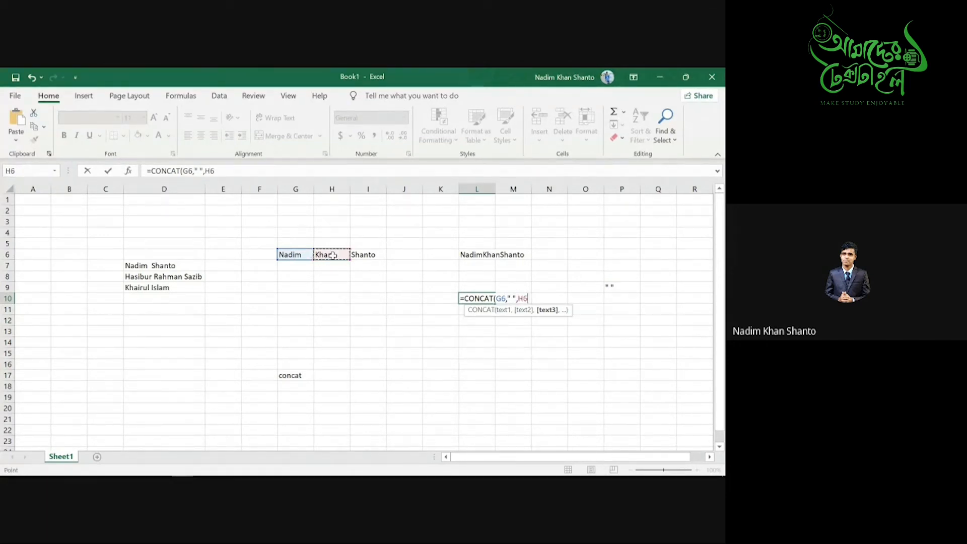
type(",\" \",")
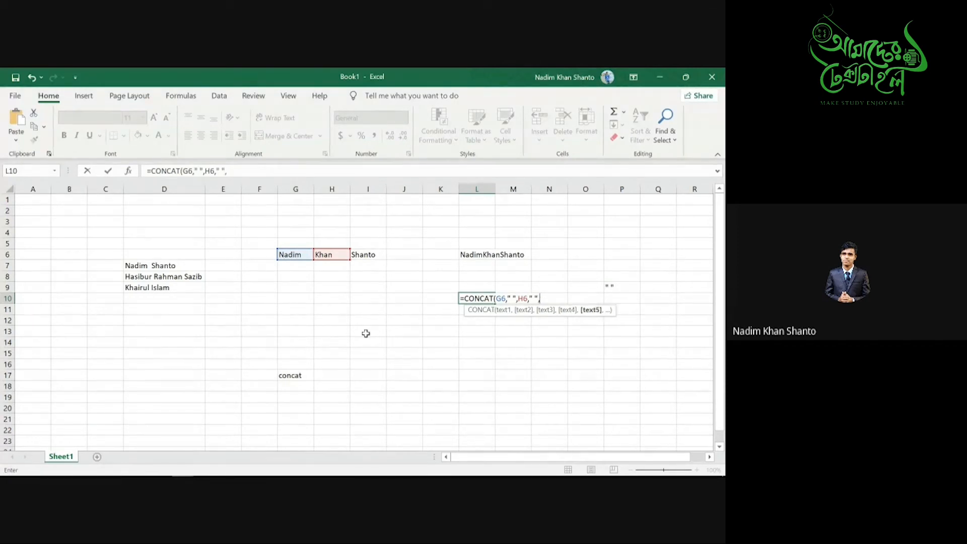
left_click(373, 254)
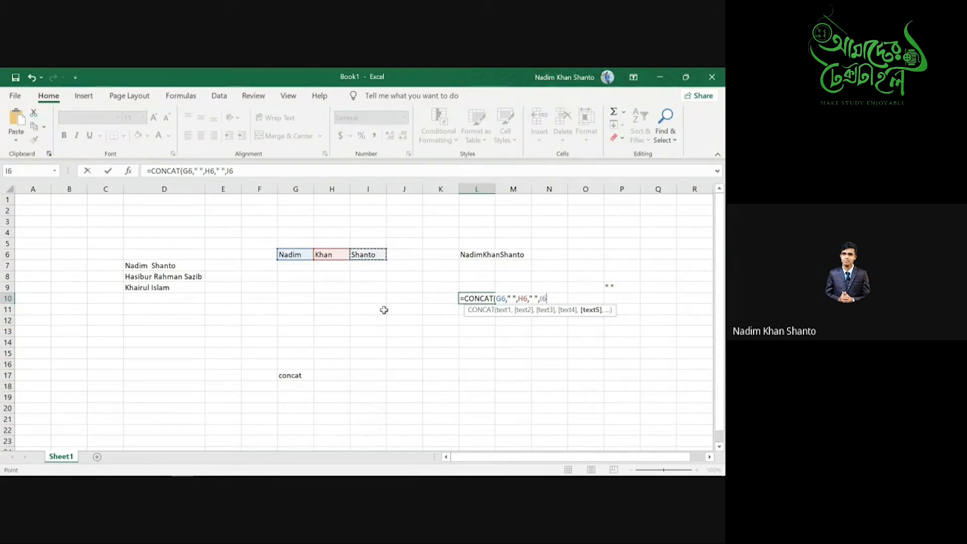
type(")")
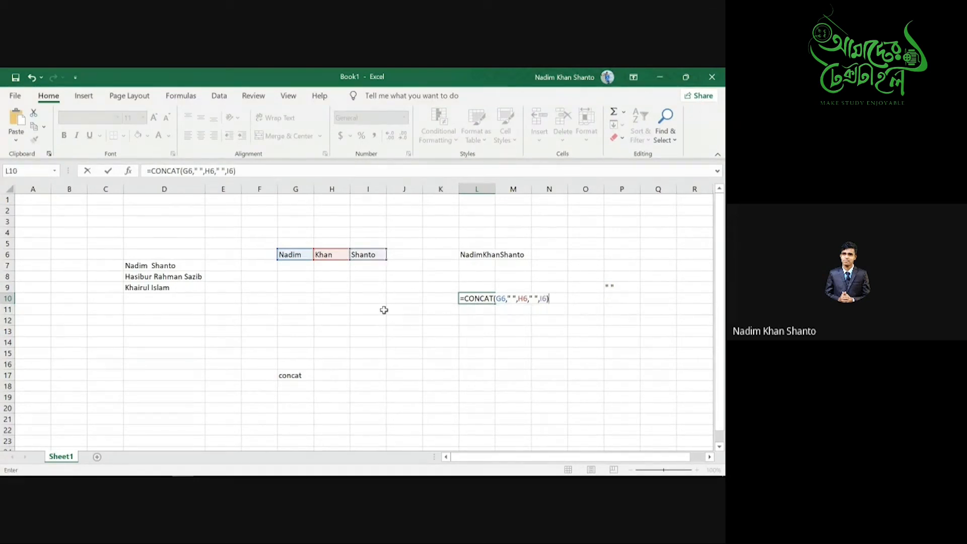
key("Return")
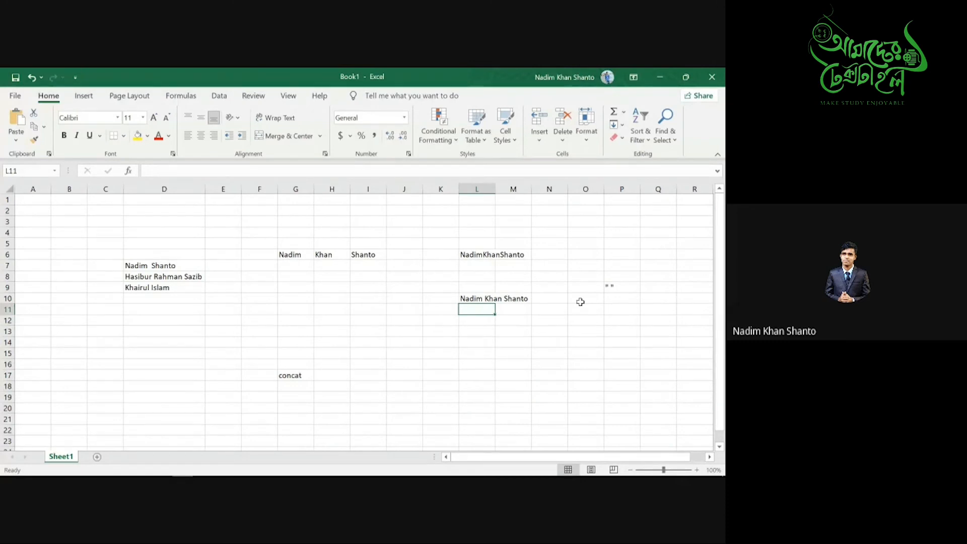
key("super+Tab")
left_click(352, 202)
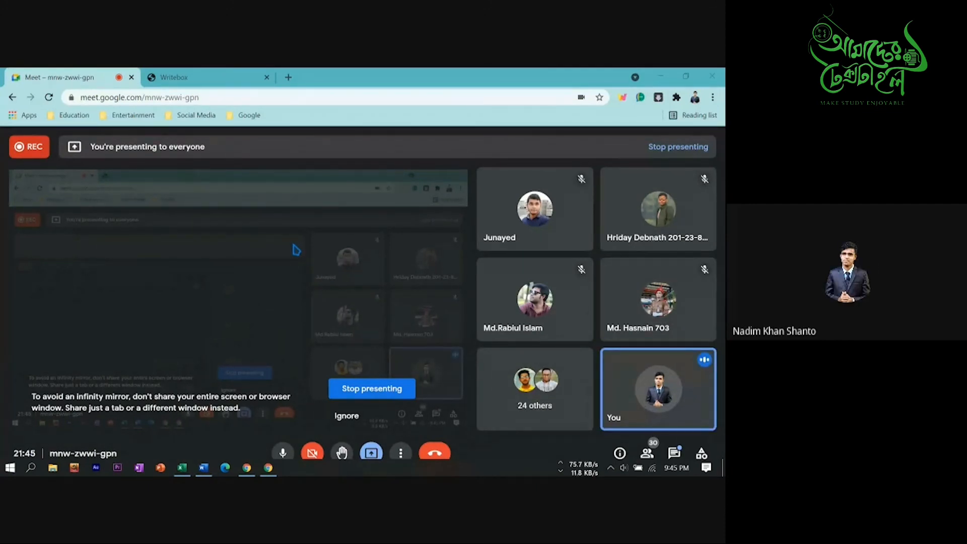
left_click(182, 468)
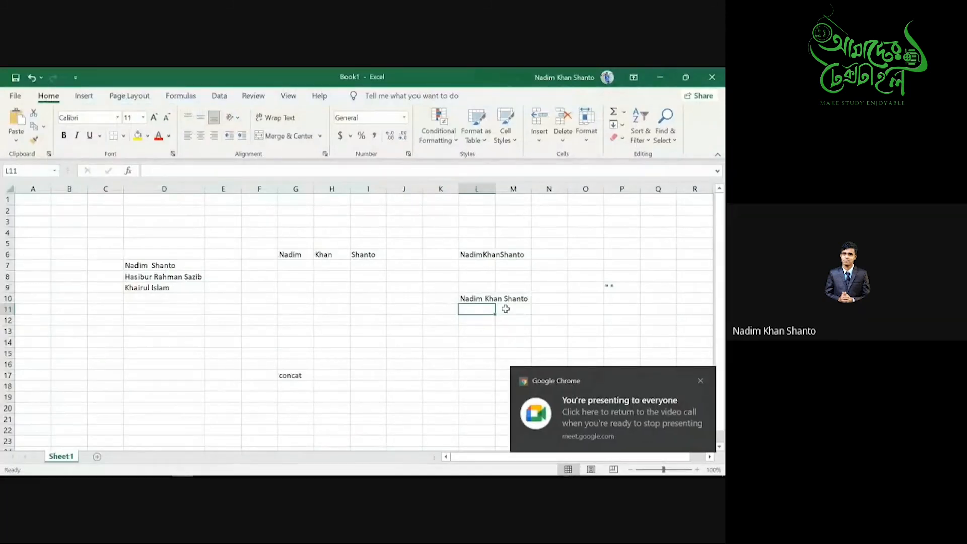
- Dismiss Chrome's presenting notification and delete the stray quote marks from J15
left_click(390, 351)
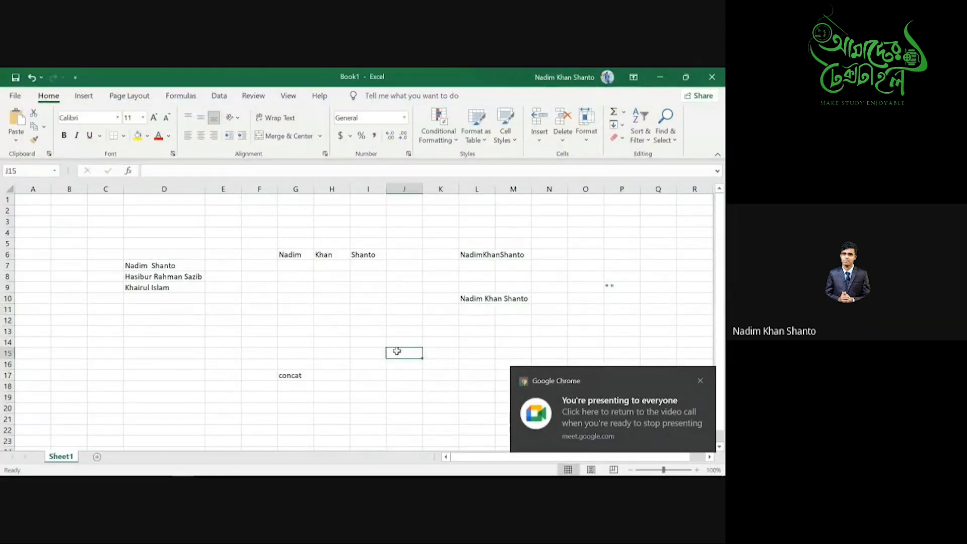
double_click(403, 352)
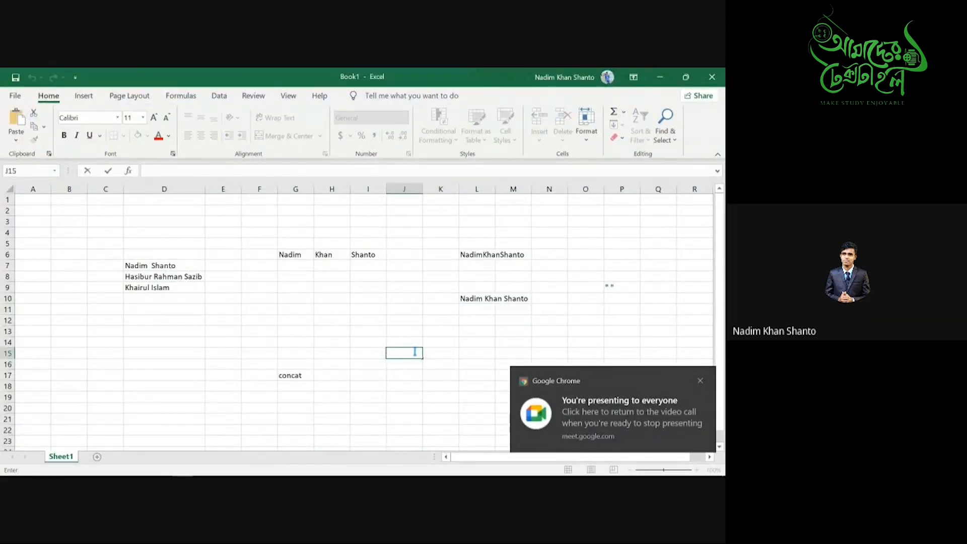
left_click(700, 381)
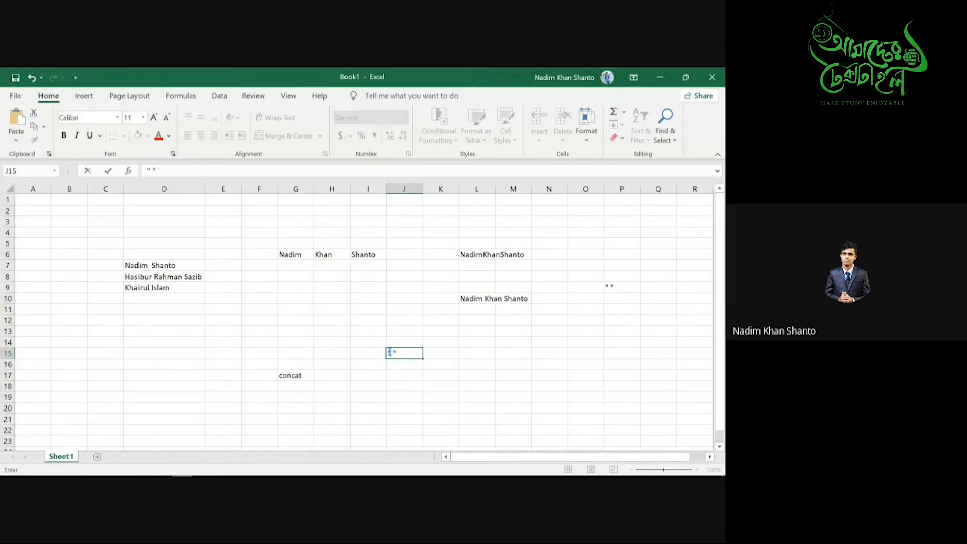
left_click(393, 347)
key("BackSpace")
key("BackSpace")
key("BackSpace")
- Build =CONCAT(G6," ",H6," ",I6) in L16, again giving the spaced full name
left_click(472, 365)
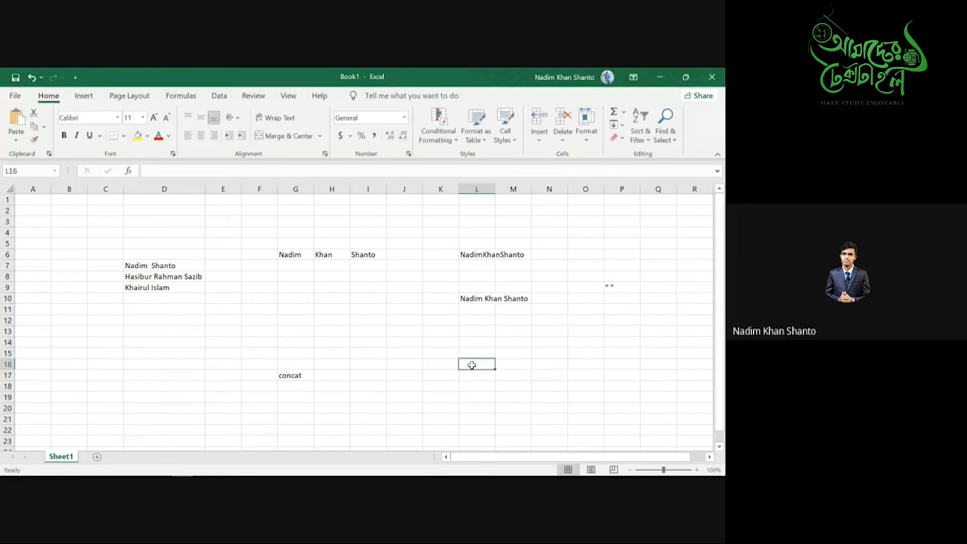
type("=")
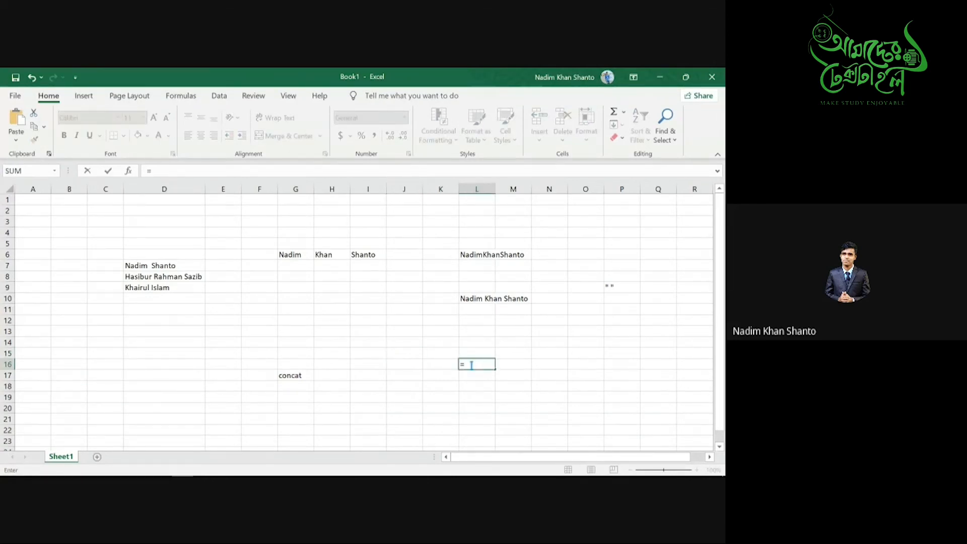
type("con")
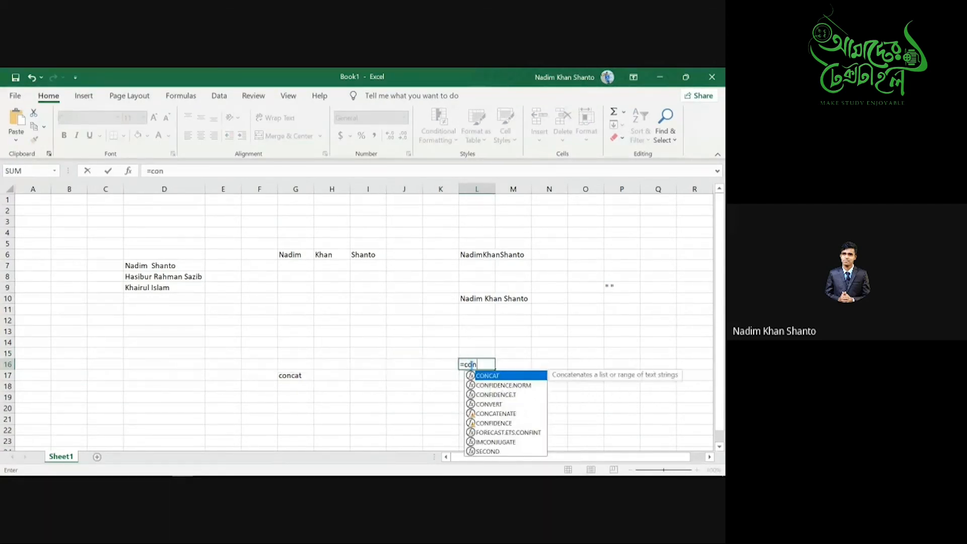
type("cat")
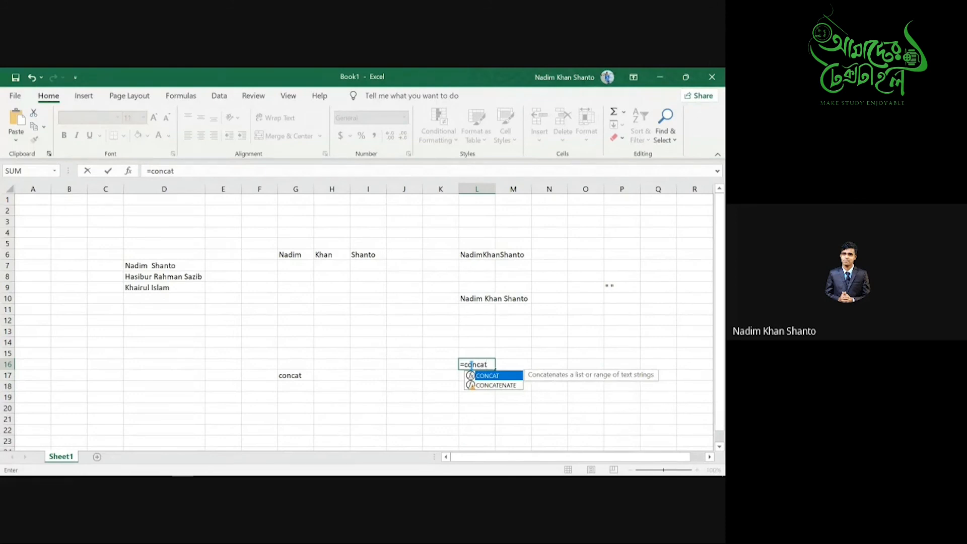
key("Tab")
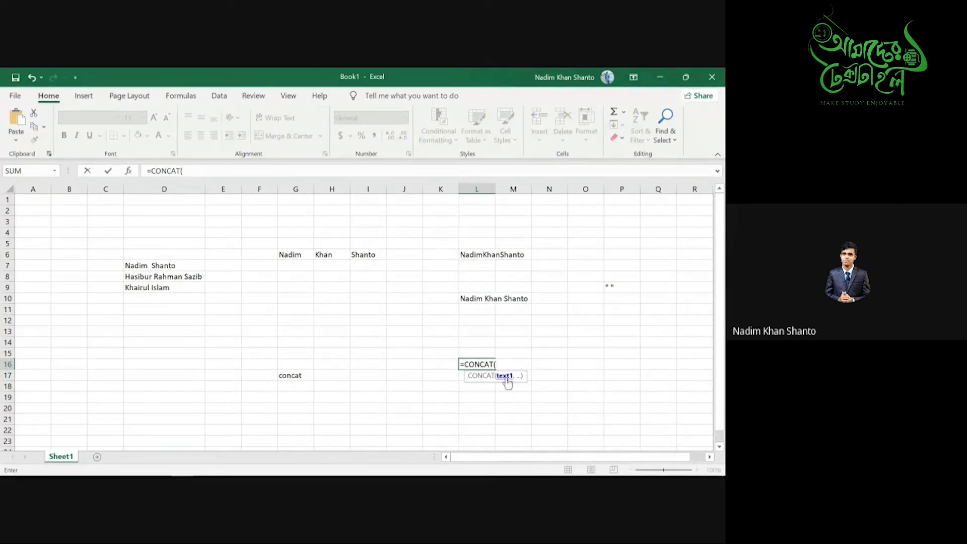
left_click(299, 255)
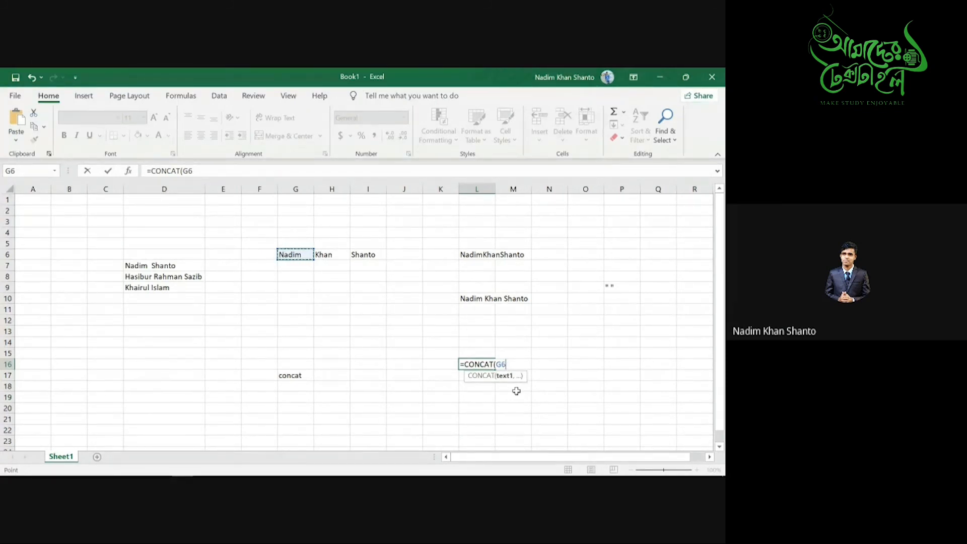
type(",")
type("\" \"")
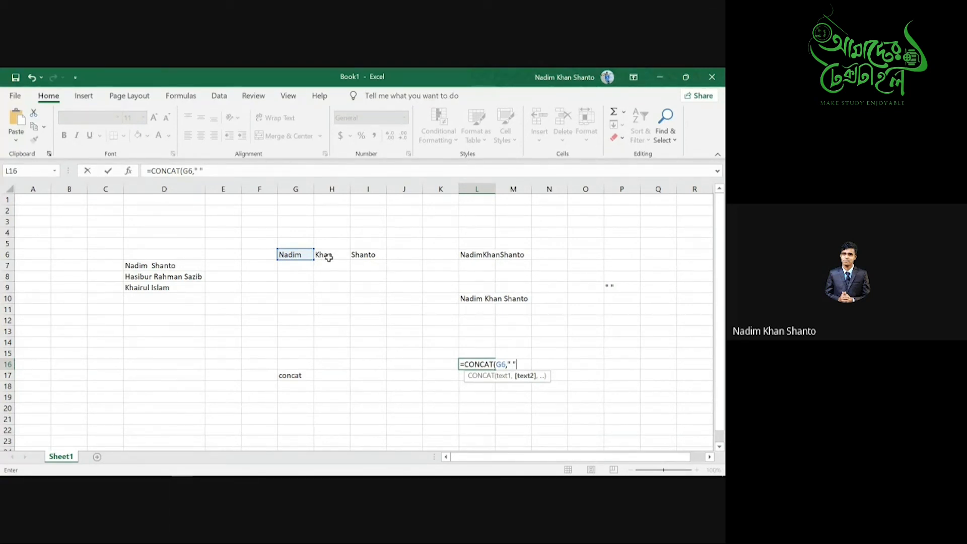
type(",")
left_click(339, 254)
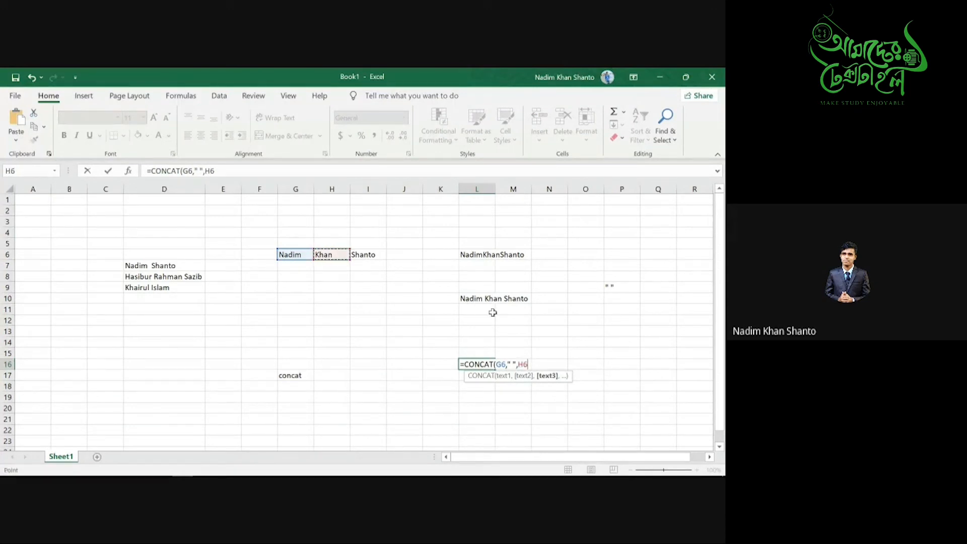
type(",")
type("\" \",")
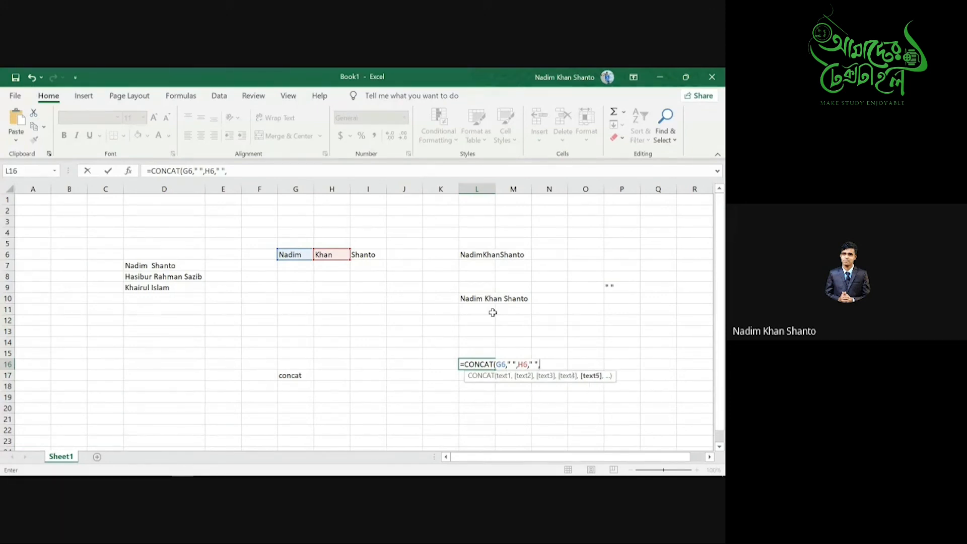
left_click(360, 255)
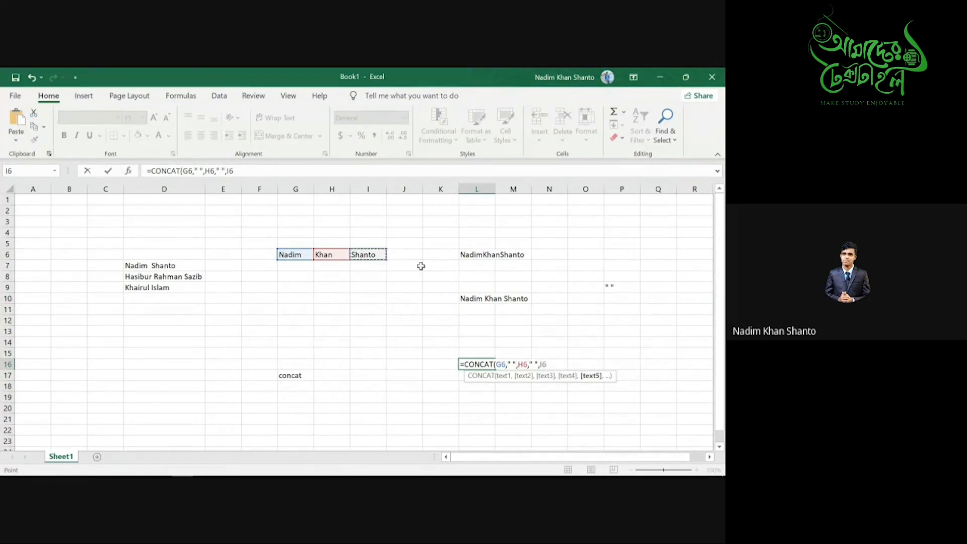
type(")")
key("Return")
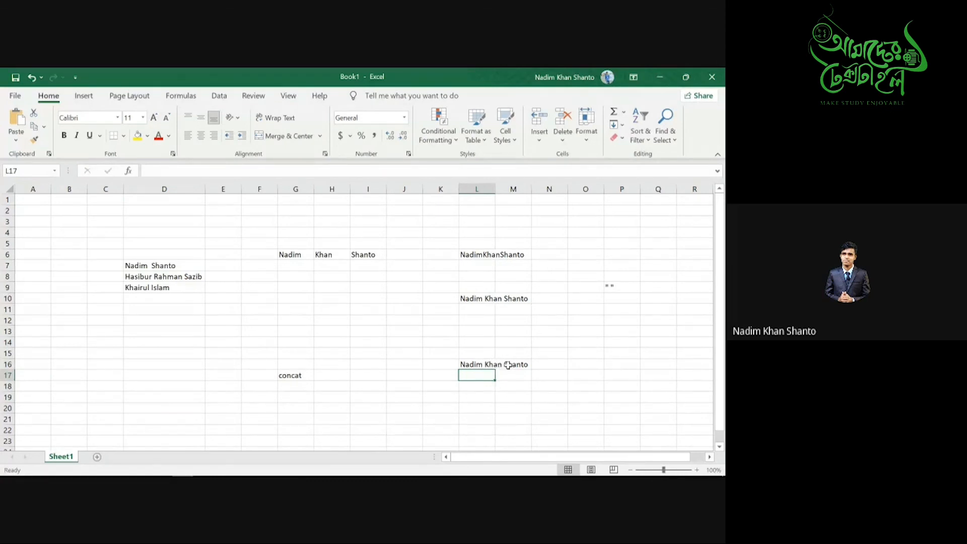
- Switch from Excel to the Google Meet call window via Task View
left_click(443, 407)
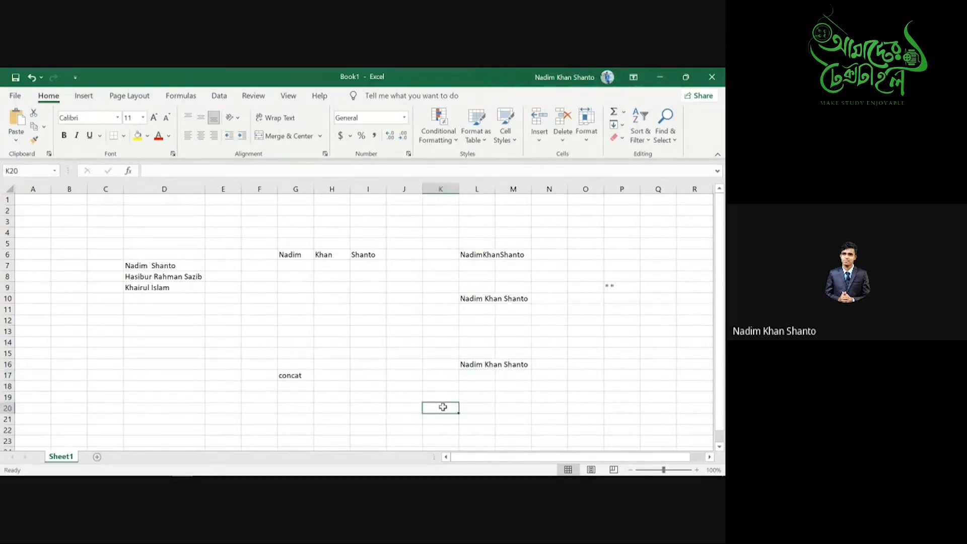
key("super+Tab")
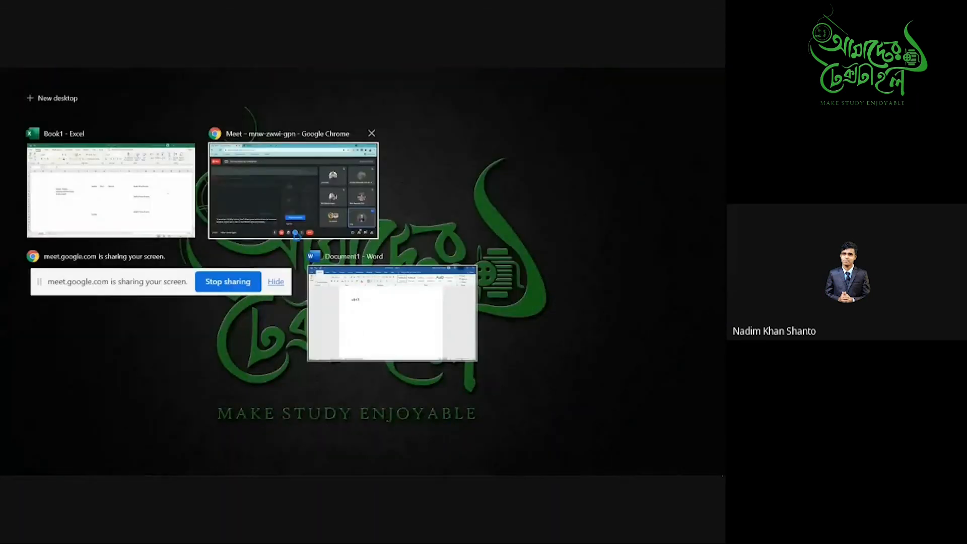
left_click(272, 193)
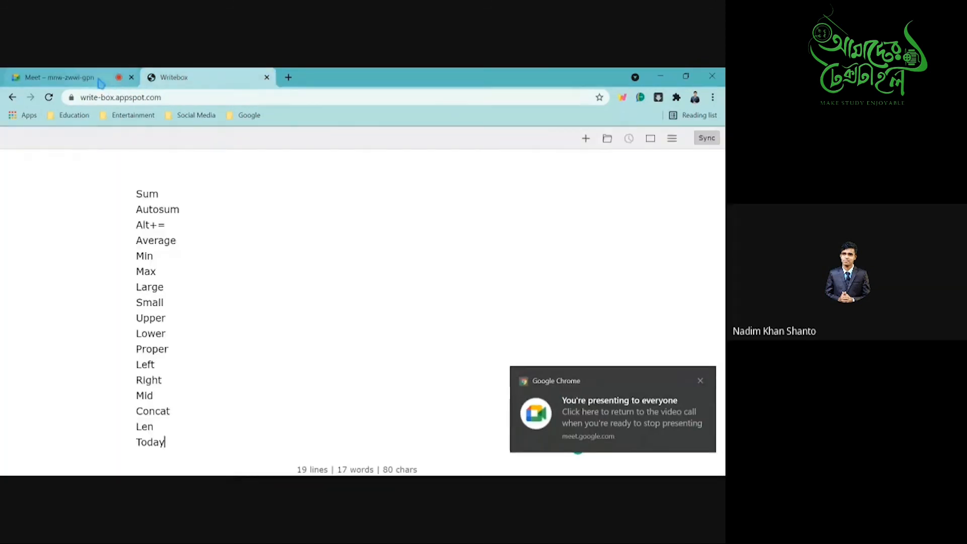
- Delete Len and Today from the Writebox function list so it ends at Concat
left_click(101, 82)
left_click(157, 81)
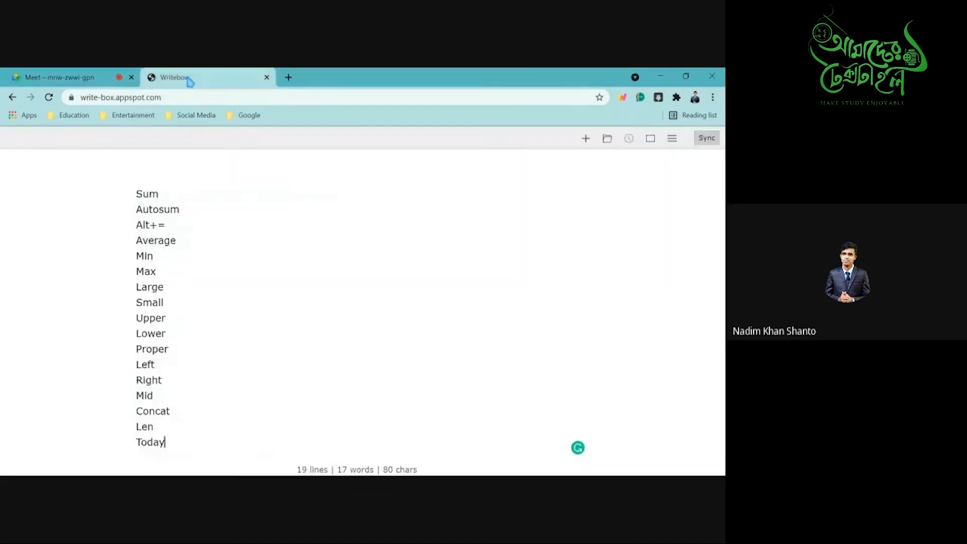
key("F11")
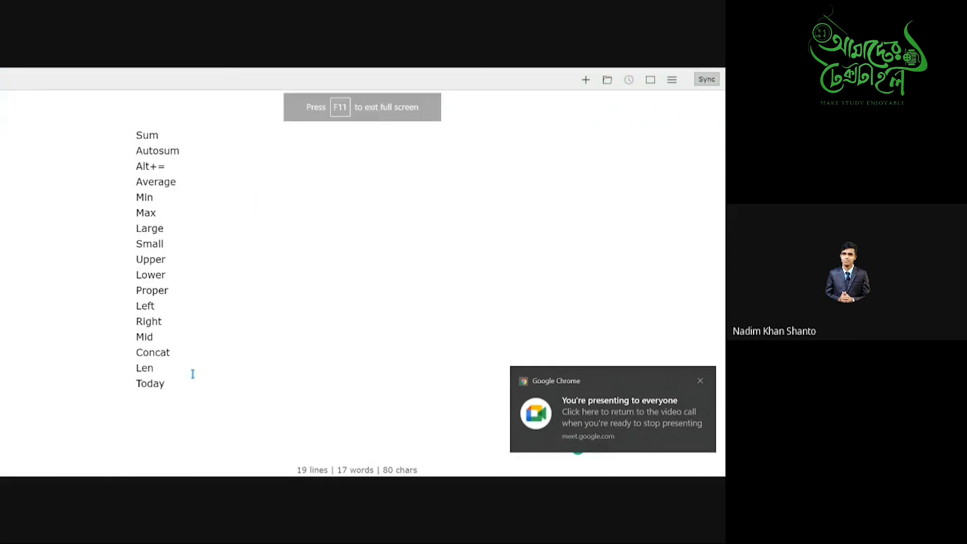
key("BackSpace")
key("BackSpace")
key("BackSpace")
key("BackSpace")
key("BackSpace")
key("BackSpace")
key("BackSpace")
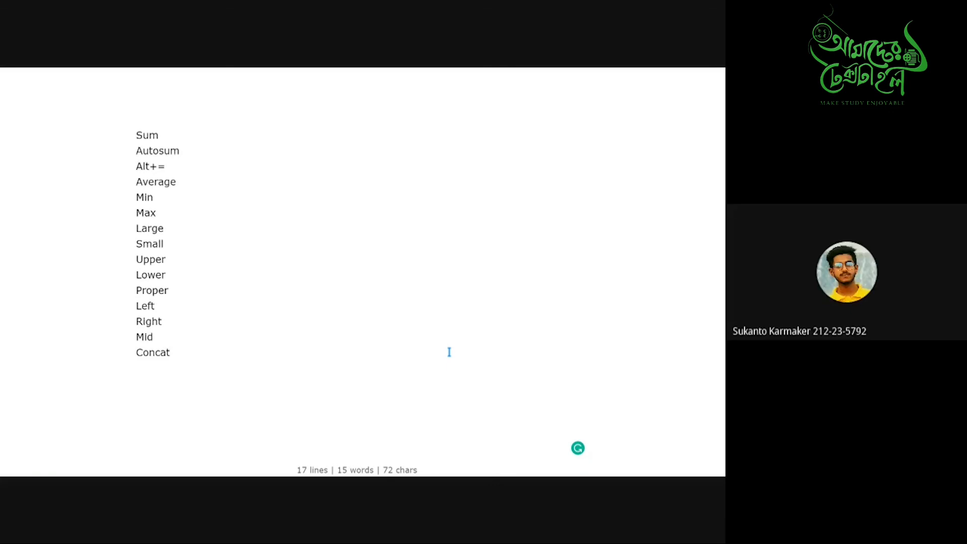
key("F11")
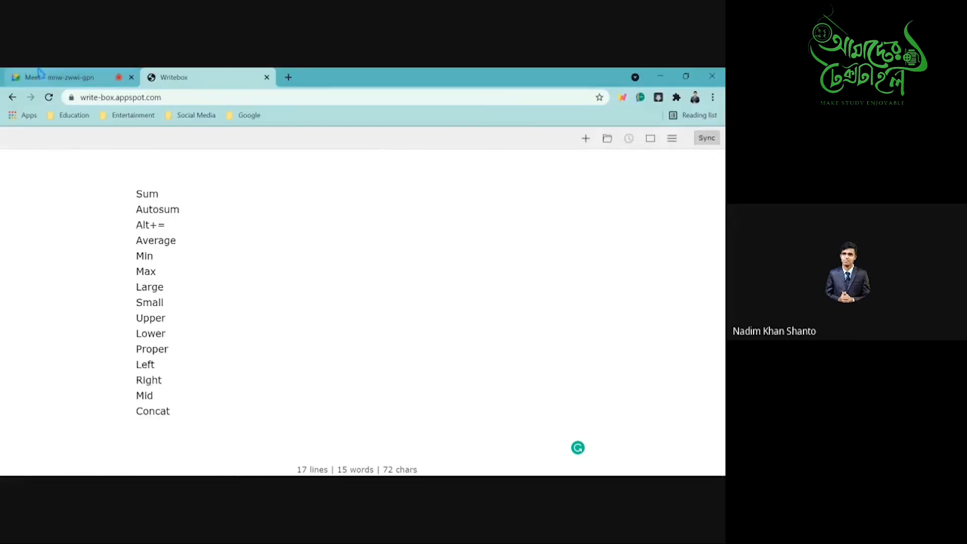
left_click(40, 74)
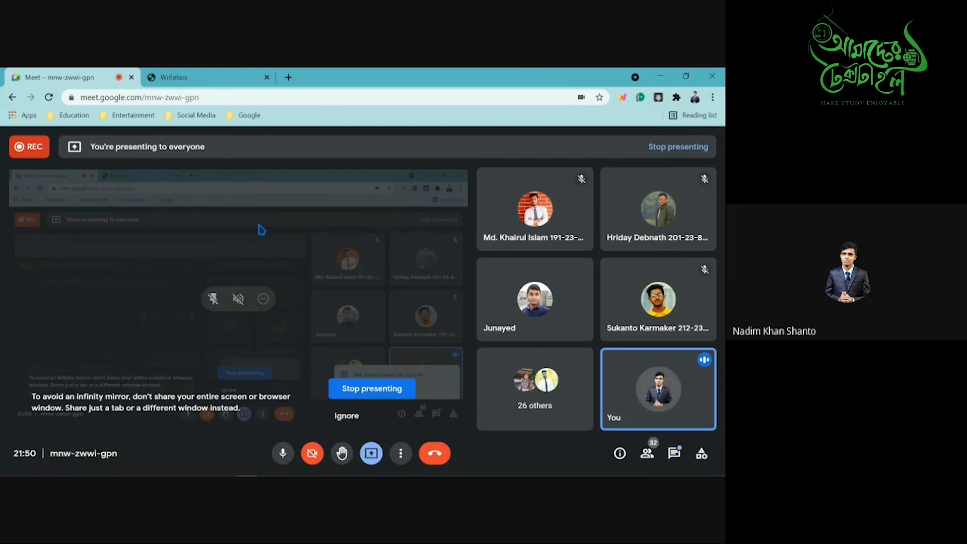